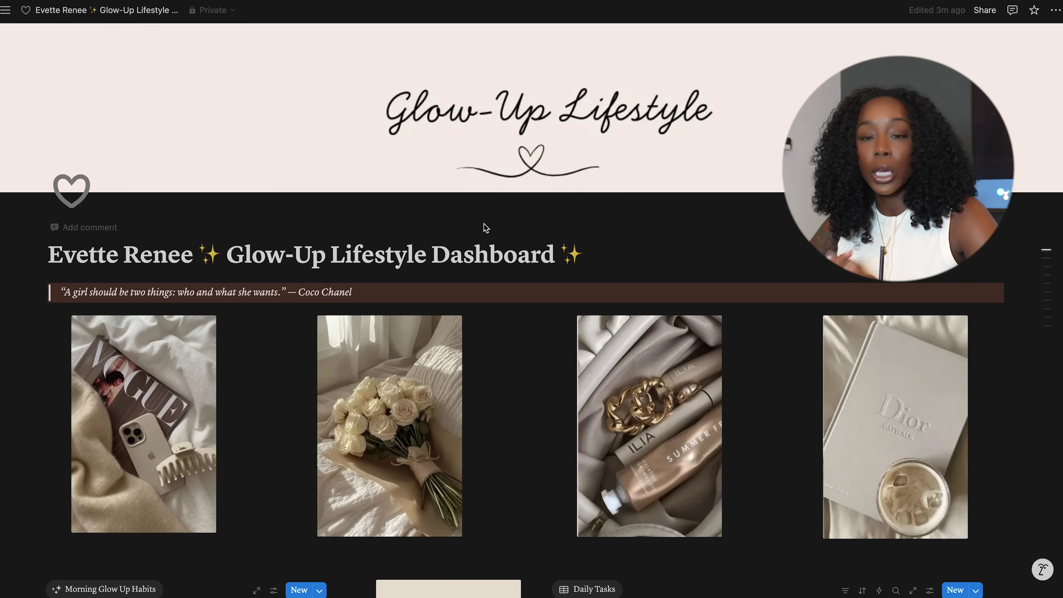
click(408, 251)
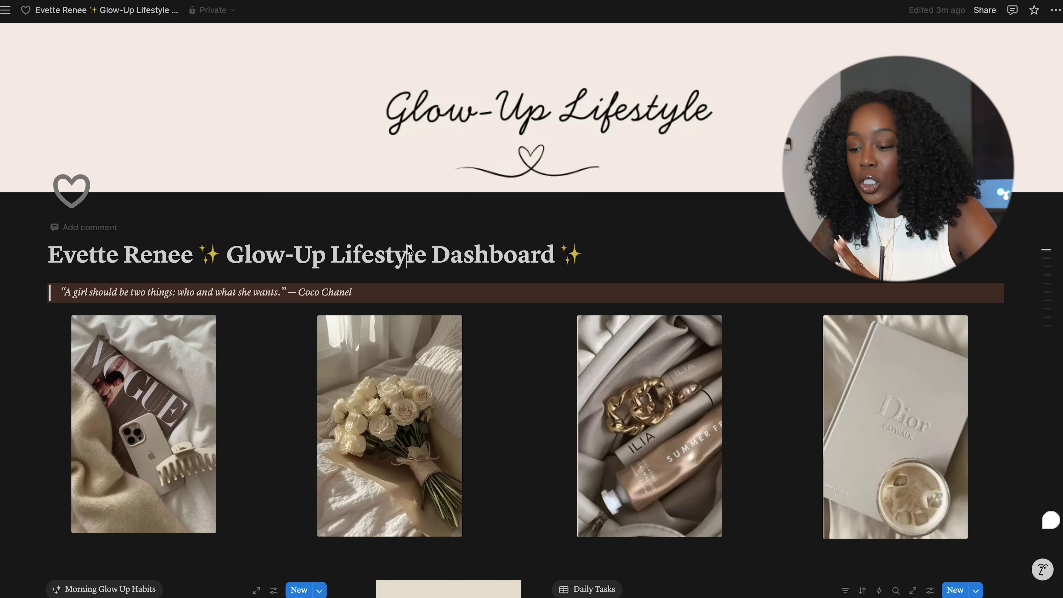
click(182, 257)
drag(183, 257, 37, 256)
click(193, 268)
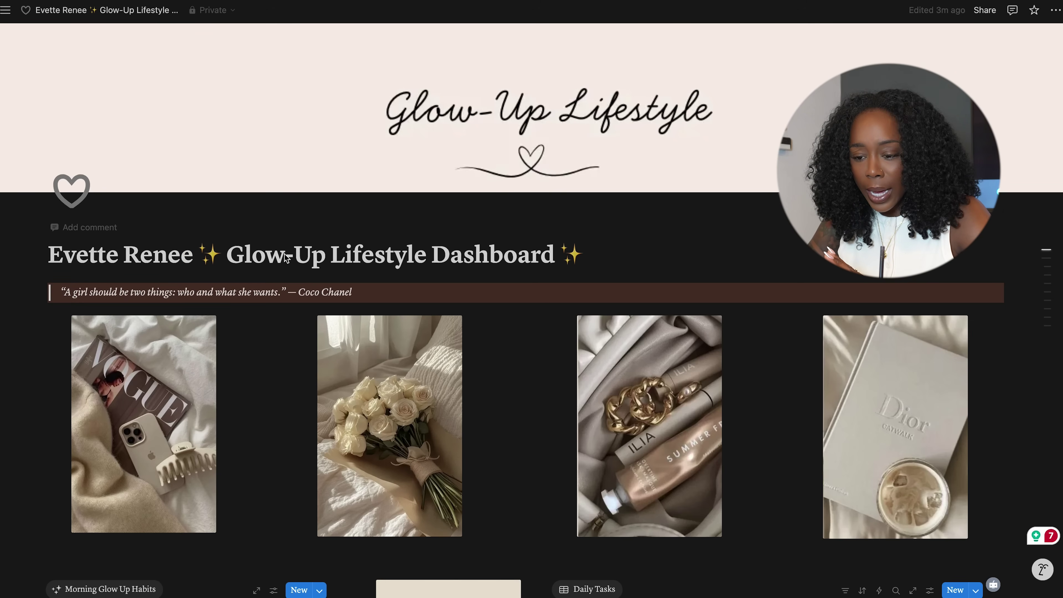
Look through the original Glow-Up Lifestyle Dashboard template, then return to the personalized dashboard page
click(8, 10)
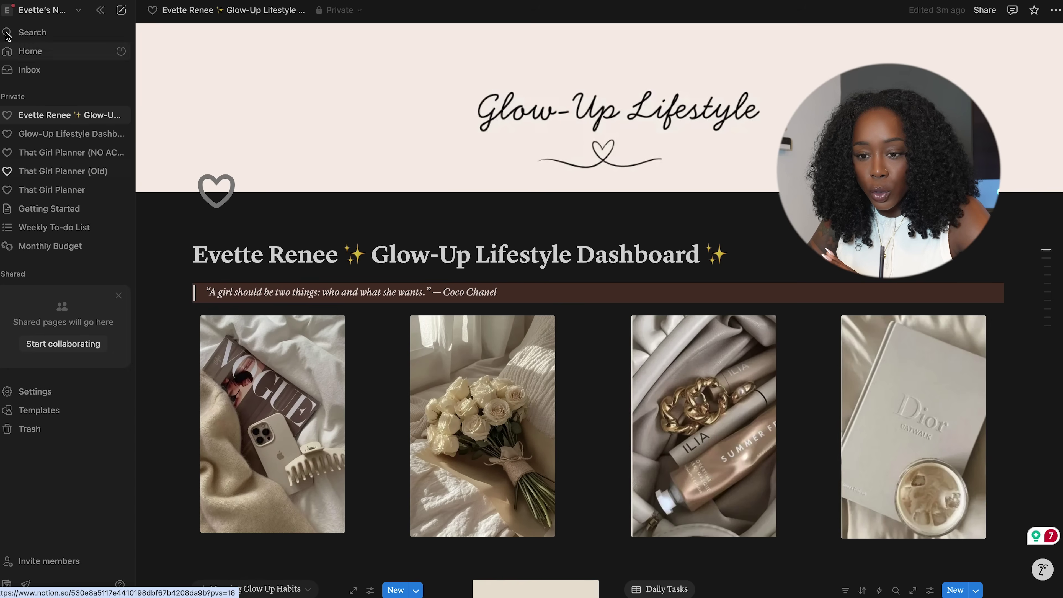
click(73, 135)
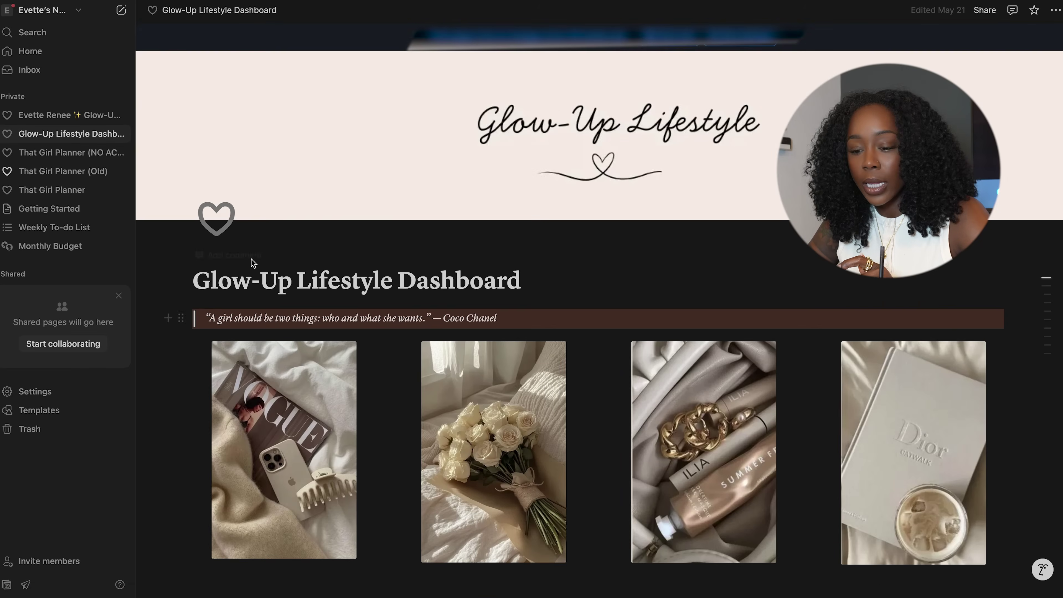
click(102, 10)
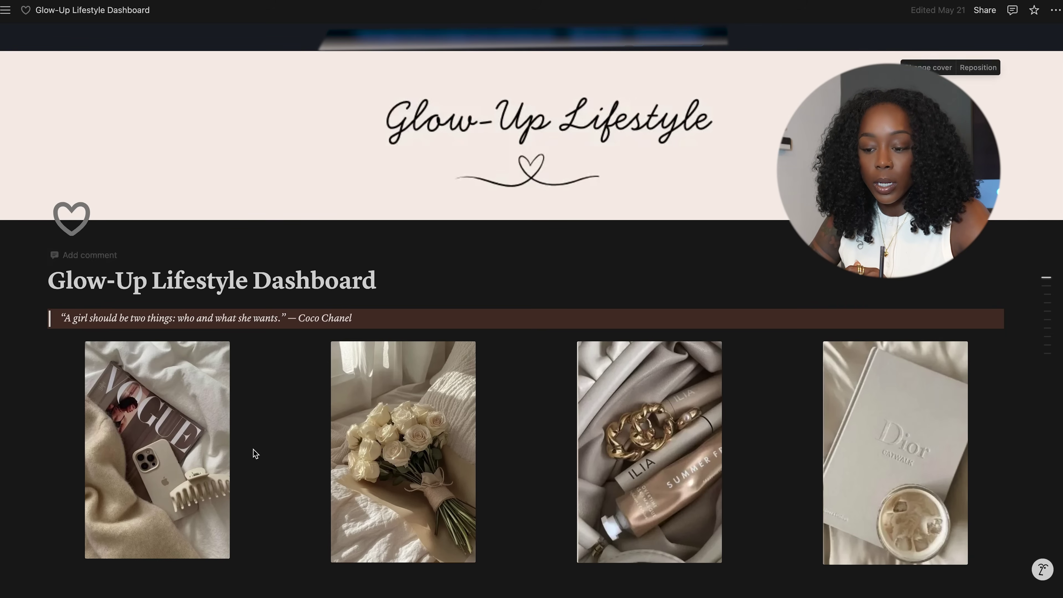
scroll(516, 425, down, 15)
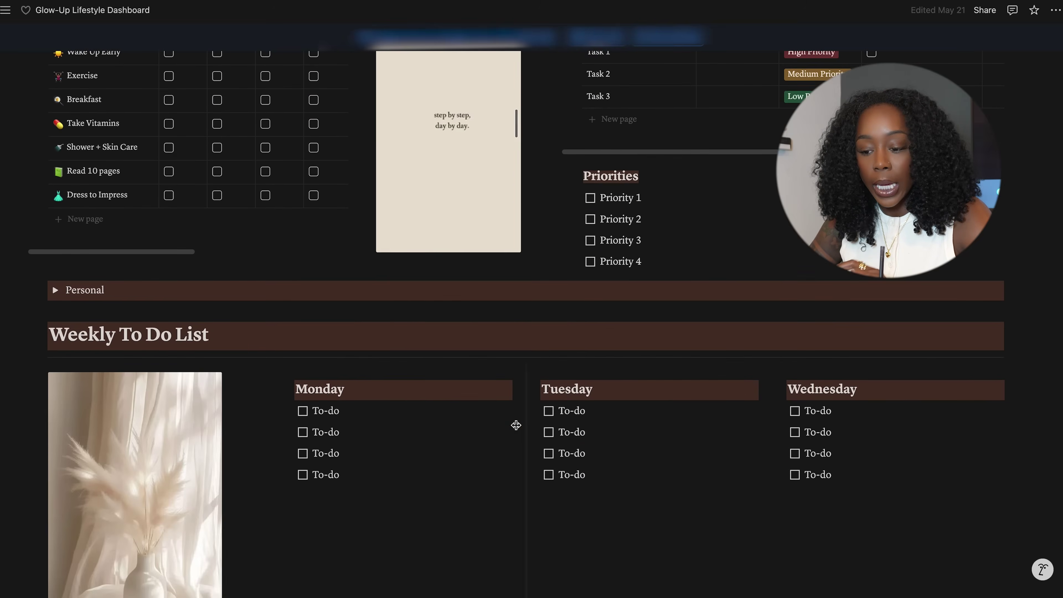
scroll(516, 425, down, 10)
scroll(516, 425, up, 20)
scroll(515, 425, up, 5)
mouse_move(9, 27)
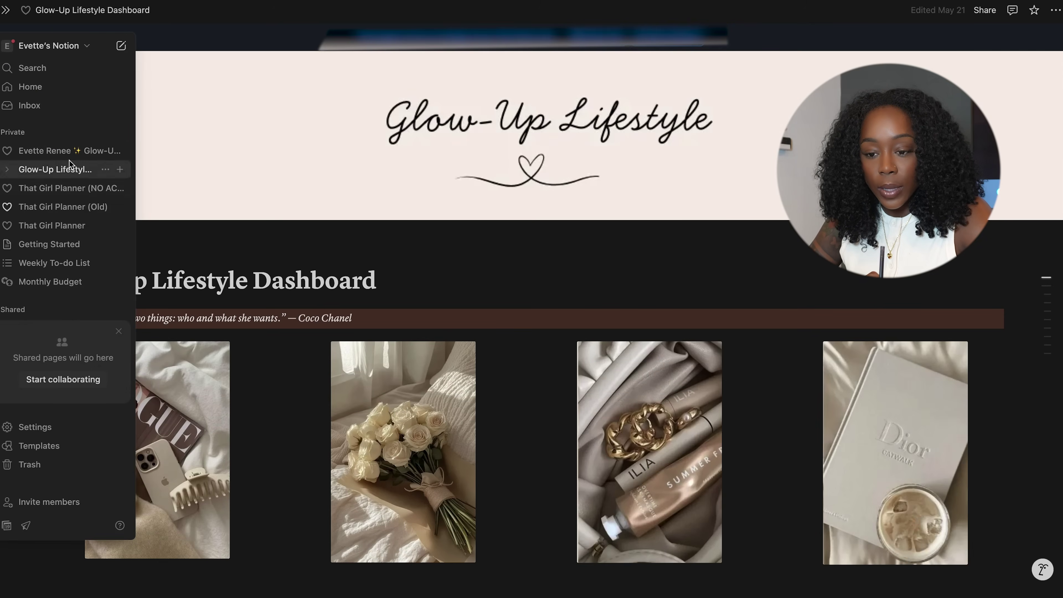
click(67, 151)
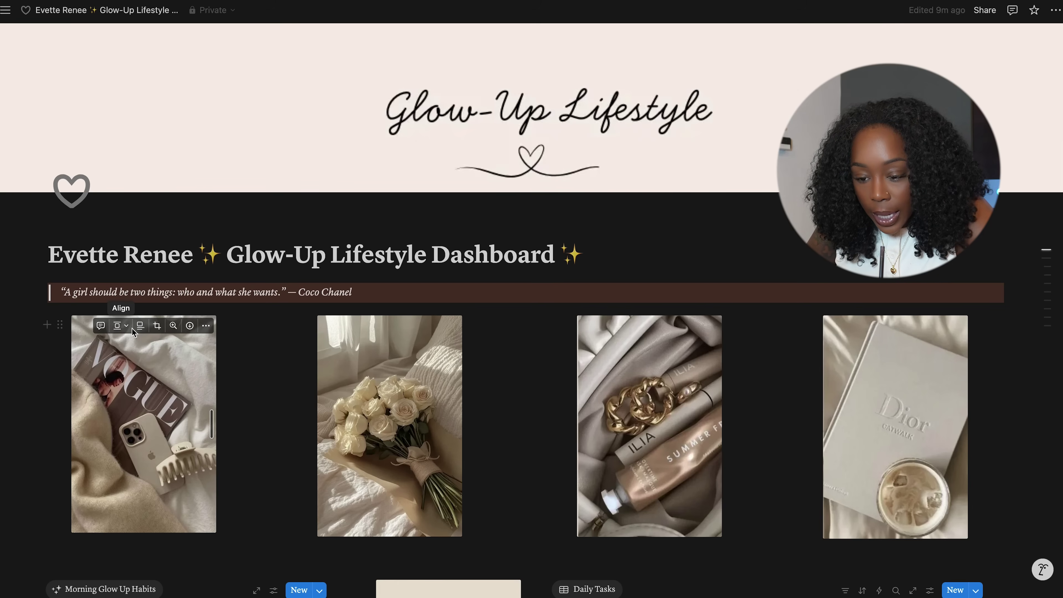
Open the replacement options for the Vogue magazine photo in the dashboard's top image row
click(206, 326)
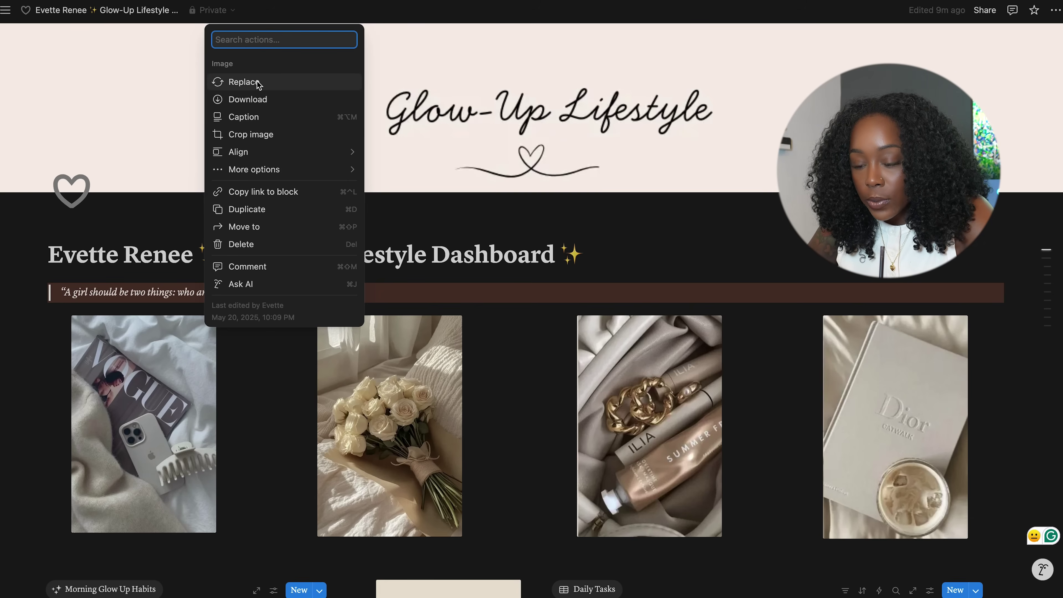
click(242, 398)
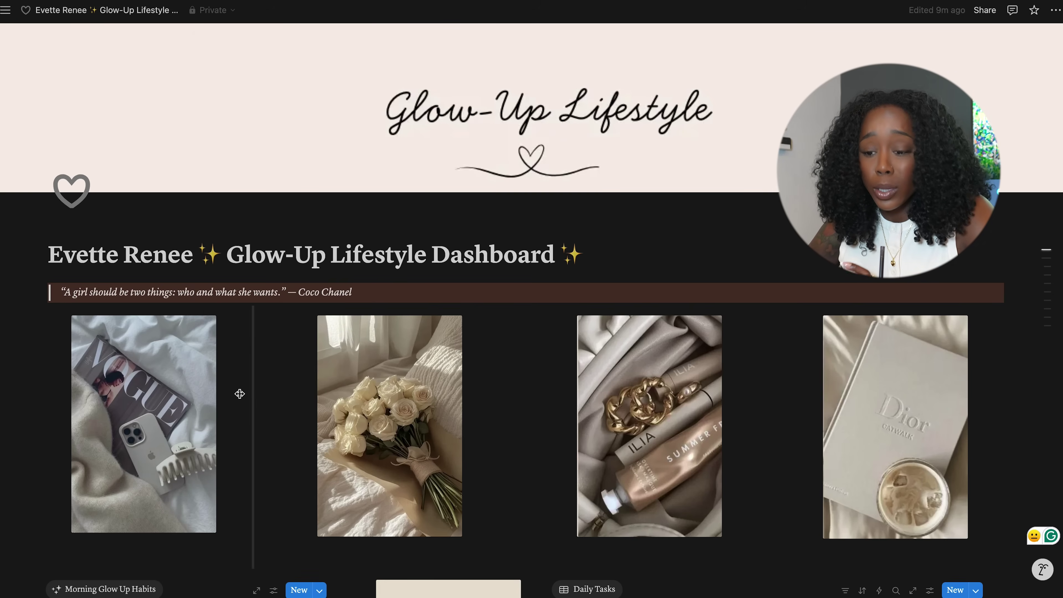
click(206, 325)
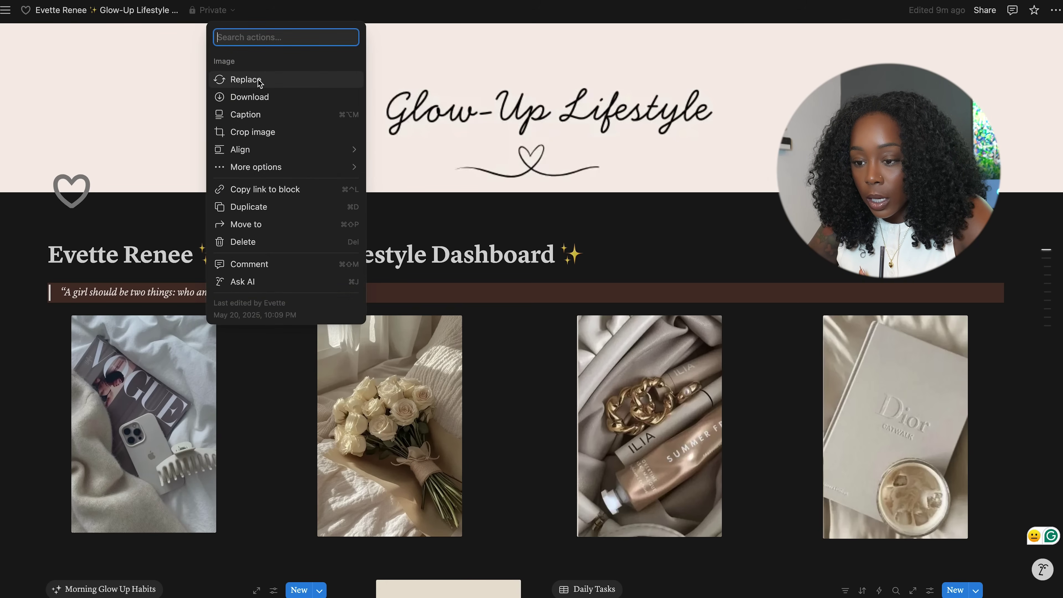
click(246, 80)
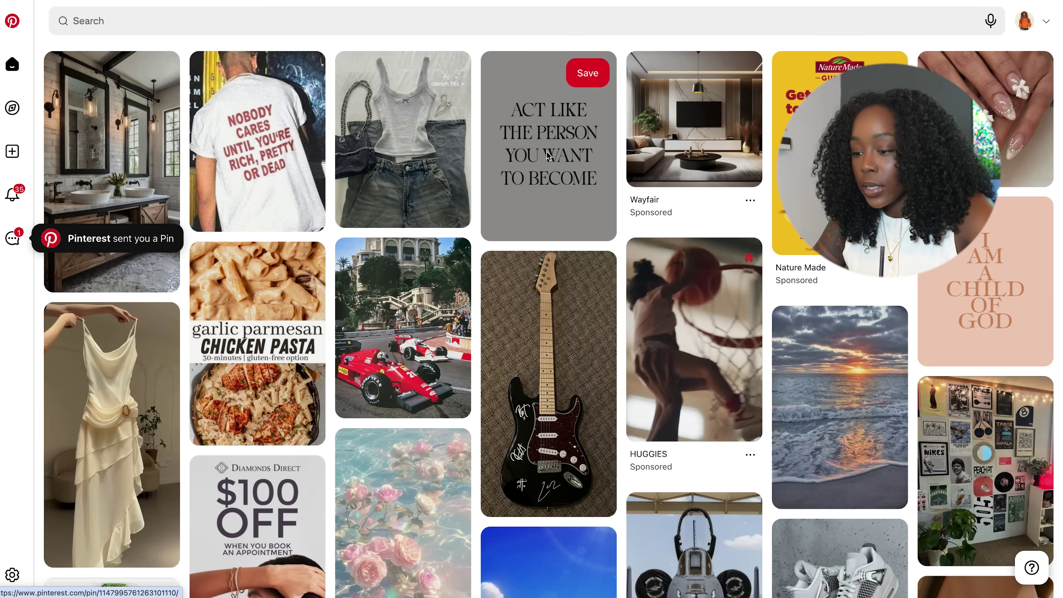
Copy the image address of Pinterest's "Act like the person you want to become" pin and embed it in place of the Vogue photo
click(548, 156)
right_click(329, 271)
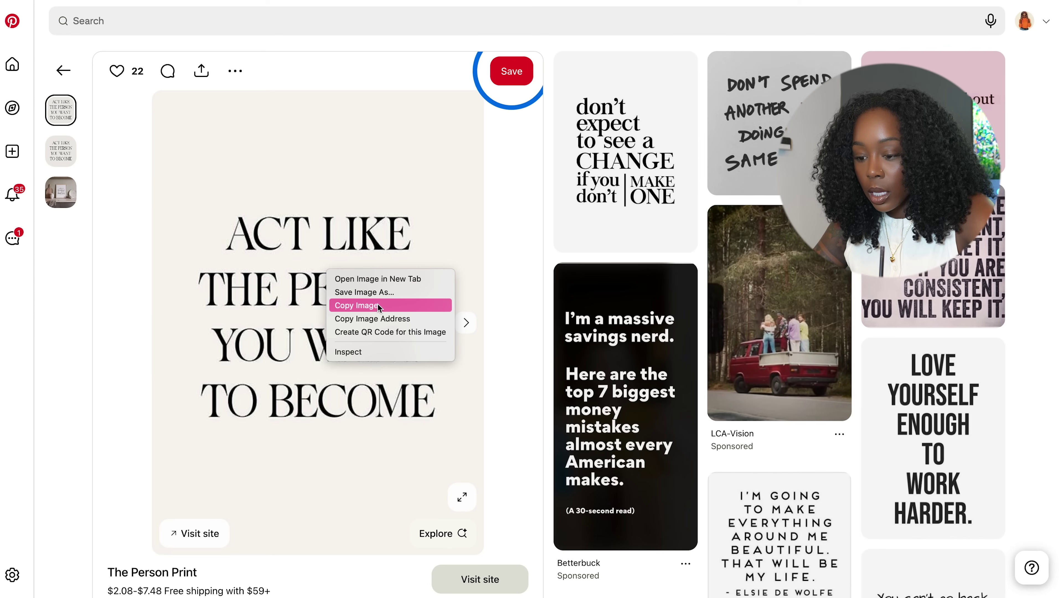
click(375, 319)
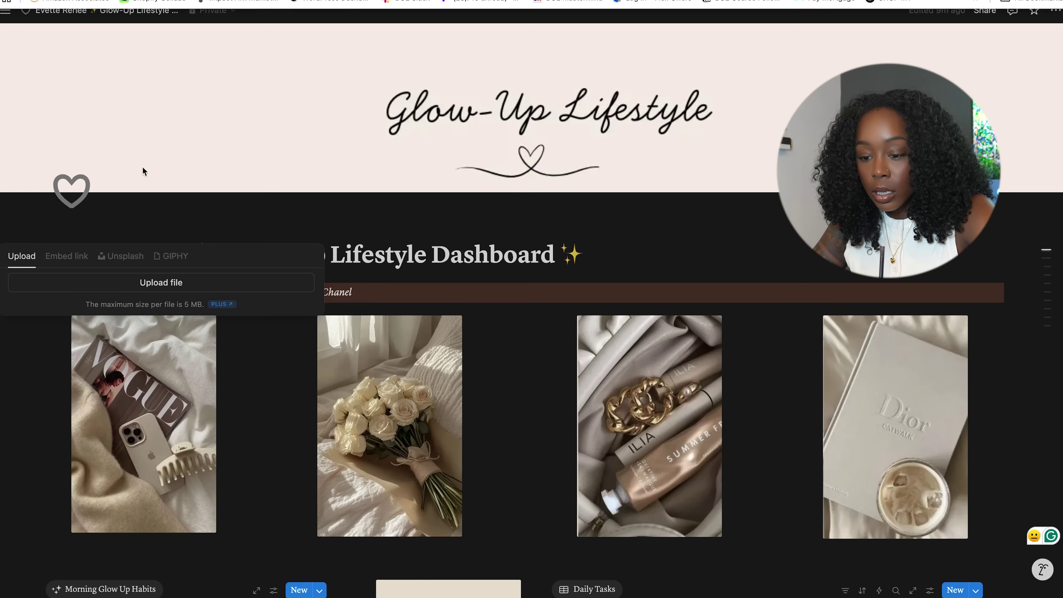
click(73, 256)
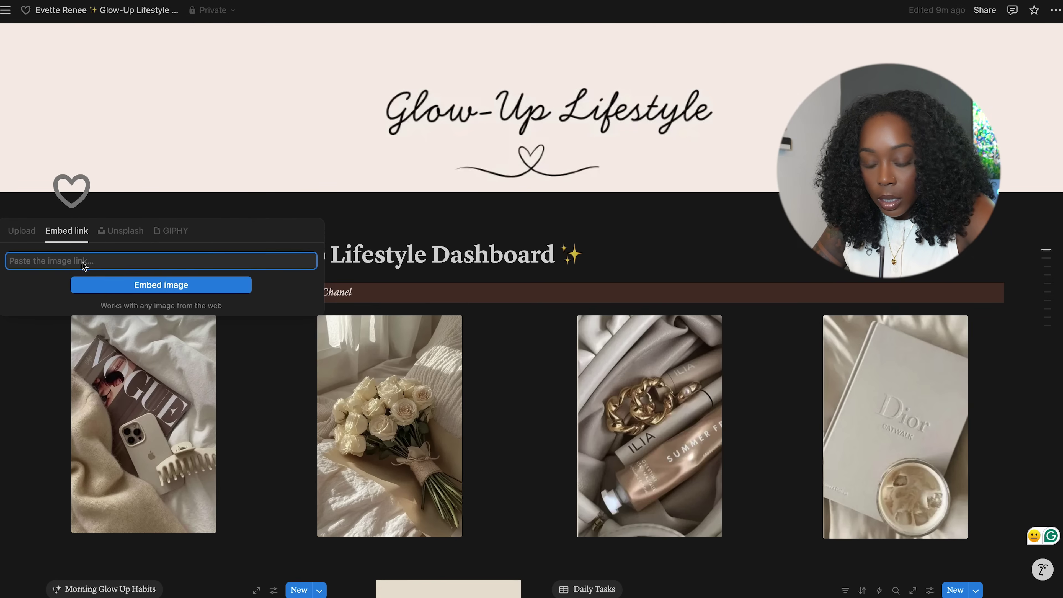
key(ctrl+v)
click(98, 280)
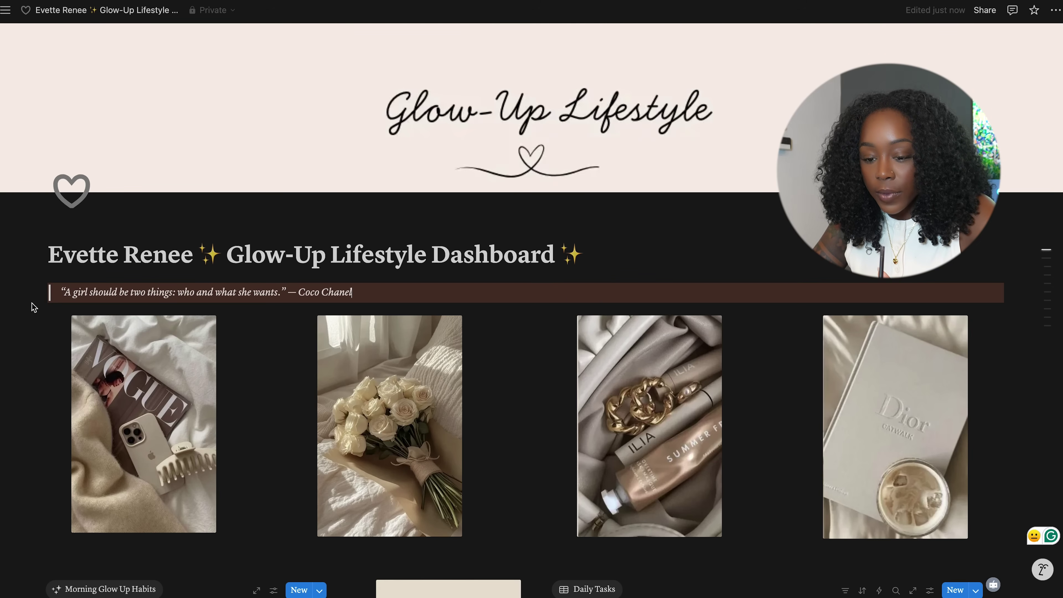
Look at the text and background color options for the Coco Chanel quote block
click(36, 292)
mouse_move(116, 236)
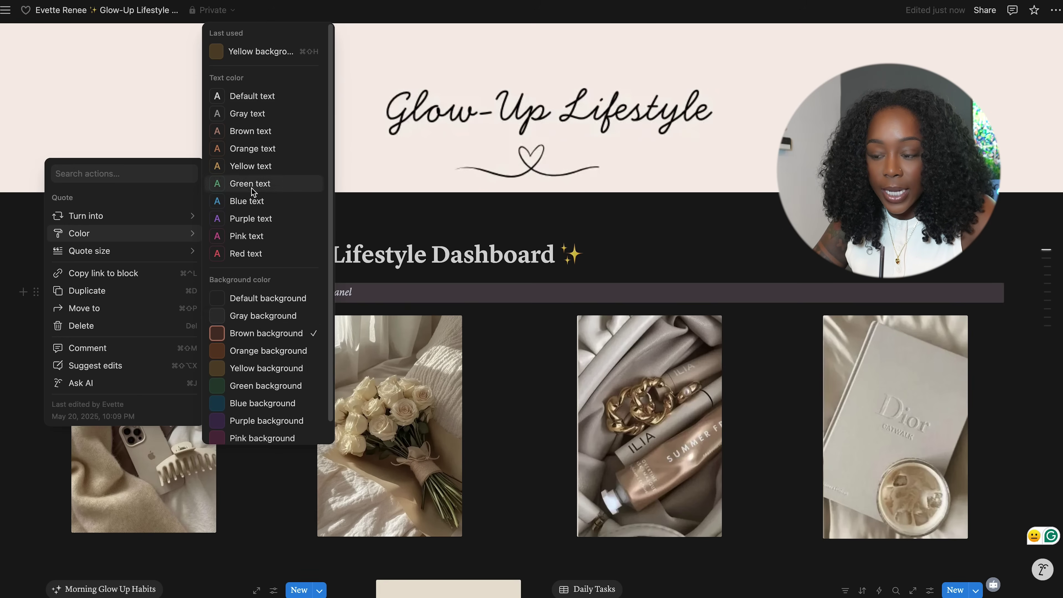
click(622, 227)
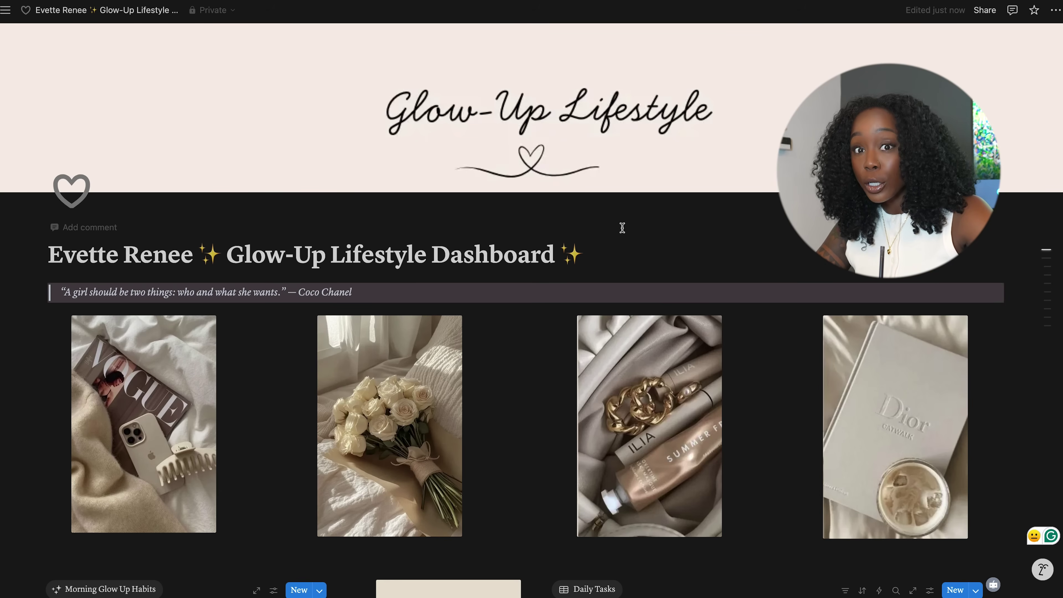
Delete the last three letters of the name in the page title and re-enter them
click(580, 258)
click(191, 254)
key(BackSpace)
key(BackSpace)
key(BackSpace)
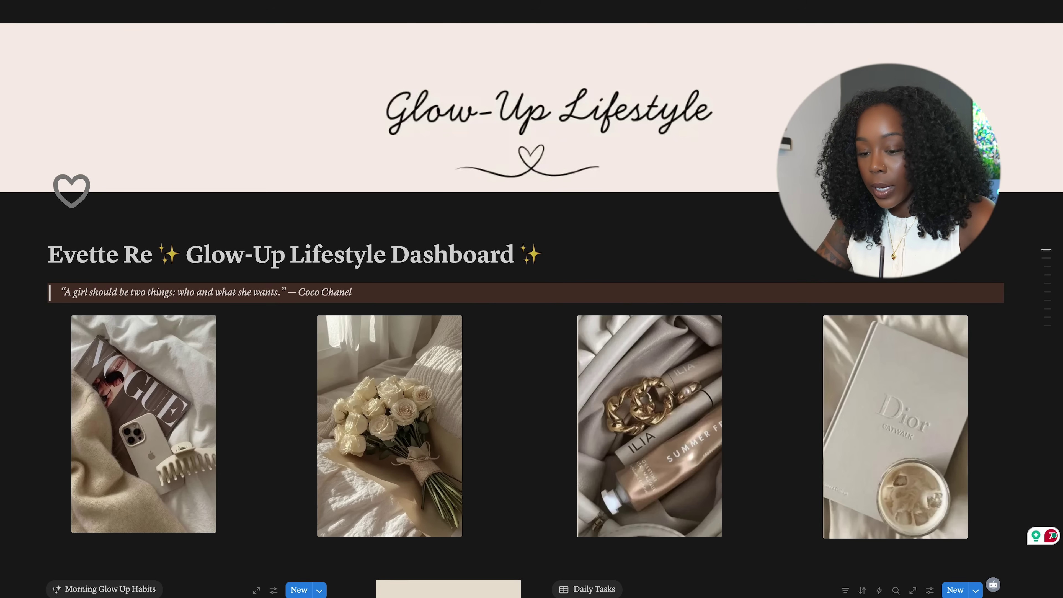
text(nee)
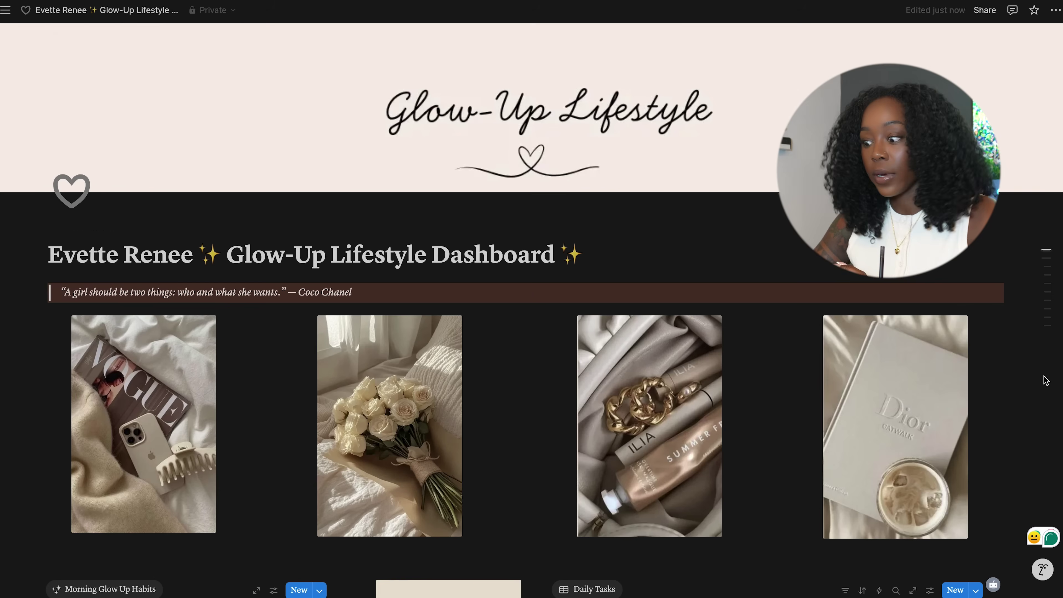
View the Morning Glow Up Habits tracker, including its weekday checkbox columns through Sunday
scroll(1043, 385, down, 10)
scroll(1044, 385, down, 2)
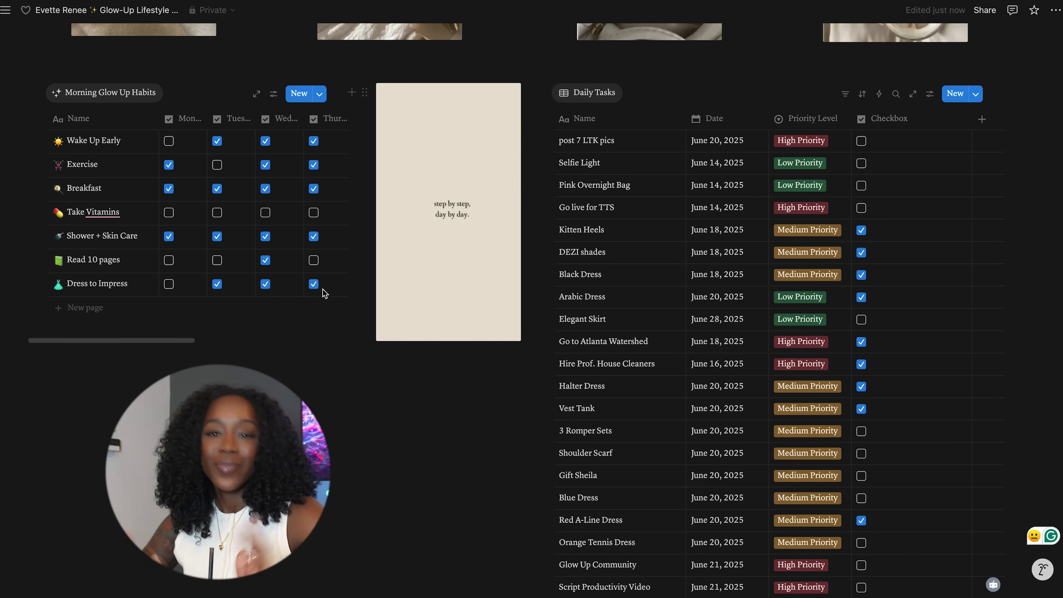
scroll(324, 293, right, 8)
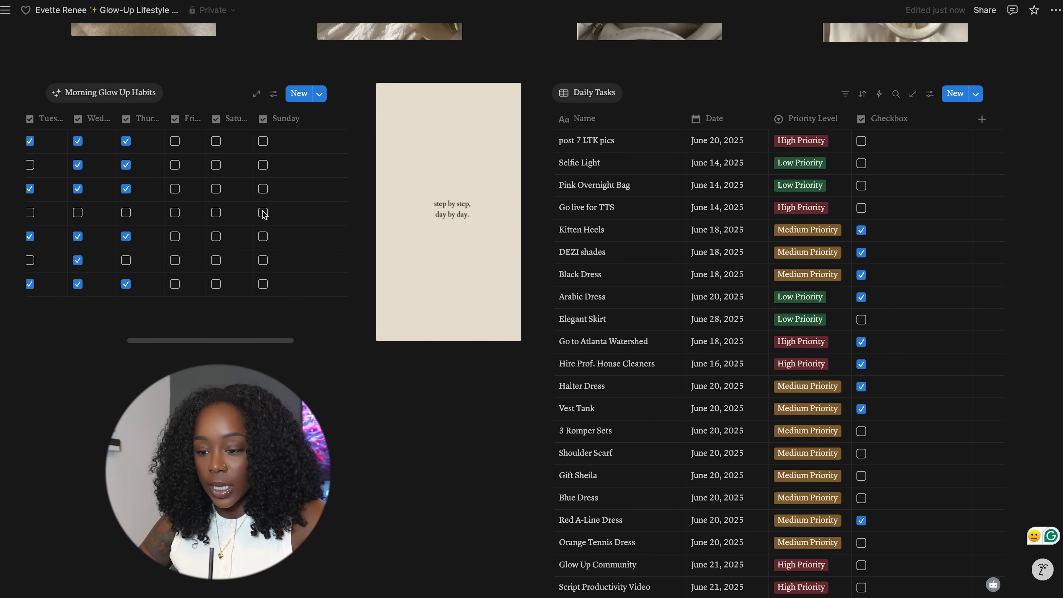
scroll(264, 214, left, 8)
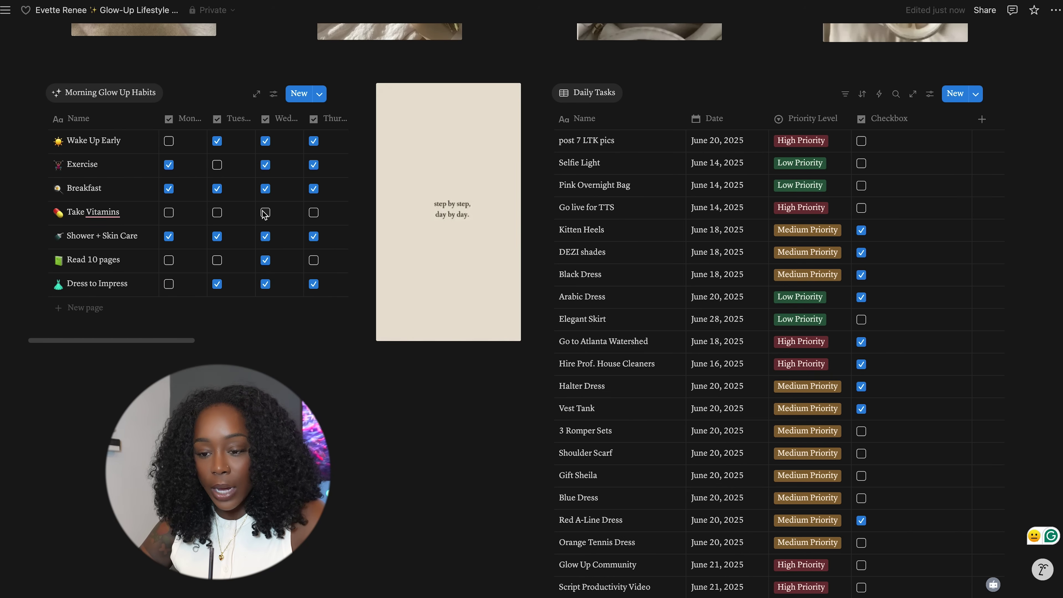
Look at the icon choices and the name editor for the Wake Up Early habit
click(58, 142)
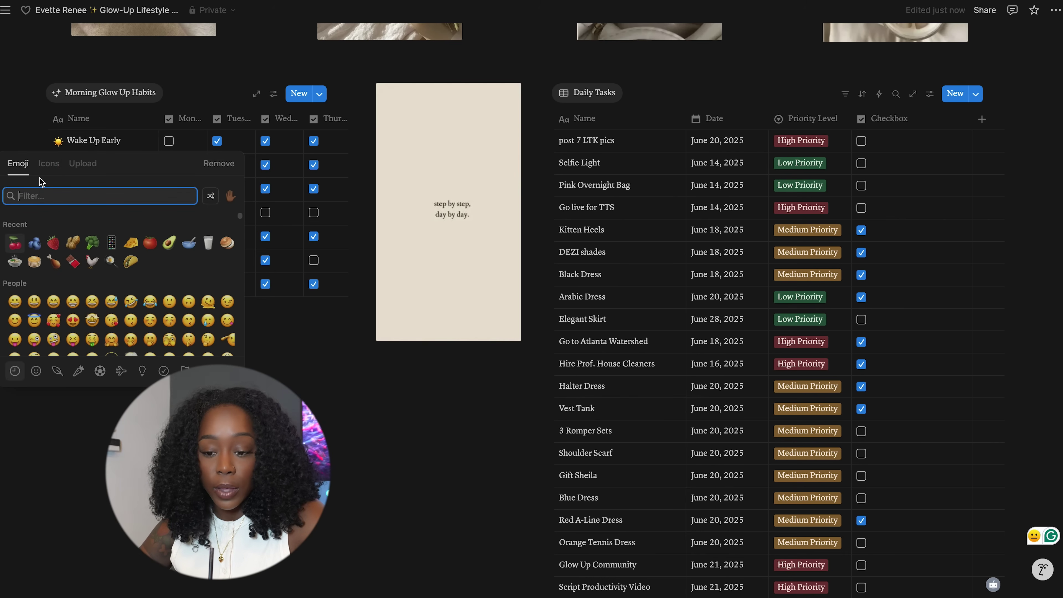
click(25, 125)
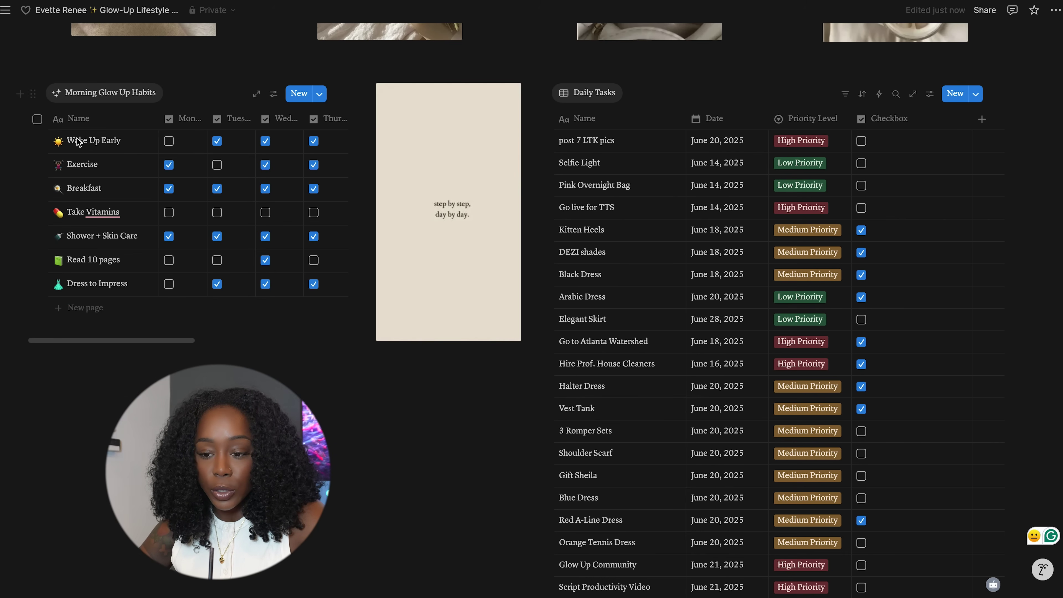
click(107, 143)
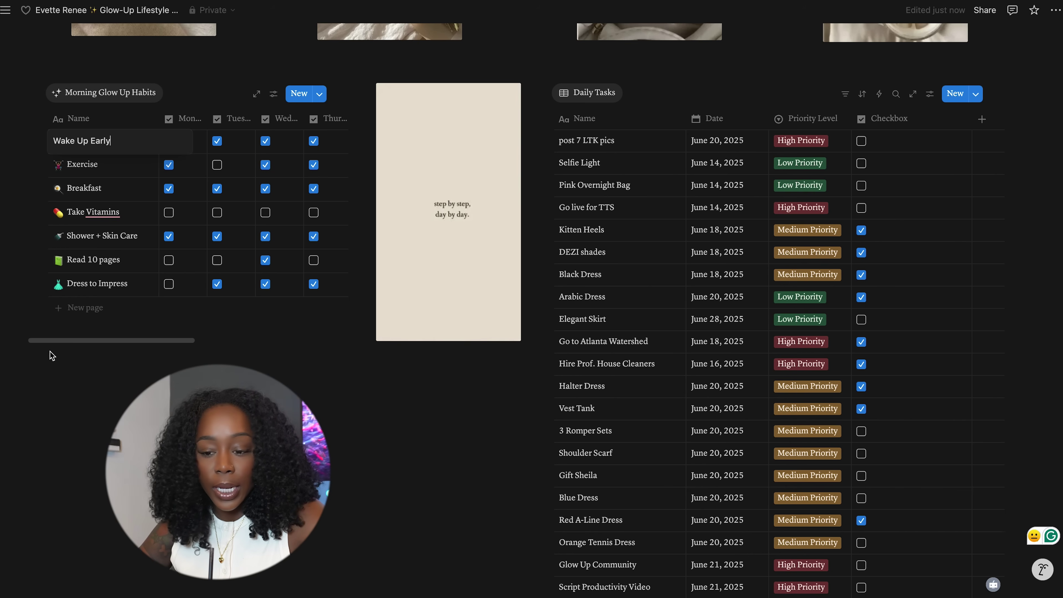
click(72, 374)
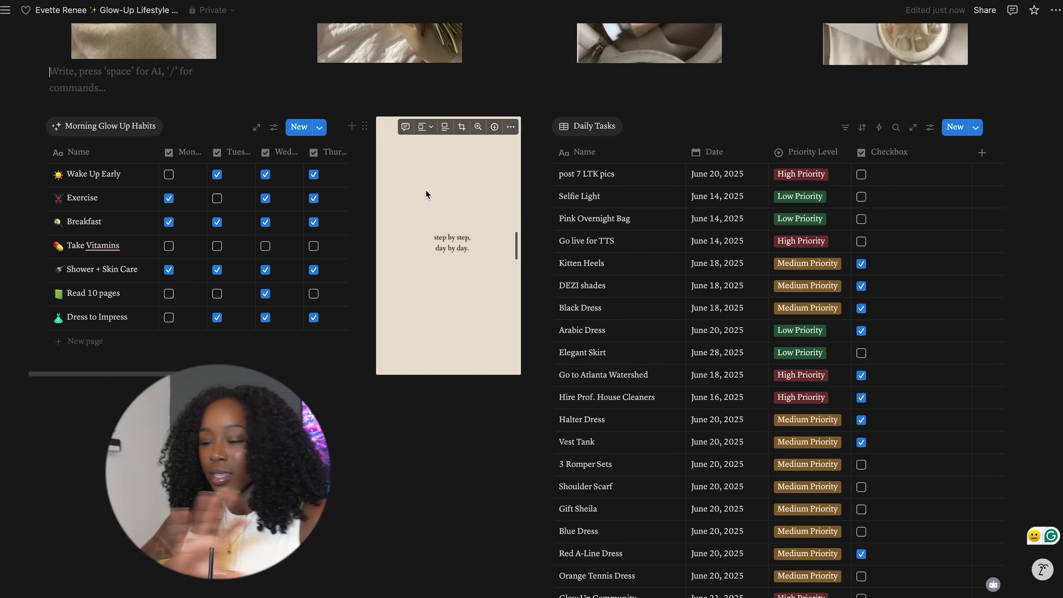
View the available actions for the "step by step, day by day." image
click(511, 129)
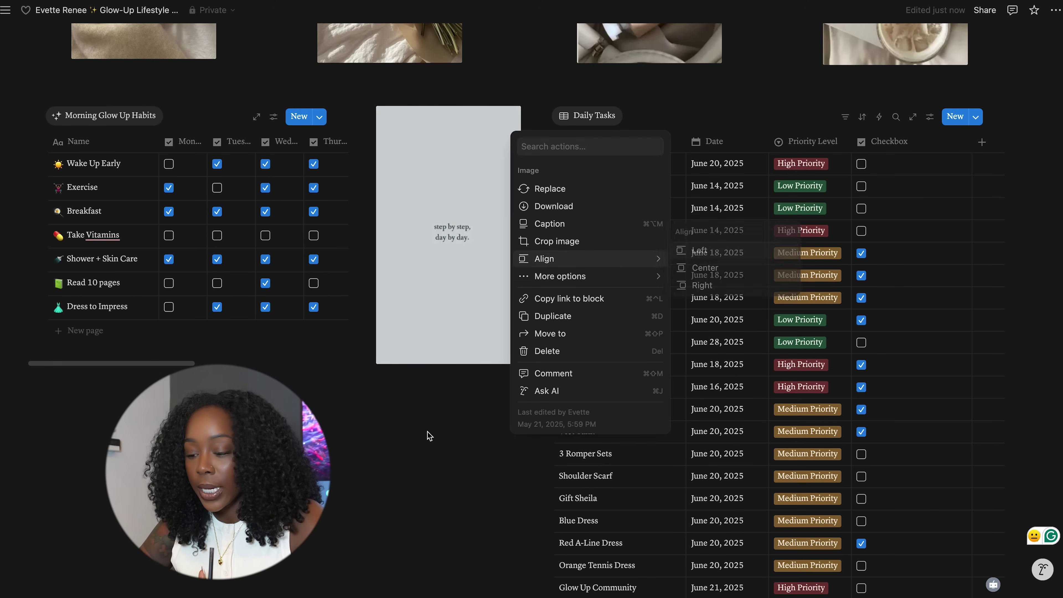
click(427, 432)
click(524, 81)
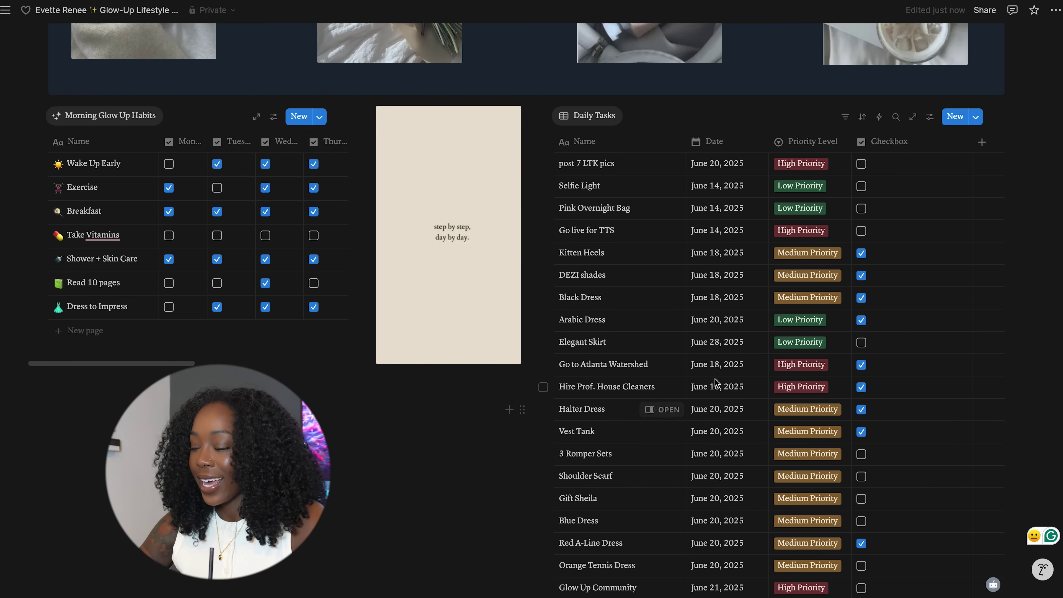
Add a task named "Example Entry" to the Daily Tasks table and date it June 22, 2025
scroll(985, 274, down, 2)
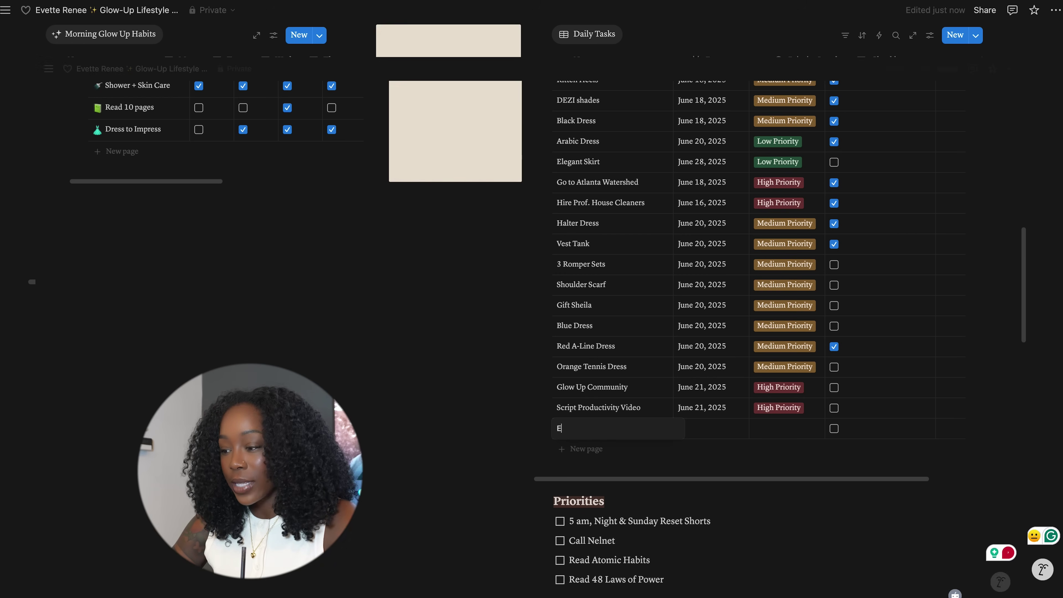
text(xamp)
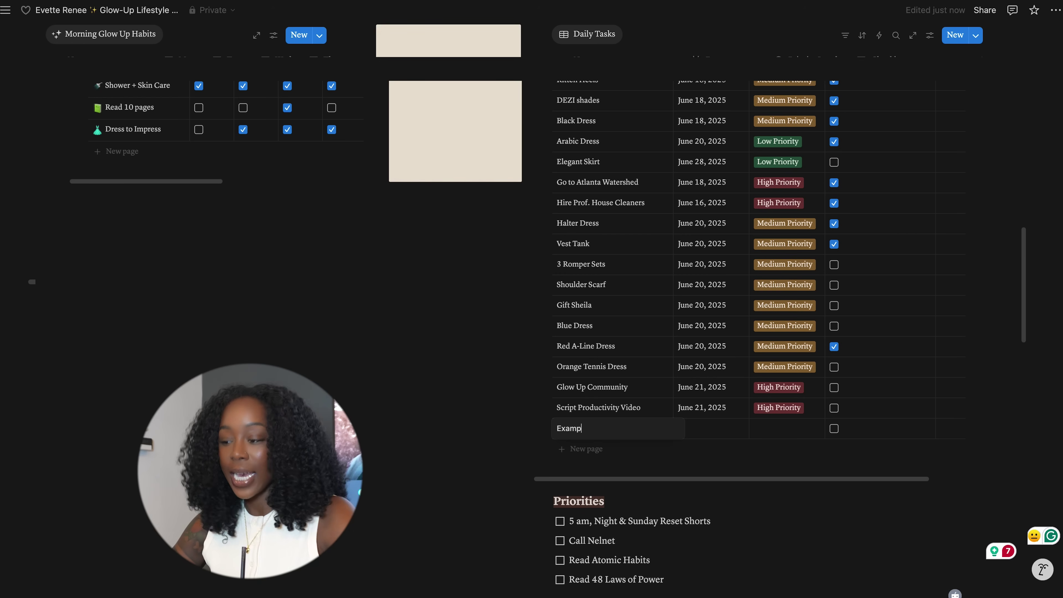
text(le Entry)
key(Return)
click(690, 428)
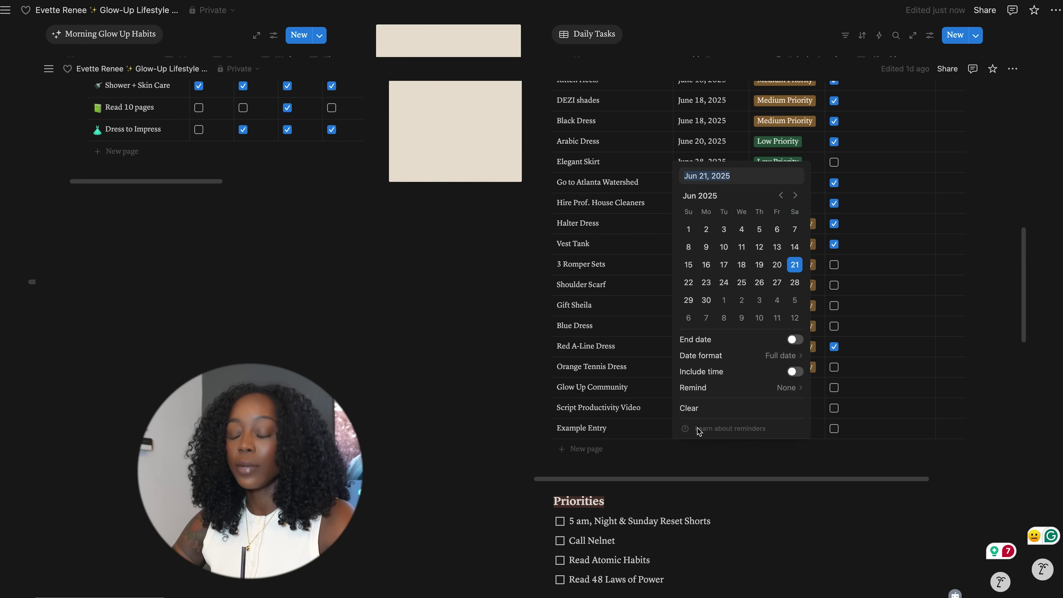
click(688, 282)
key(Escape)
Assign Medium Priority to the Example Entry task and mark its checkbox
click(771, 428)
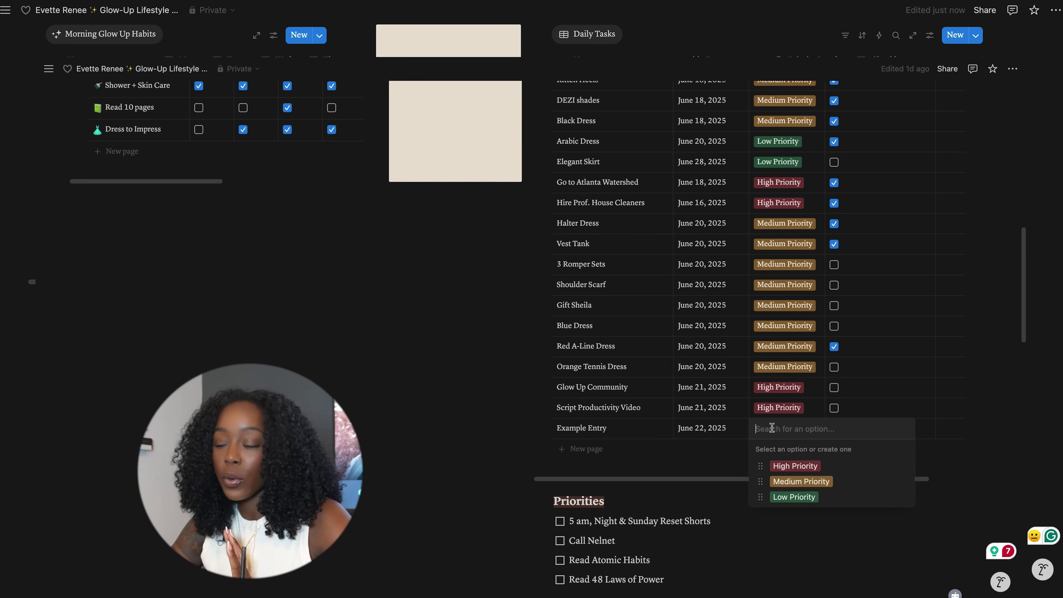
click(800, 481)
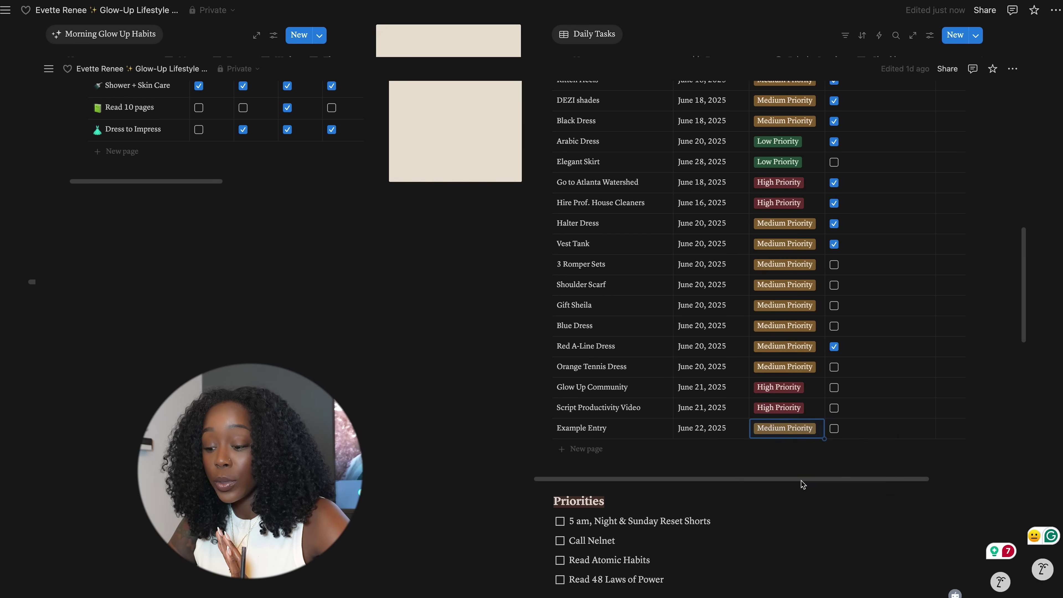
click(834, 429)
scroll(943, 343, down, 6)
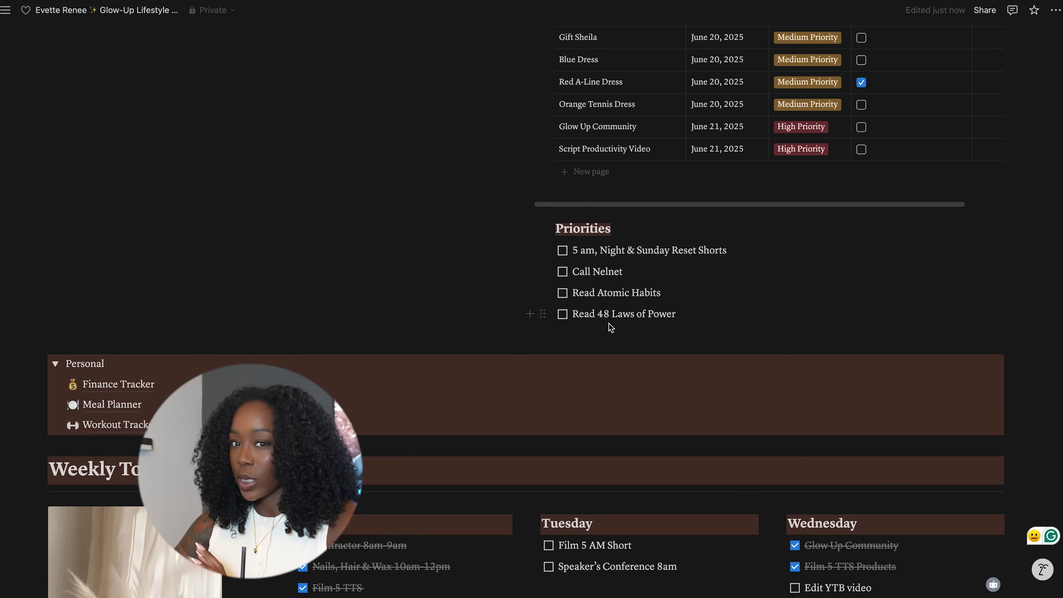
Collapse the Personal section that holds the Finance Tracker, Meal Planner and Workout Tracker links
scroll(460, 280, down, 3)
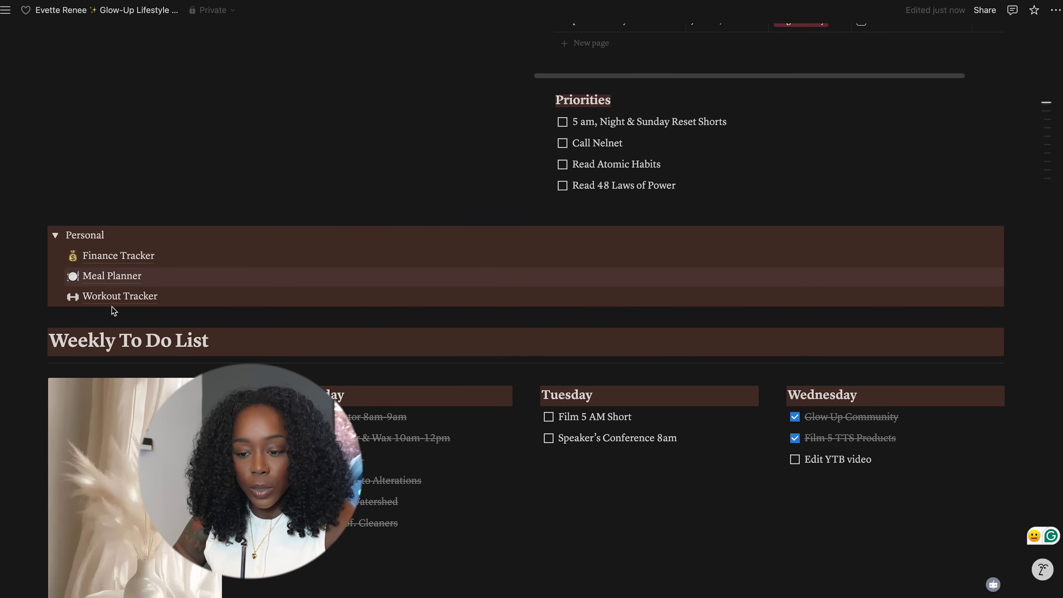
click(57, 237)
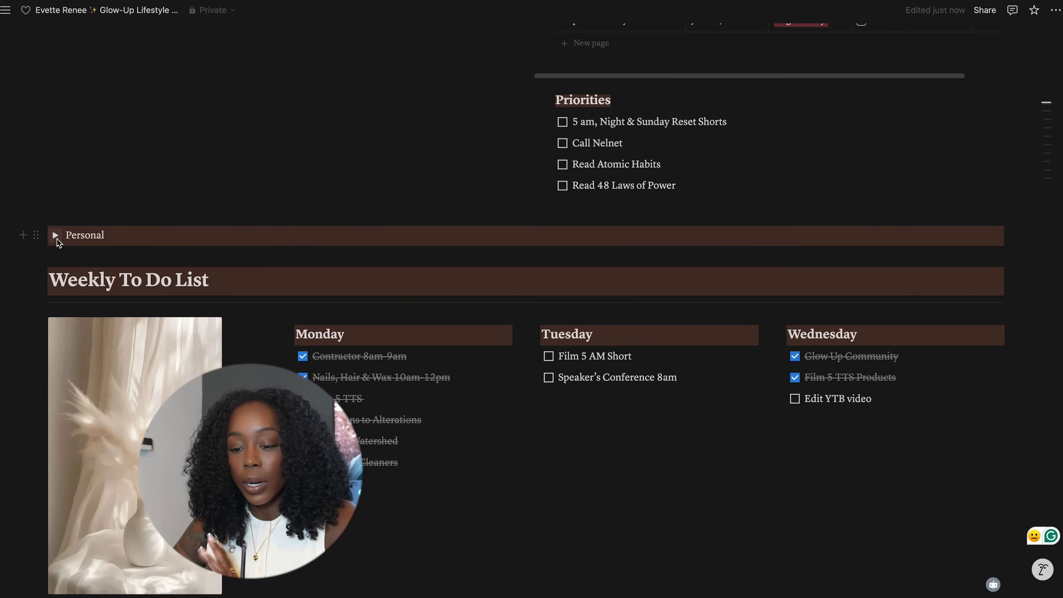
Compare the Daily Tasks table with the day-by-day lists in the Weekly To Do List
scroll(270, 285, up, 5)
scroll(270, 286, up, 8)
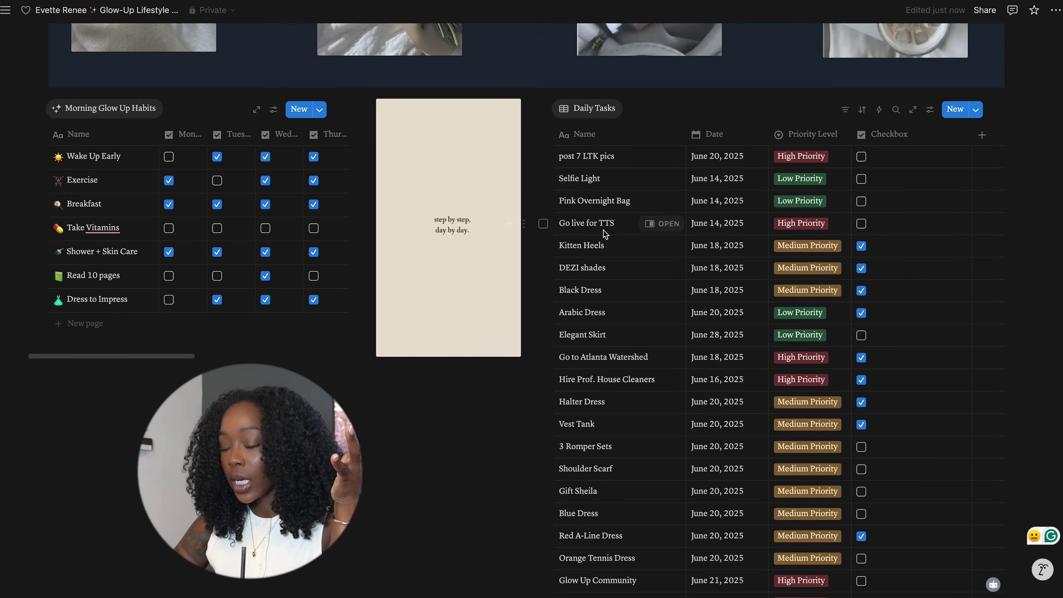
scroll(641, 375, down, 15)
scroll(642, 378, up, 10)
scroll(643, 377, down, 10)
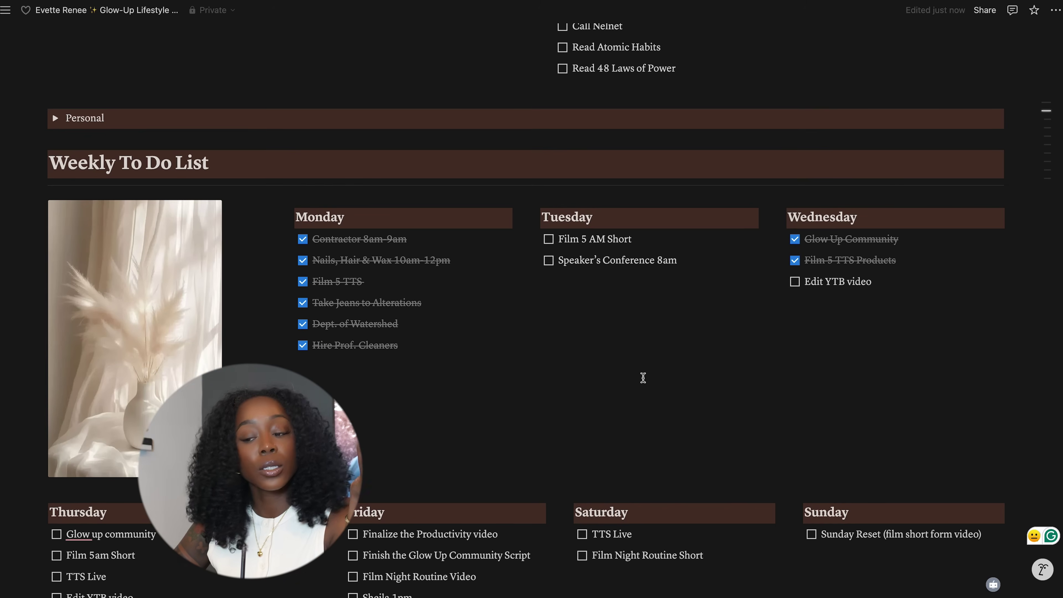
scroll(642, 377, down, 3)
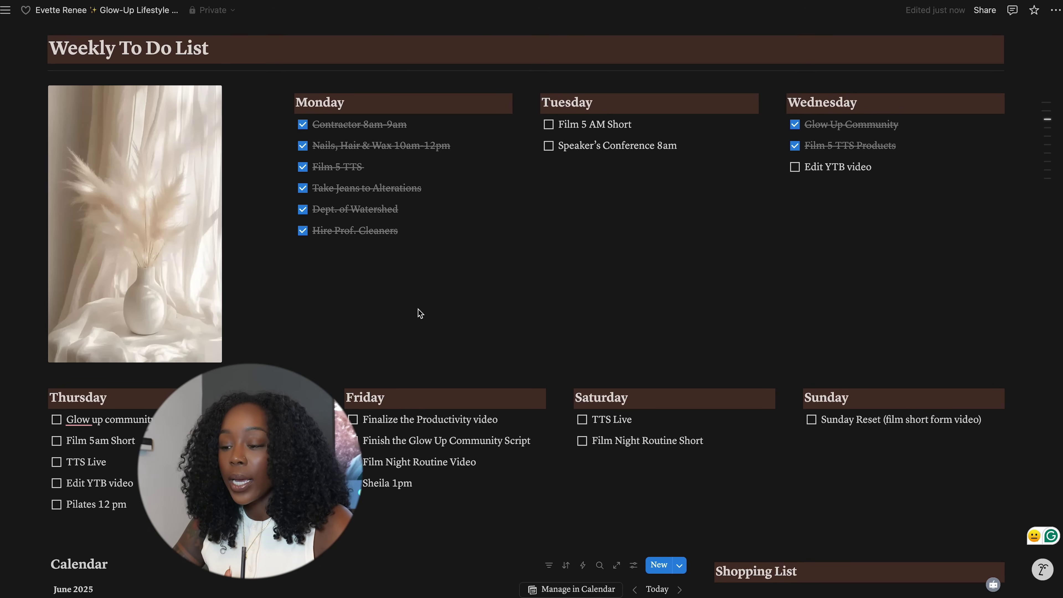
scroll(421, 313, up, 10)
scroll(417, 309, down, 10)
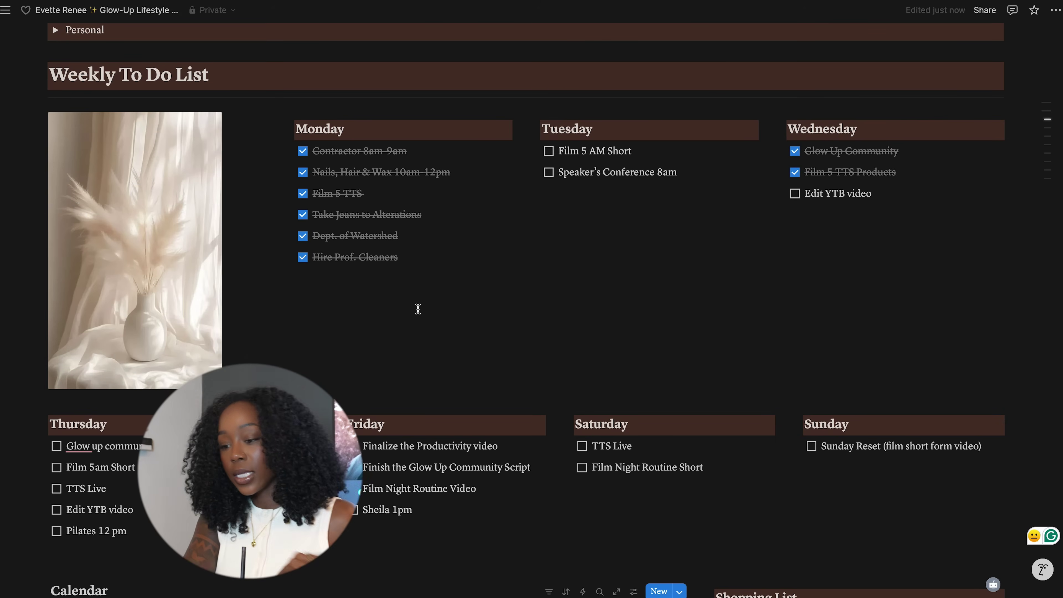
Replace the "Pilates 12 pm" item in the Thursday list with three sample to-dos: "hi", "bye" and "hi"
scroll(418, 309, down, 3)
mouse_move(397, 414)
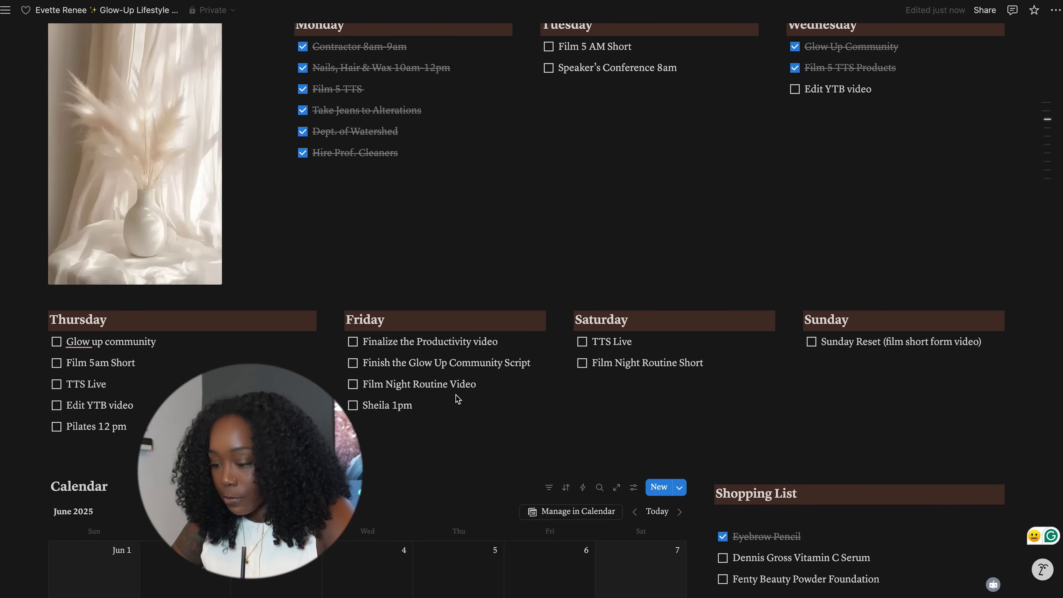
key(Return)
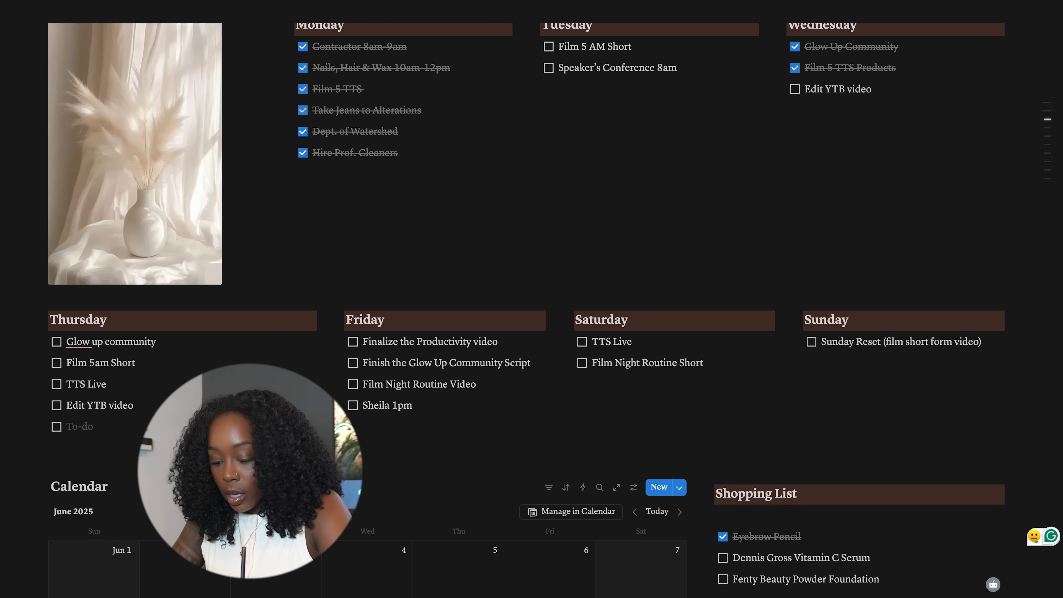
text(hi)
key(Return)
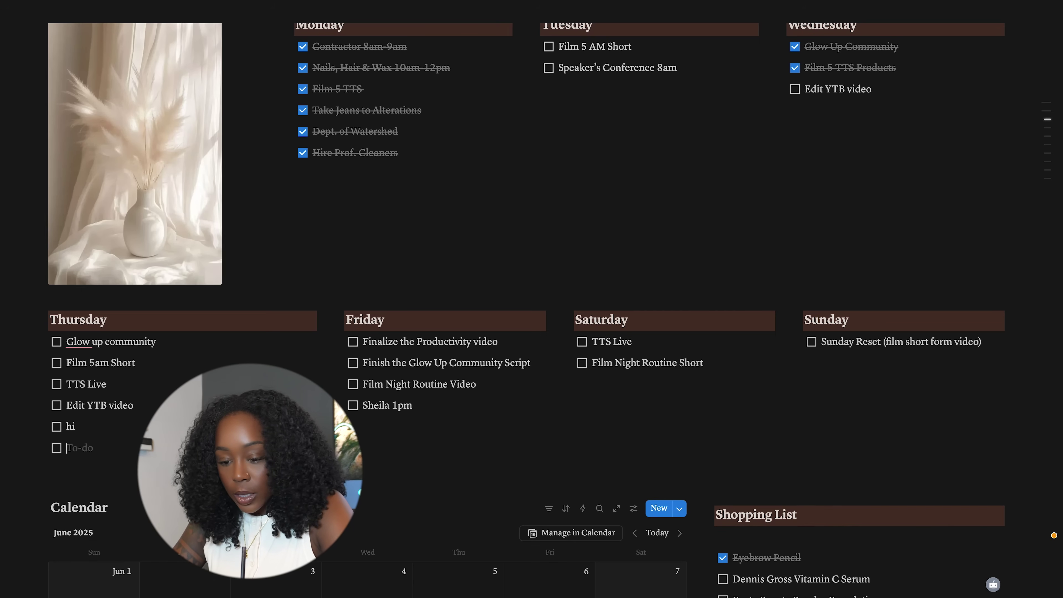
text(bye)
key(Return)
text(hi)
key(Return)
text(bye)
key(BackSpace)
key(BackSpace)
key(BackSpace)
key(BackSpace)
Delete the three sample to-dos below "Edit YTB video" in the Thursday list
key(shift+Up)
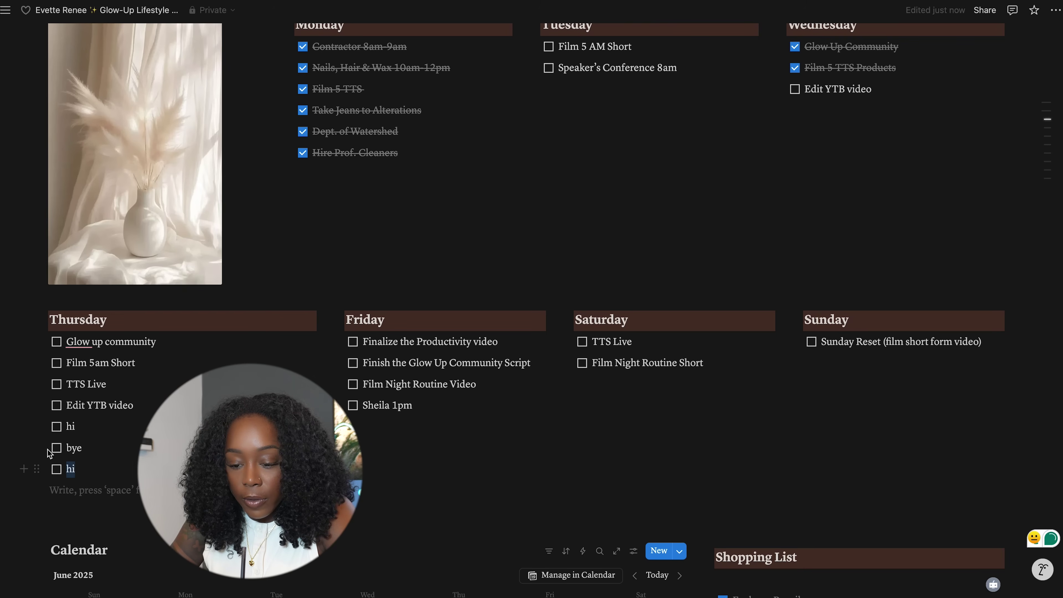
key(shift+Up)
key(BackSpace)
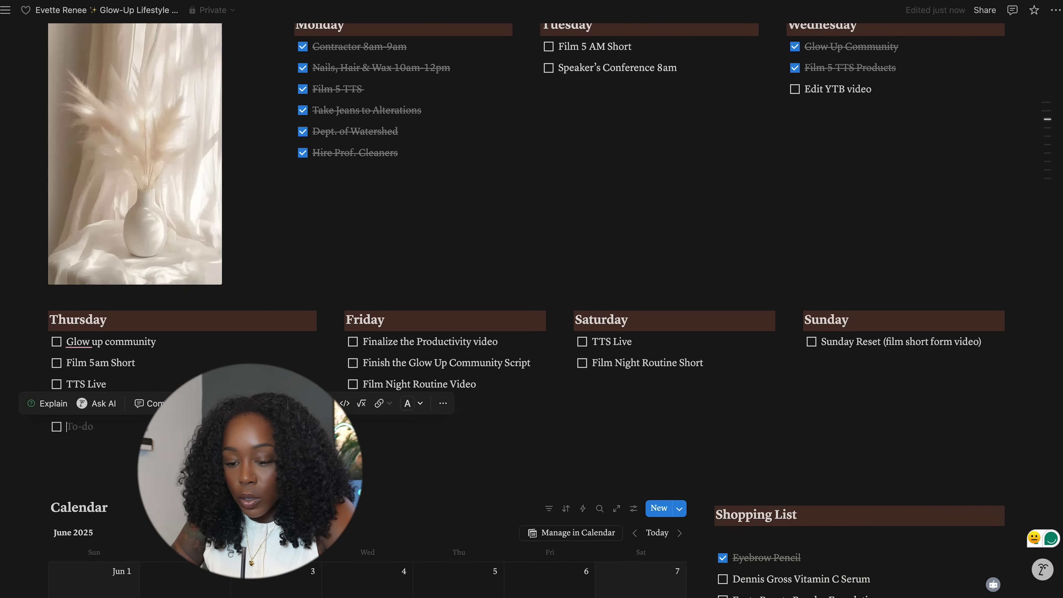
key(BackSpace)
key(BackSpace)
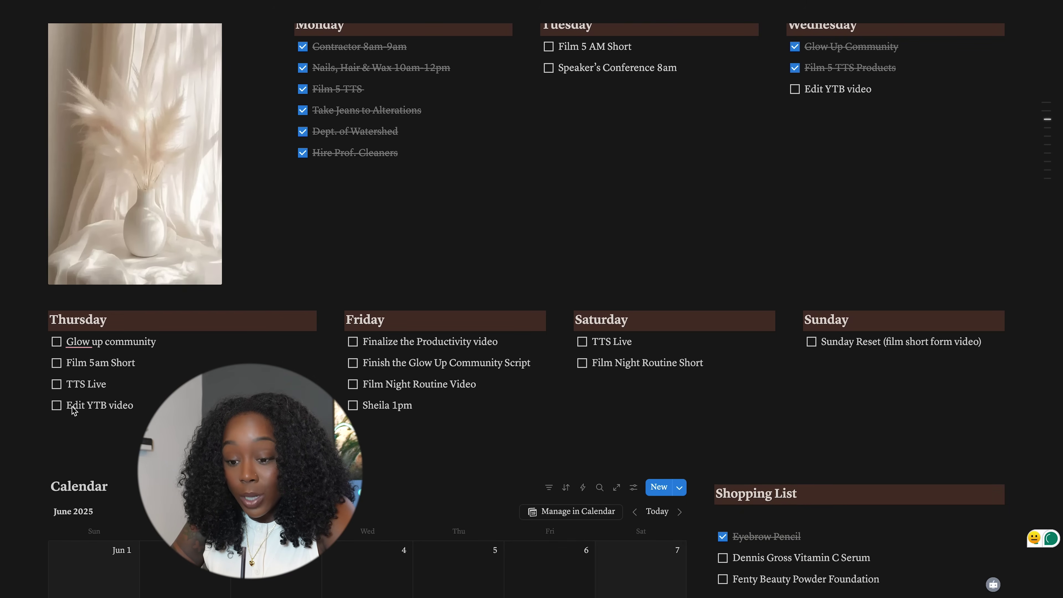
Check off Dennis Gross Vitamin C Serum and Fenty Beauty Powder Foundation in the Shopping List, and uncheck both again
scroll(570, 368, down, 5)
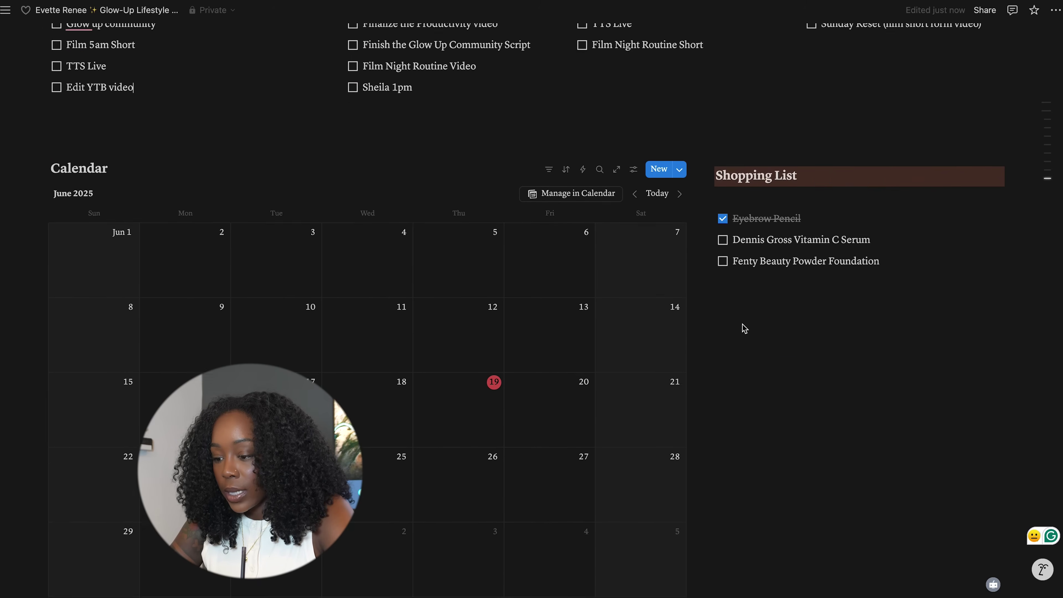
scroll(744, 329, down, 1)
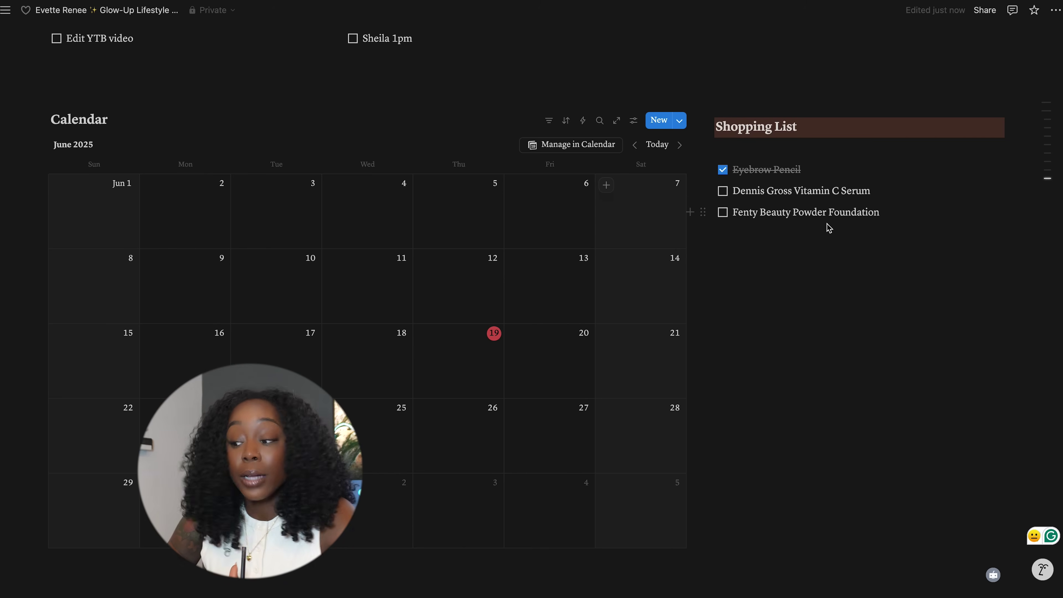
click(722, 191)
click(723, 212)
click(724, 213)
click(723, 191)
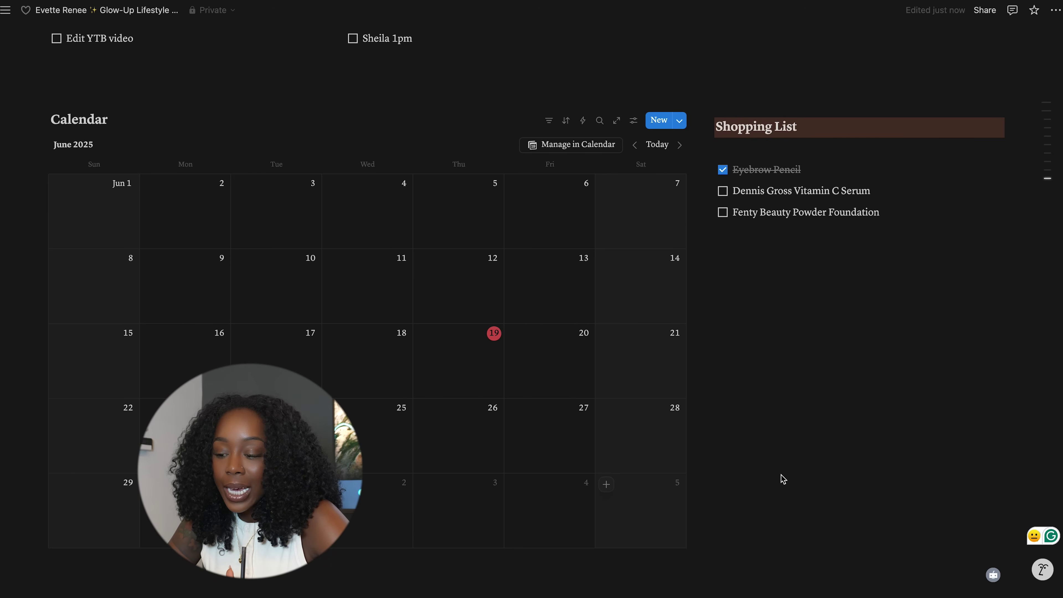
Add an item titled "Grill with Friends 1pm" to the calendar on June 19, 2025
scroll(783, 479, down, 2)
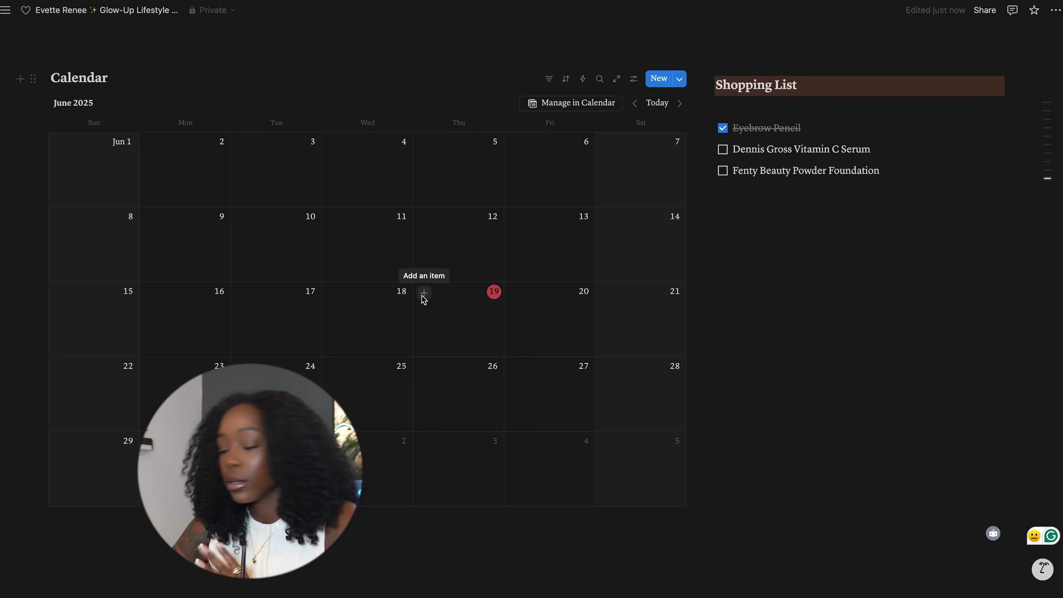
click(424, 293)
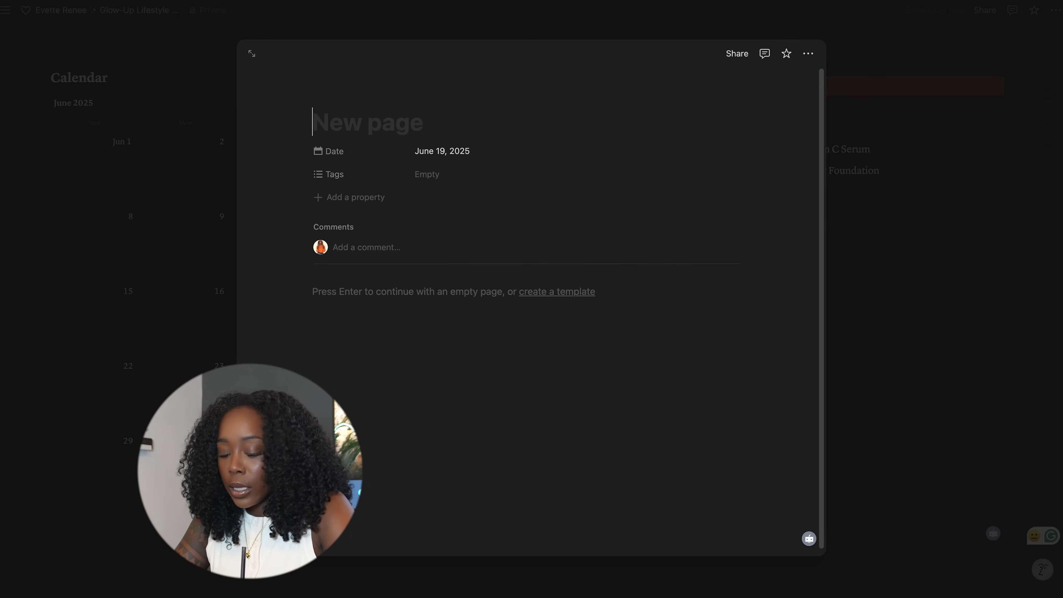
text(Grill with Friend)
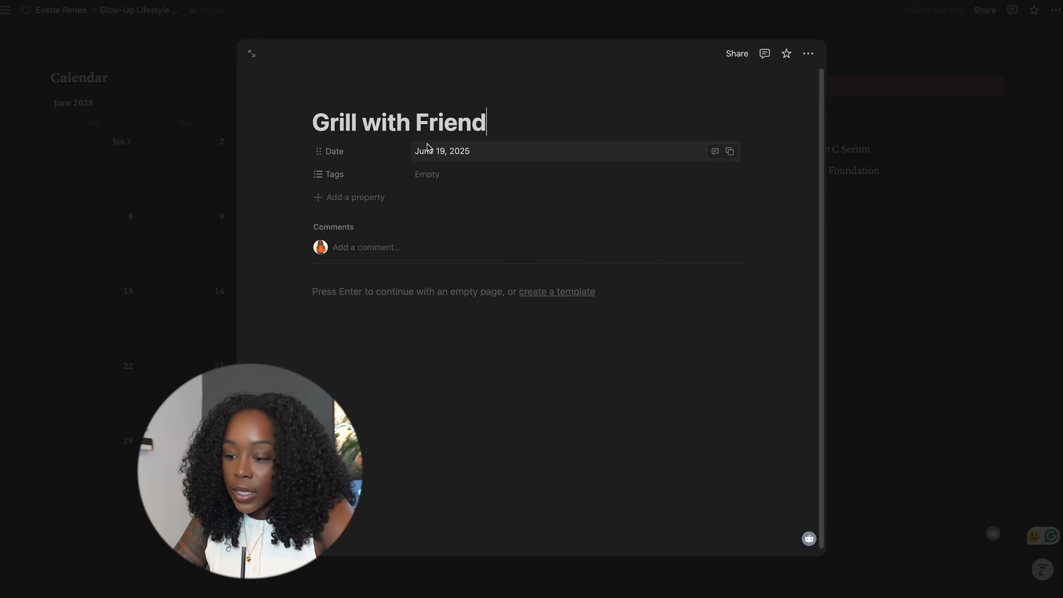
text(s 1pm)
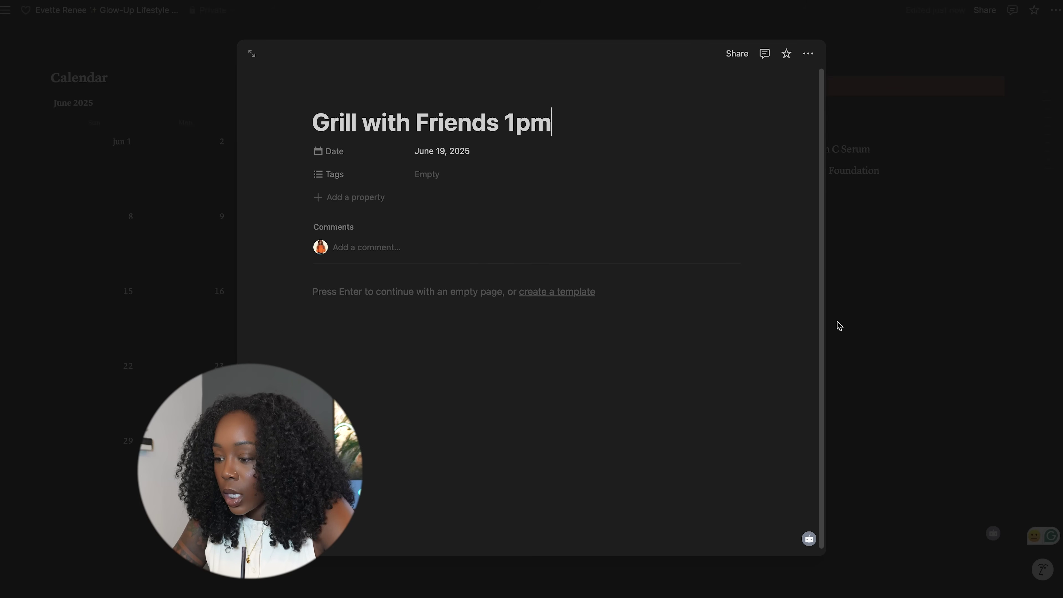
click(863, 314)
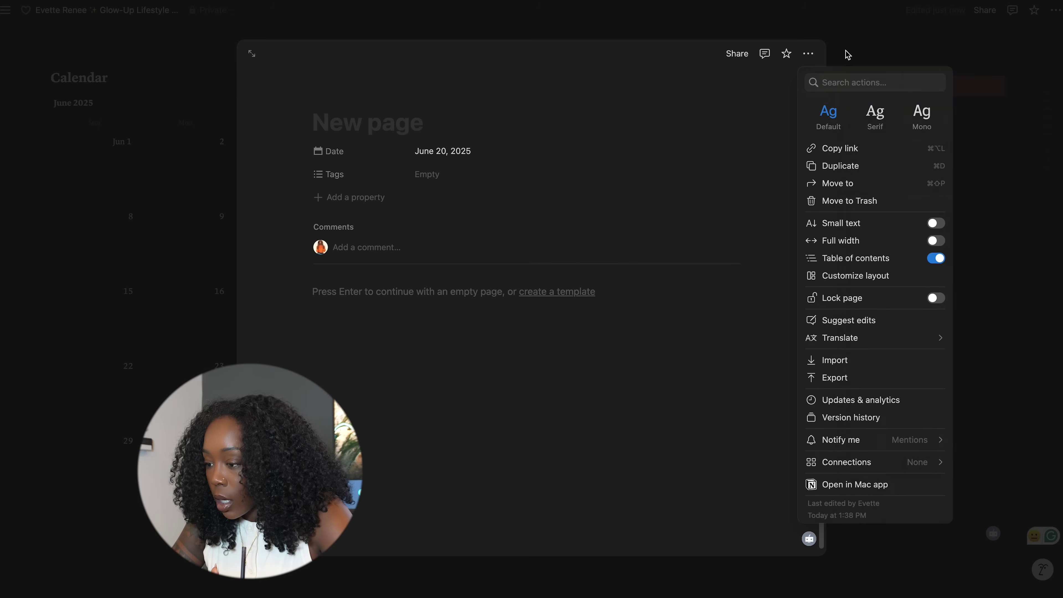
Set the untitled June 20, 2025 calendar page to the Serif font and close it
click(846, 51)
click(808, 55)
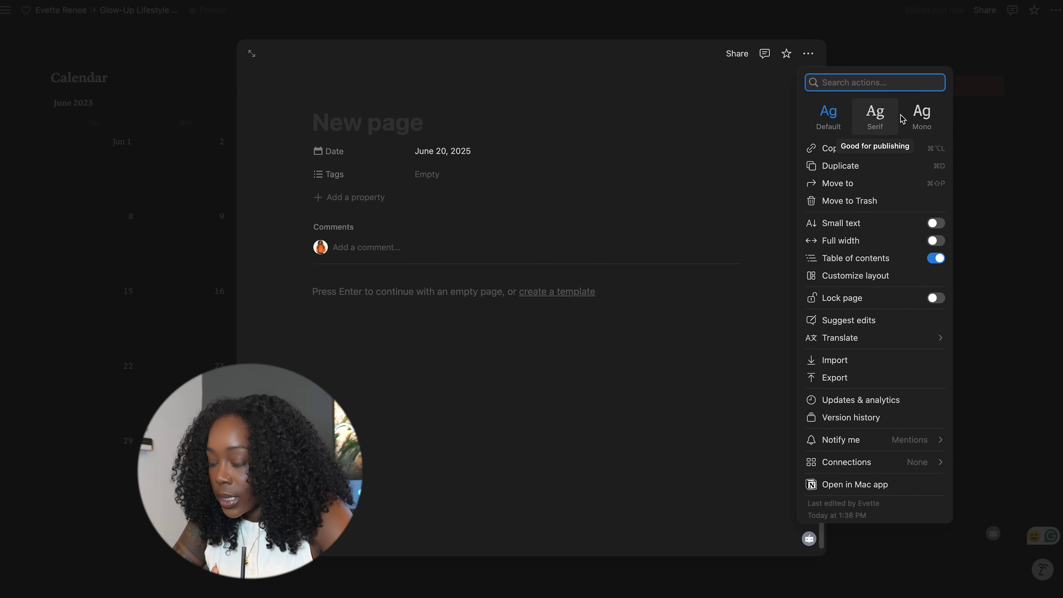
click(875, 117)
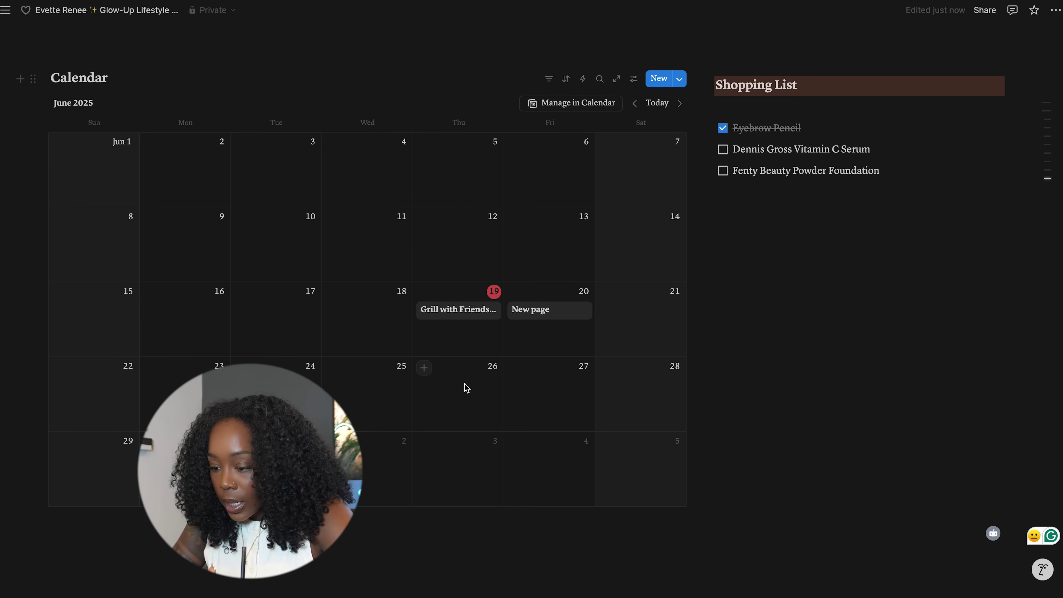
Switch the "Grill with Friends 1pm" calendar page to the Serif font and move it to the trash
click(471, 322)
click(809, 54)
click(875, 122)
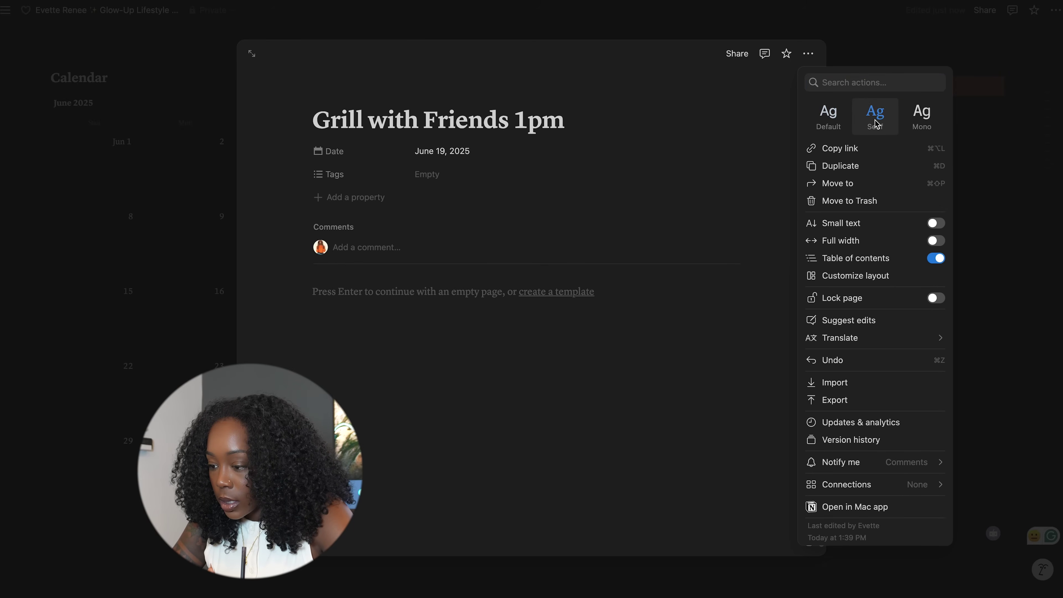
click(849, 201)
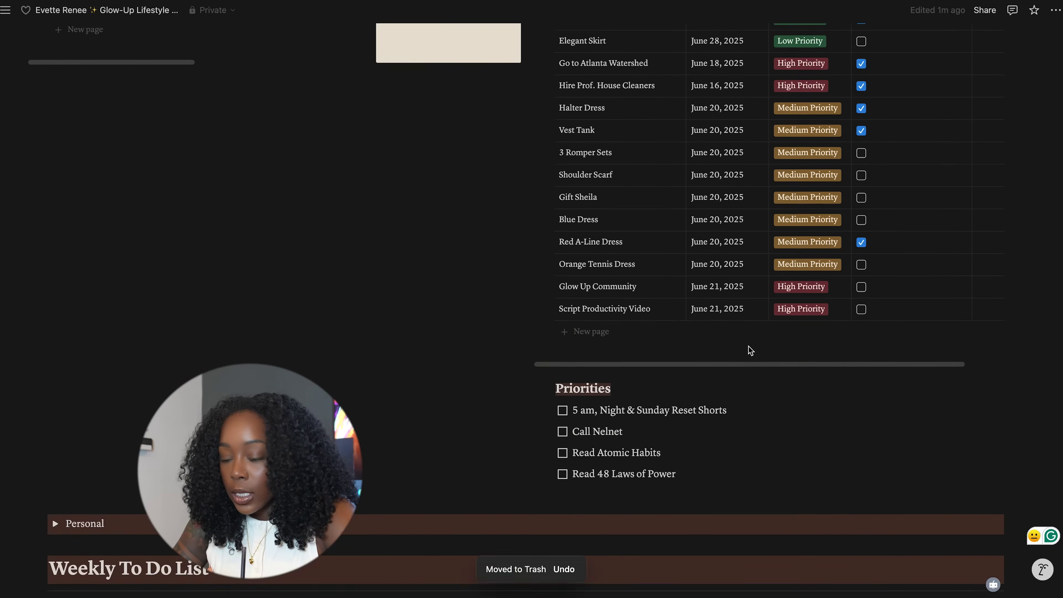
Expand the Personal section above the Weekly To Do List and open its Meal Planner page
scroll(748, 350, up, 15)
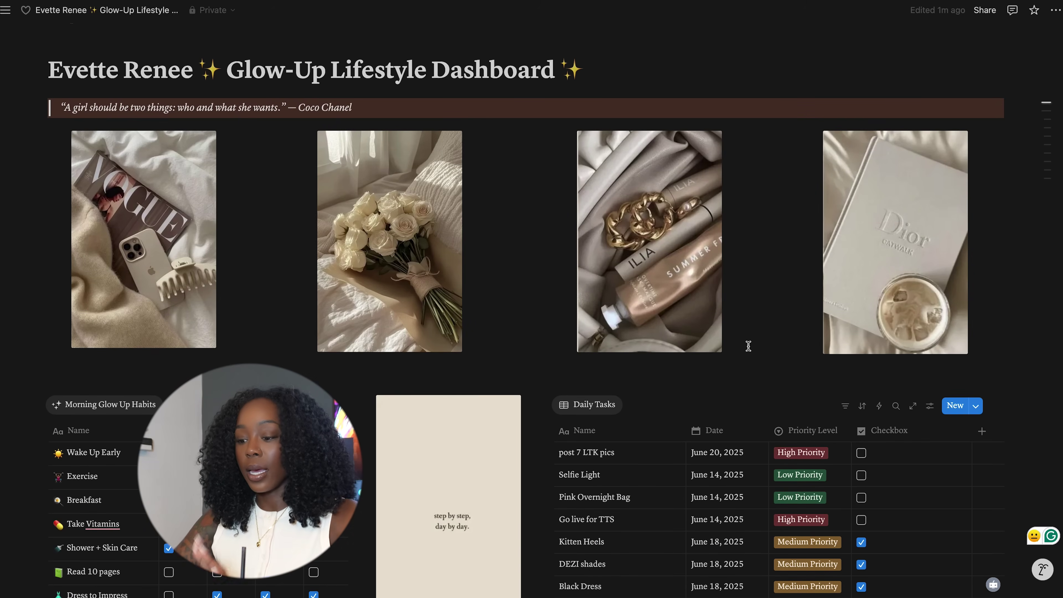
scroll(749, 347, down, 10)
scroll(749, 350, down, 1)
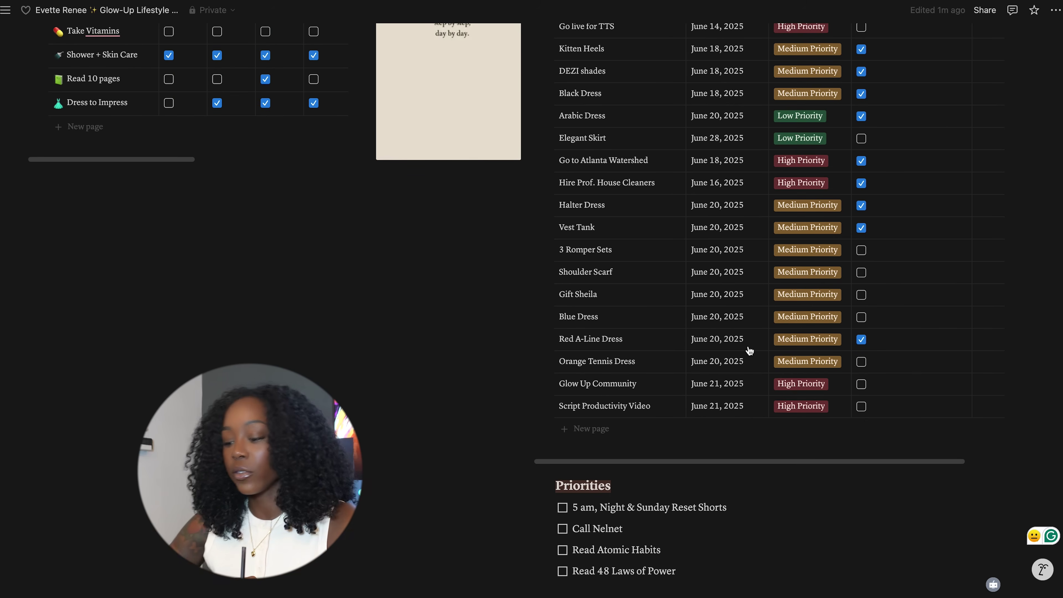
scroll(749, 351, down, 12)
scroll(748, 351, up, 7)
scroll(749, 354, down, 6)
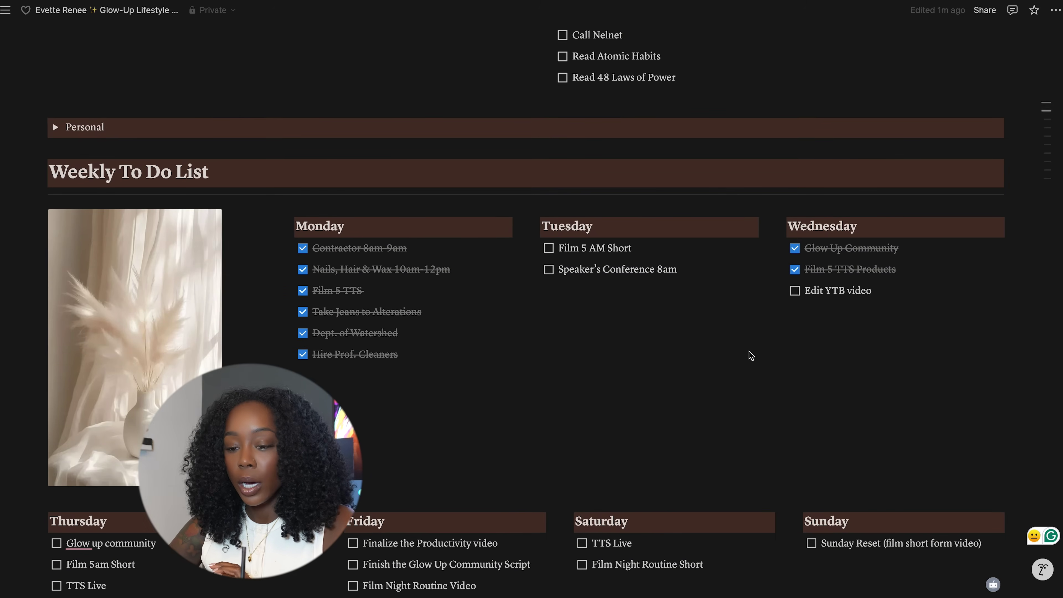
click(55, 128)
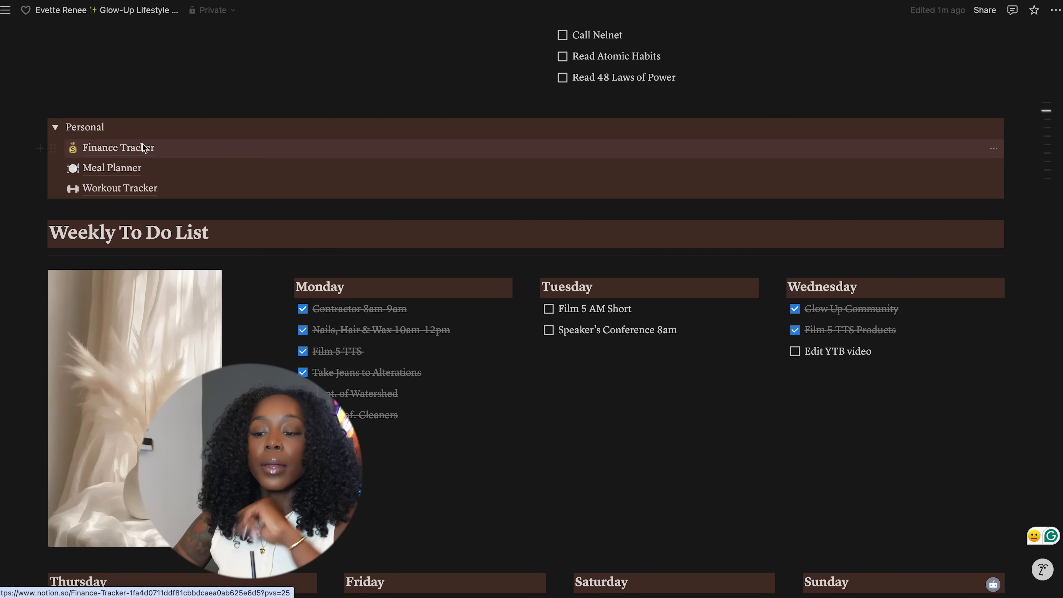
mouse_move(142, 147)
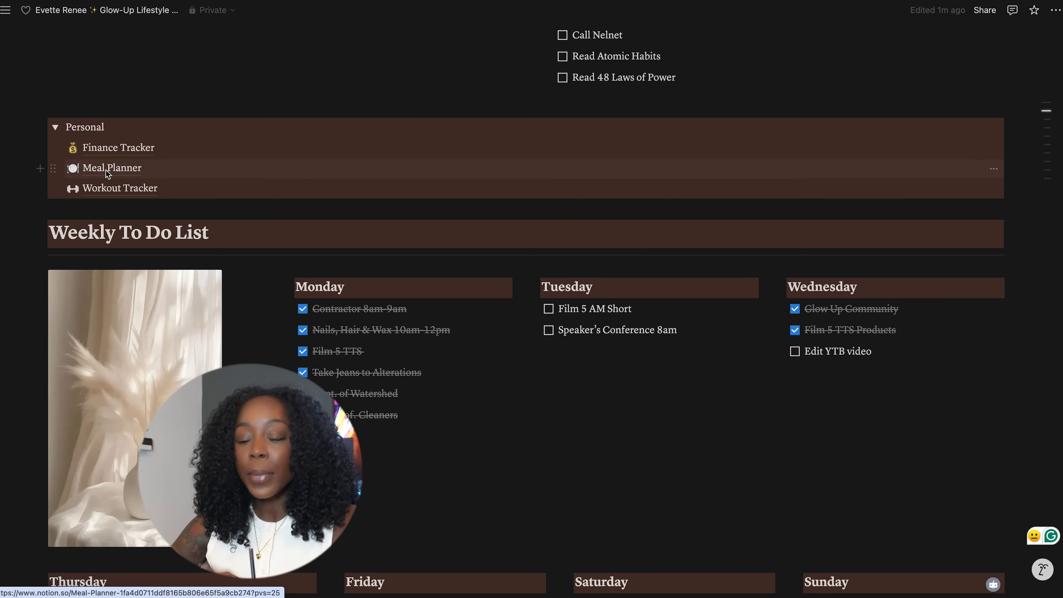
click(118, 168)
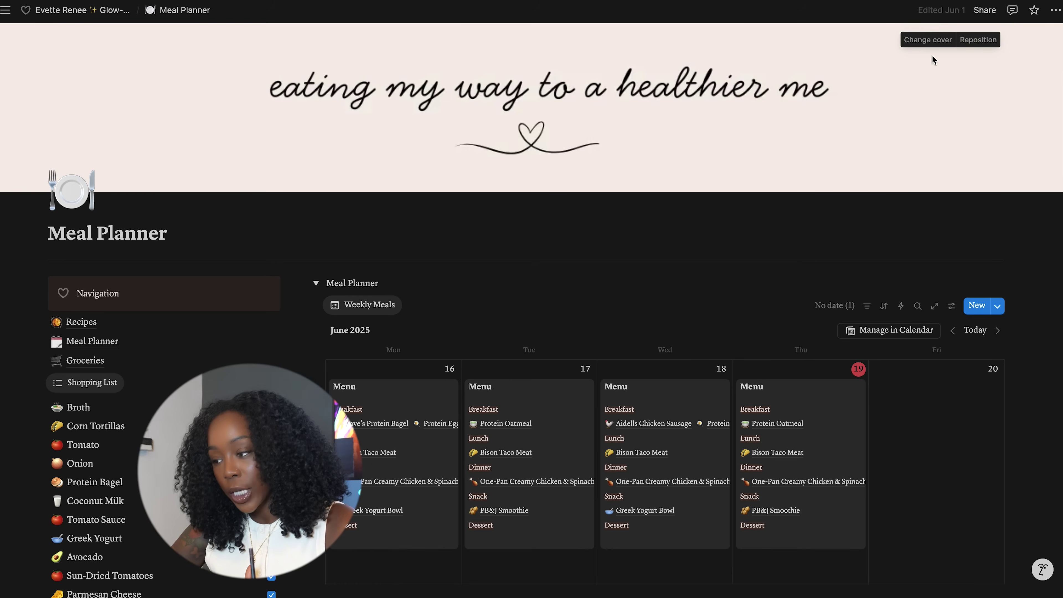
Look at the gallery, upload and link options for changing the Meal Planner cover
click(923, 42)
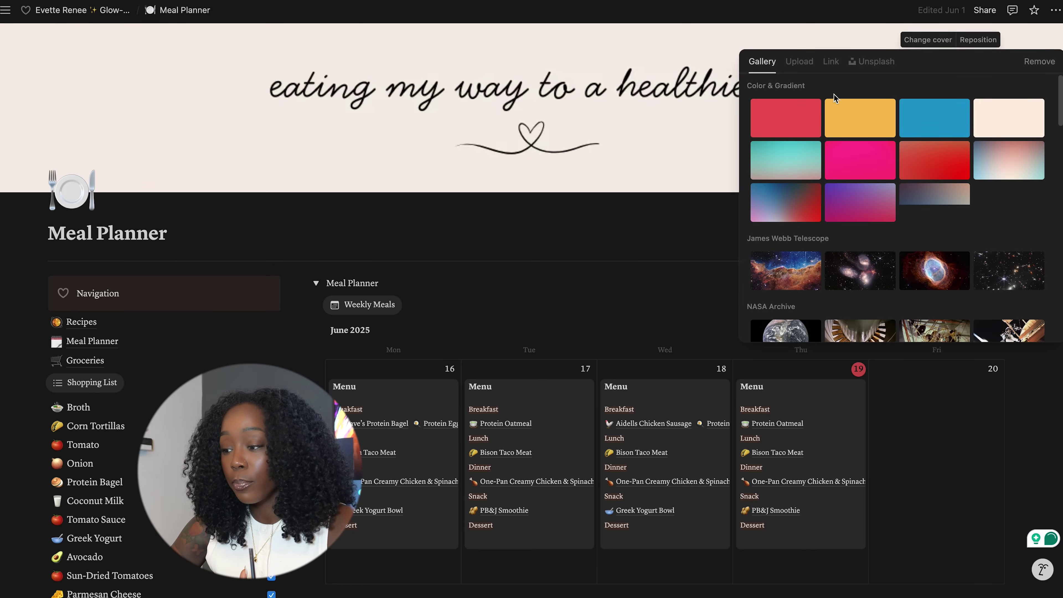
click(799, 62)
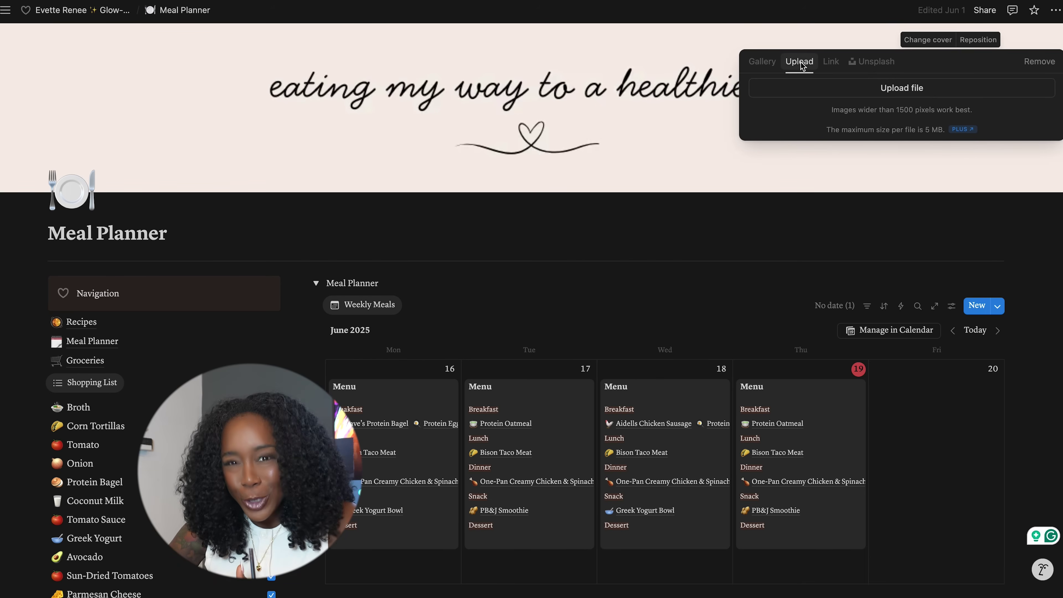
click(830, 62)
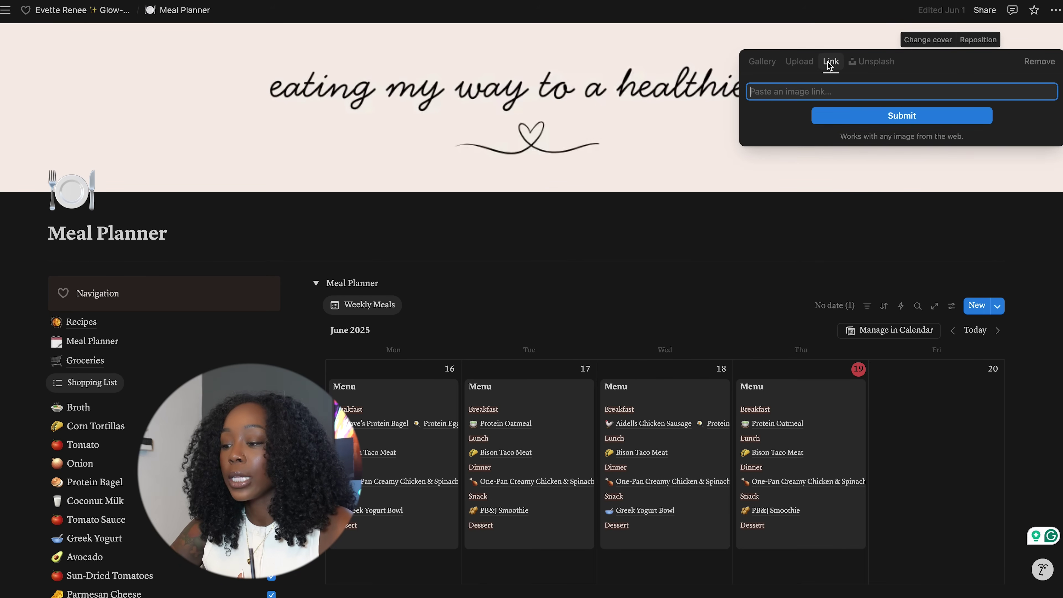
Reposition the Meal Planner cover image slightly higher
click(978, 39)
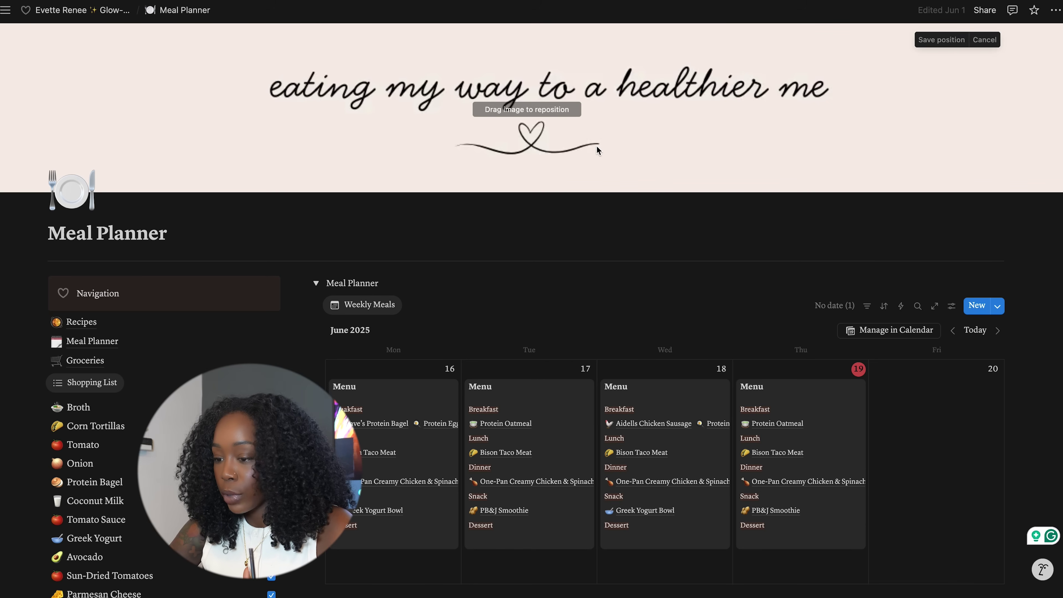
mouse_move(622, 147)
mouse_down()
mouse_move(627, 99)
mouse_move(617, 136)
mouse_up()
click(397, 239)
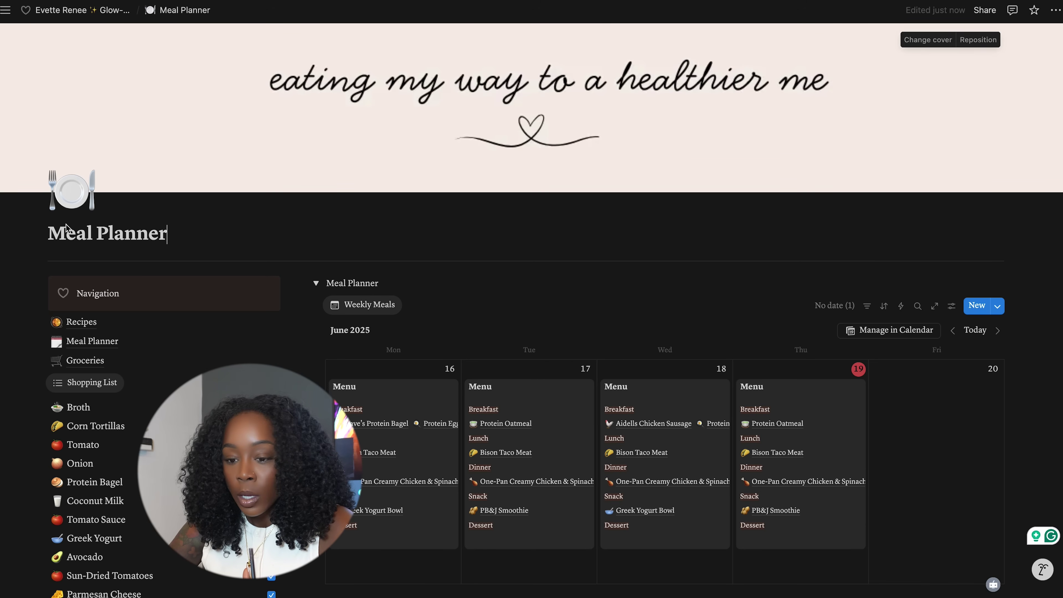
Look at the emoji, icon, upload and remove options for the Meal Planner page icon
click(81, 196)
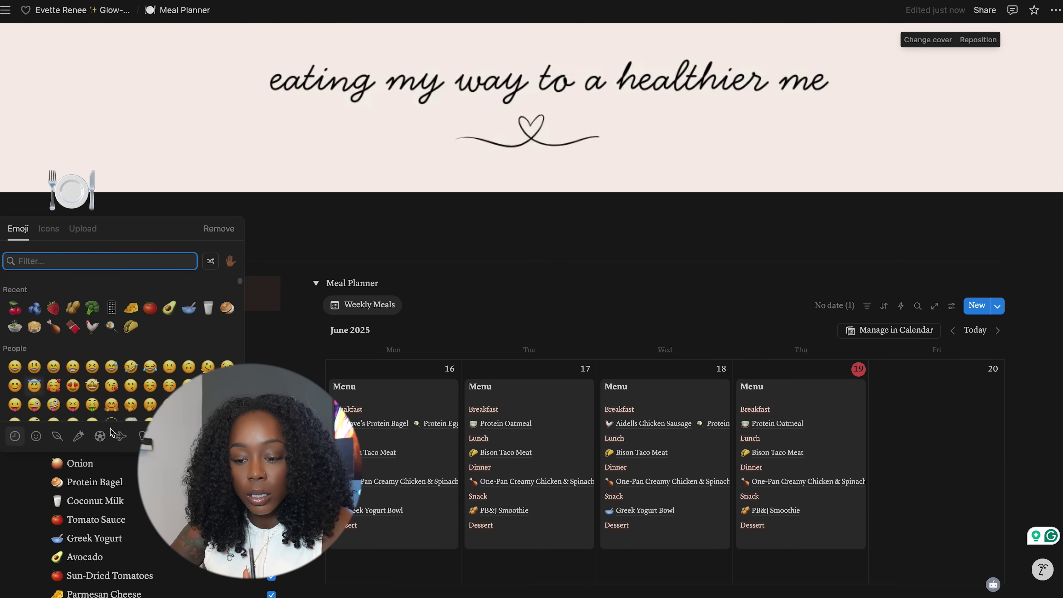
click(81, 196)
click(81, 196)
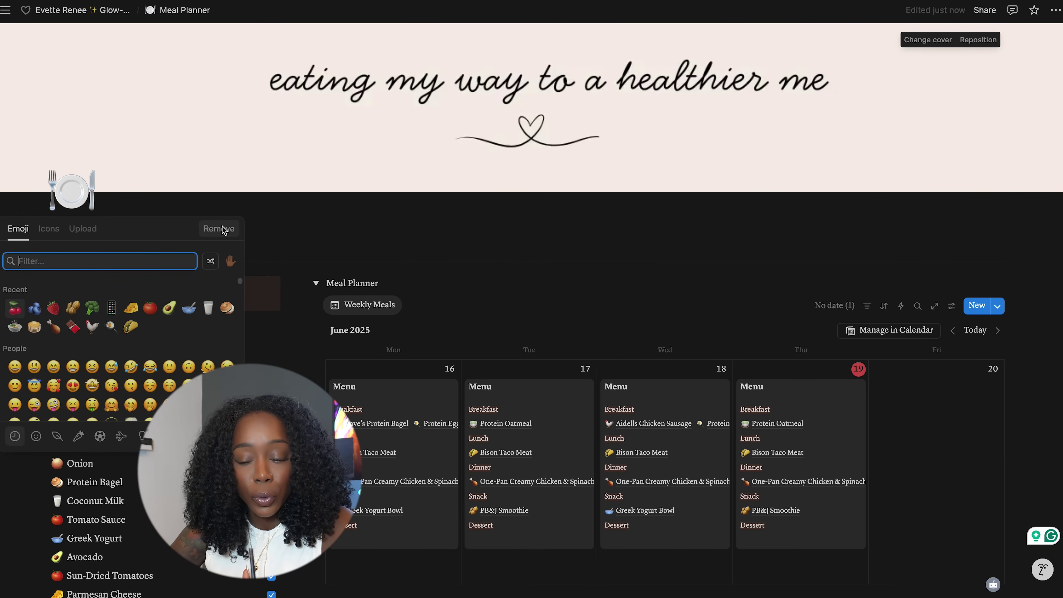
click(189, 207)
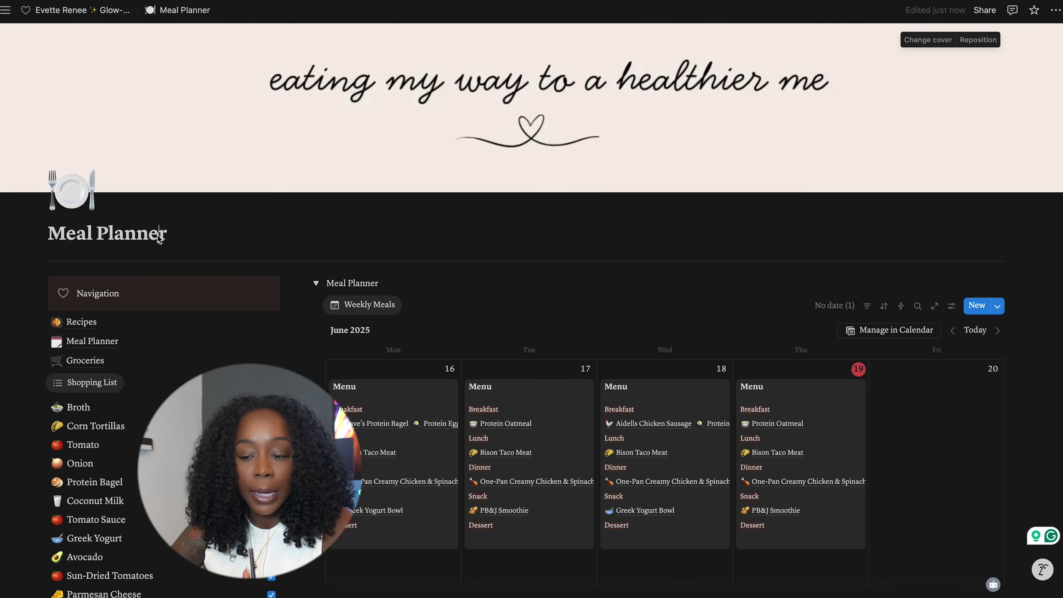
Try adding ":)" to the end of the Meal Planner page title and remove it
text(:)
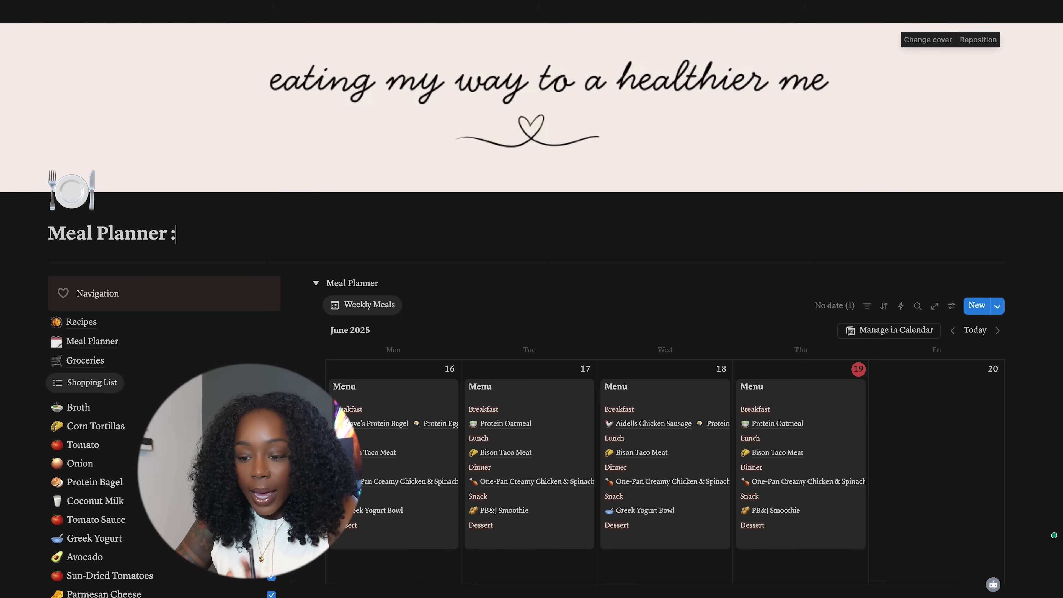
text())
key(BackSpace)
key(BackSpace)
key(BackSpace)
scroll(1, 295, down, 3)
scroll(2, 294, up, 3)
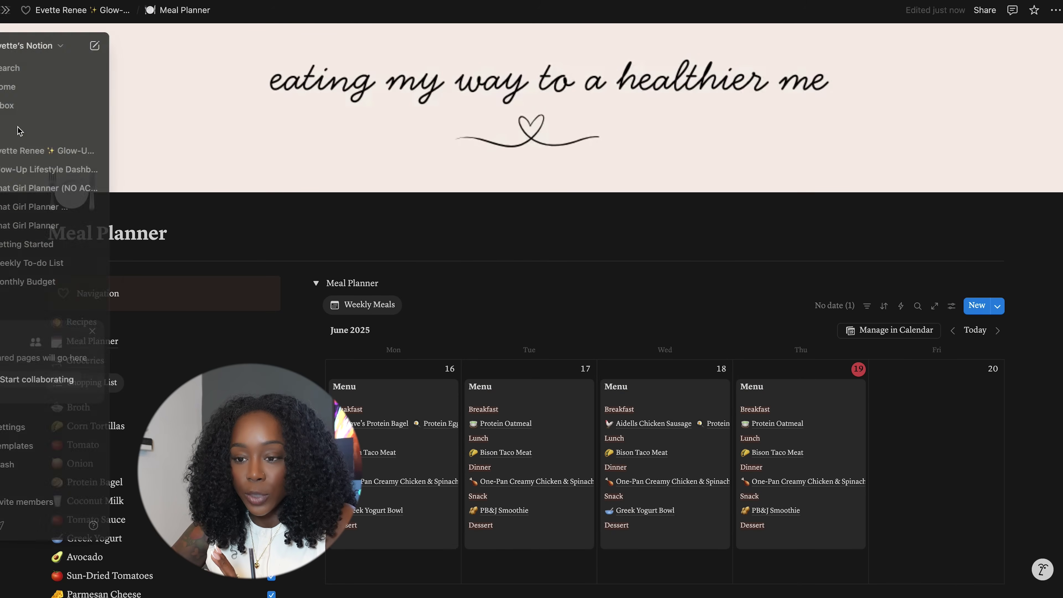
Return to the Glow-Up Lifestyle dashboard and reopen the Meal Planner page from its Personal section
click(69, 12)
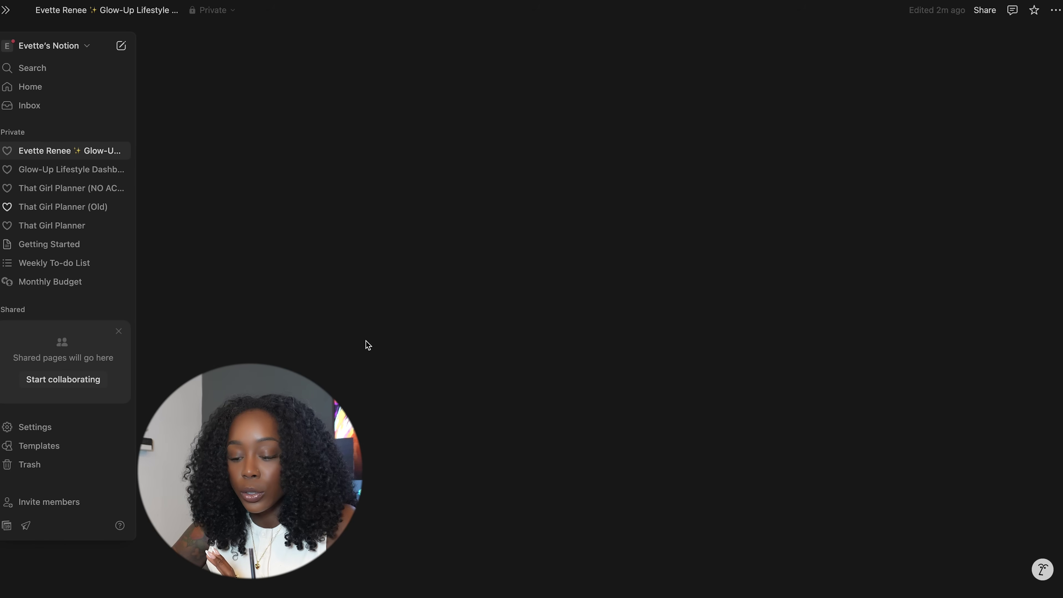
scroll(532, 293, down, 15)
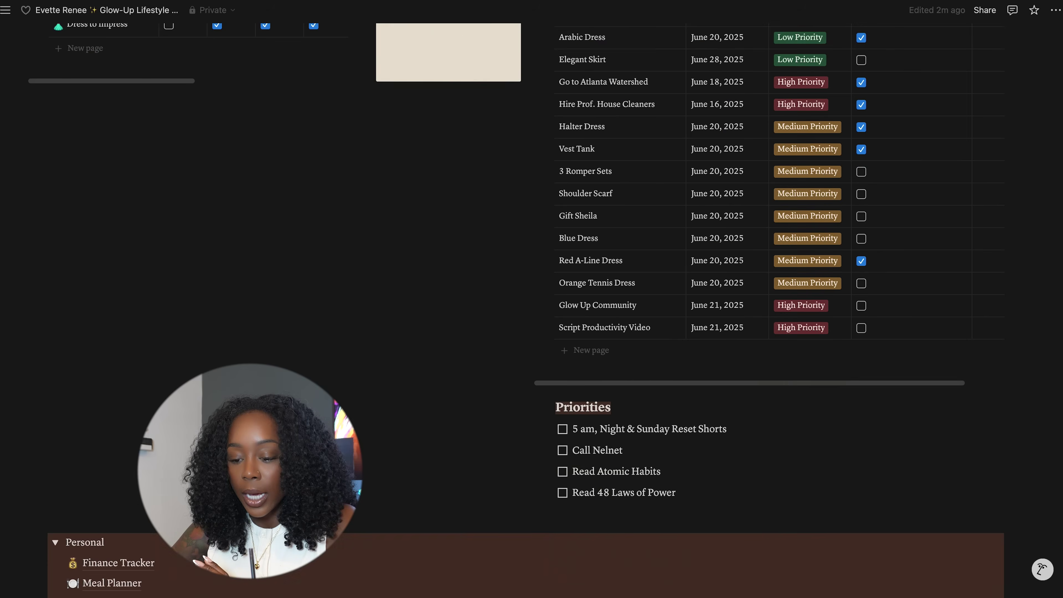
scroll(138, 383, down, 5)
mouse_move(138, 383)
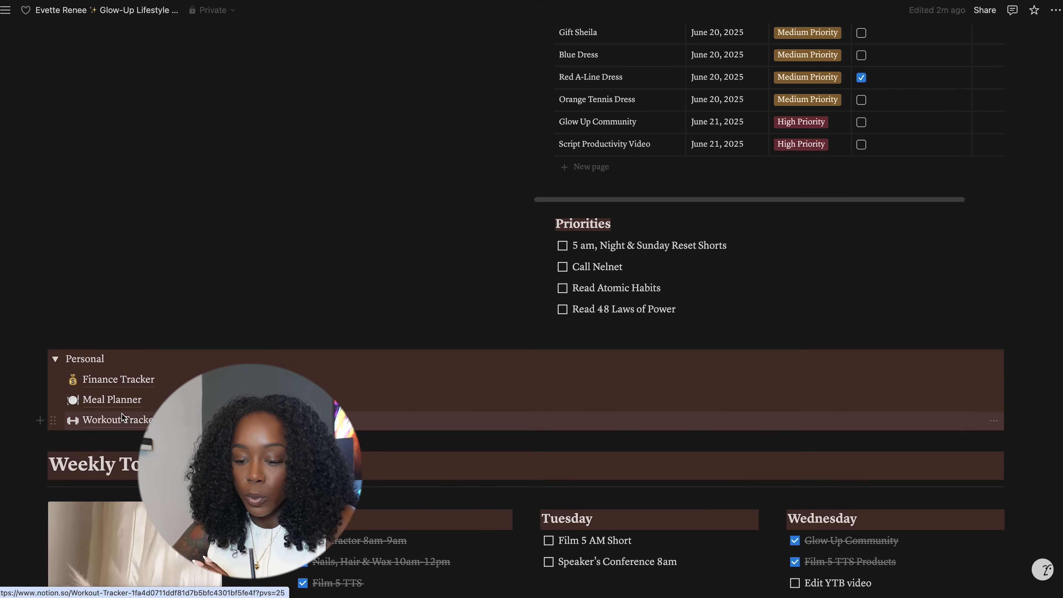
mouse_move(123, 420)
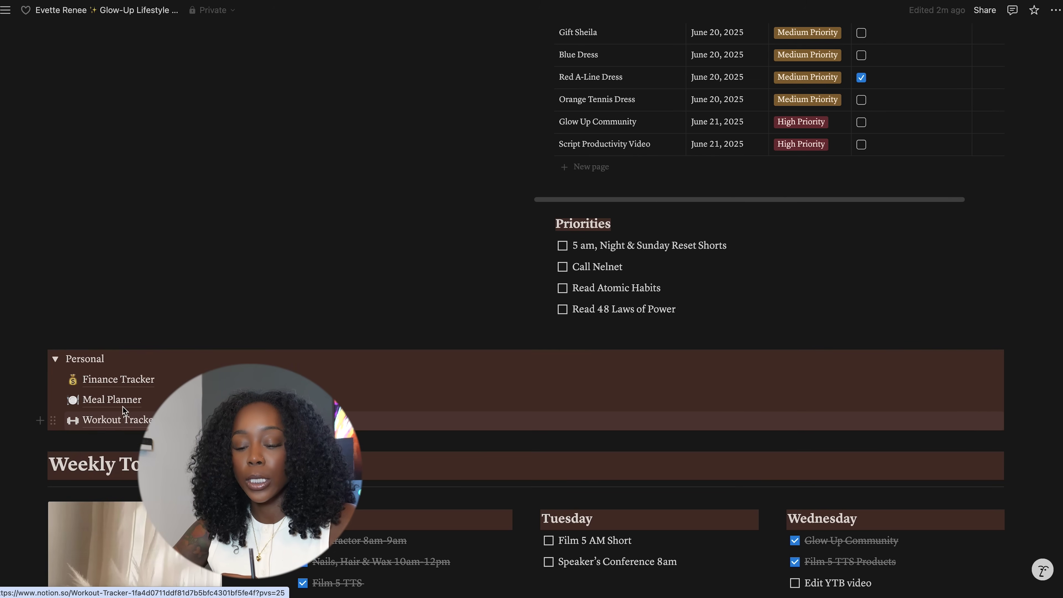
click(122, 404)
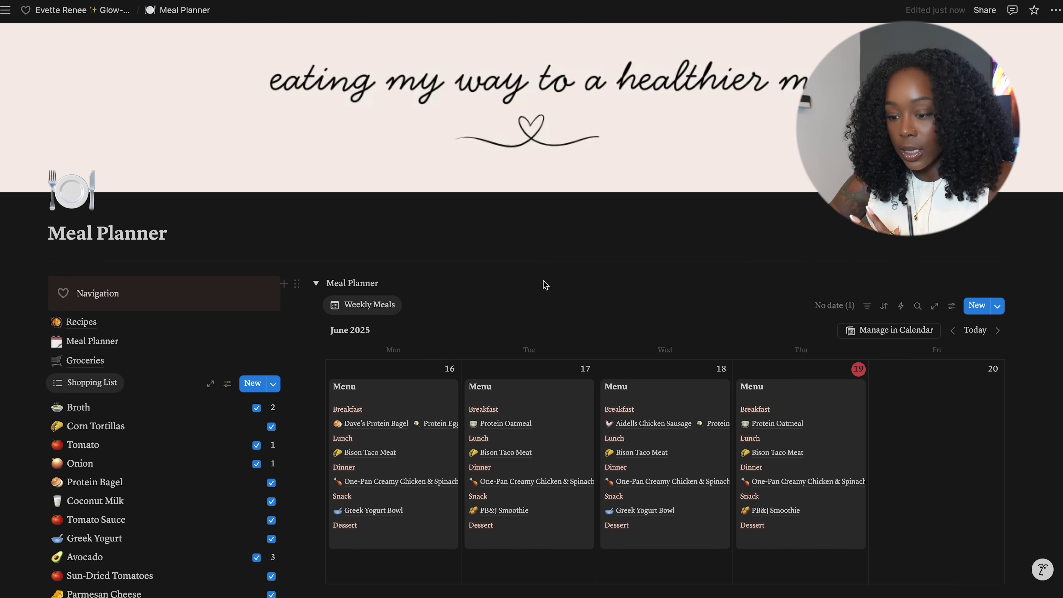
Review the weekly meals, shopping list and Breakfast recipe gallery, and view the Greek Yogurt Bowl recipe's details
scroll(545, 285, down, 3)
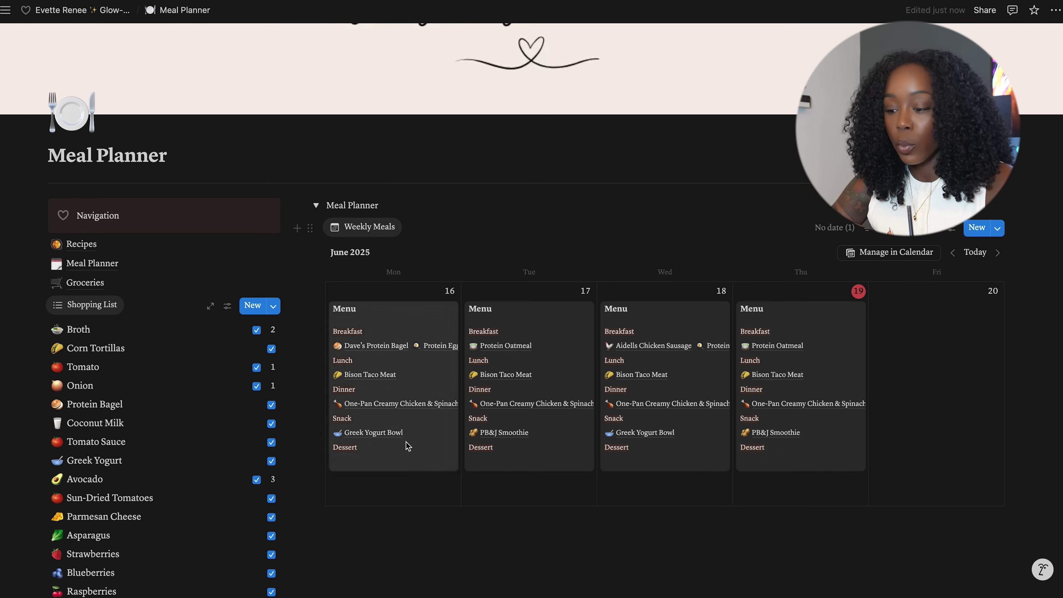
scroll(562, 521, down, 4)
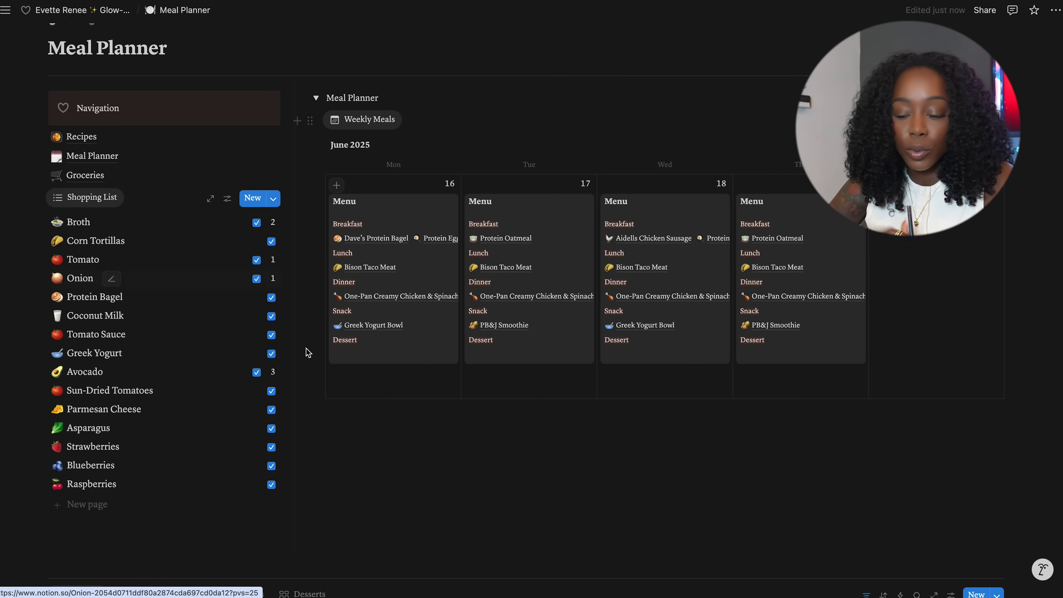
scroll(318, 441, down, 8)
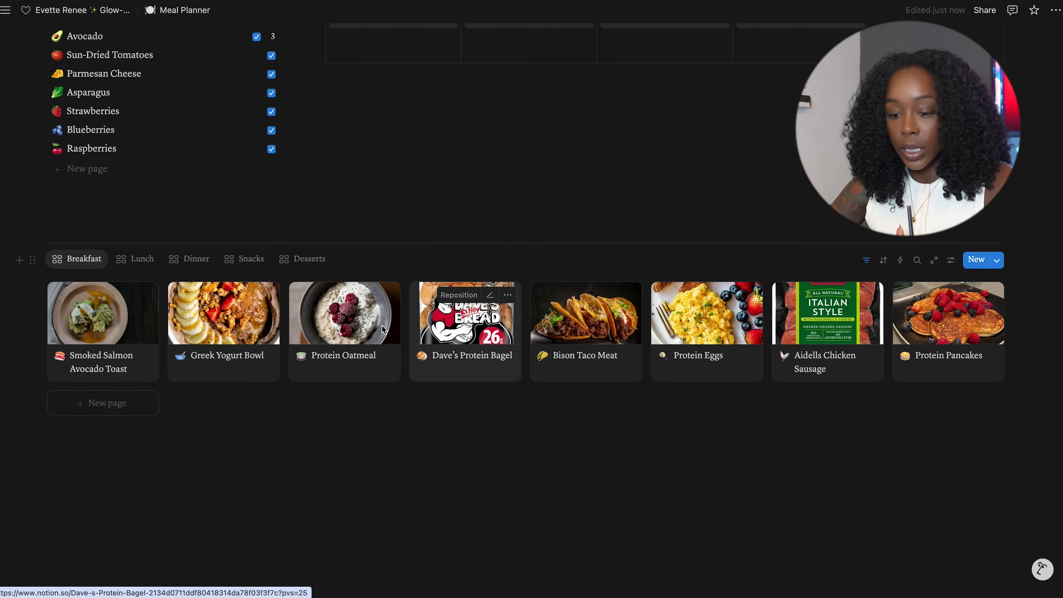
click(236, 374)
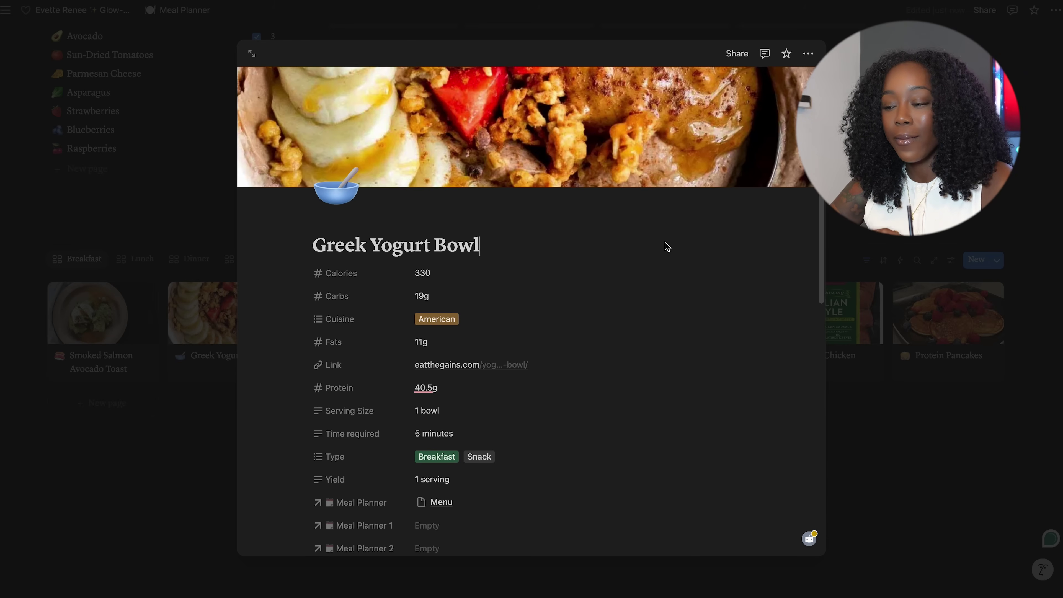
key(Escape)
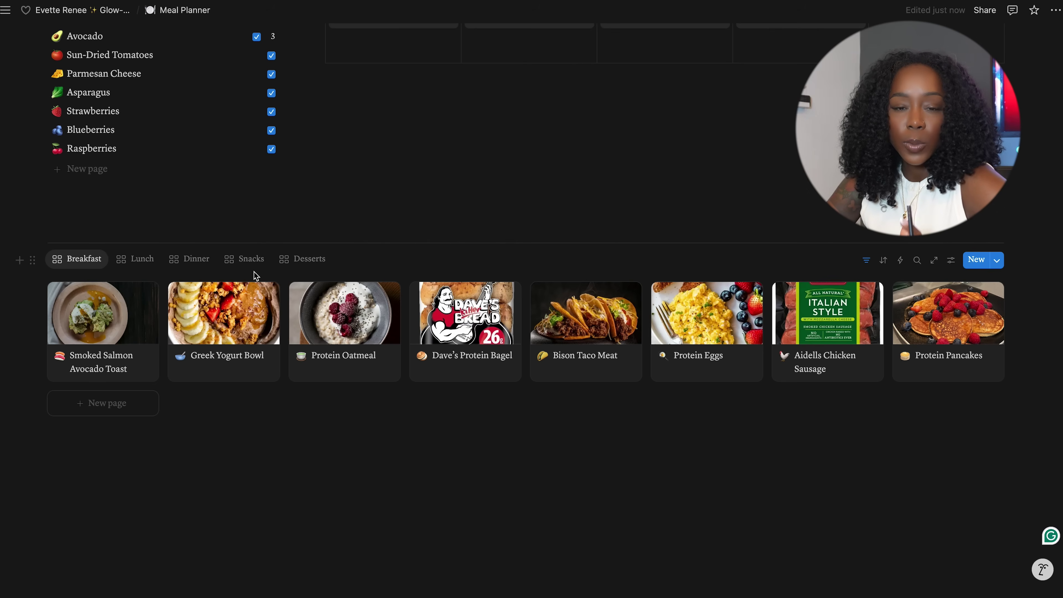
View the Recipes, Meal Planner and Groceries databases from the Navigation section, returning to the Meal Planner page each time
scroll(256, 276, up, 10)
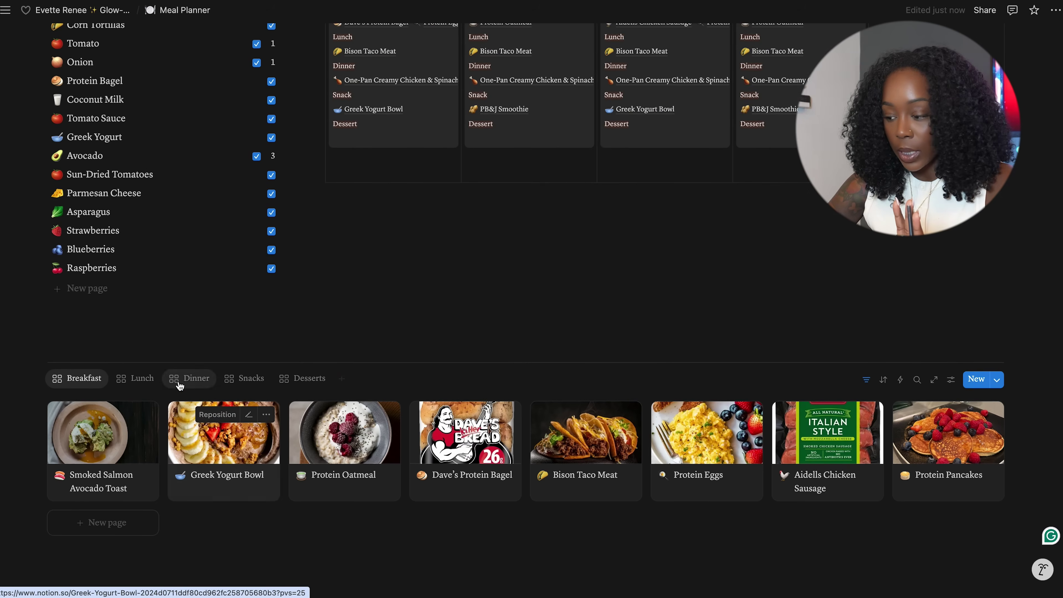
scroll(179, 381, down, 5)
scroll(179, 381, down, 2)
scroll(179, 382, up, 5)
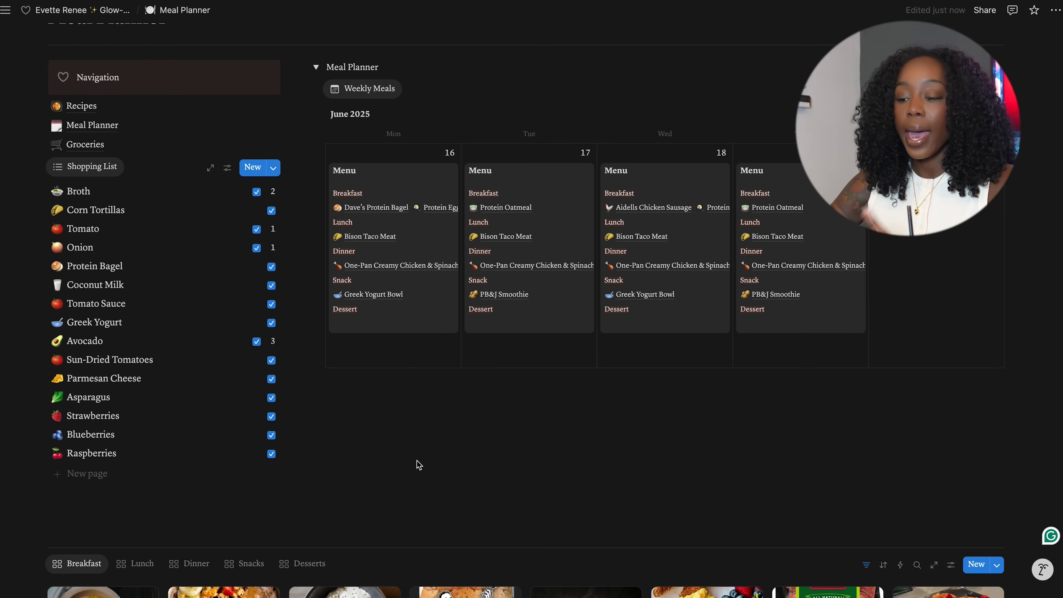
scroll(417, 464, down, 3)
scroll(416, 464, up, 10)
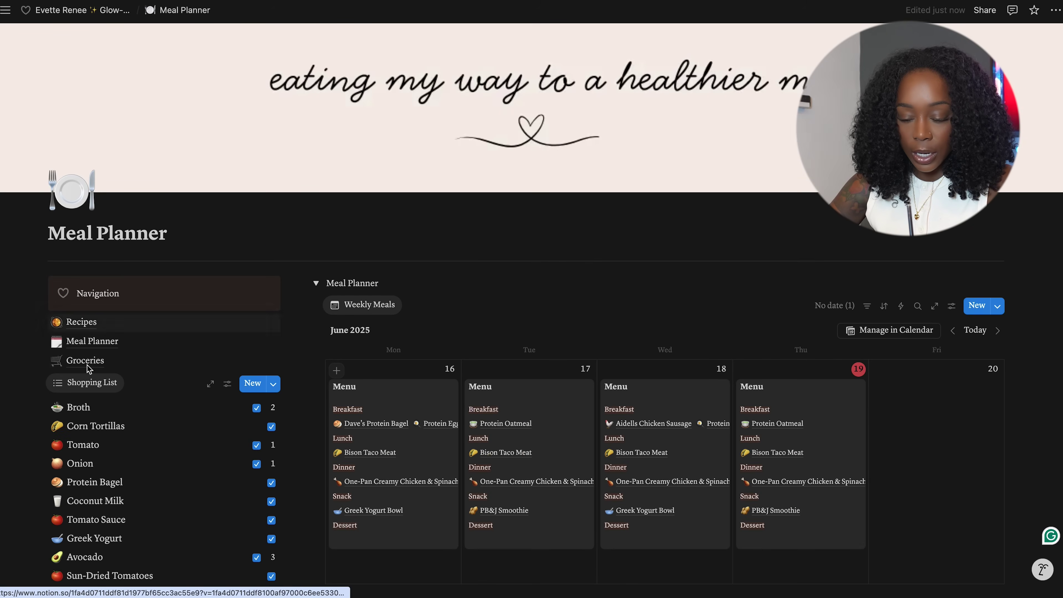
click(82, 322)
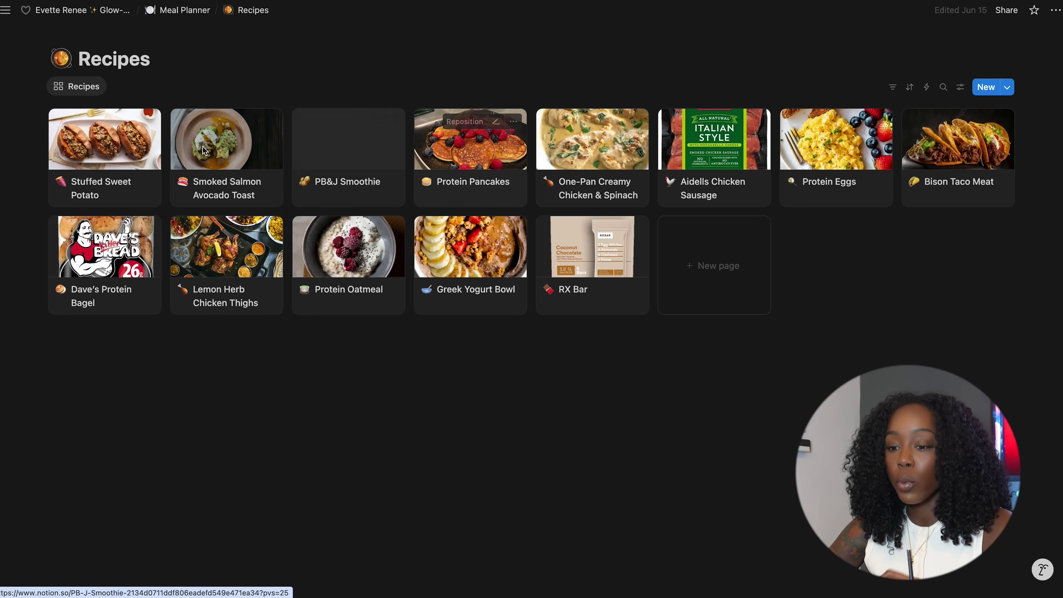
click(184, 10)
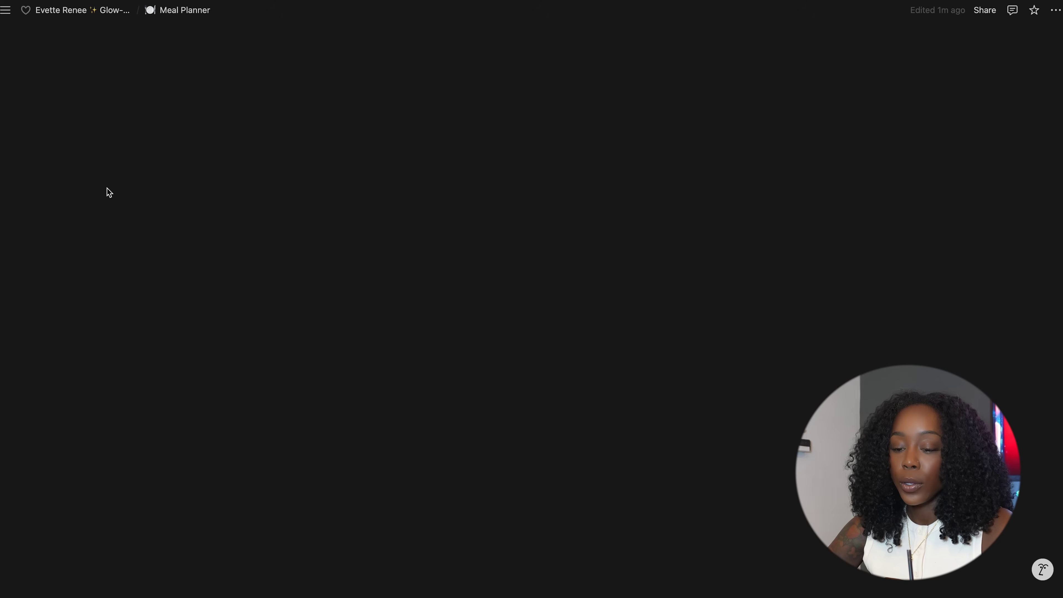
click(92, 341)
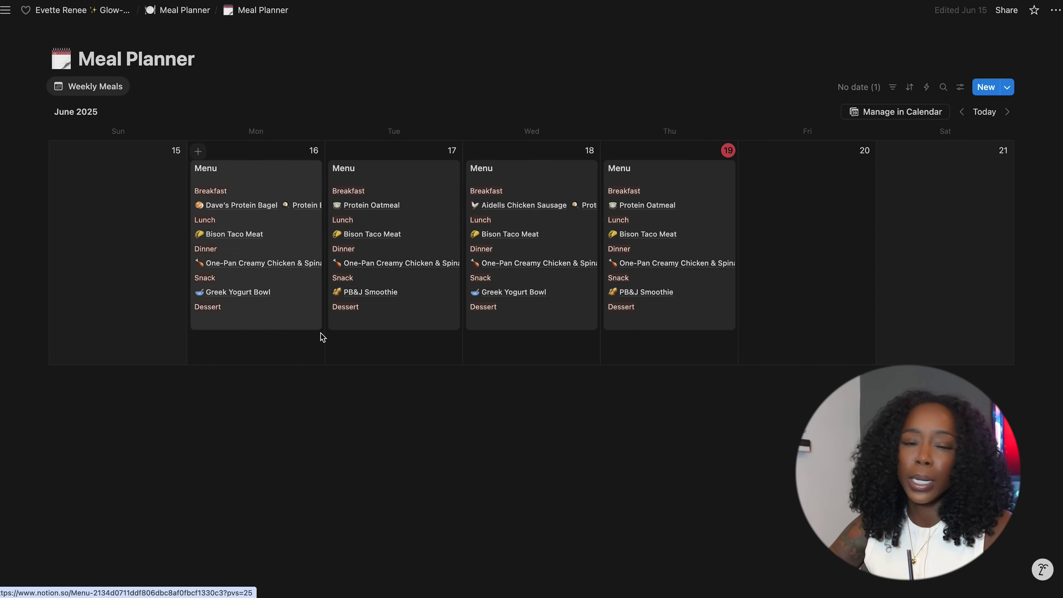
click(175, 15)
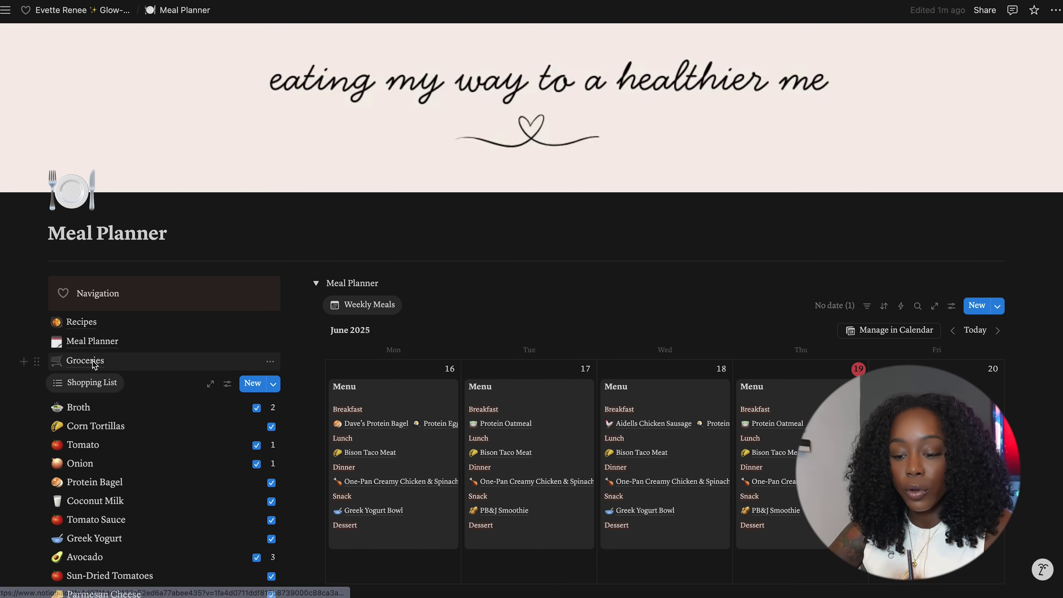
click(93, 360)
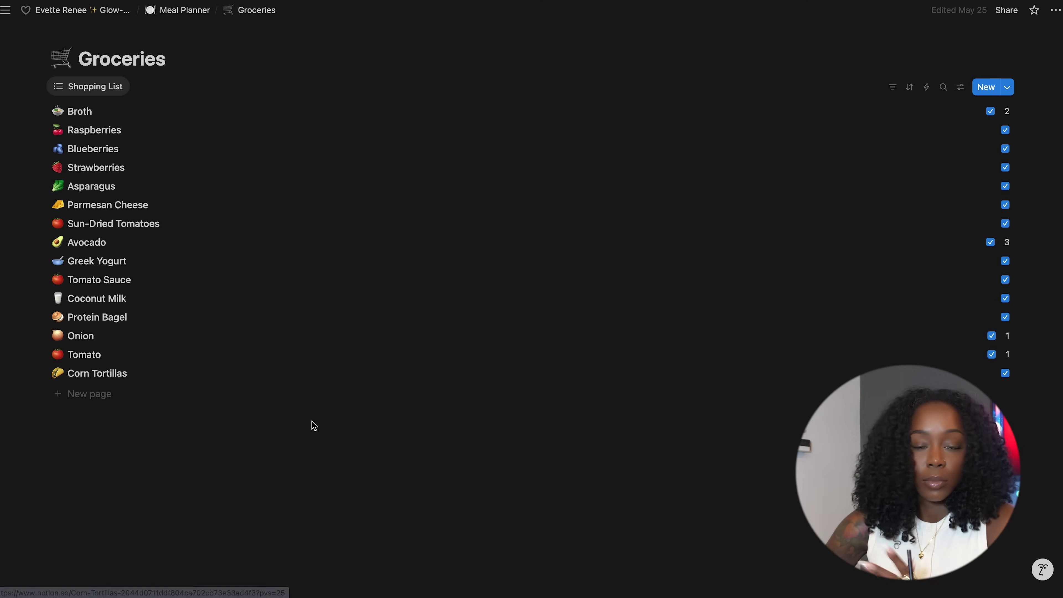
click(176, 13)
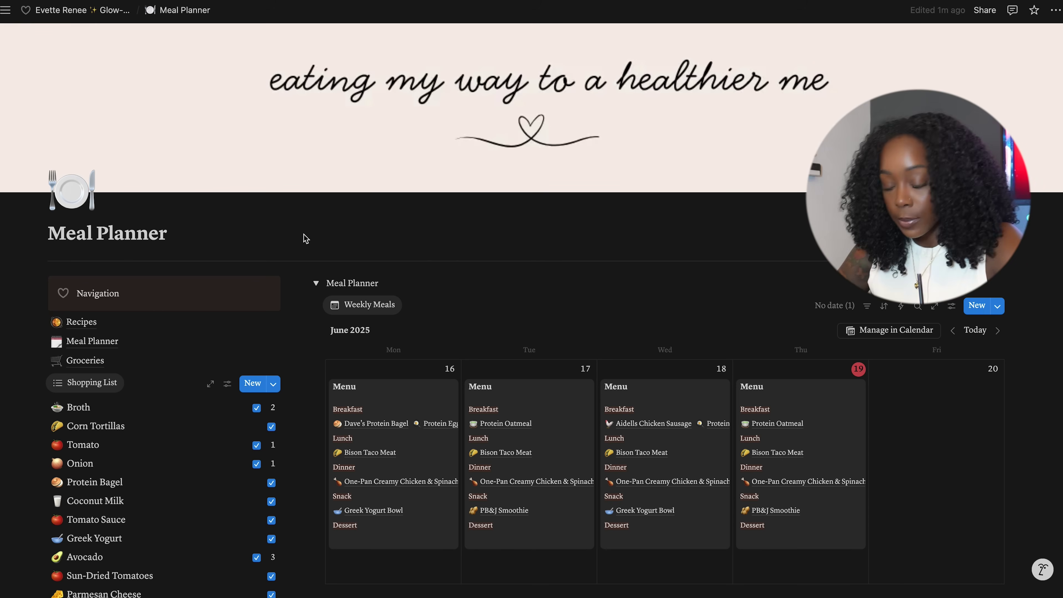
Create a "Chocolate Cake" recipe as the Dessert for the June 16 menu and close the menu page
scroll(306, 239, down, 3)
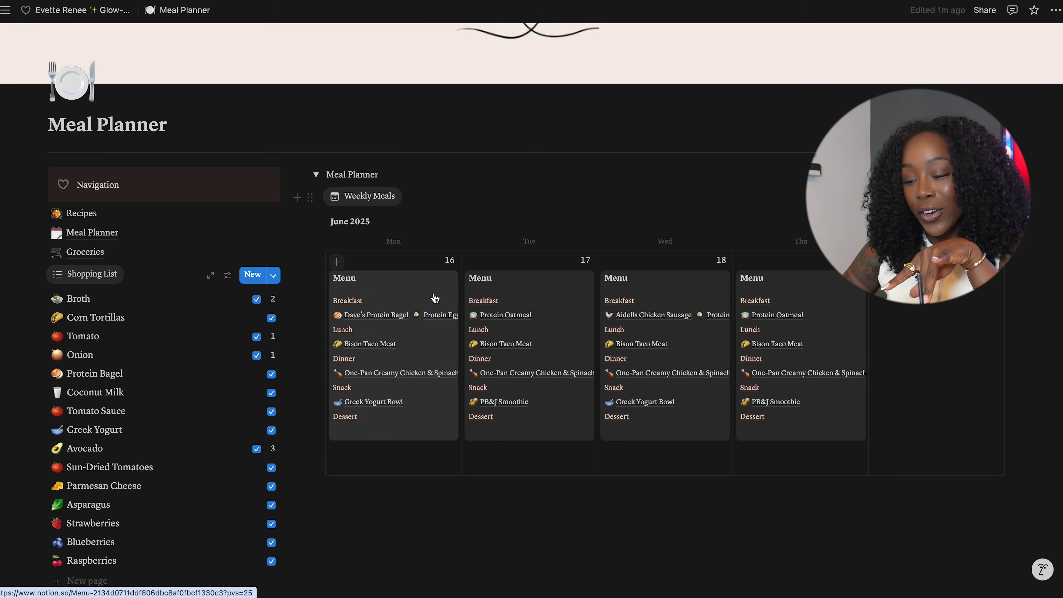
click(417, 298)
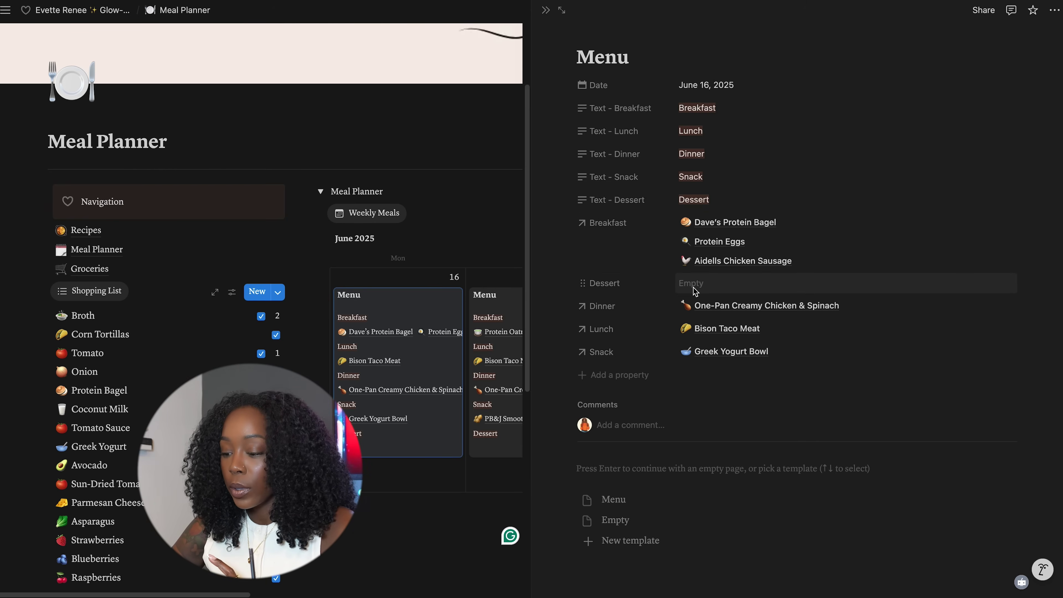
click(693, 285)
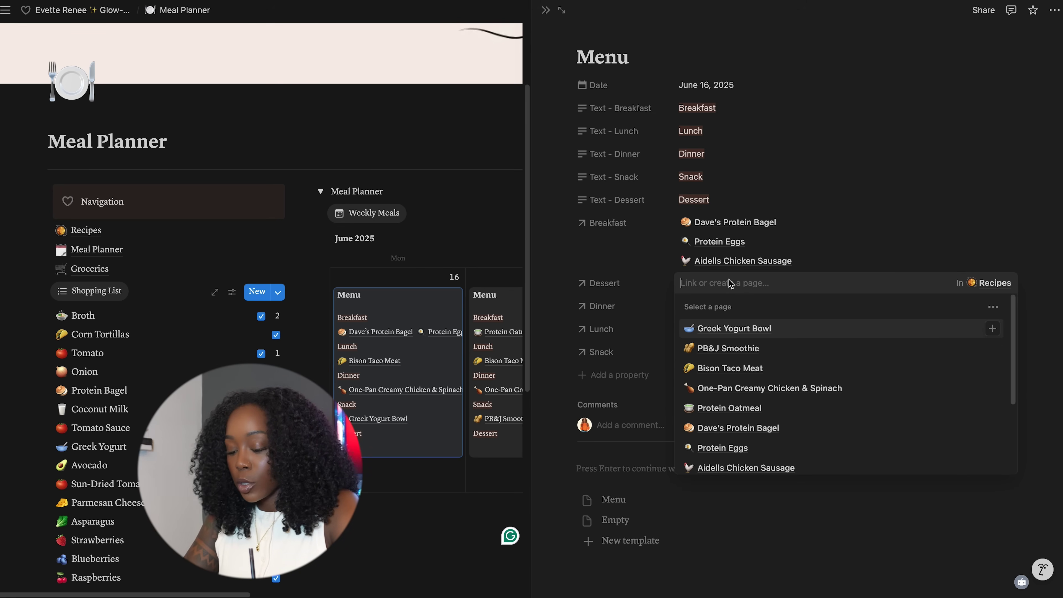
text(Chocolate Cale)
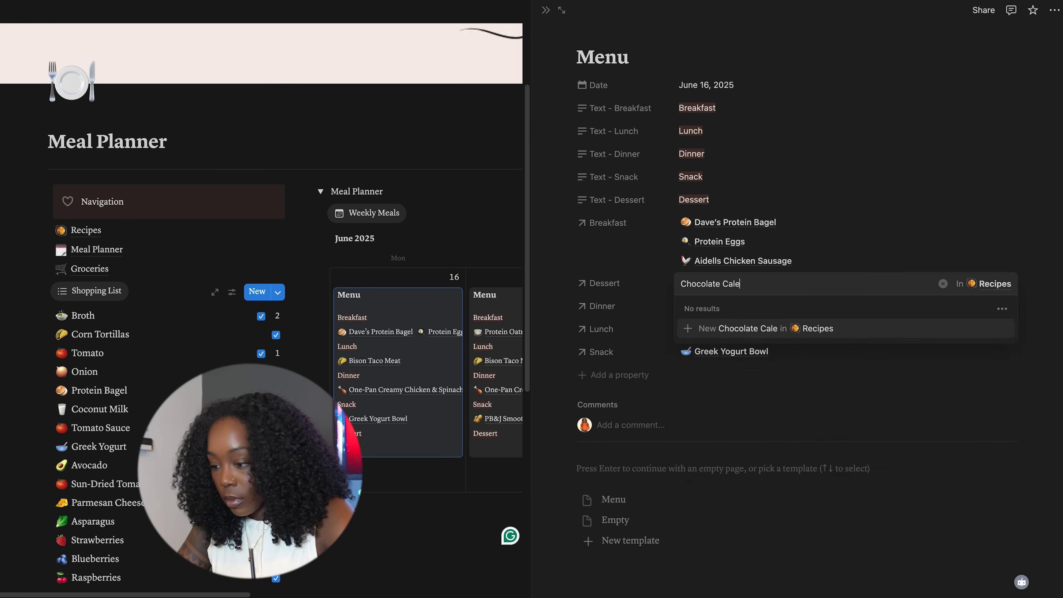
key(BackSpace)
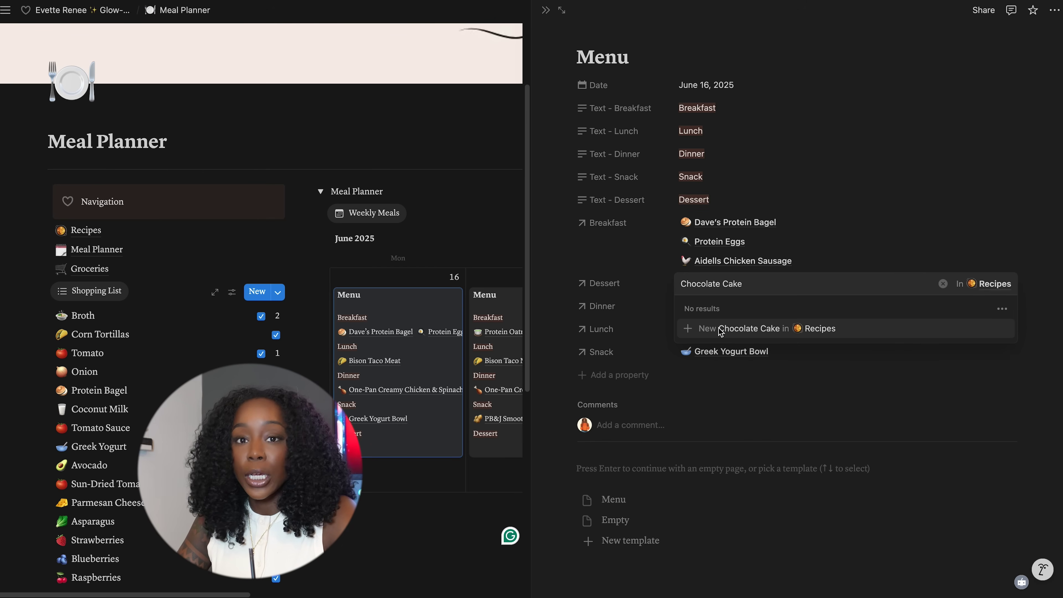
click(720, 332)
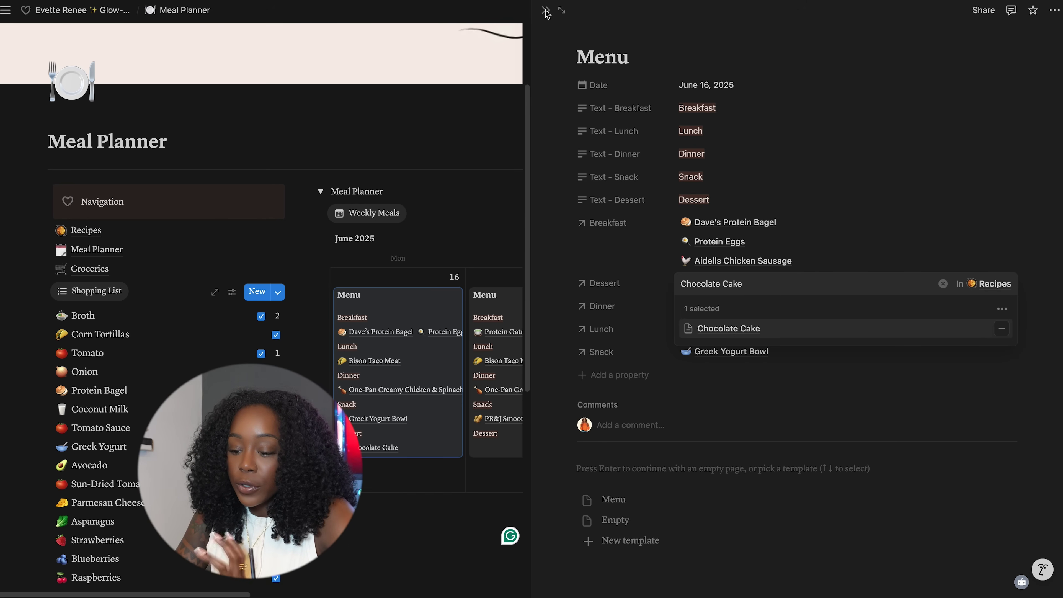
click(546, 13)
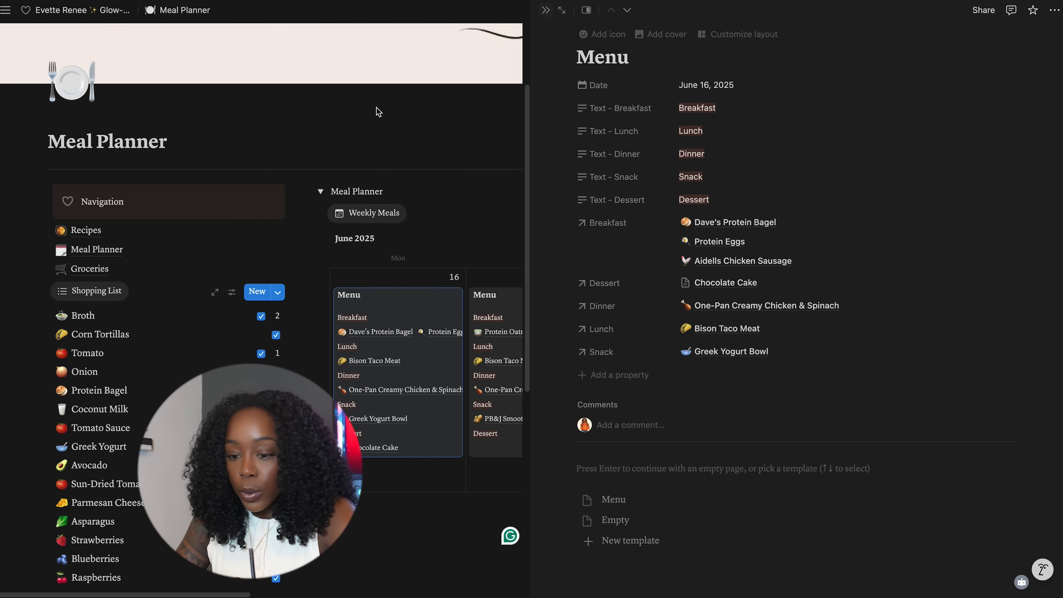
click(545, 11)
Check the Monday menu and show the Desserts view of the recipe gallery
scroll(138, 235, down, 1)
scroll(382, 463, down, 3)
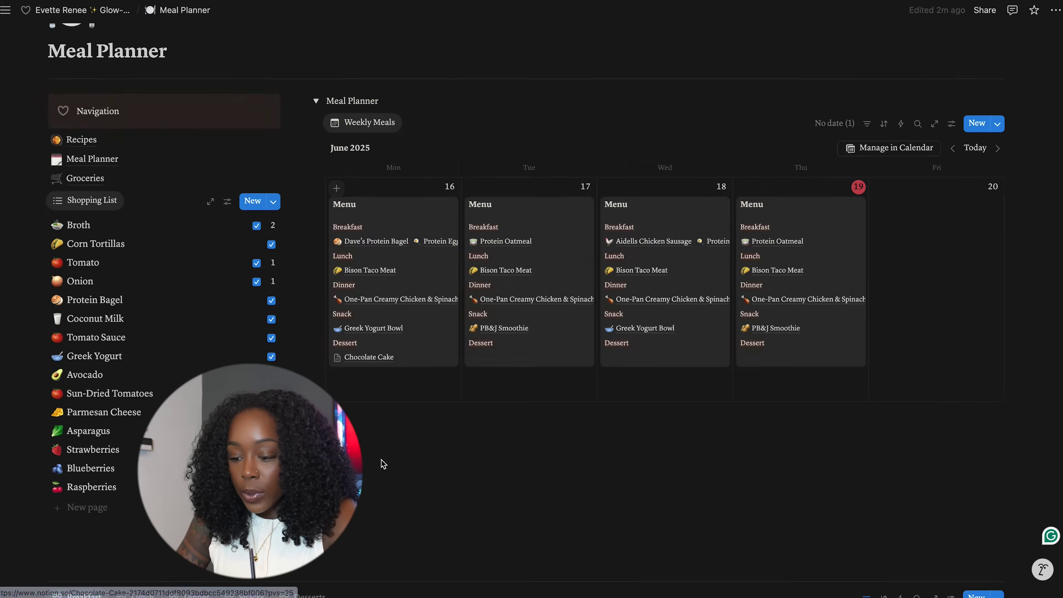
scroll(380, 461, down, 8)
scroll(381, 461, up, 2)
click(306, 337)
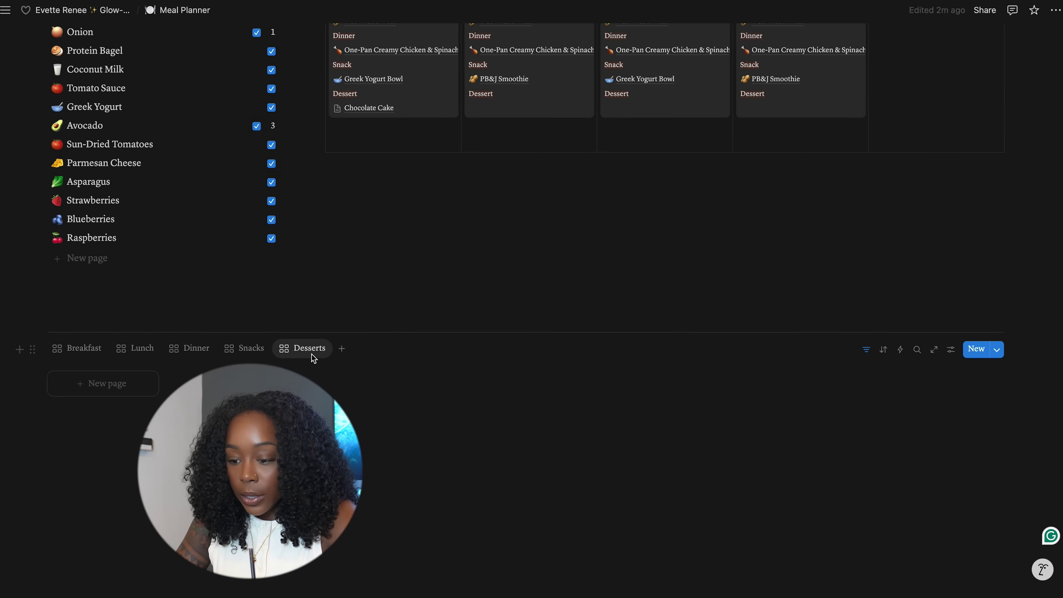
Open the Chocolate Cake recipe's page from the Recipes database
scroll(311, 353, up, 15)
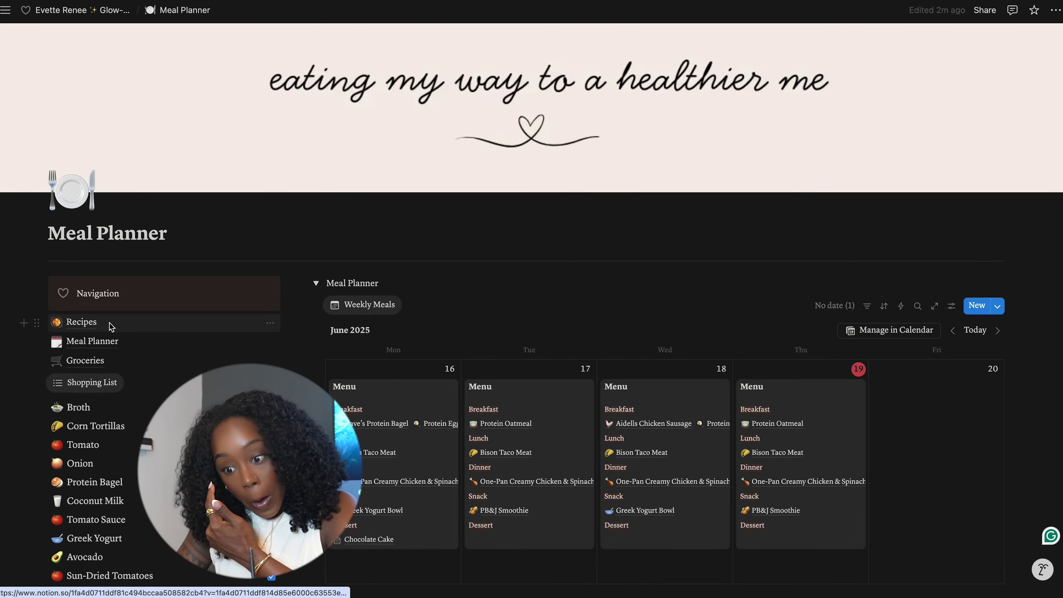
click(108, 322)
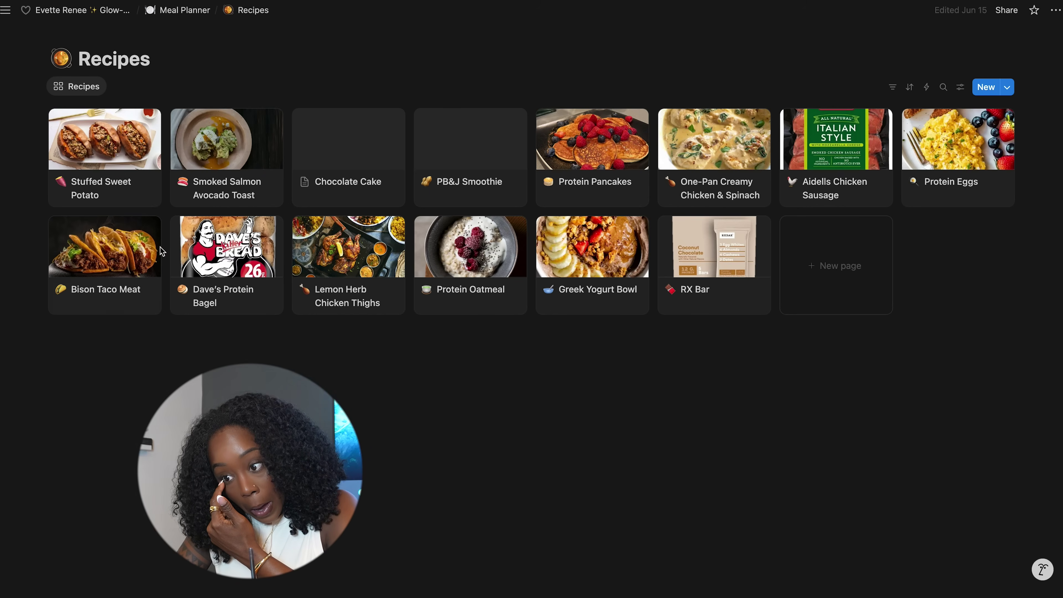
click(362, 191)
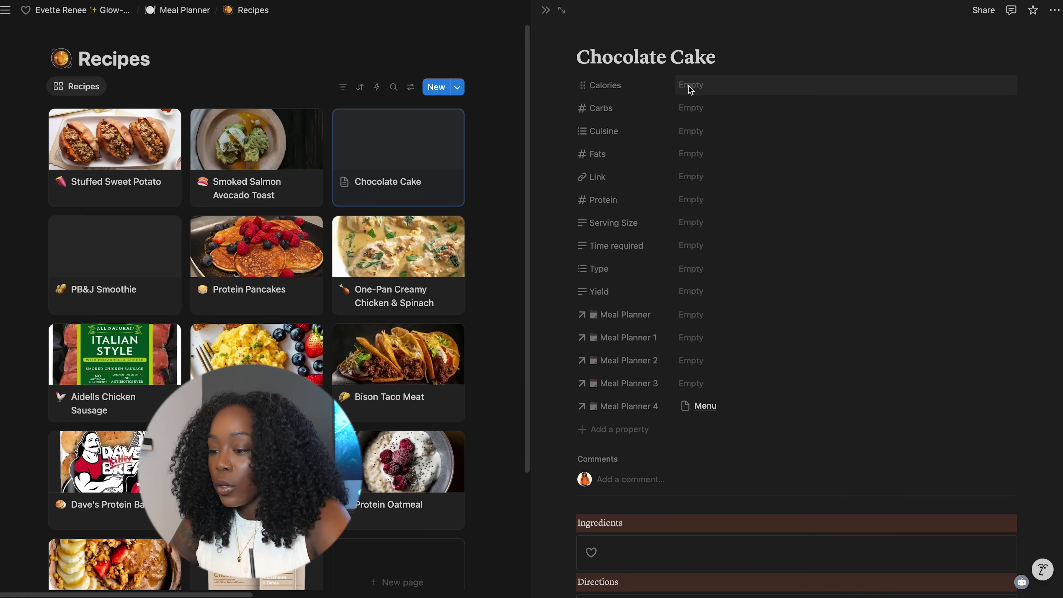
Try "German" as a new Cuisine option for the Chocolate Cake recipe and clear the entry
click(689, 133)
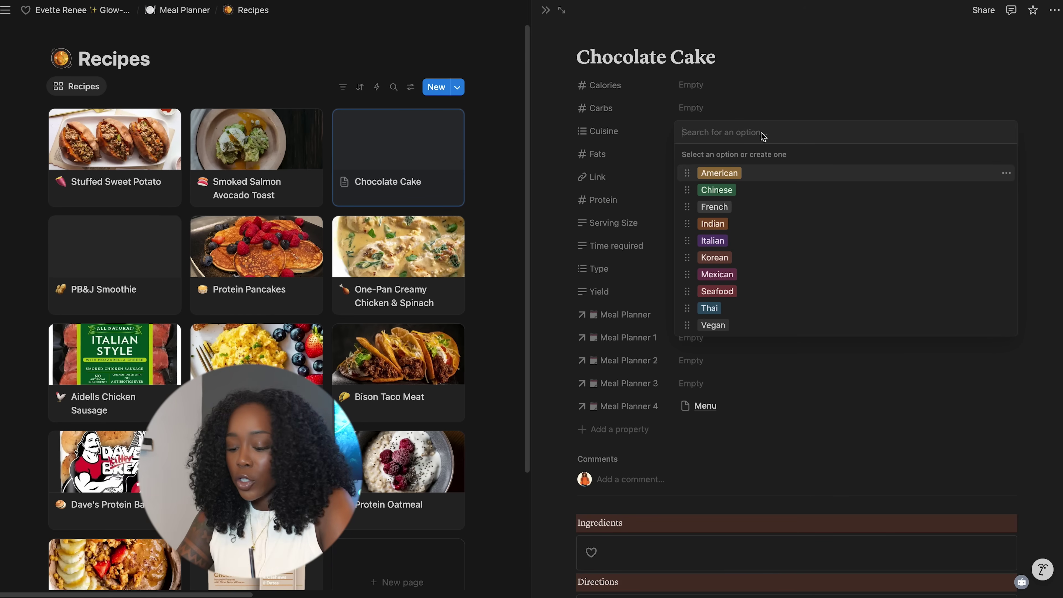
text(German)
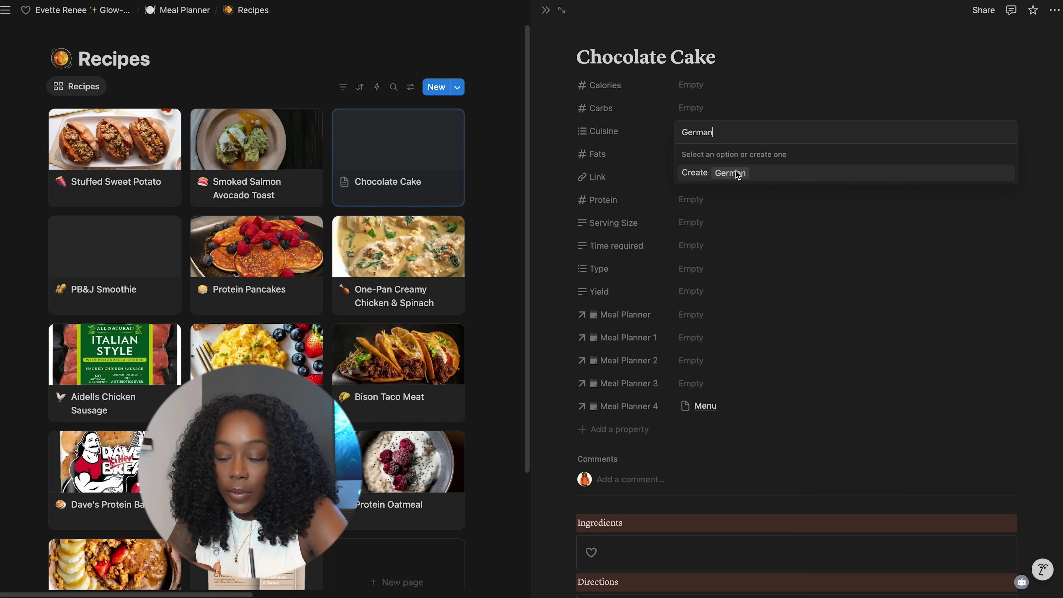
drag(727, 131, 686, 135)
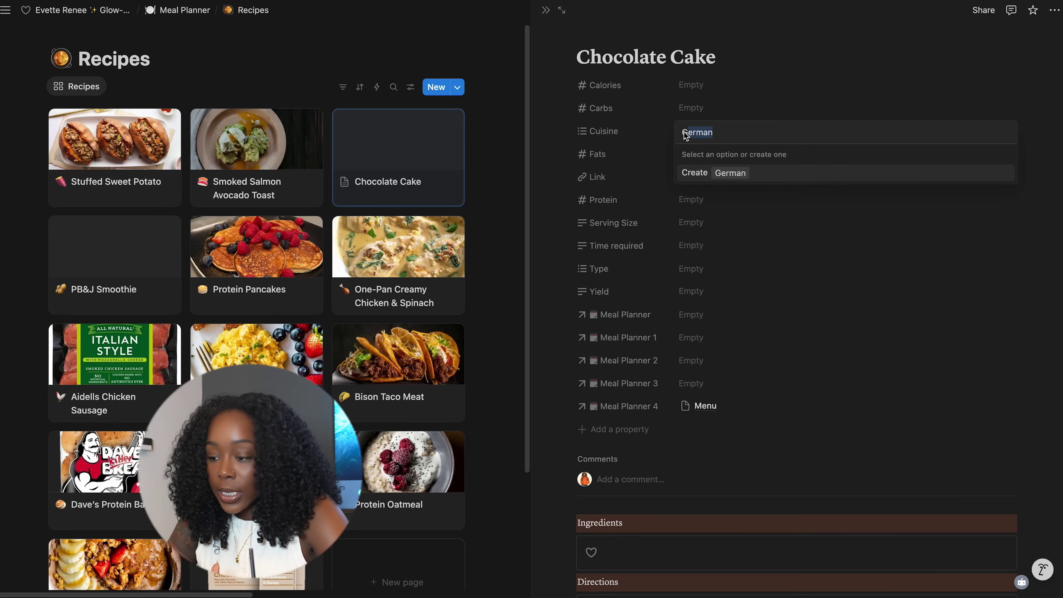
key(BackSpace)
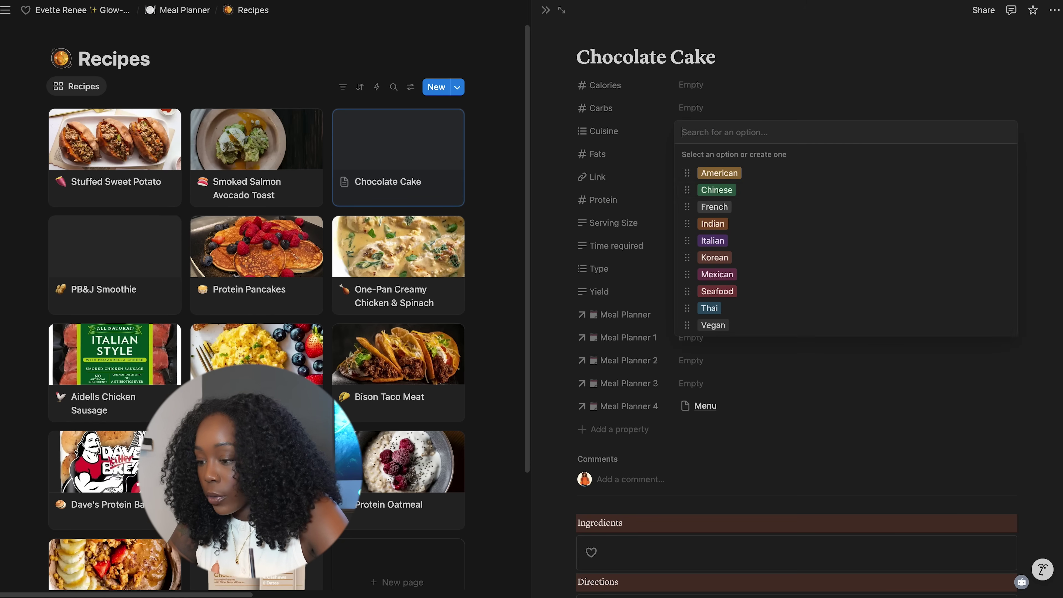
click(898, 395)
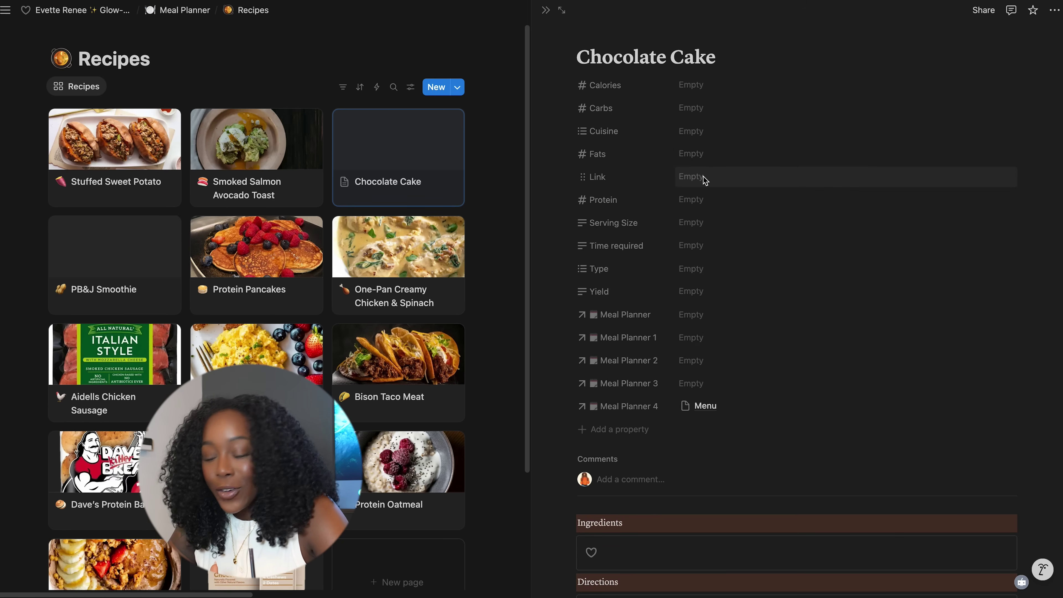
Try a Protein value of "15g" for the Chocolate Cake recipe and discard it
click(702, 203)
text(1)
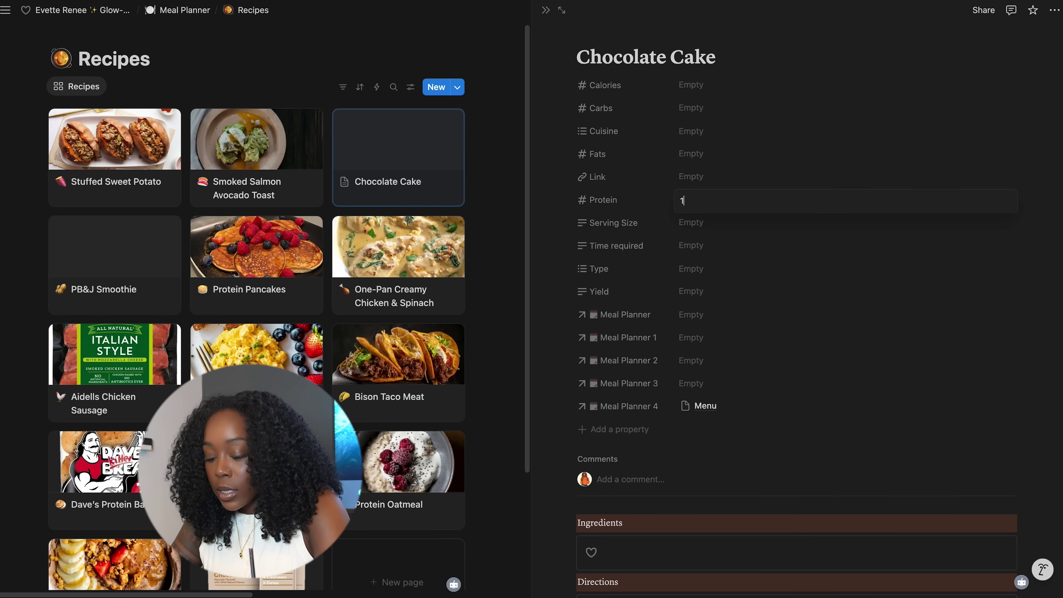
text(5g)
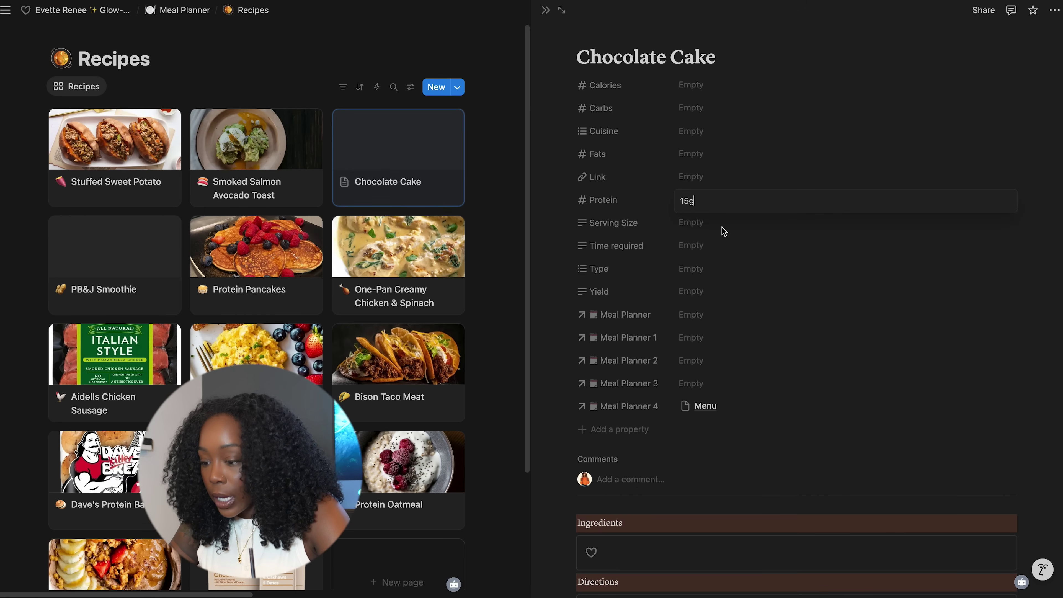
double_click(689, 198)
key(BackSpace)
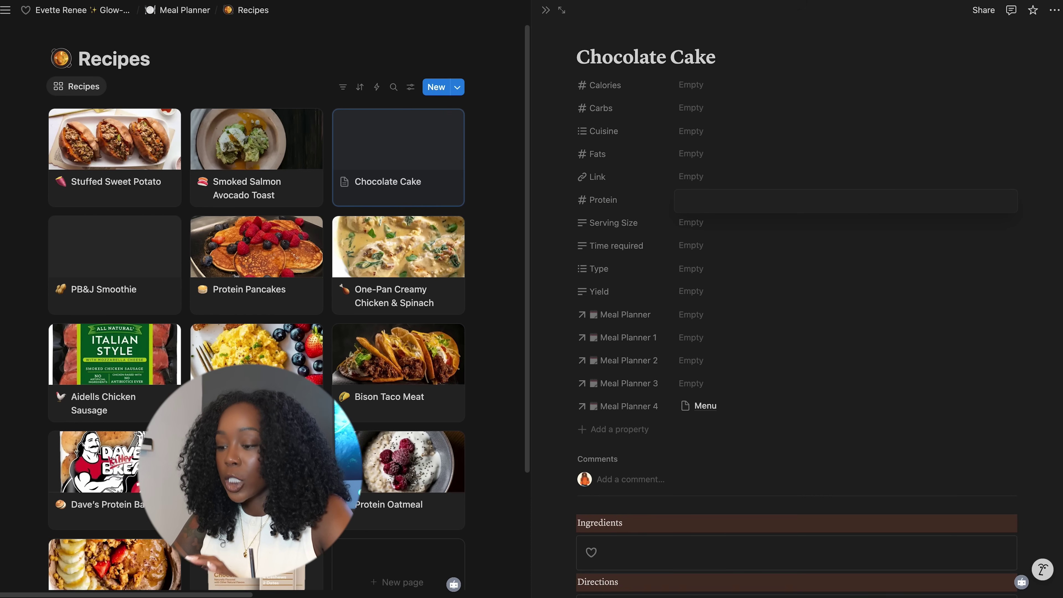
key(Escape)
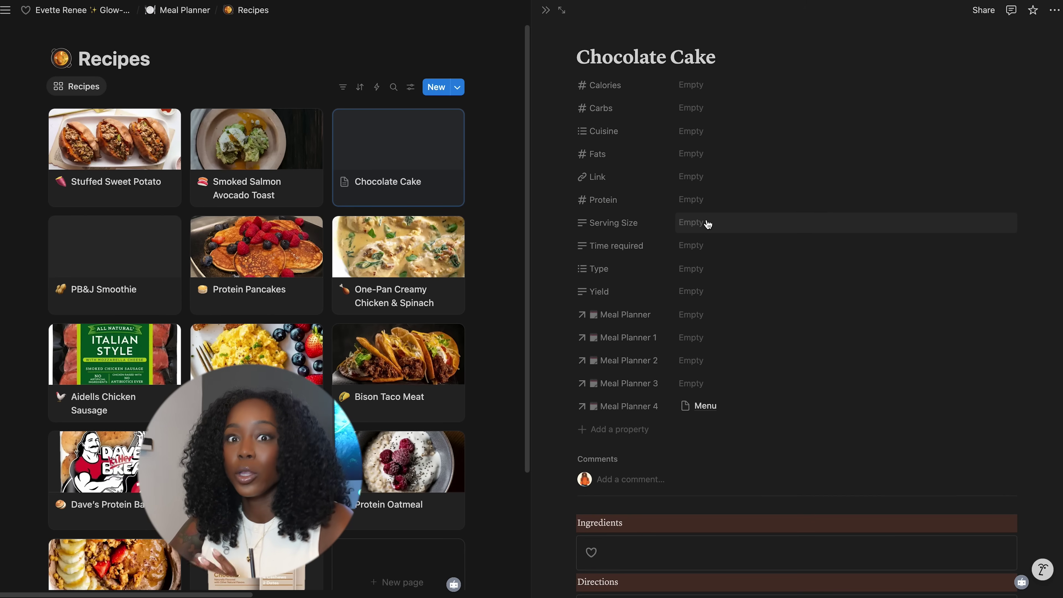
List "cocoa powder", "milk" and "1/3 c oliveoil" on separate lines under the Chocolate Cake recipe's Ingredients
scroll(707, 224, down, 3)
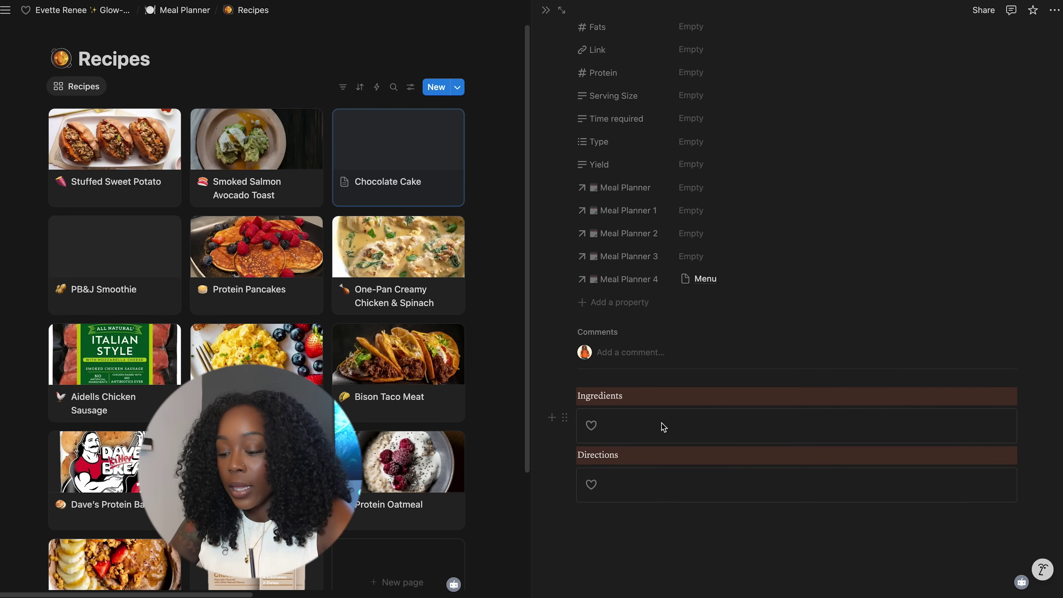
click(612, 429)
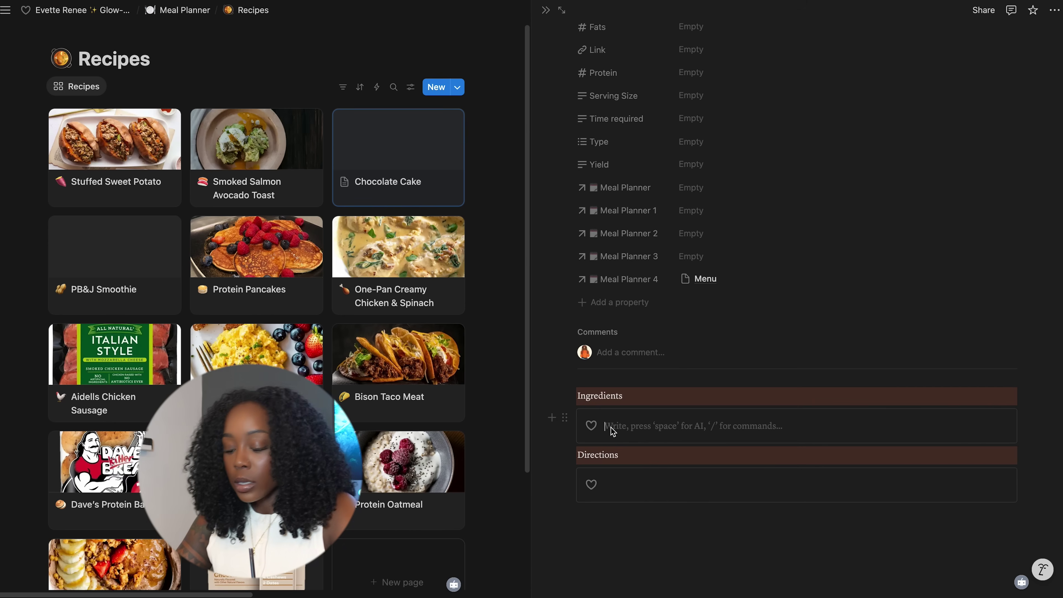
text(cocoa powder)
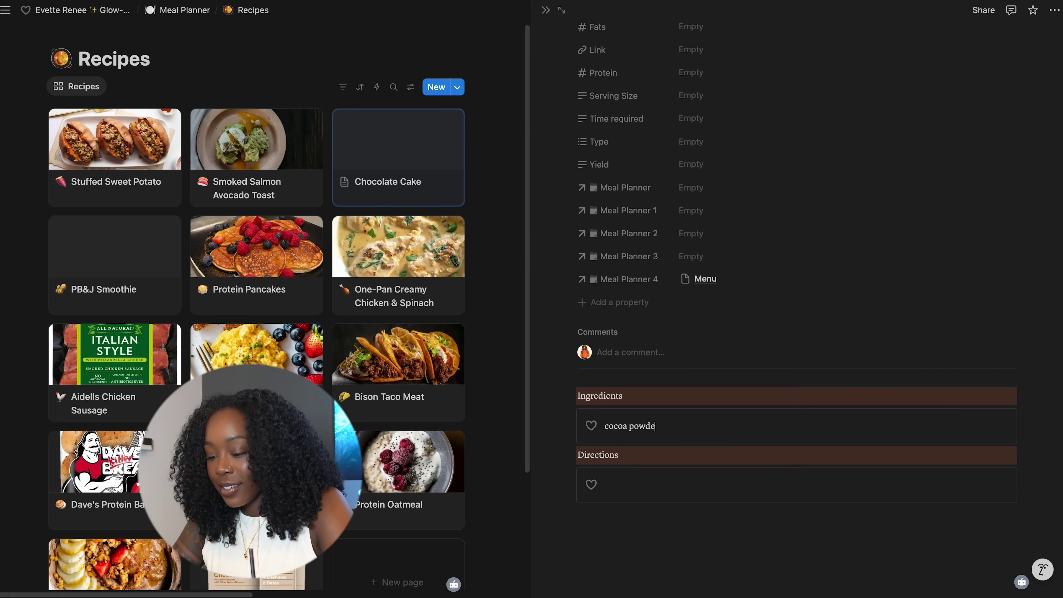
key(Return)
text(milk)
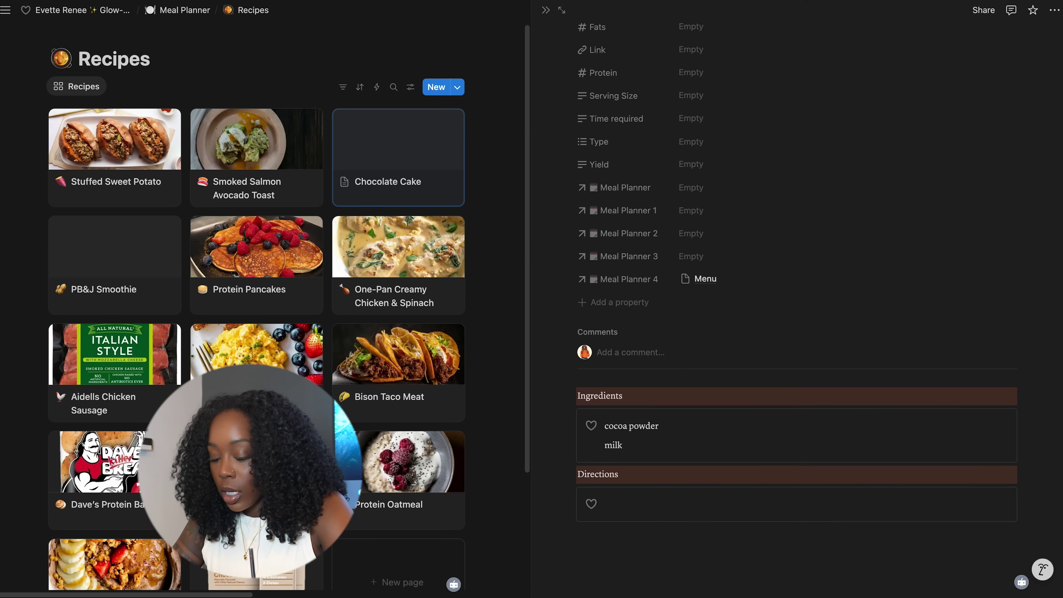
key(Return)
text(1/3 c ol)
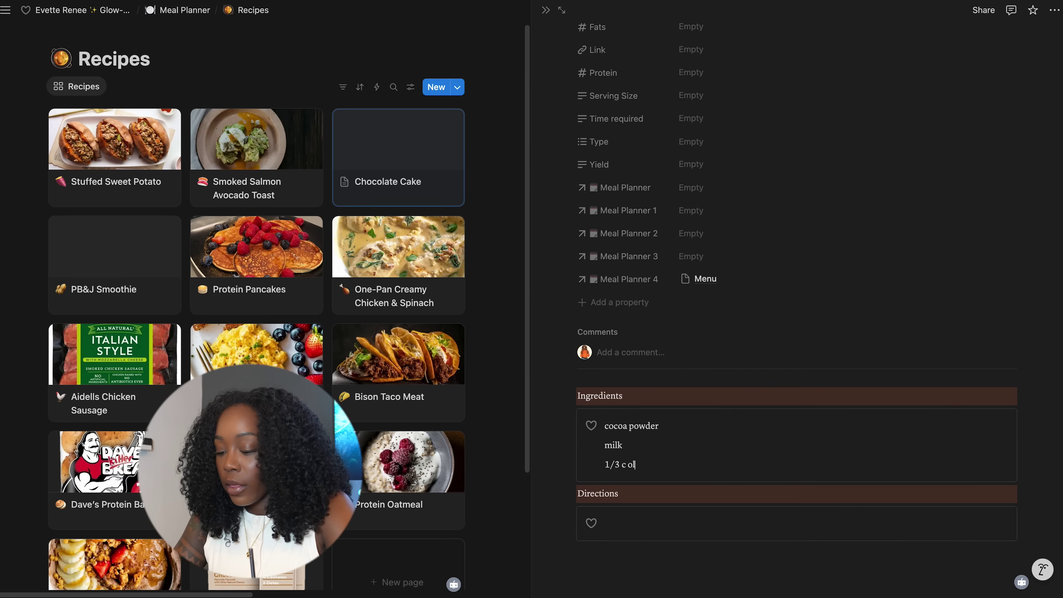
text(ivve)
Add "Mix milk and coca powder" as the first numbered item under the recipe's Directions
click(622, 524)
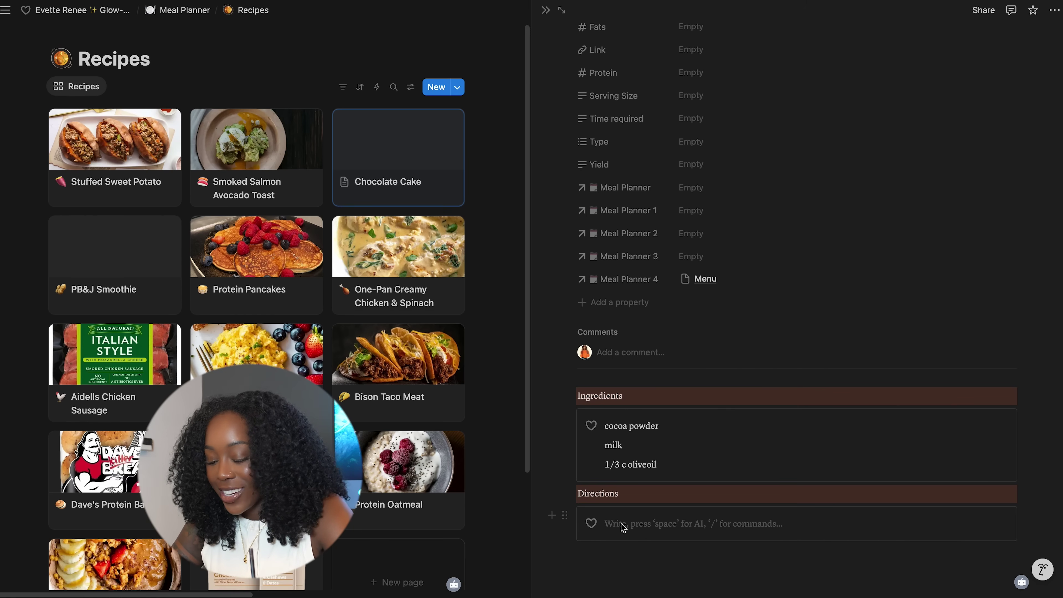
text(1. )
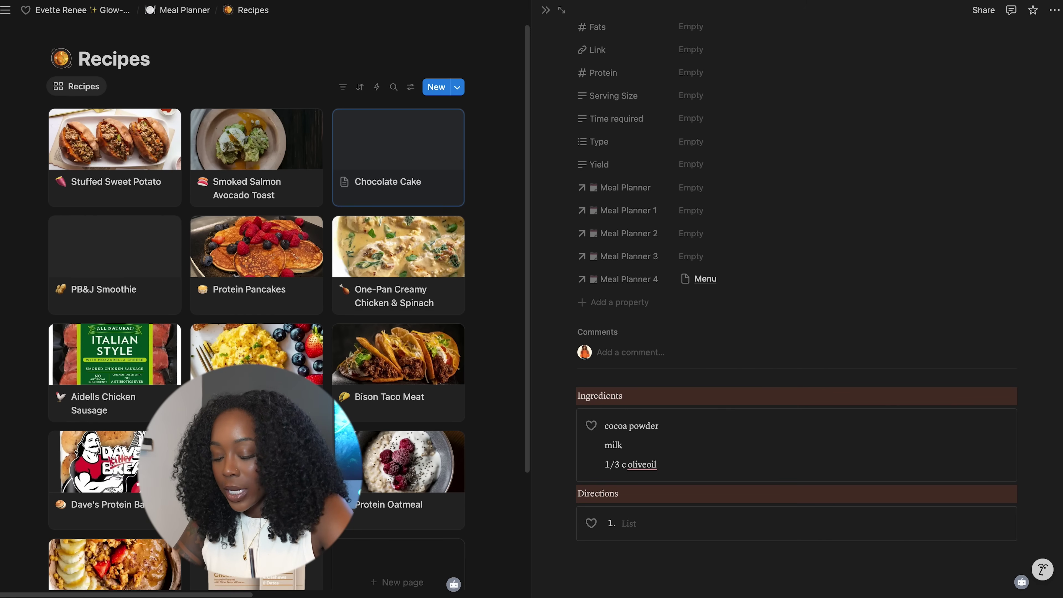
text(Mix milk and coca po)
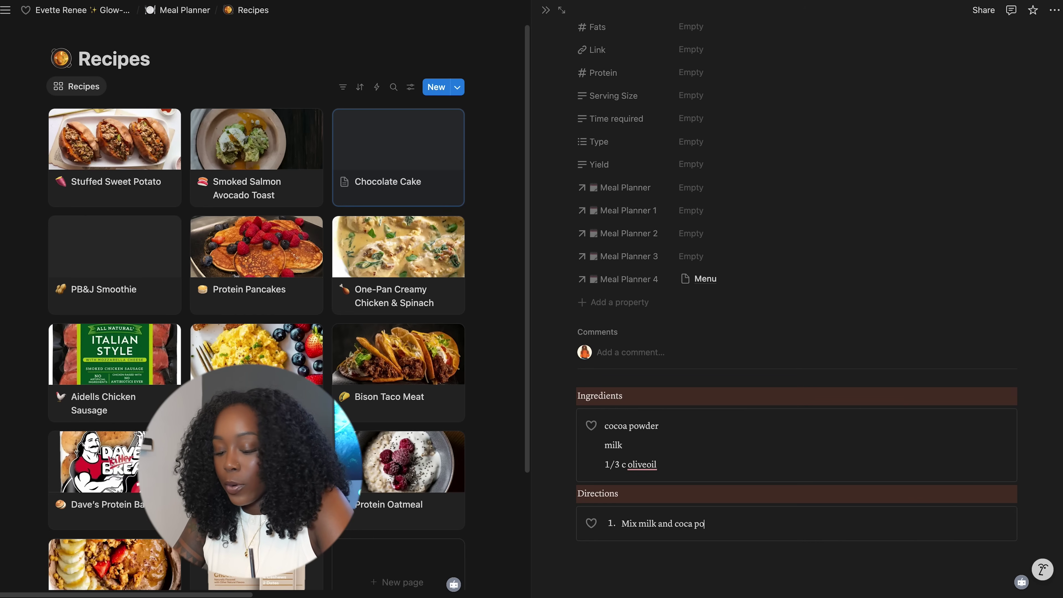
text(wder)
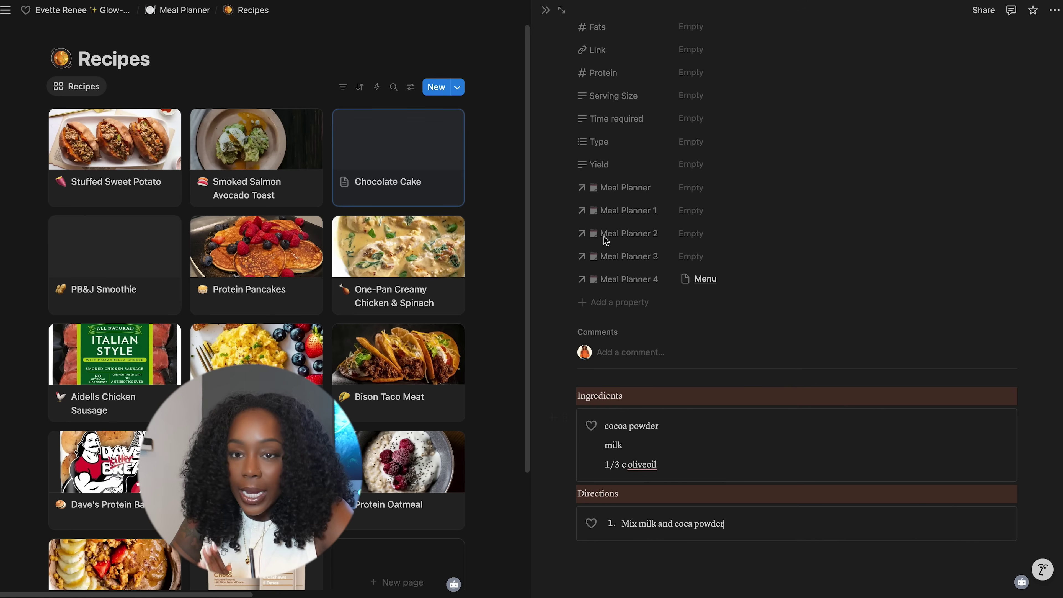
Give the Chocolate Cake recipe a chocolate bar icon and a cover, and close its page
scroll(586, 142, up, 3)
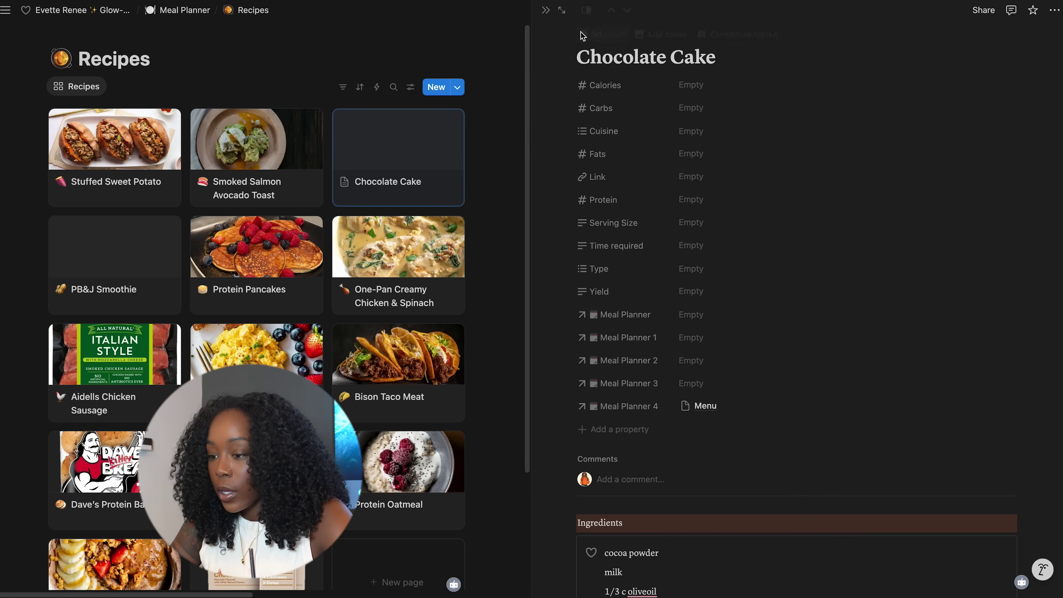
click(598, 36)
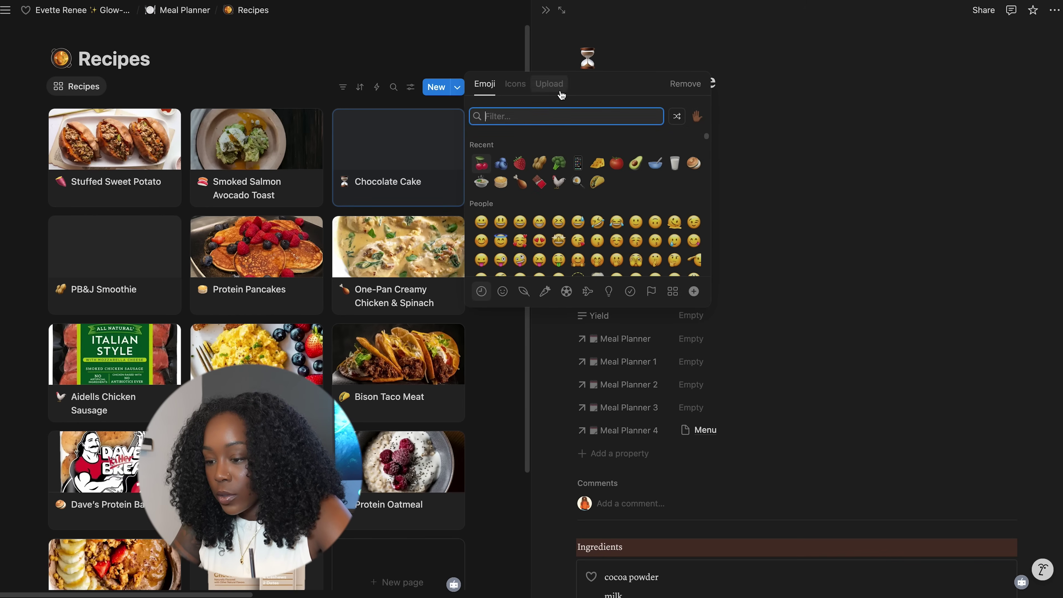
click(540, 182)
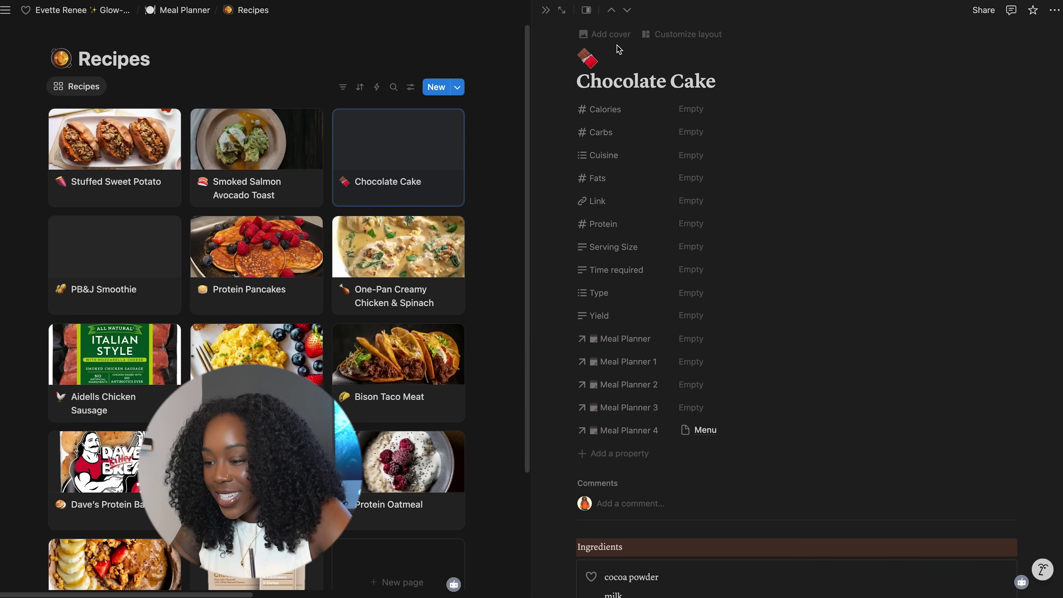
click(617, 37)
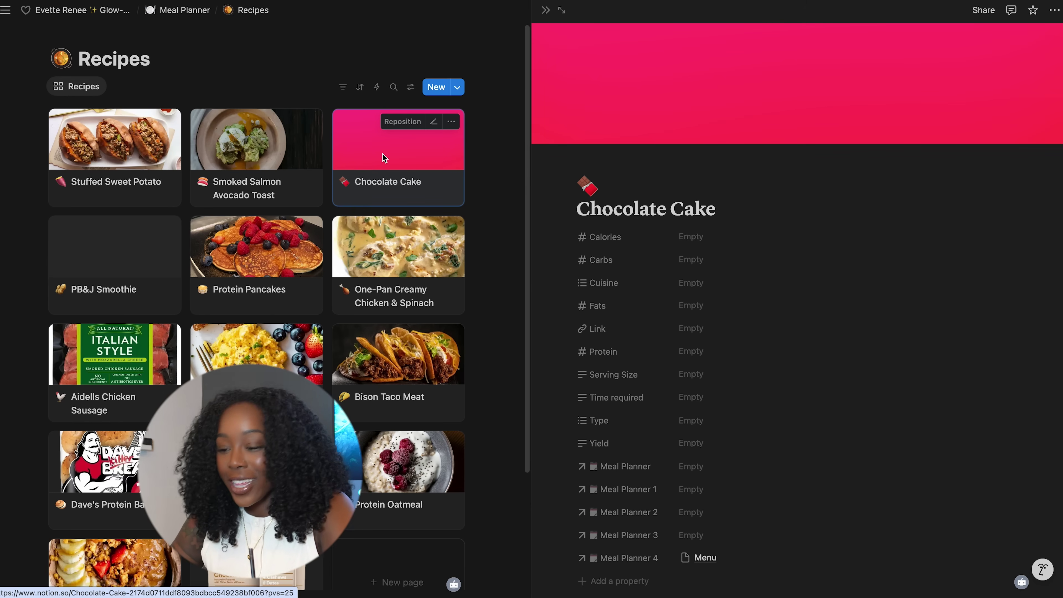
click(545, 10)
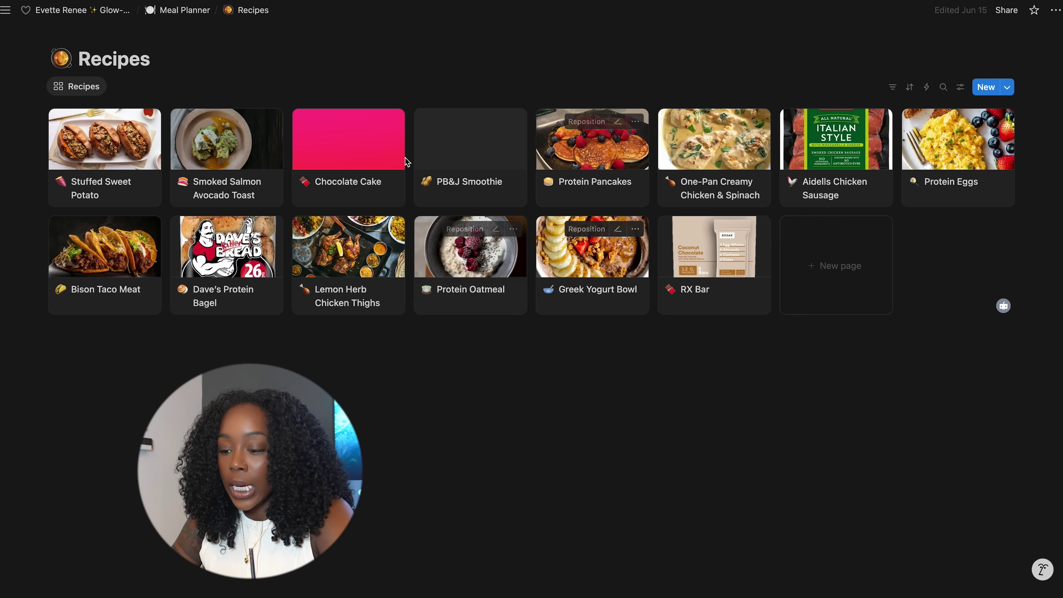
Check the page actions available for the Chocolate Cake card and return to the Meal Planner page
click(391, 122)
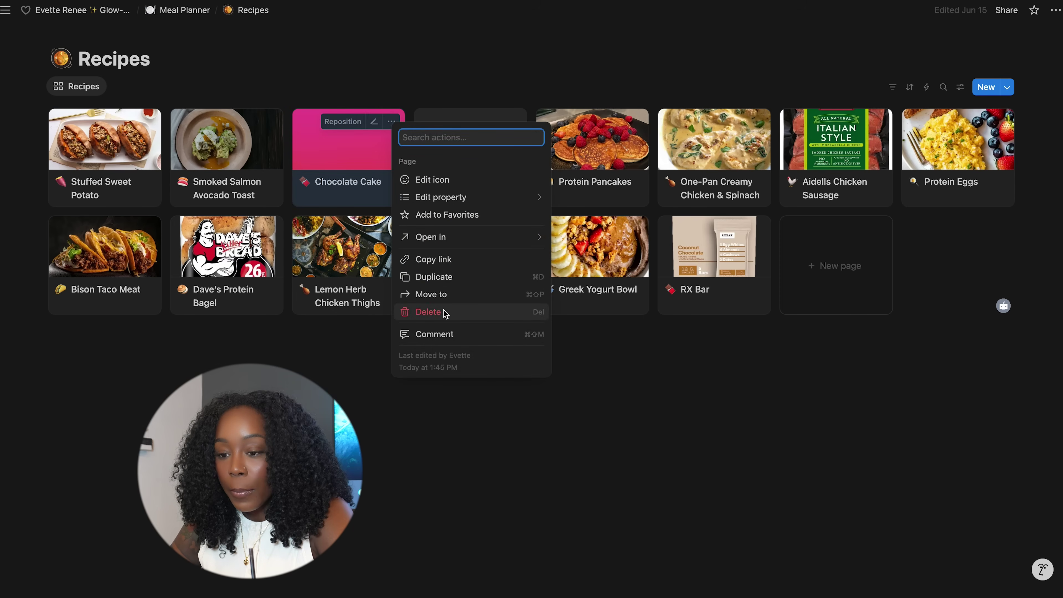
click(337, 35)
click(185, 13)
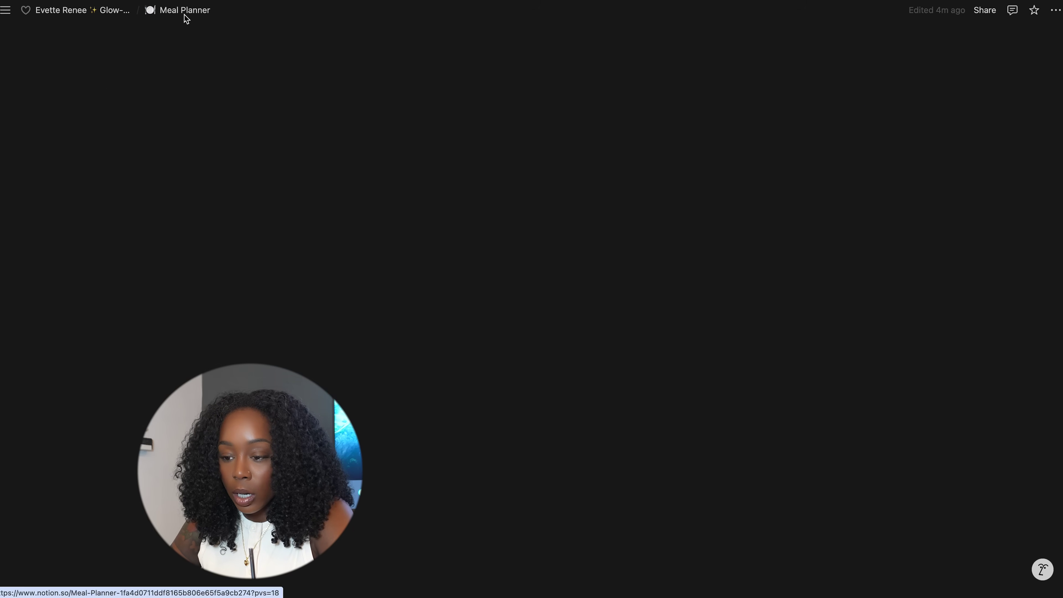
Create a menu for June 20 in the weekly meals with Protein Eggs and Greek Yogurt Bowl as Breakfast
scroll(365, 269, down, 4)
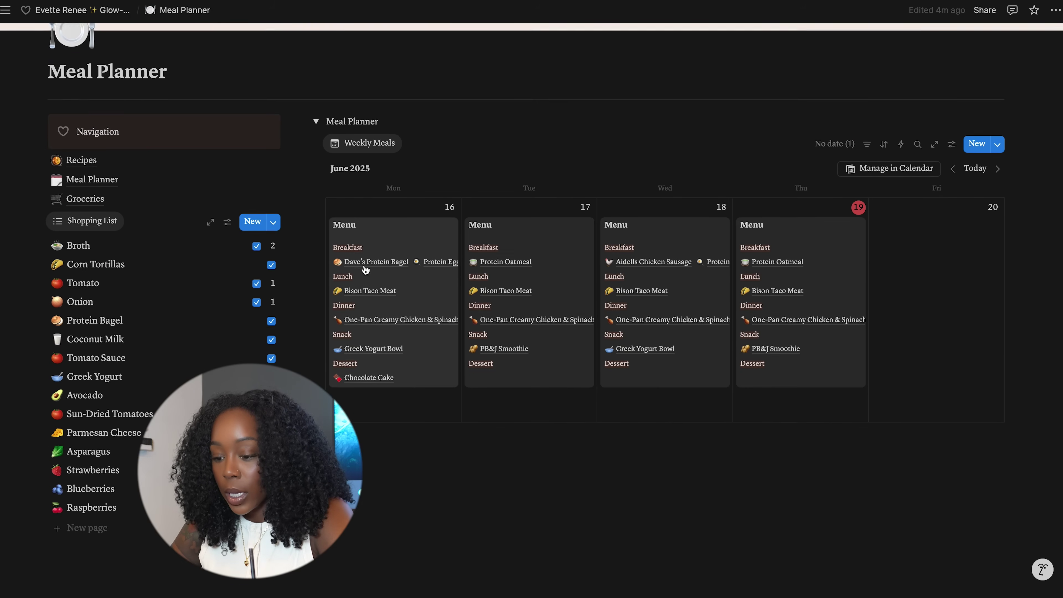
scroll(365, 269, down, 2)
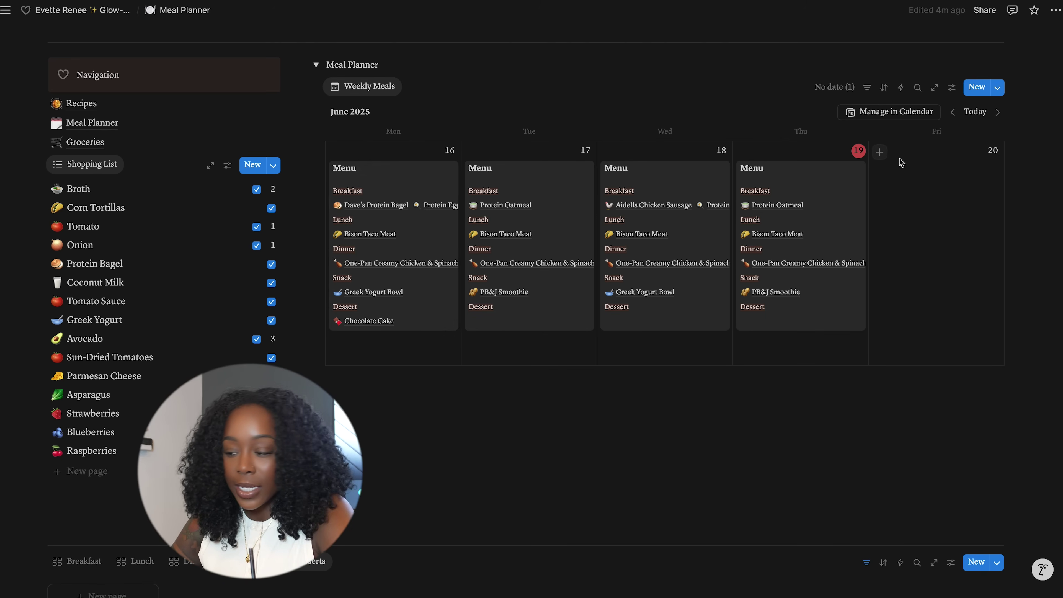
click(880, 151)
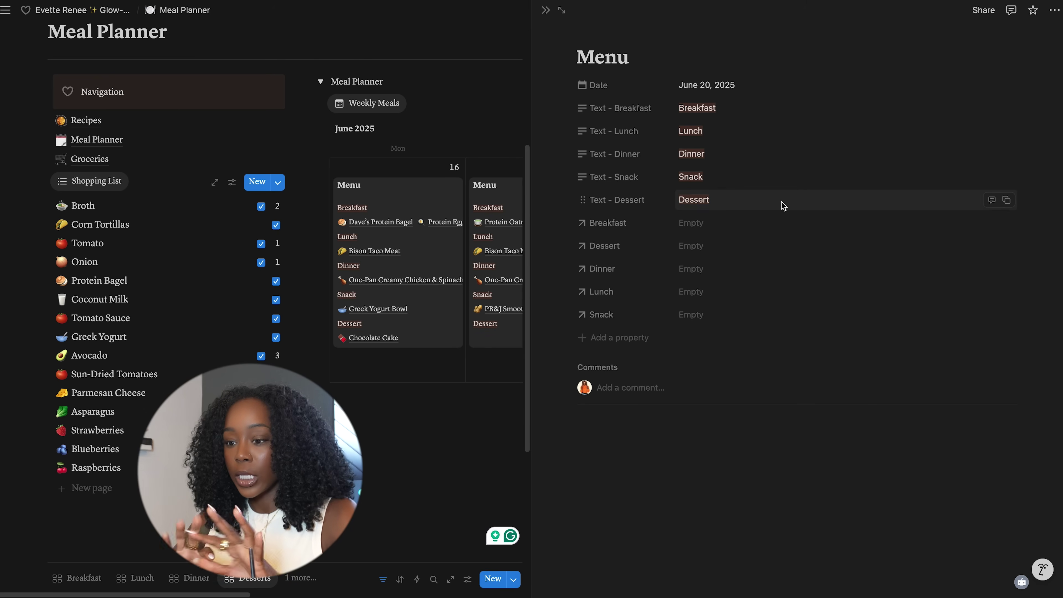
click(705, 224)
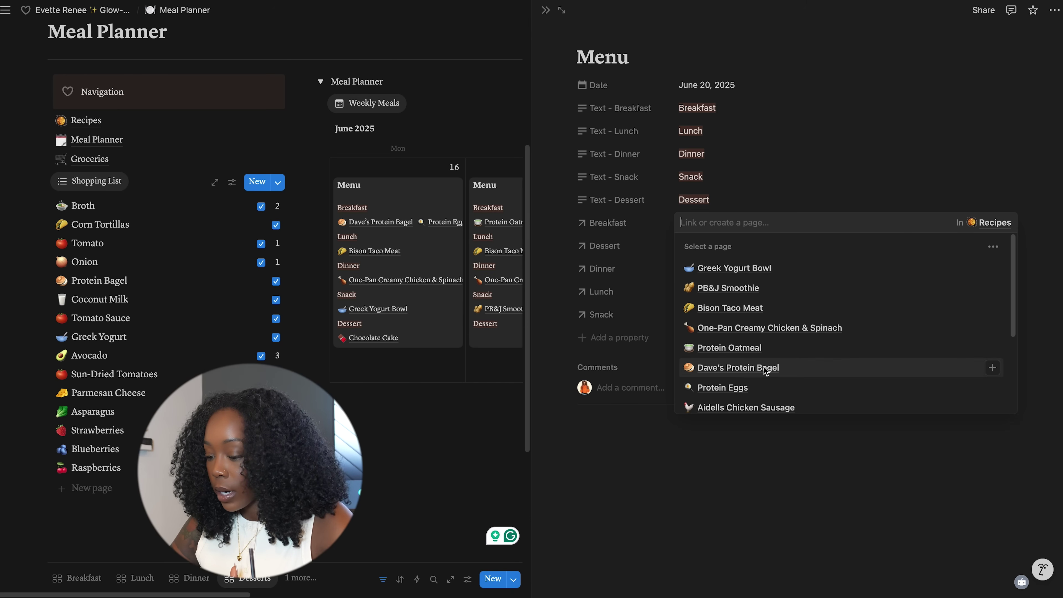
click(743, 388)
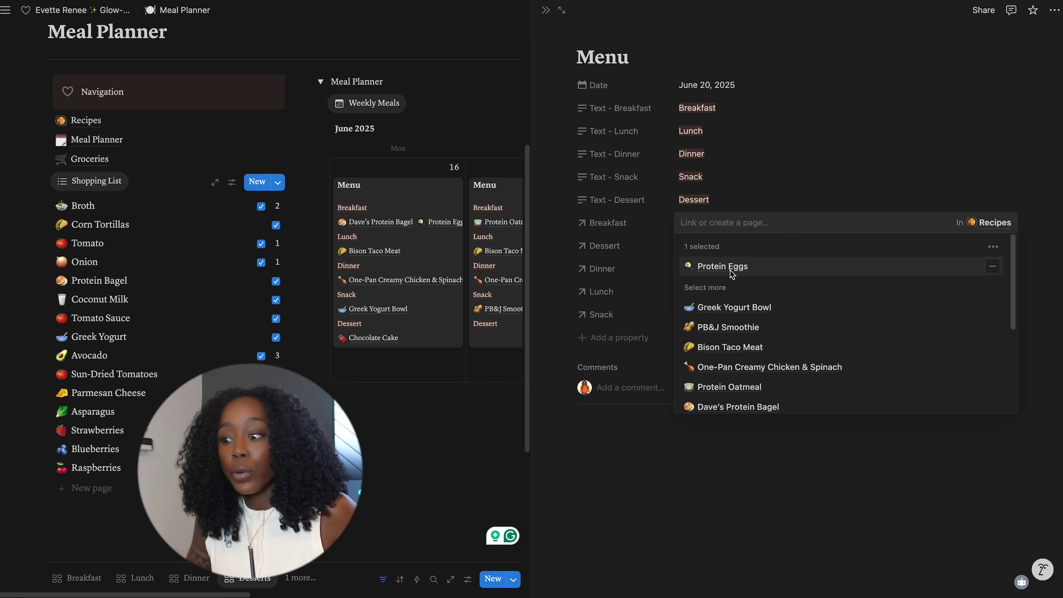
click(727, 308)
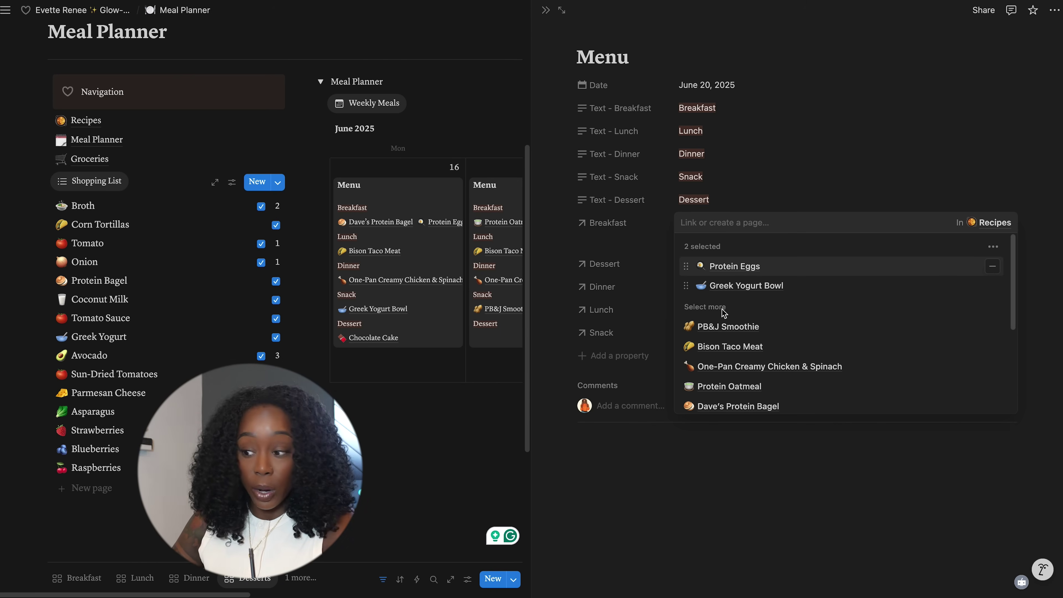
click(789, 195)
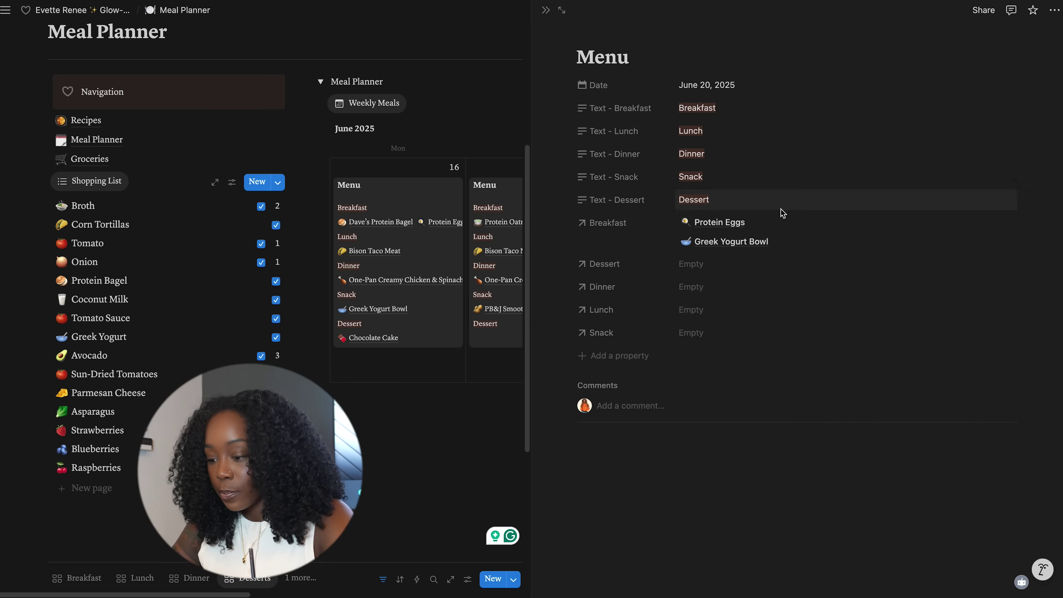
Link Lemon Herb Chicken Thighs and Stuffed Sweet Potato as Lunch in the June 20 menu
click(691, 308)
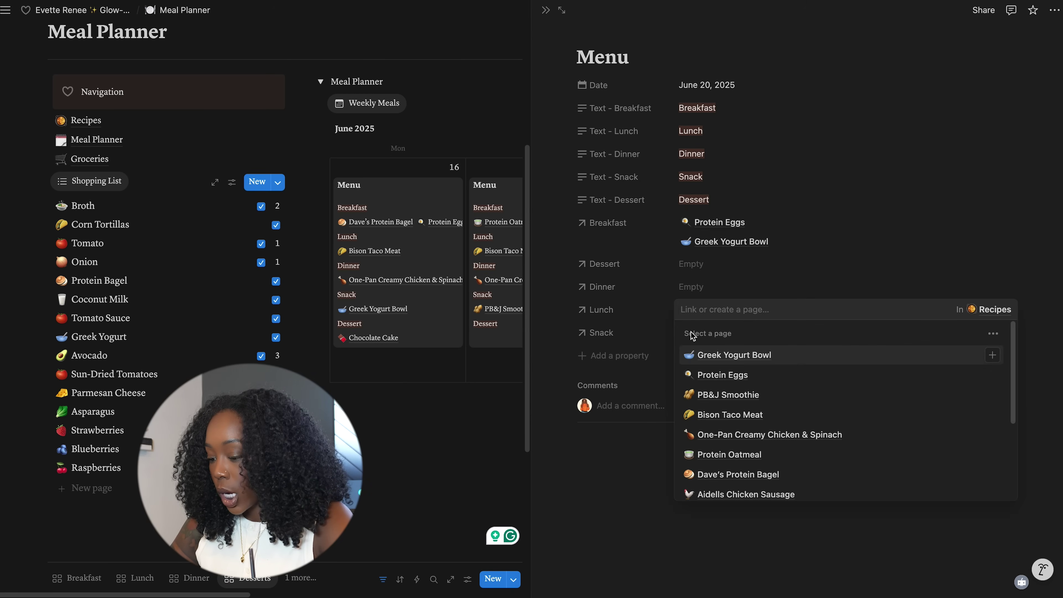
scroll(736, 427, down, 4)
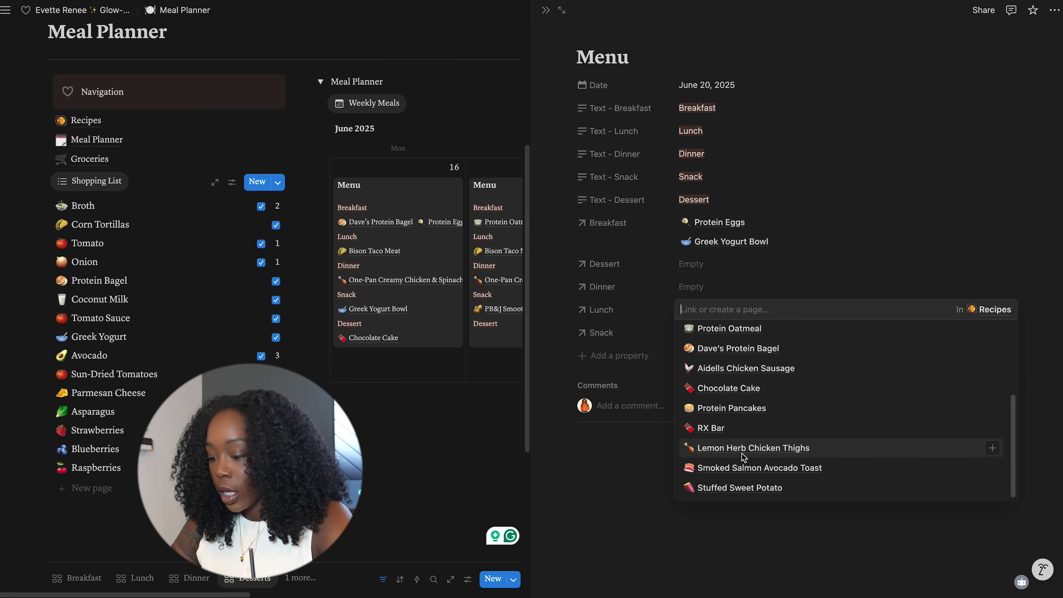
scroll(741, 453, up, 2)
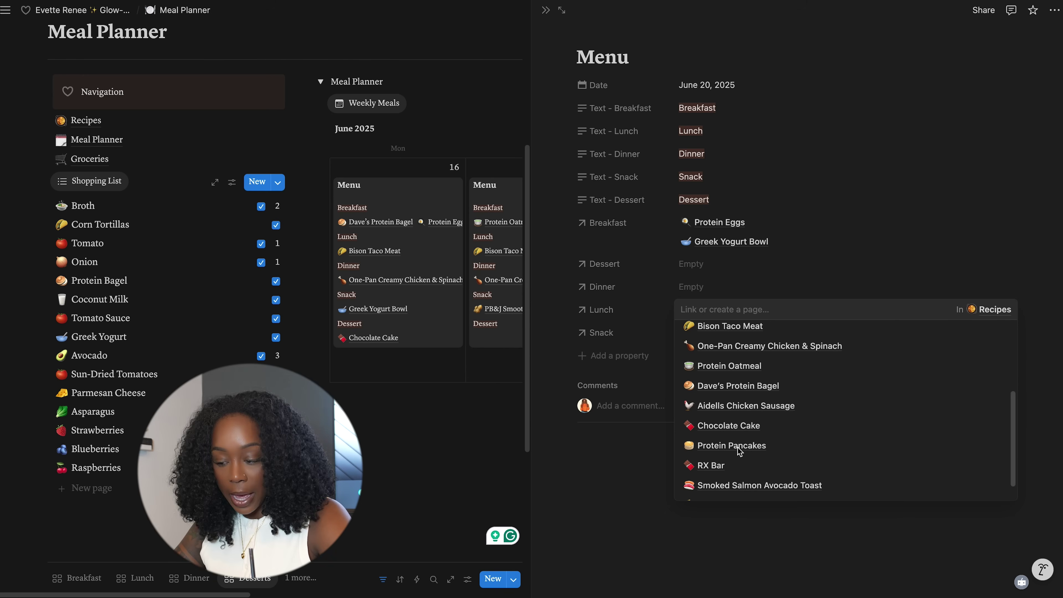
scroll(739, 450, down, 1)
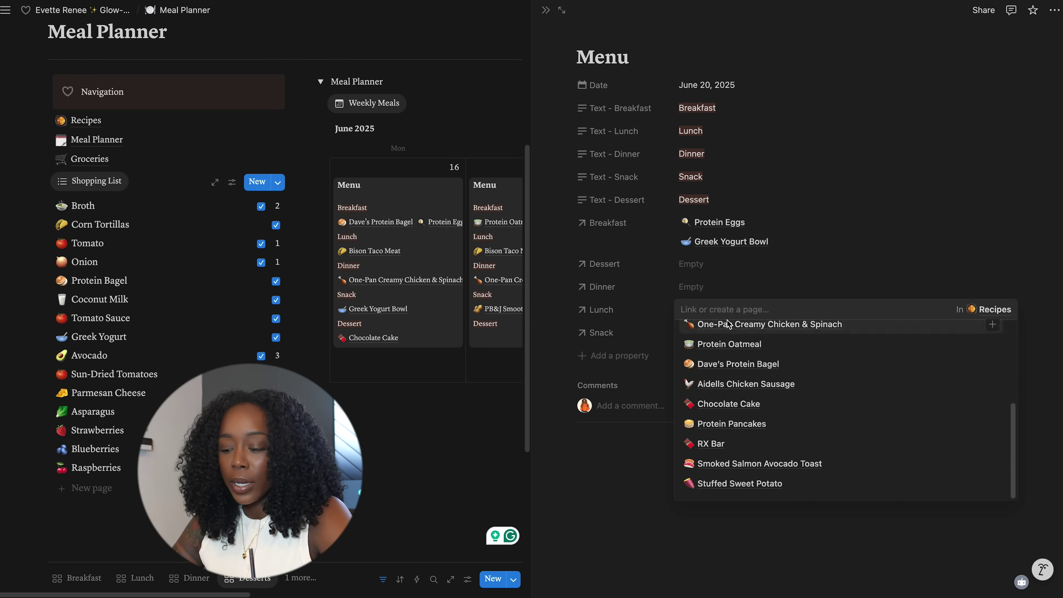
click(732, 484)
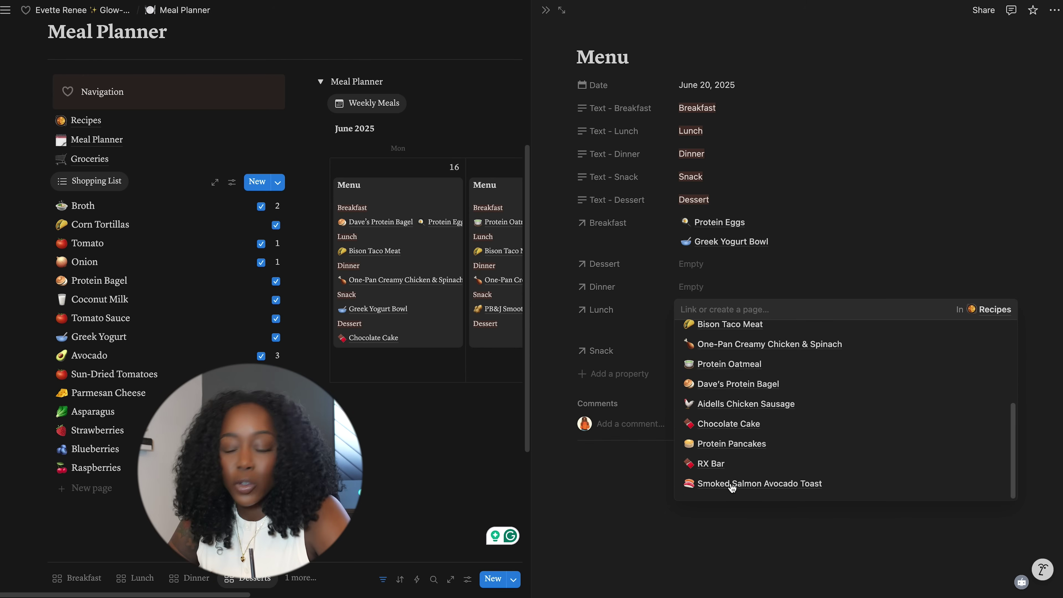
Link PB&J Smoothie as the Snack in the June 20 menu
click(691, 351)
click(691, 350)
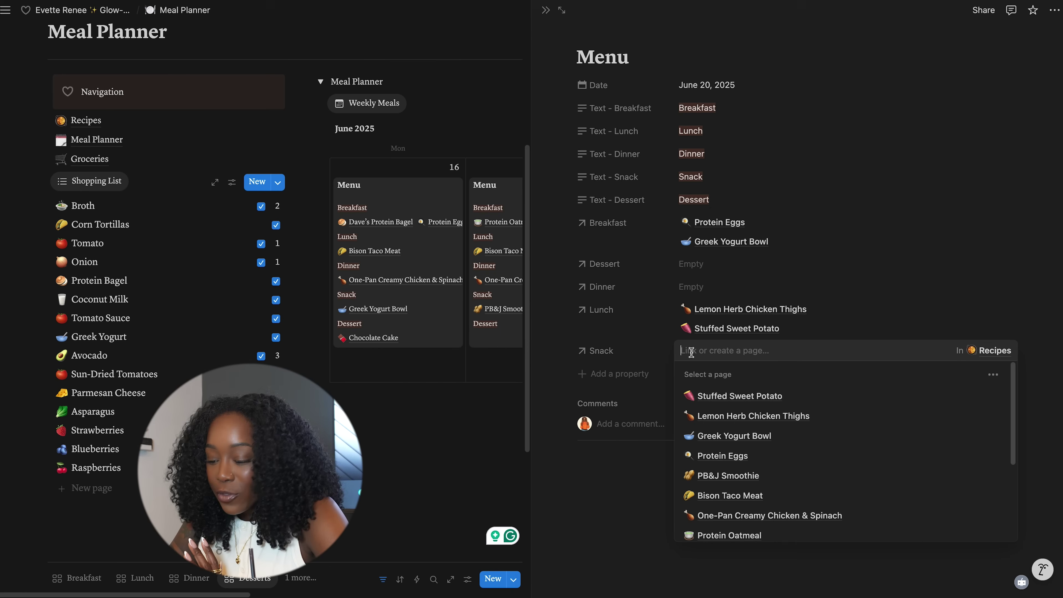
click(728, 480)
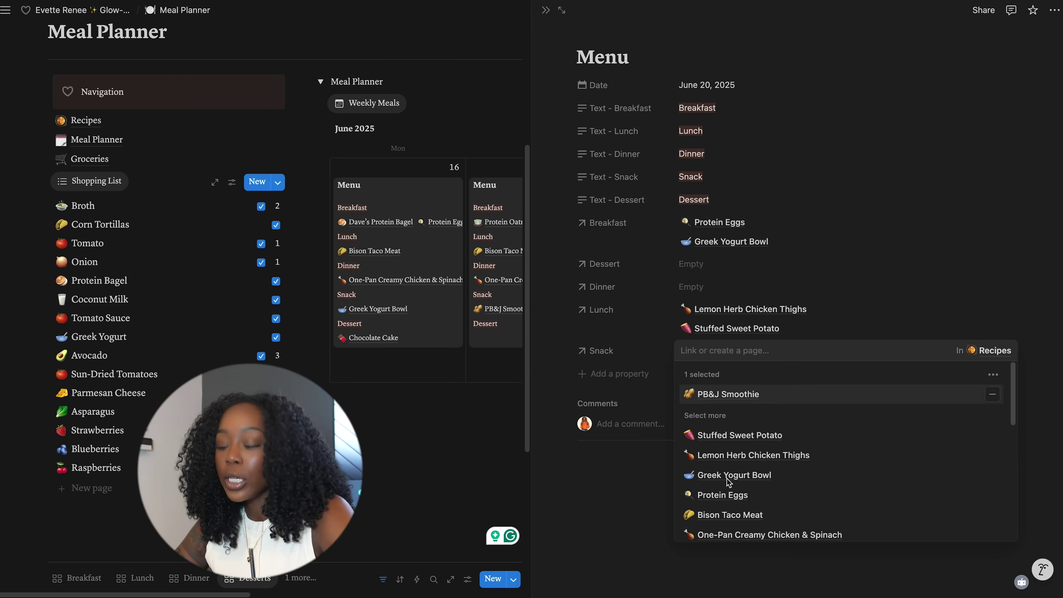
click(820, 298)
Create a new recipe page named "Mashed Potaotes" as the June 20 menu's Dinner and close the menu page
click(706, 285)
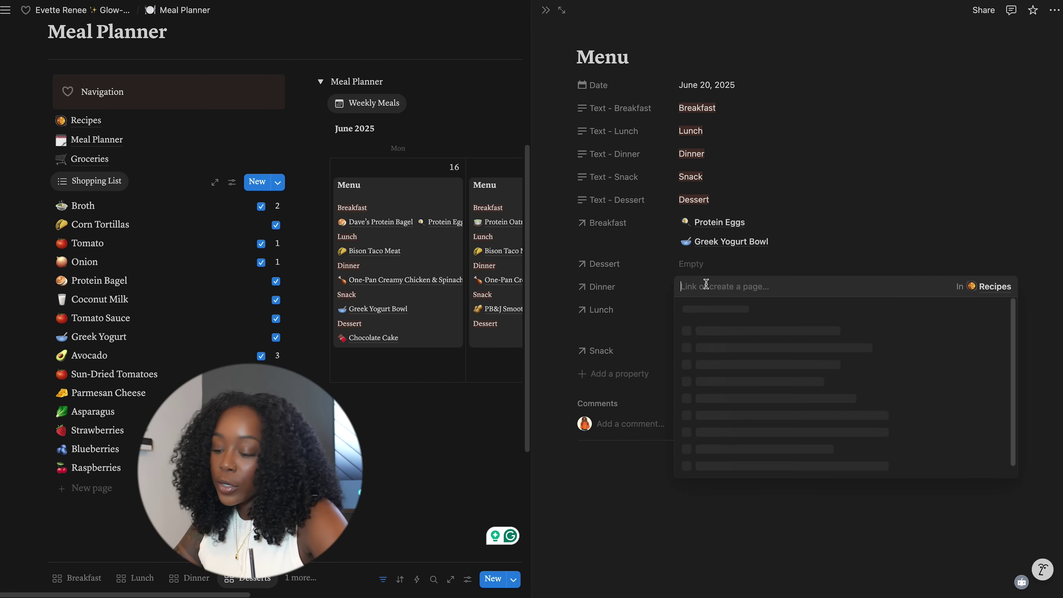
scroll(701, 439, down, 3)
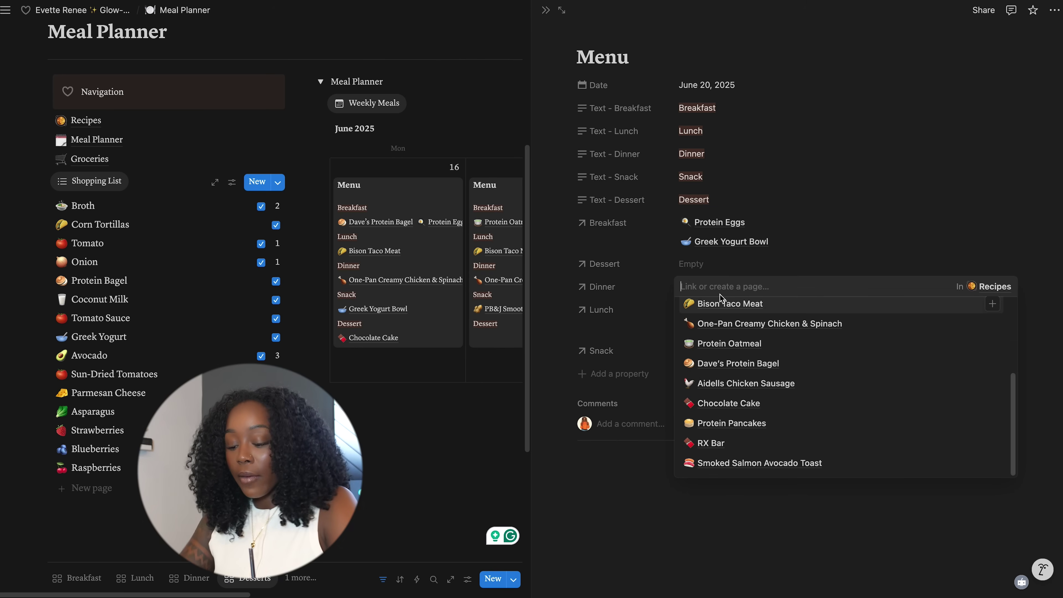
text(Mashed)
key(BackSpace)
key(BackSpace)
key(BackSpace)
text(aote)
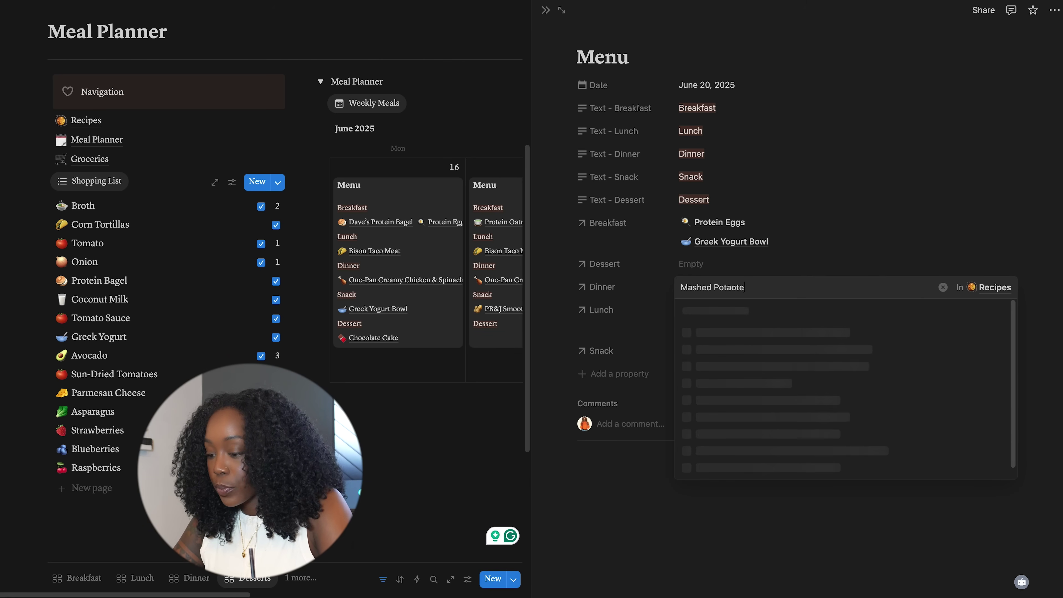
text(s)
click(761, 332)
click(545, 9)
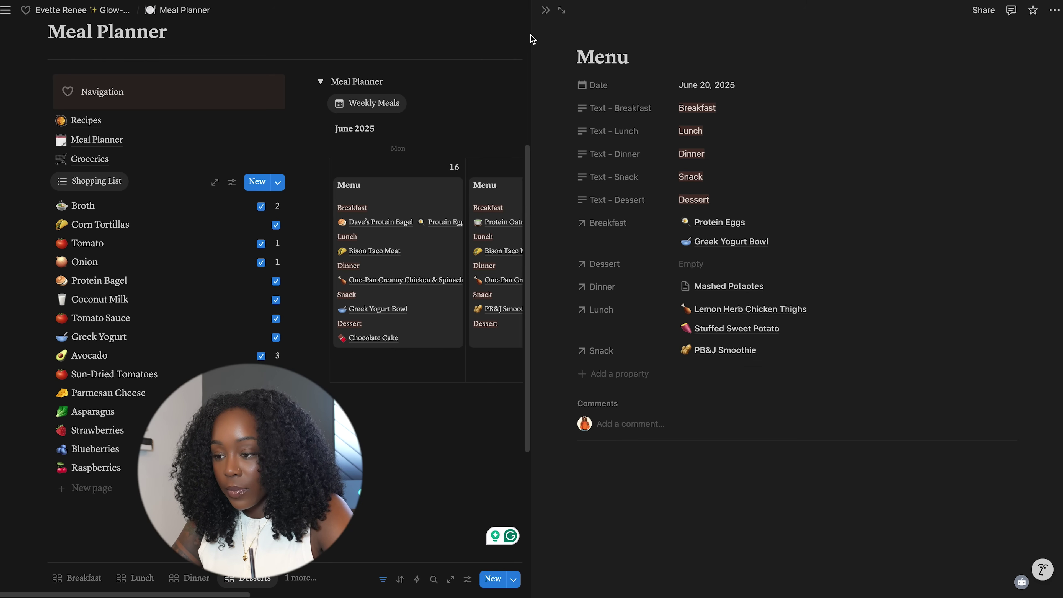
click(545, 9)
Delete the June 20 menu from the weekly meals calendar
scroll(733, 58, down, 1)
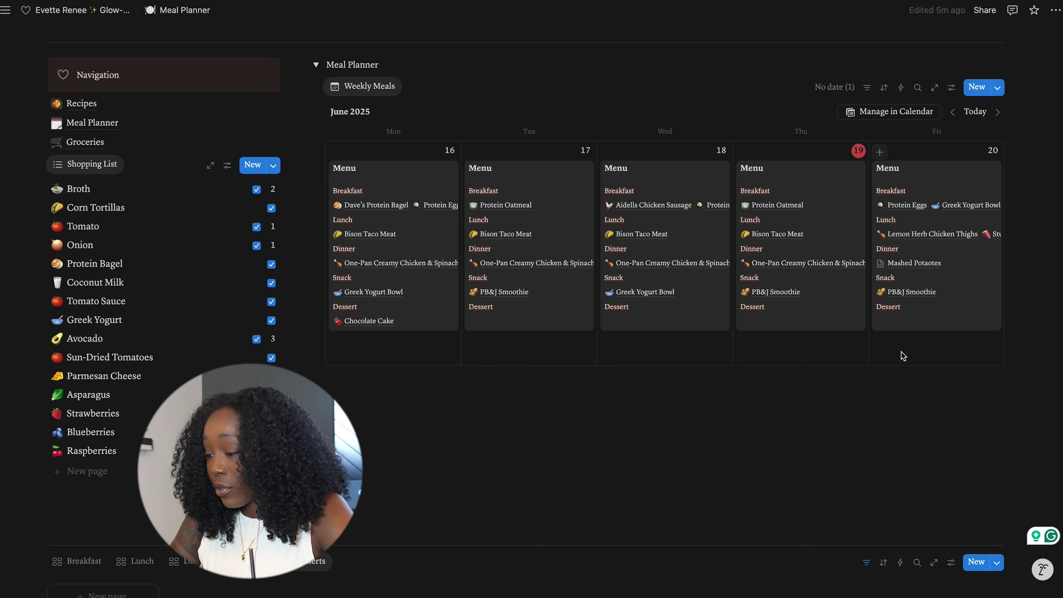
click(963, 178)
key(Delete)
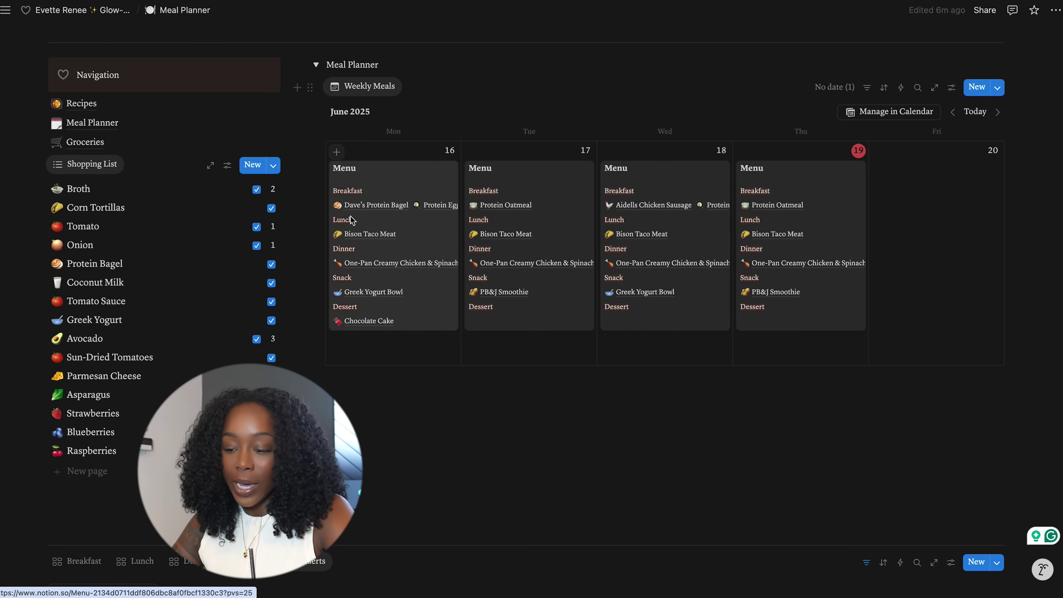
Duplicate the June 16 menu, move the copy to June 20 and check its page
right_click(421, 315)
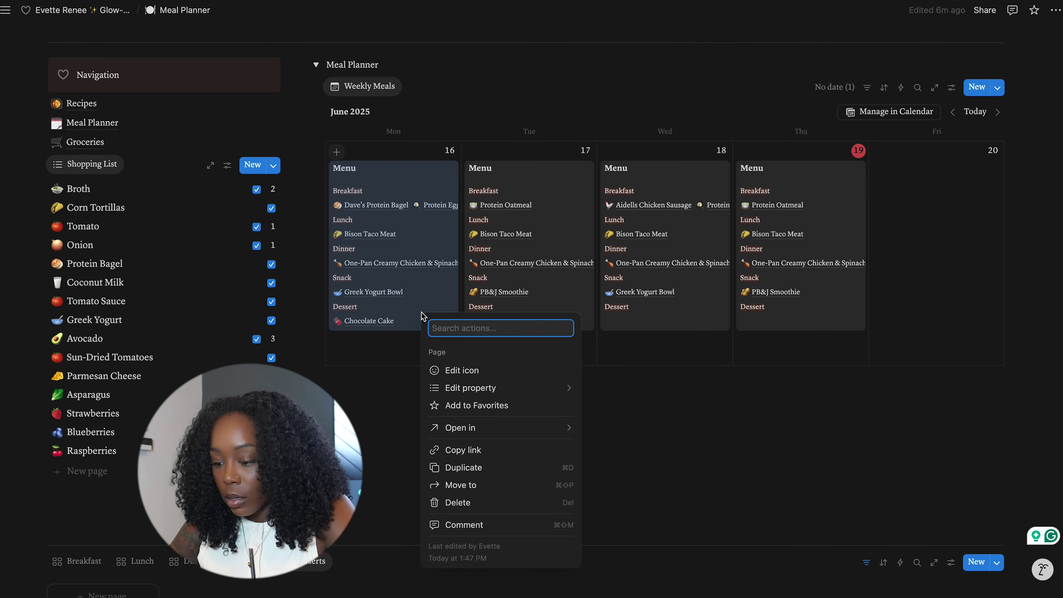
click(476, 467)
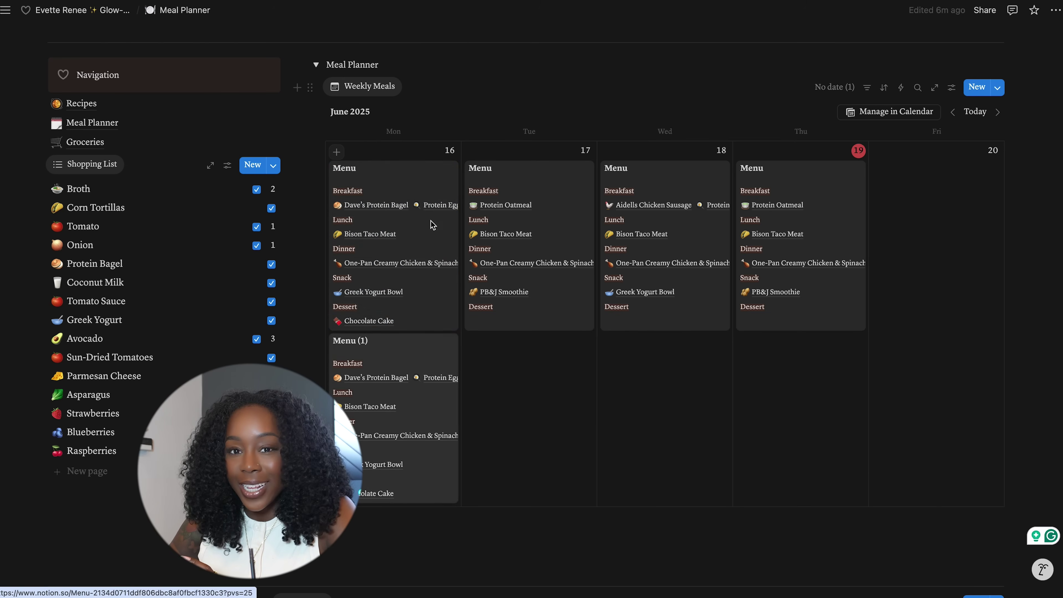
drag(397, 361, 944, 207)
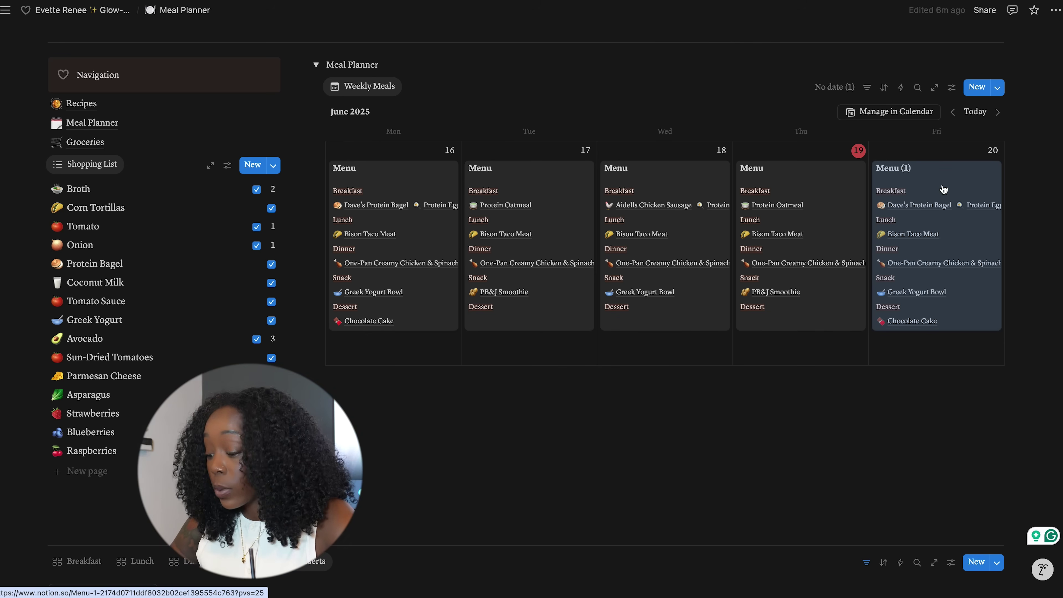
click(944, 189)
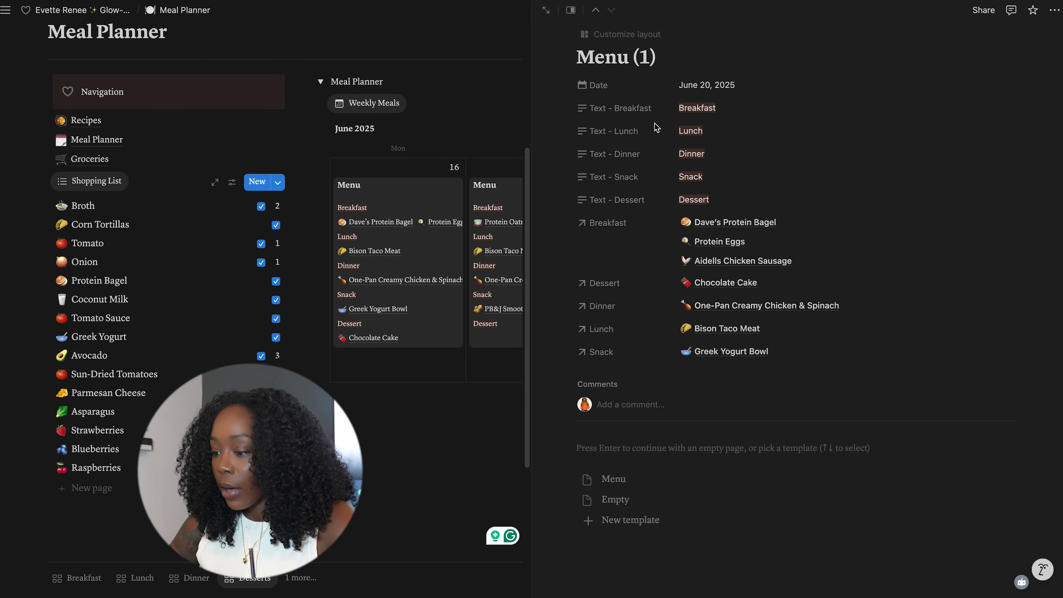
key(Escape)
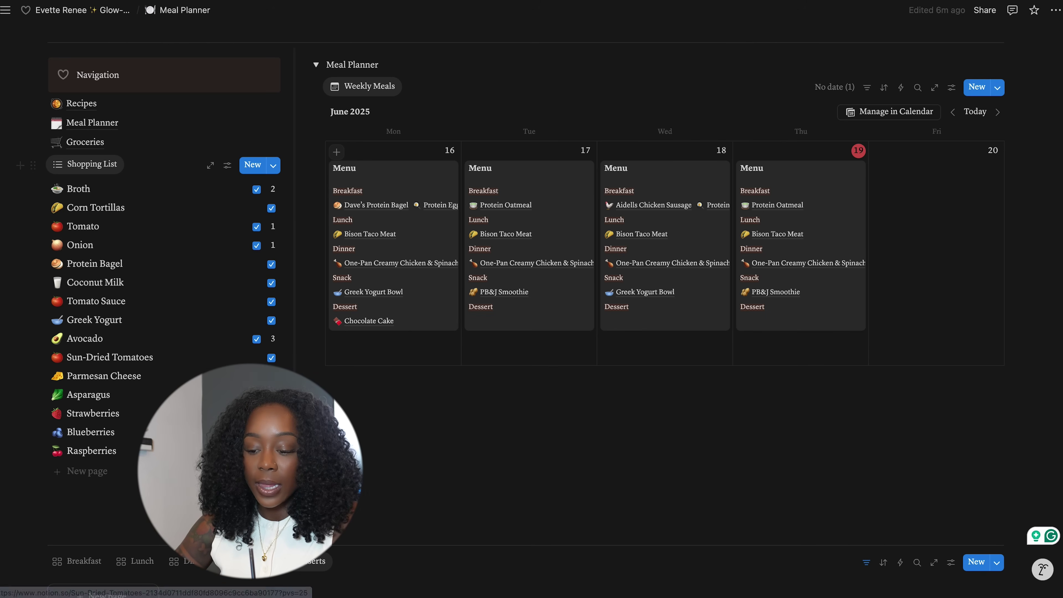
Delete all shopping list items from Broth to Raspberries, and undo the deletion
drag(29, 462, 273, 192)
key(Delete)
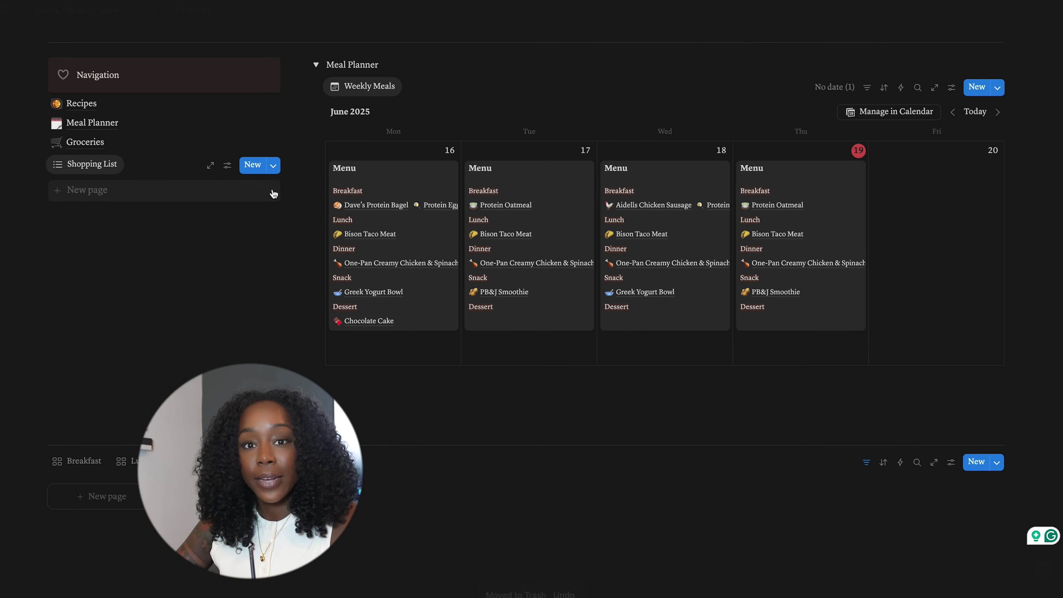
key(ctrl+z)
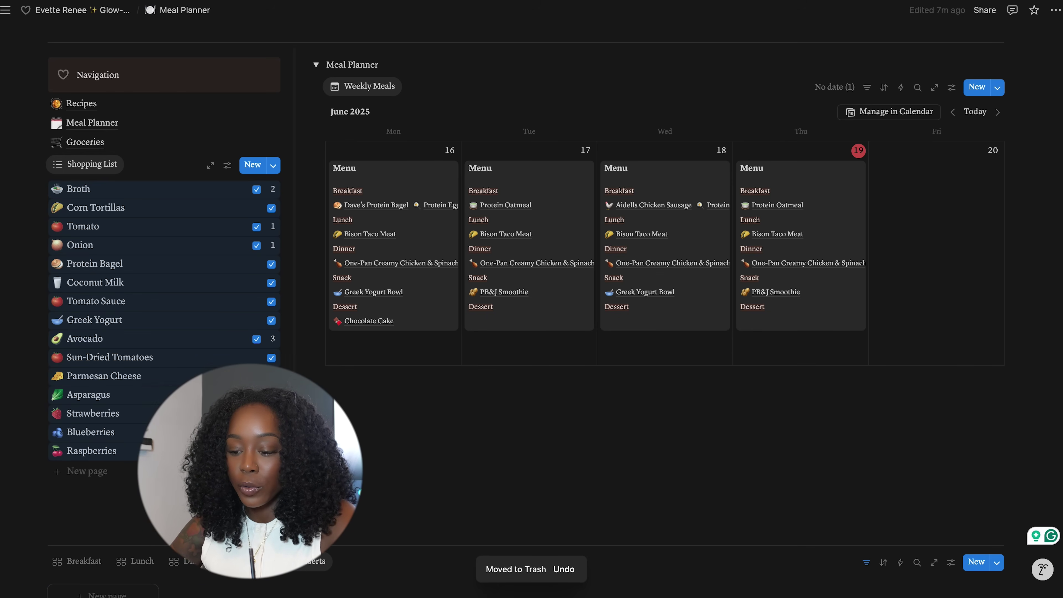
Look through the Breakfast, Lunch, Desserts and Snacks recipe galleries below the weekly meals
scroll(531, 294, down, 5)
click(397, 190)
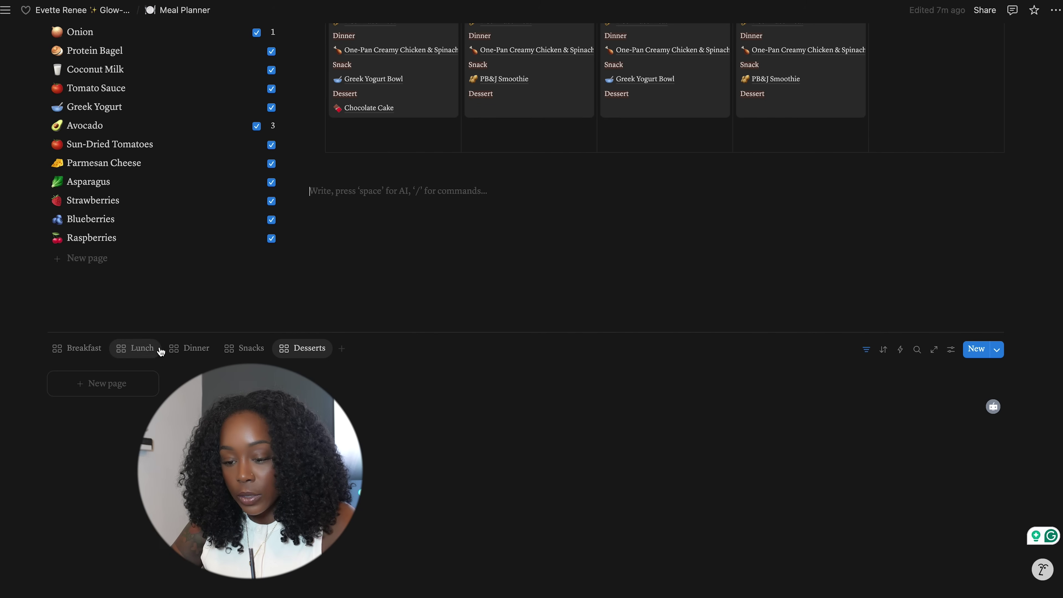
click(79, 348)
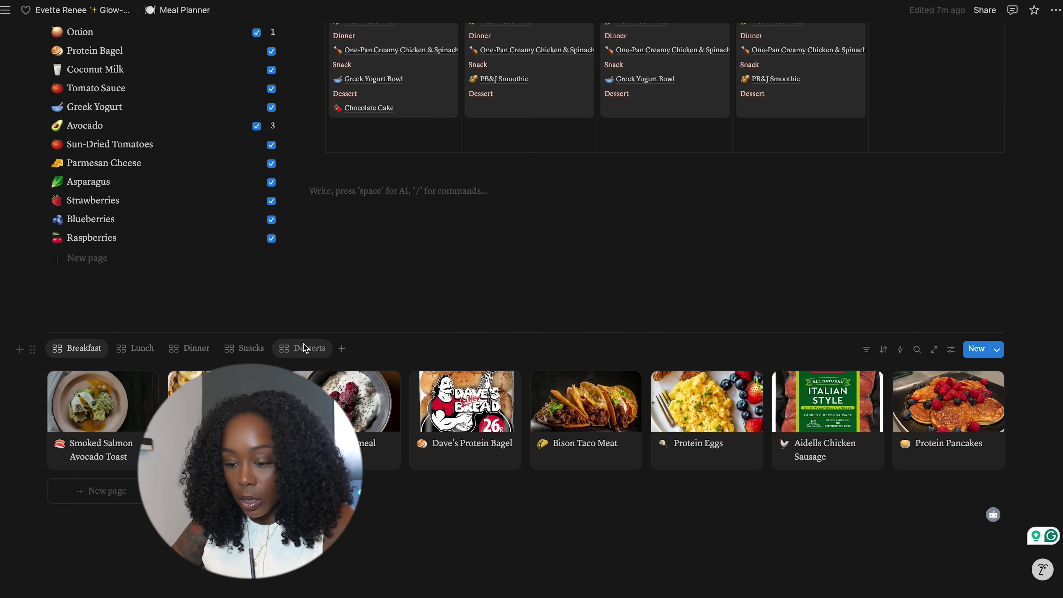
click(136, 348)
click(286, 351)
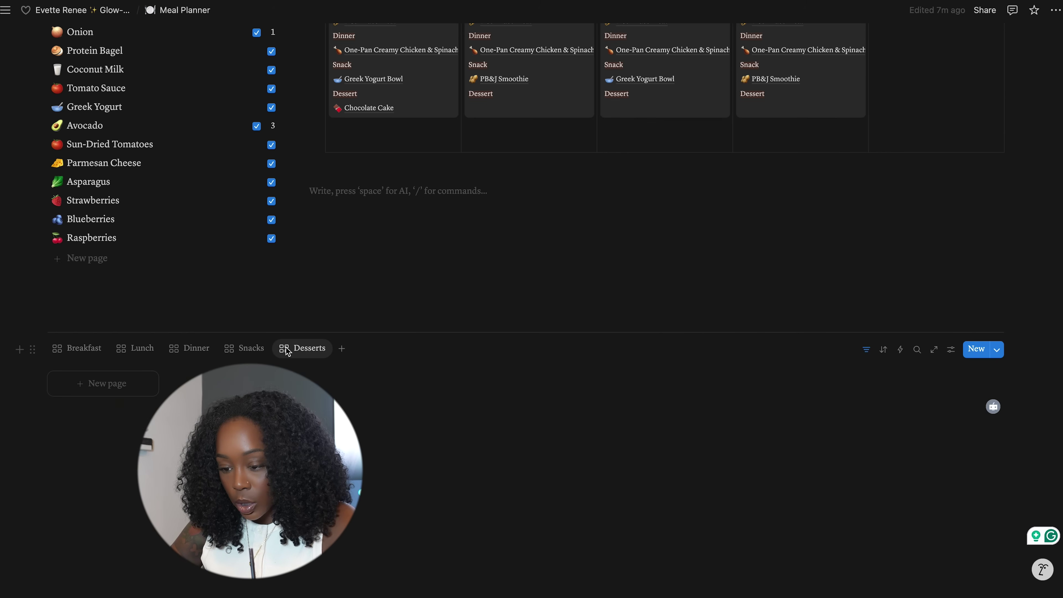
click(235, 348)
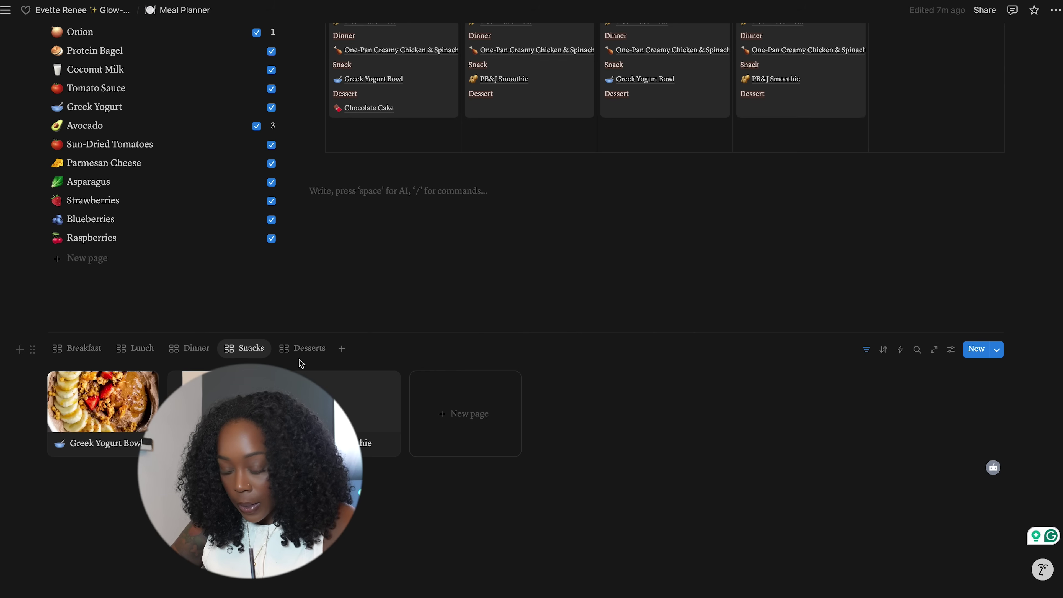
Set the Chocolate Cake recipe's Type to Dessert in the Recipes database and close its page
scroll(308, 353, up, 10)
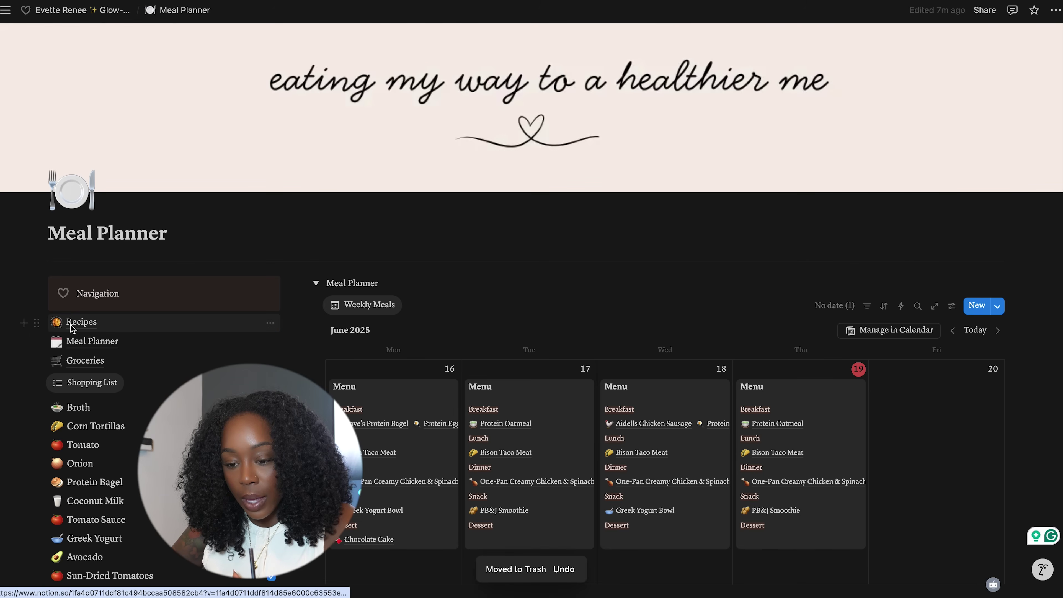
click(81, 322)
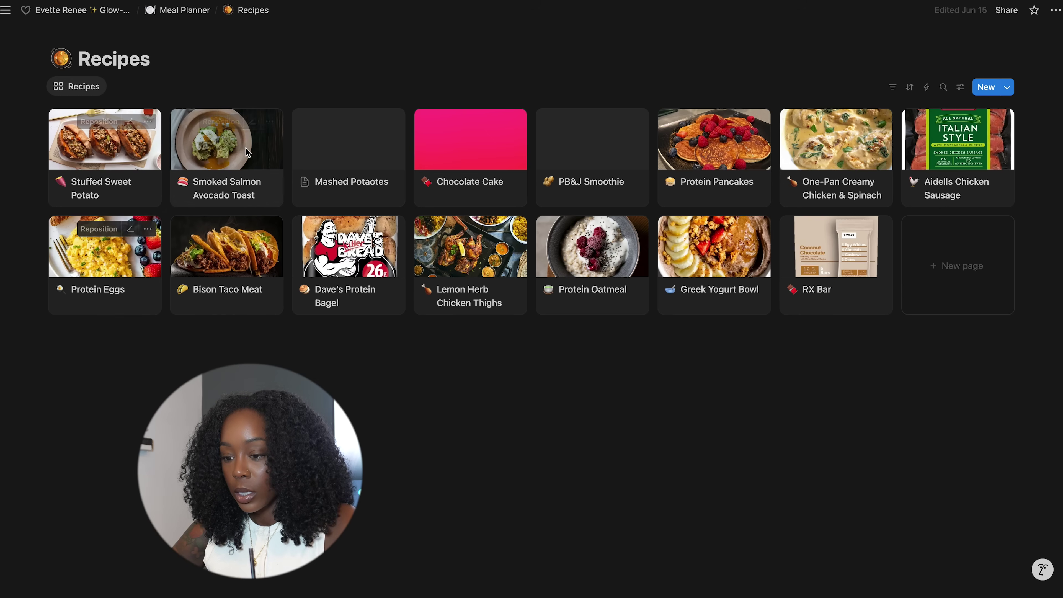
click(463, 188)
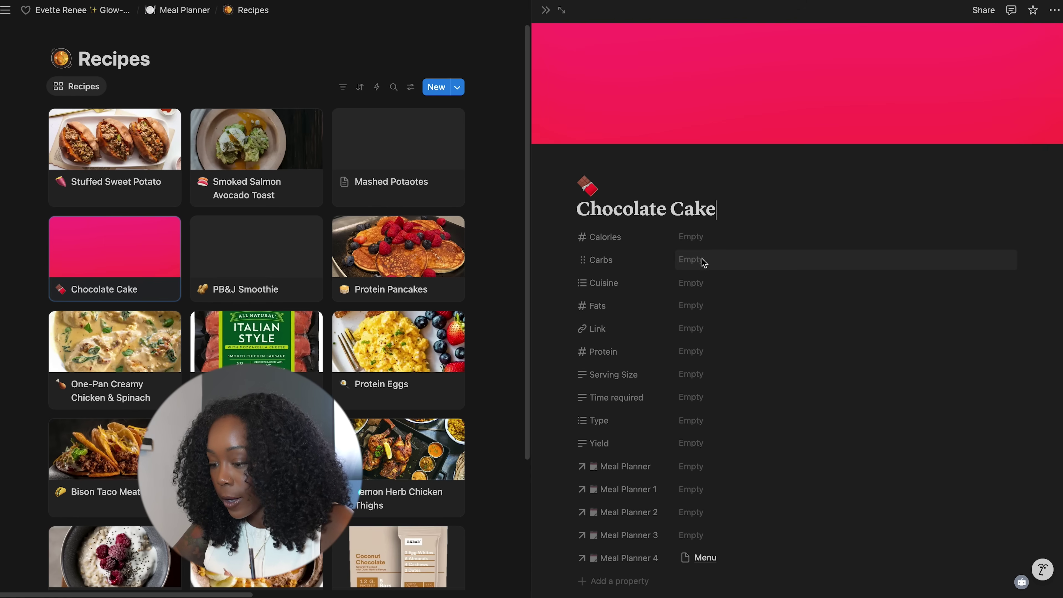
click(695, 421)
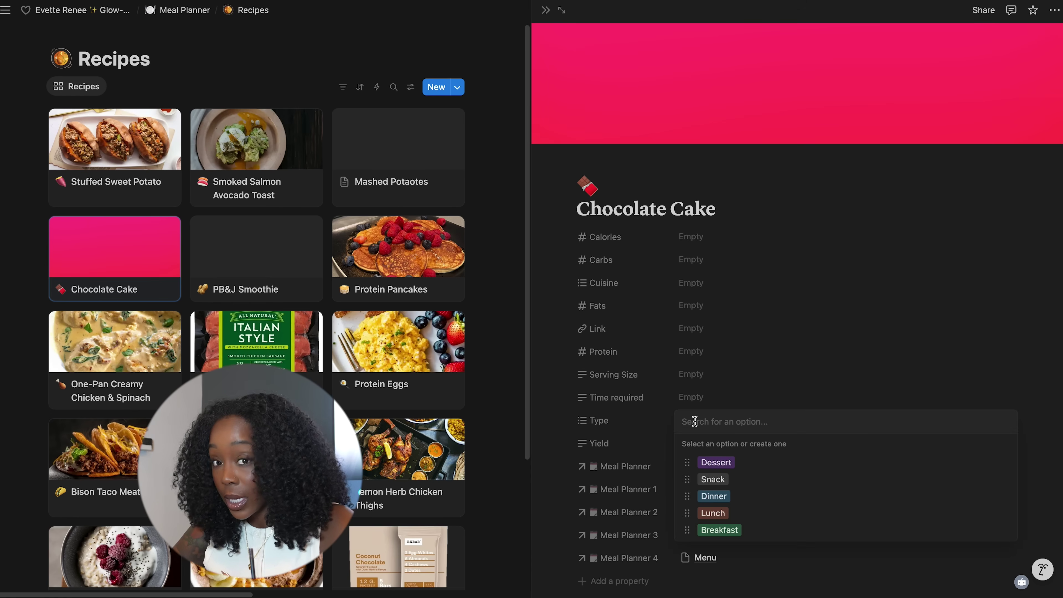
click(722, 462)
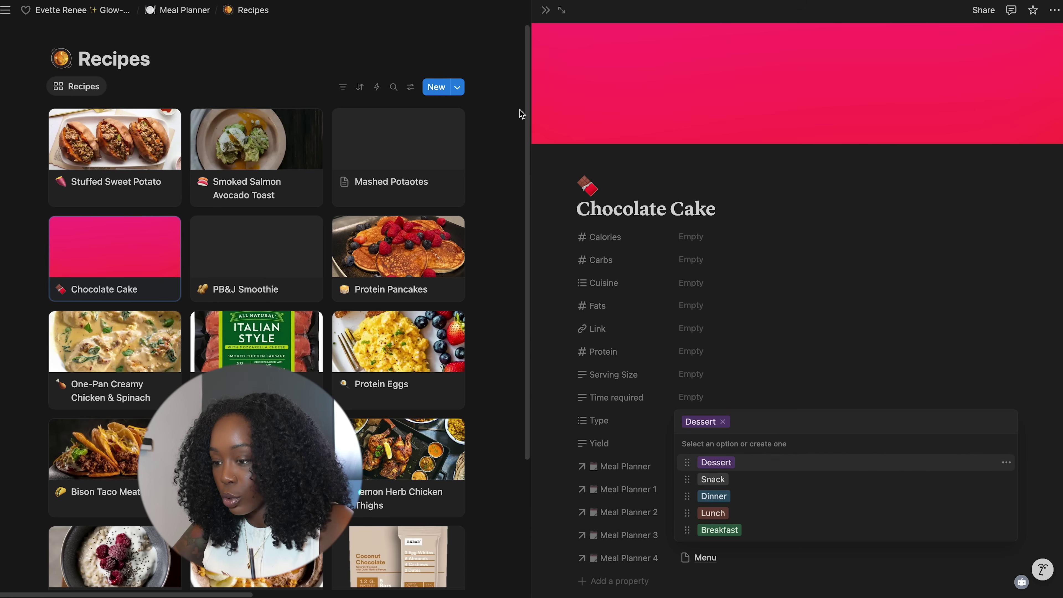
click(756, 255)
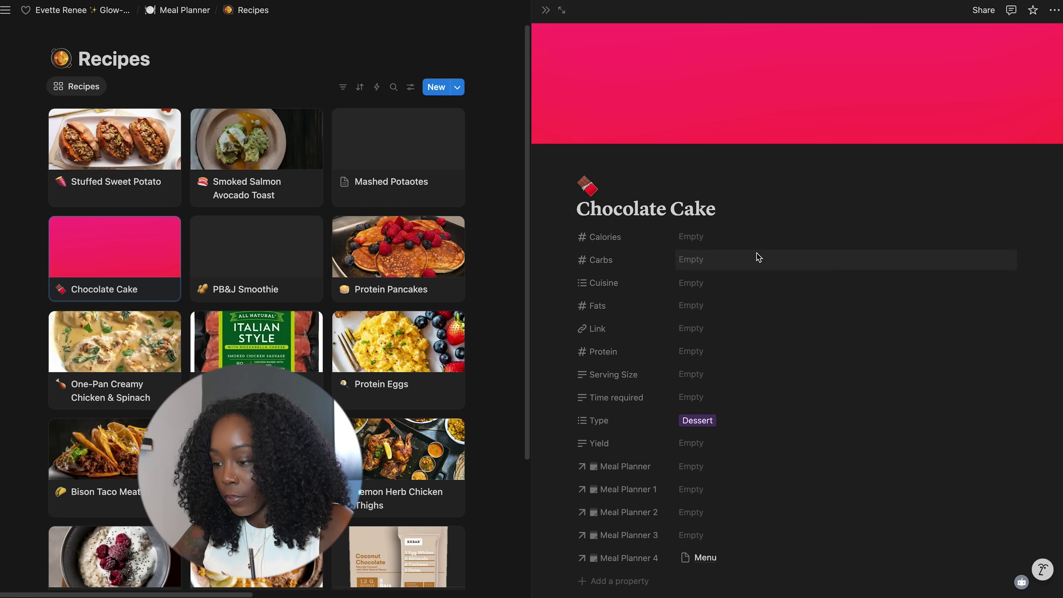
click(546, 11)
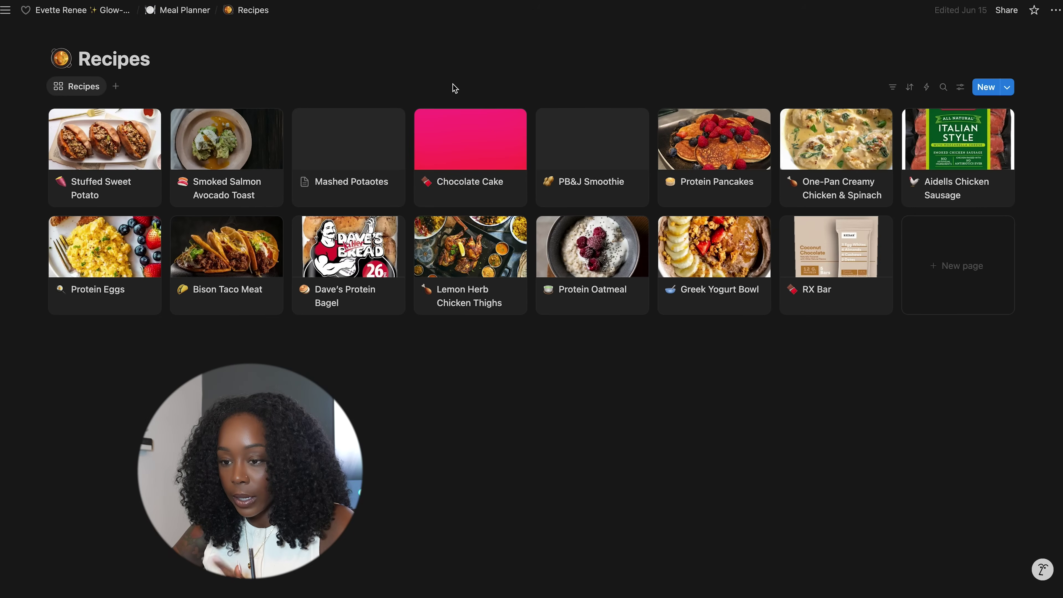
Check the Desserts gallery on the Meal Planner page and return to the Recipes database
click(184, 10)
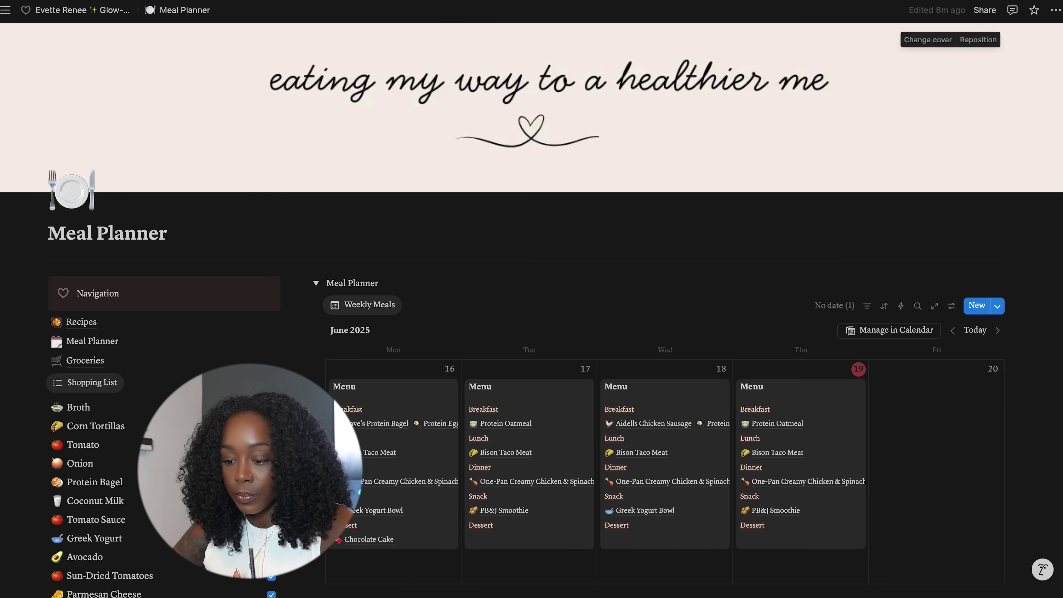
scroll(531, 251, down, 15)
scroll(531, 293, down, 2)
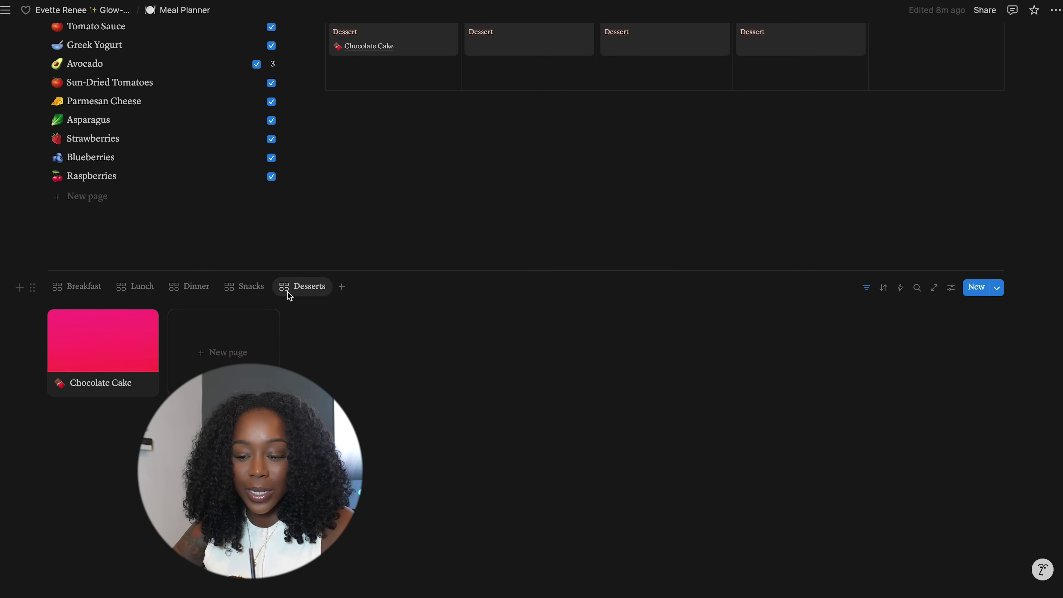
scroll(285, 292, up, 17)
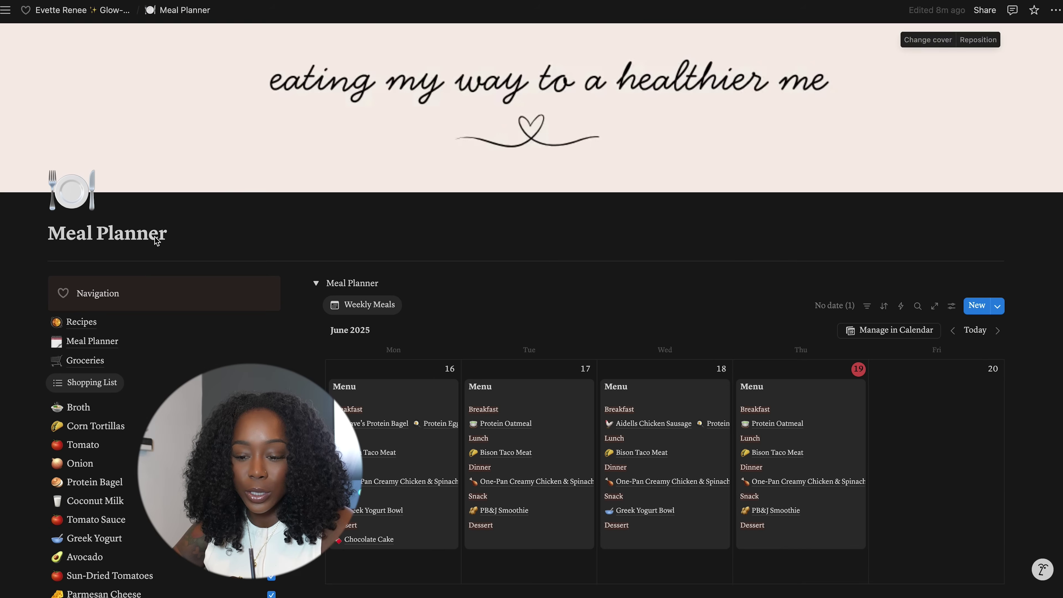
click(80, 323)
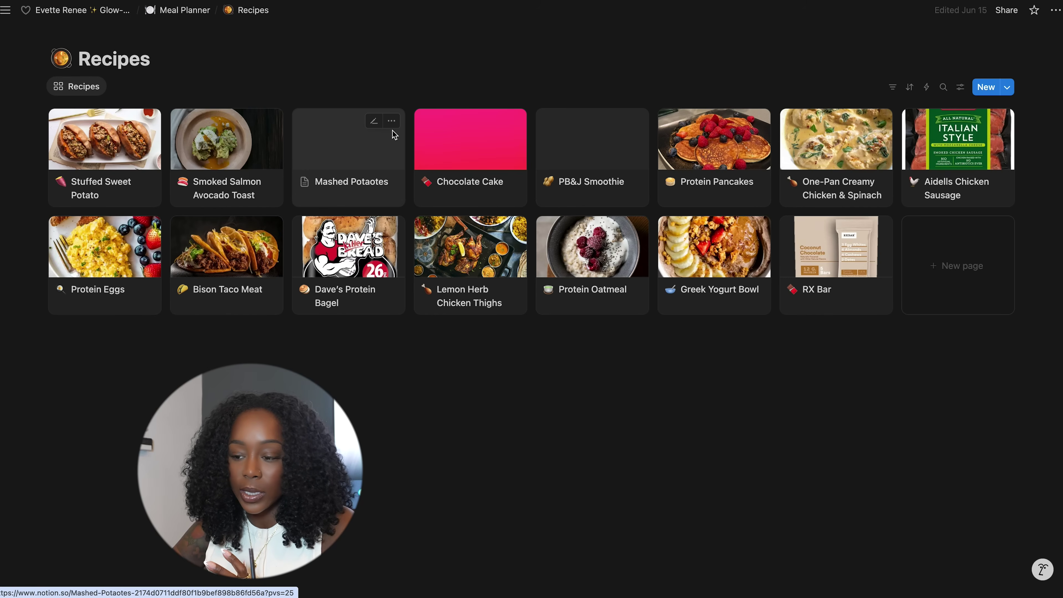
Set the Mashed Potaotes recipe's Type to Dinner and Lunch, and close its page
click(371, 164)
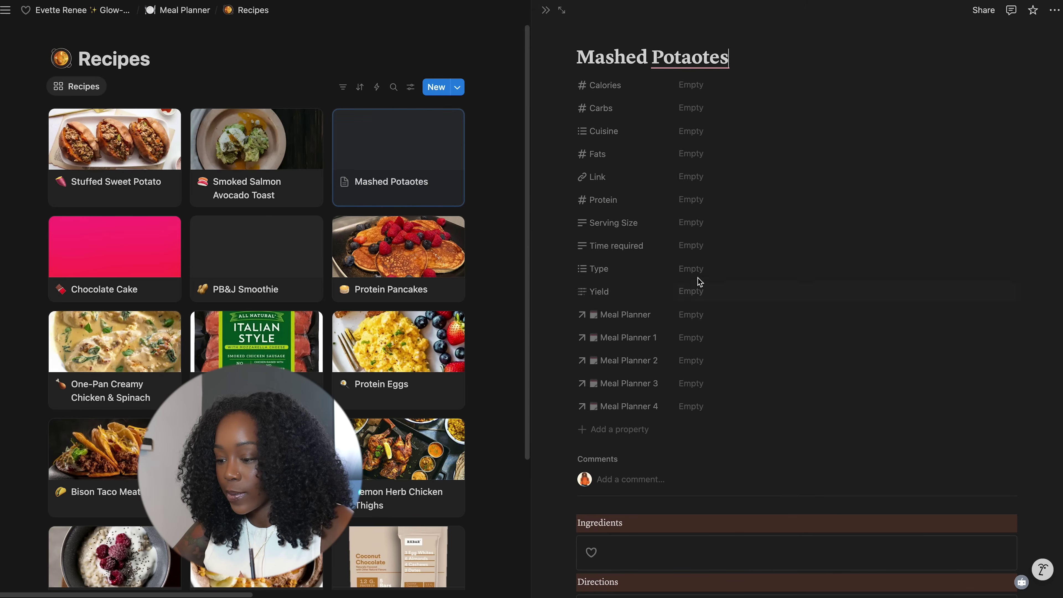
click(691, 269)
click(716, 347)
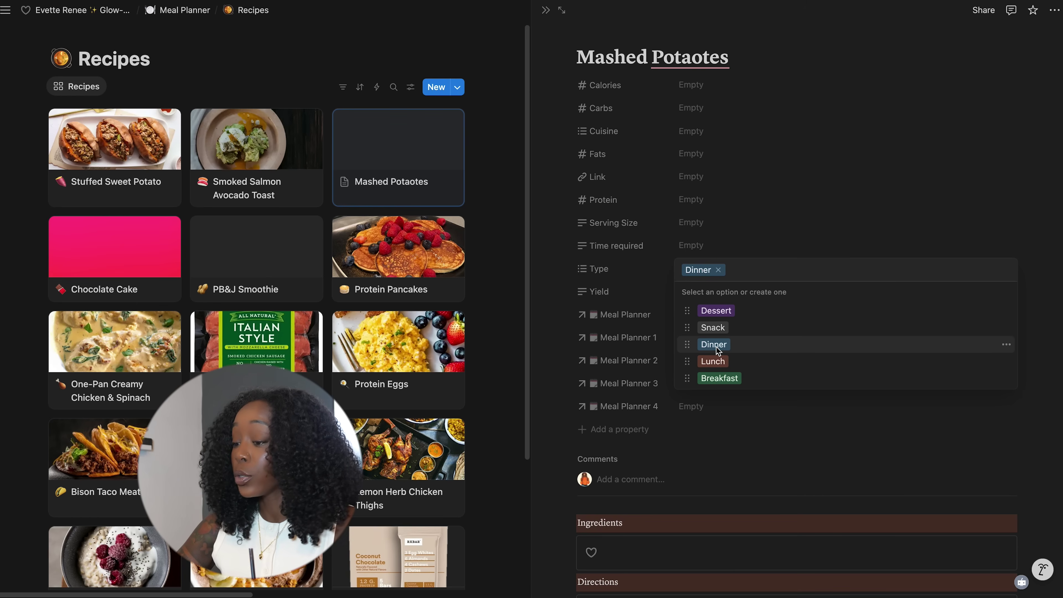
click(713, 363)
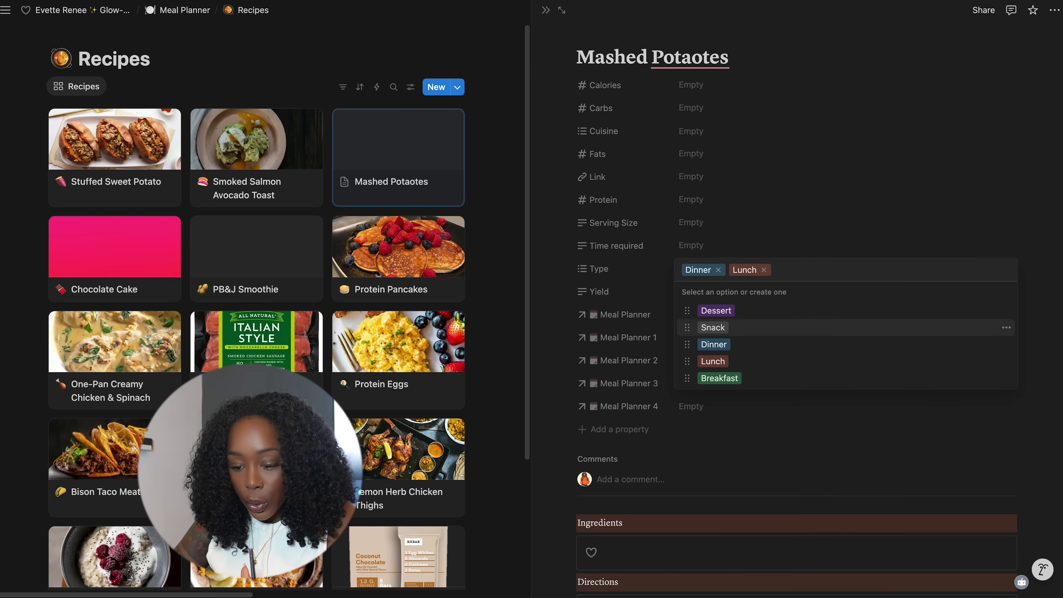
click(482, 299)
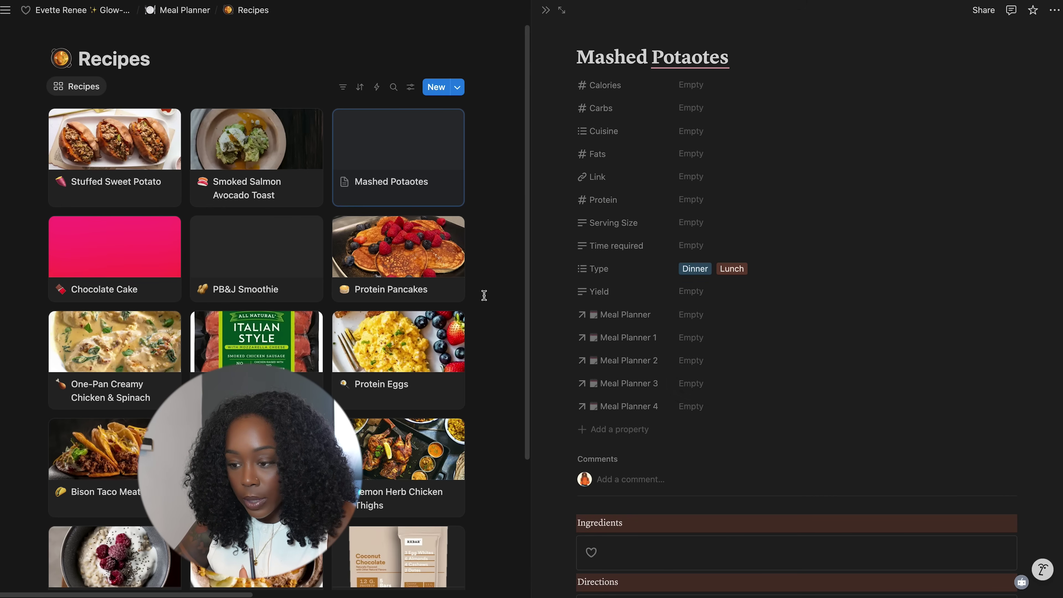
click(540, 66)
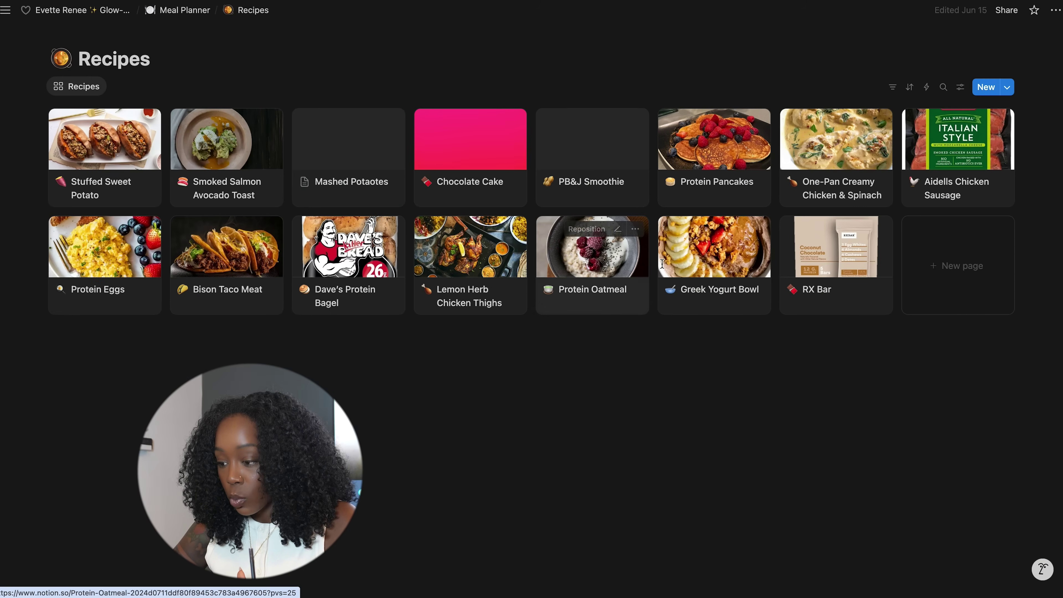
Review the Greek Yogurt Bowl recipe's properties, ingredients and directions, and close its page
click(694, 265)
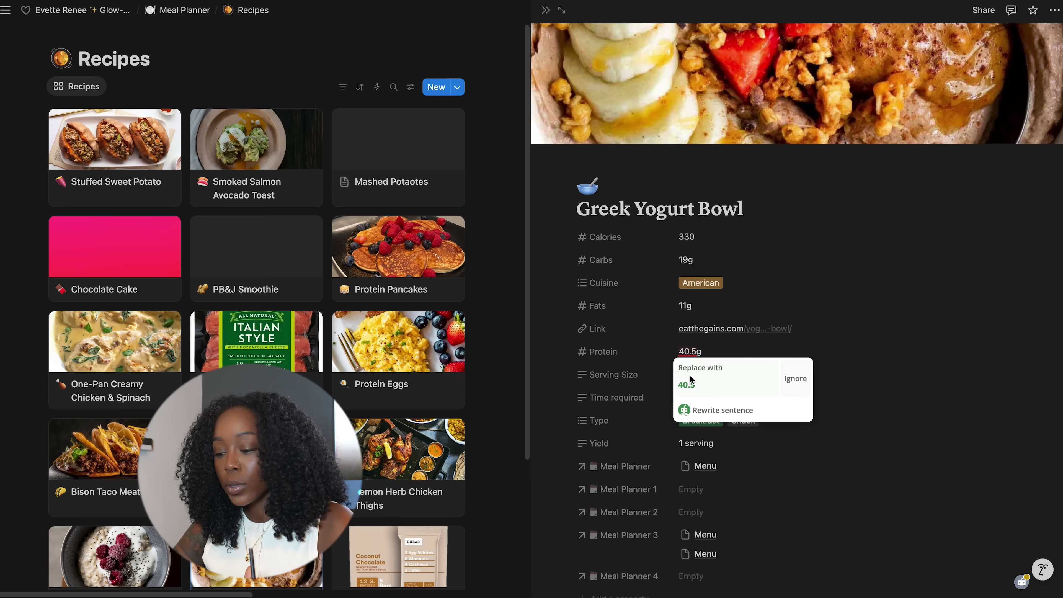
scroll(790, 358, down, 3)
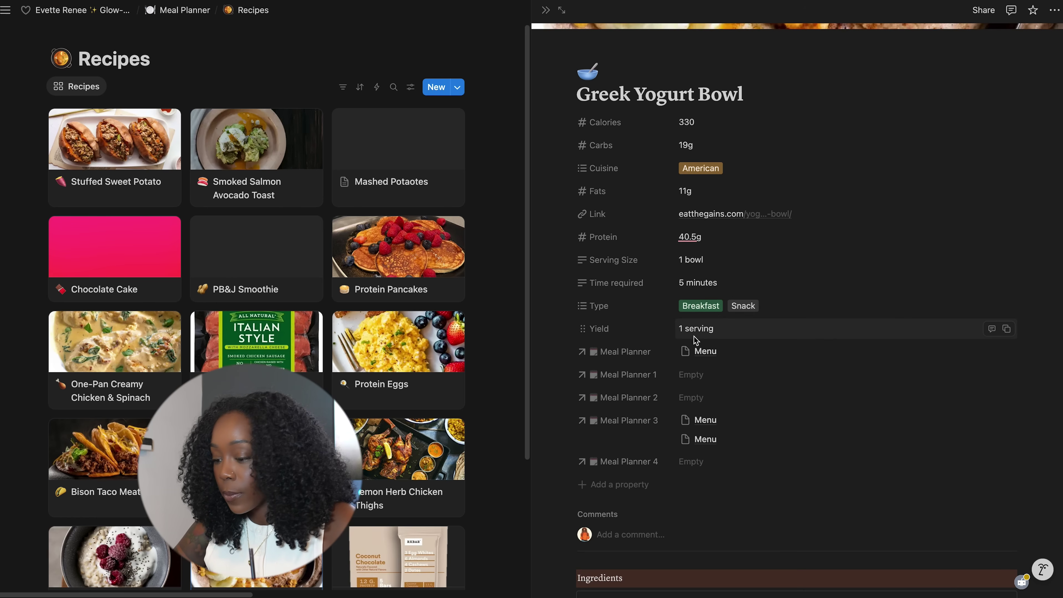
scroll(694, 336, down, 7)
scroll(693, 335, down, 1)
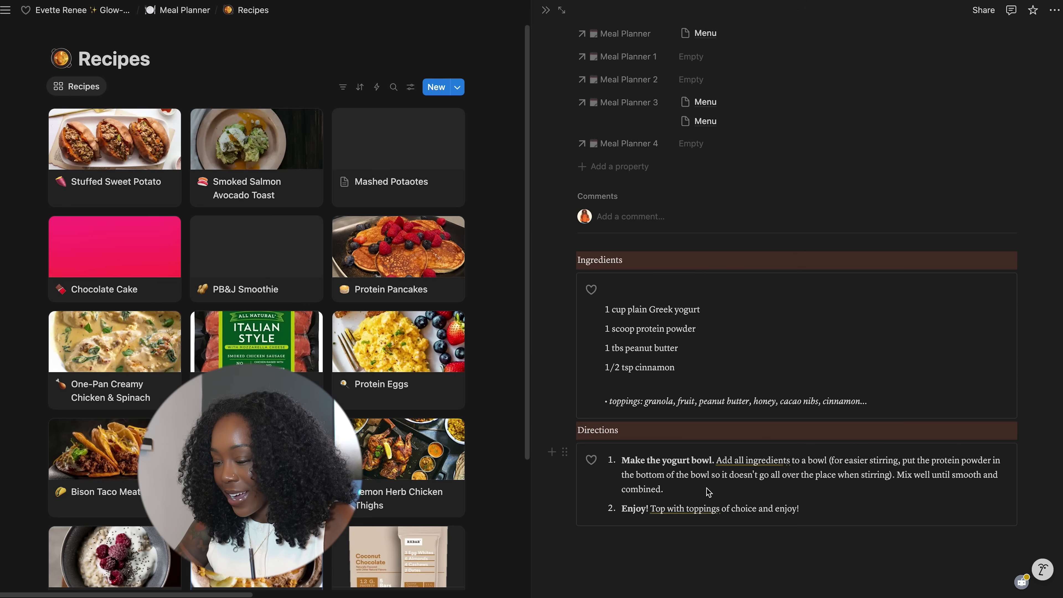
click(547, 11)
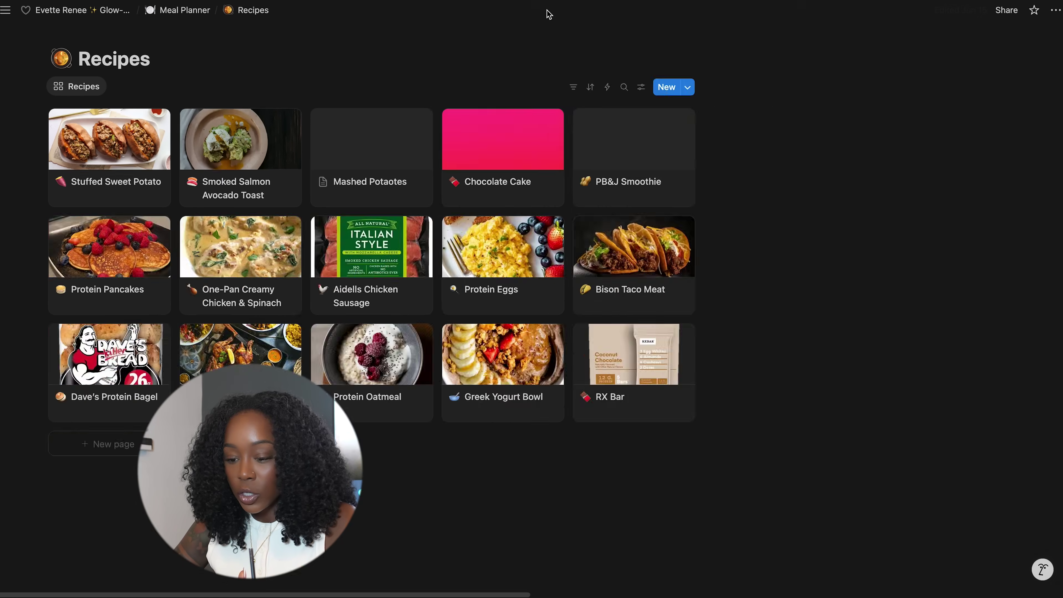
Look through the Stuffed Sweet Potato recipe's nutrition values, ingredients and directions, and close its page
click(122, 152)
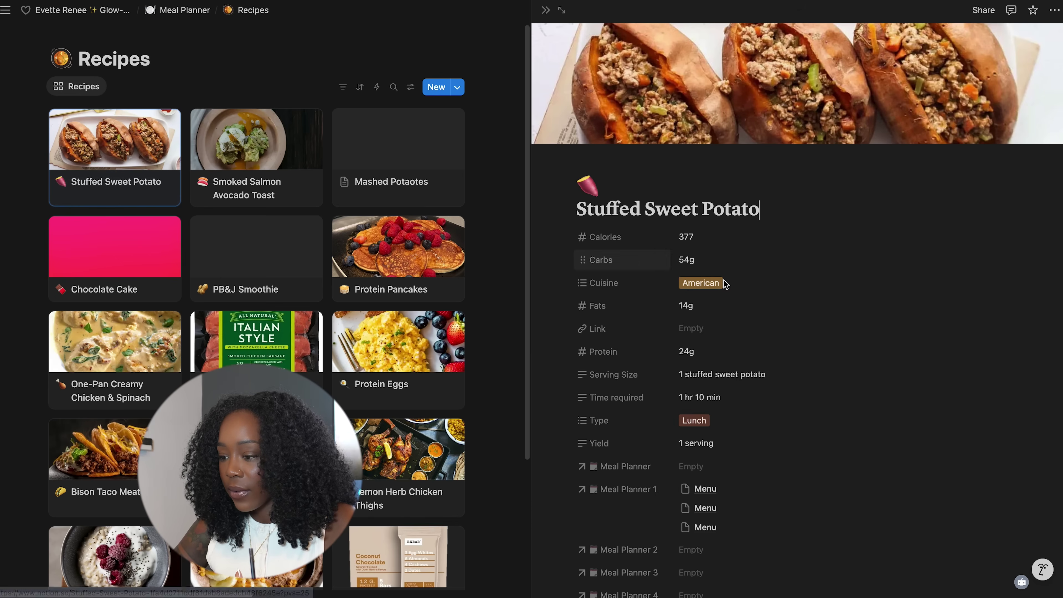
scroll(795, 335, down, 10)
scroll(794, 334, down, 8)
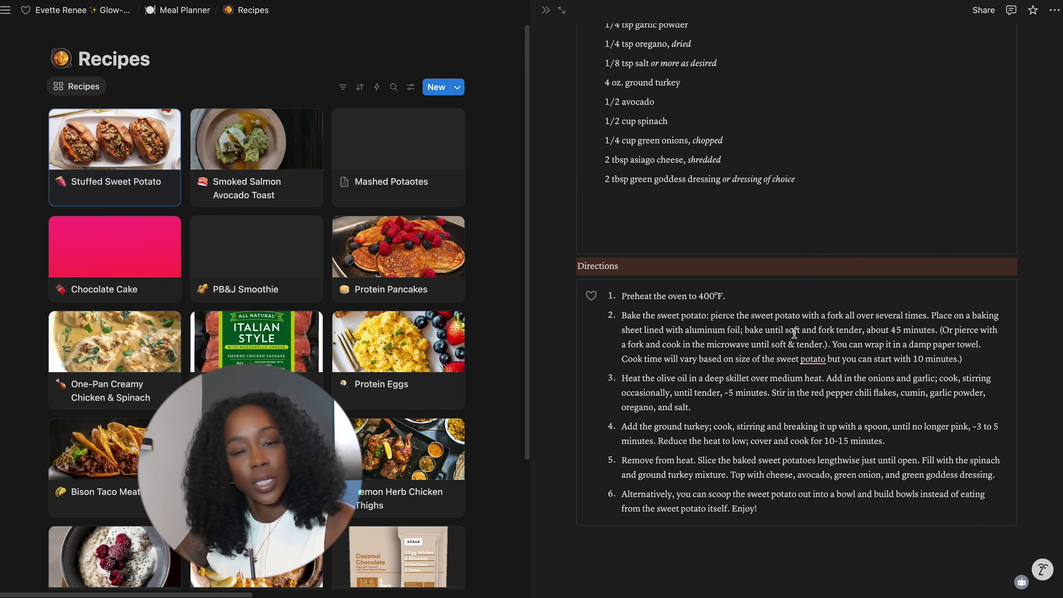
scroll(794, 333, up, 18)
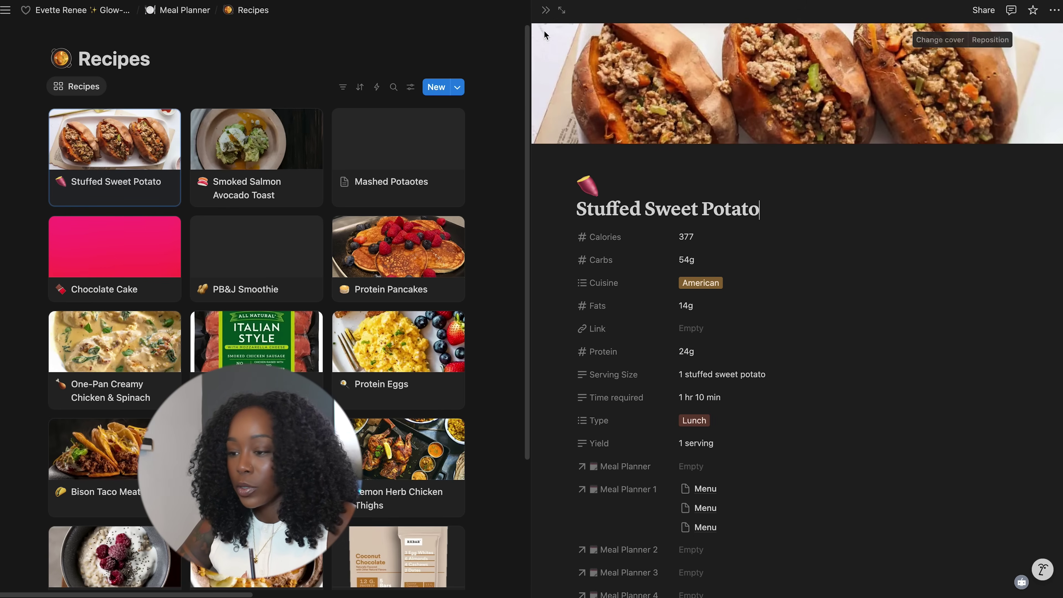
click(546, 9)
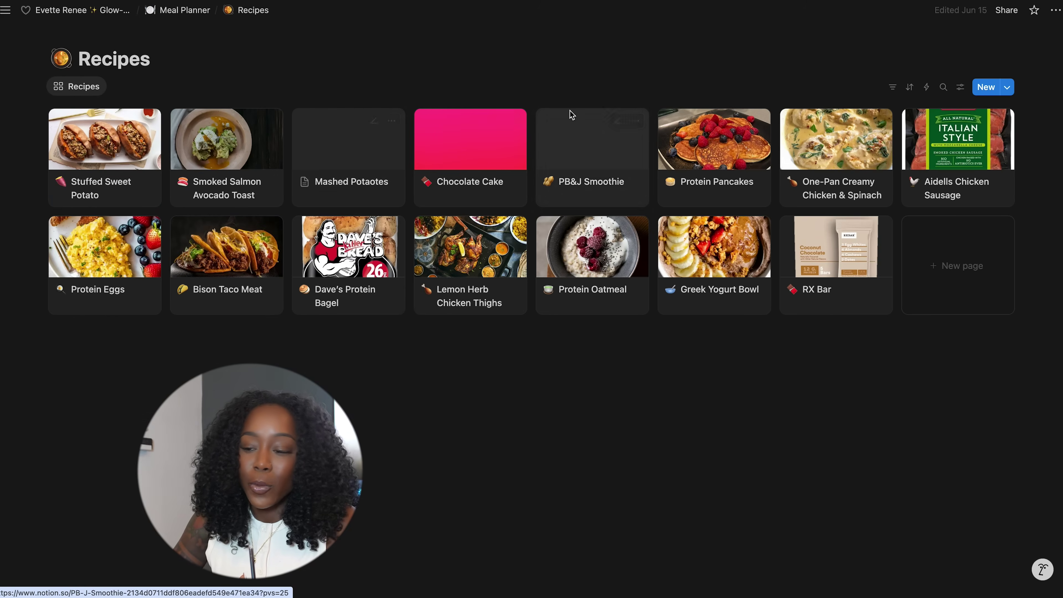
Delete the Mashed Potaotes and Chocolate Cake recipes from the Recipes database and check the Desserts gallery on the Meal Planner page
drag(387, 90, 448, 145)
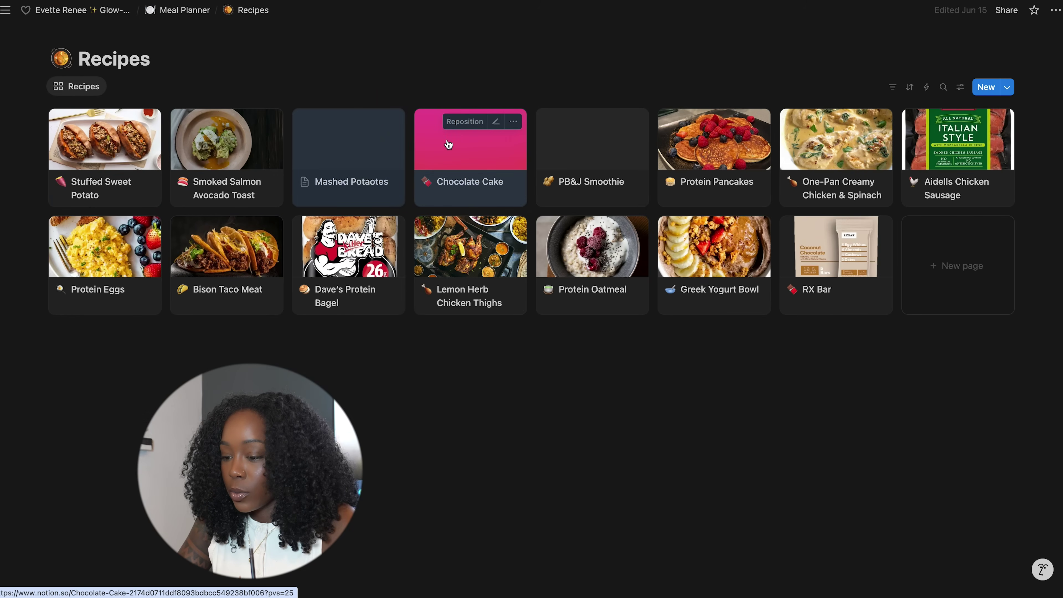
key(Delete)
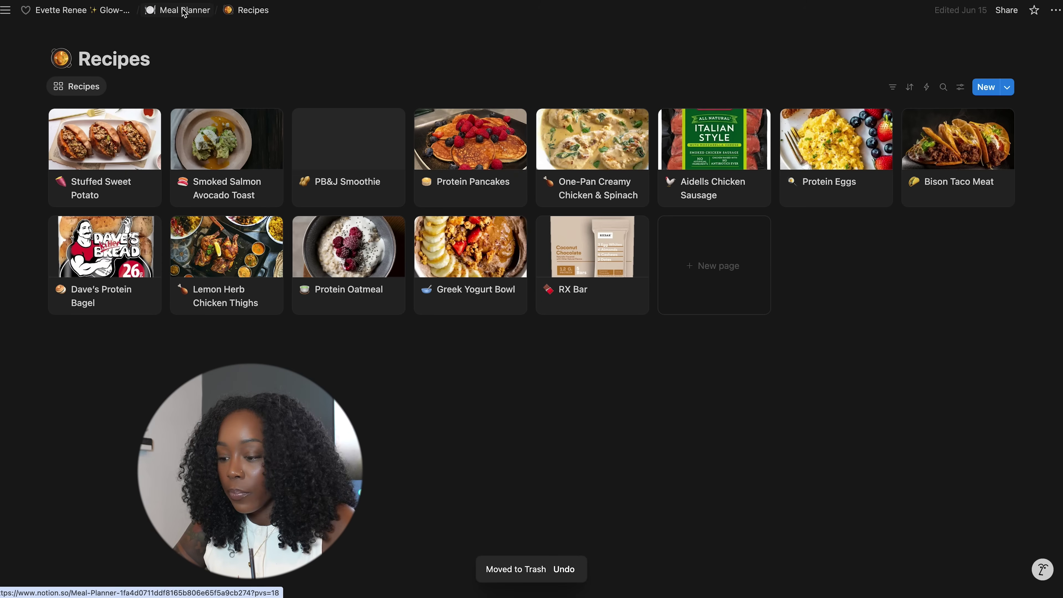
click(184, 11)
scroll(350, 430, down, 7)
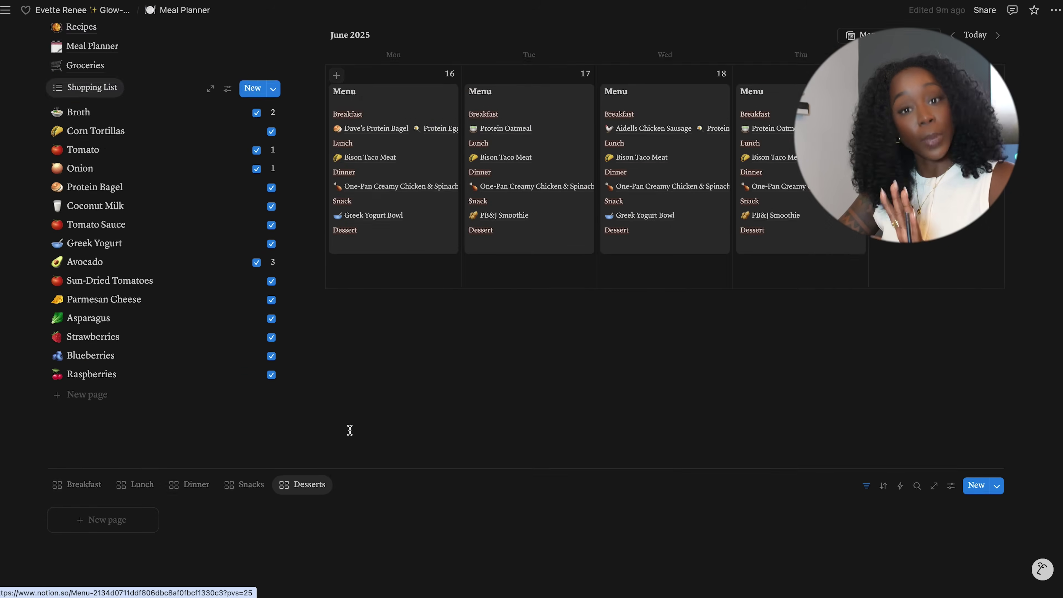
scroll(349, 430, up, 6)
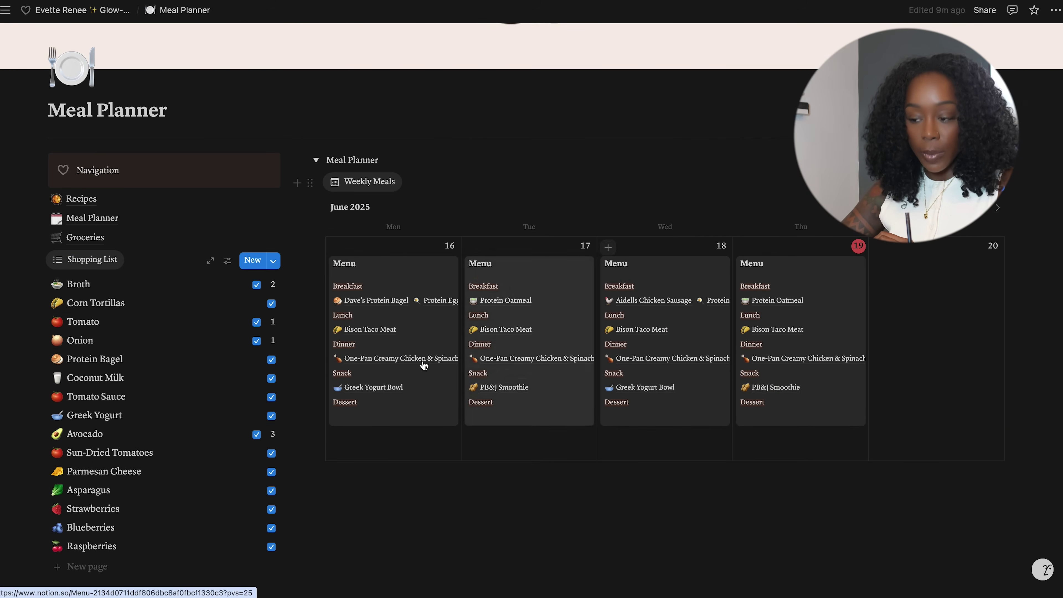
Open the Workout Tracker page from the dashboard's Personal section and view its weekly Workout Schedule
click(229, 487)
scroll(319, 479, down, 9)
scroll(318, 480, down, 3)
scroll(319, 481, down, 7)
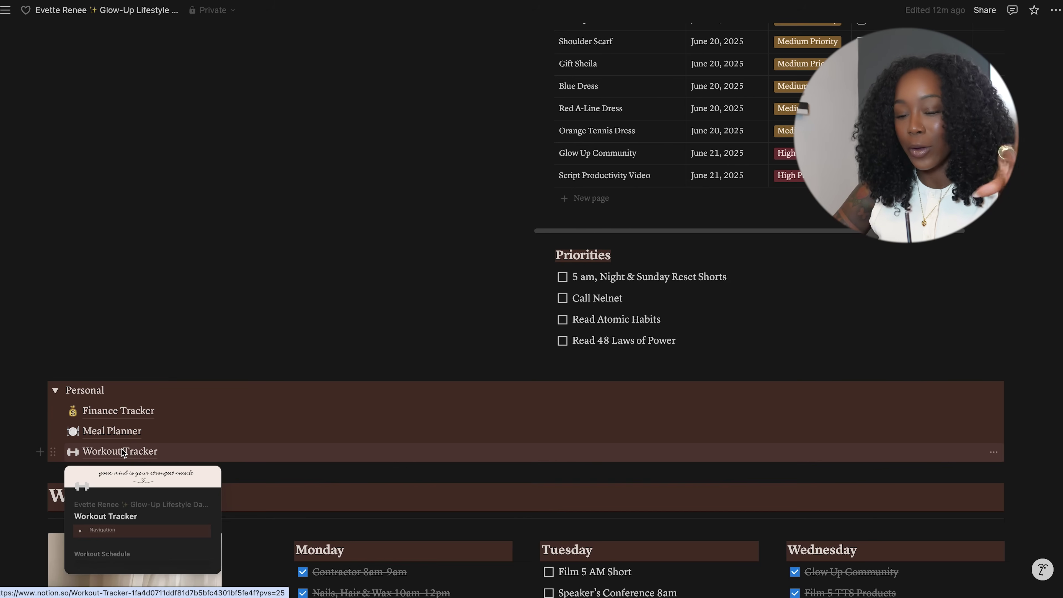
click(123, 453)
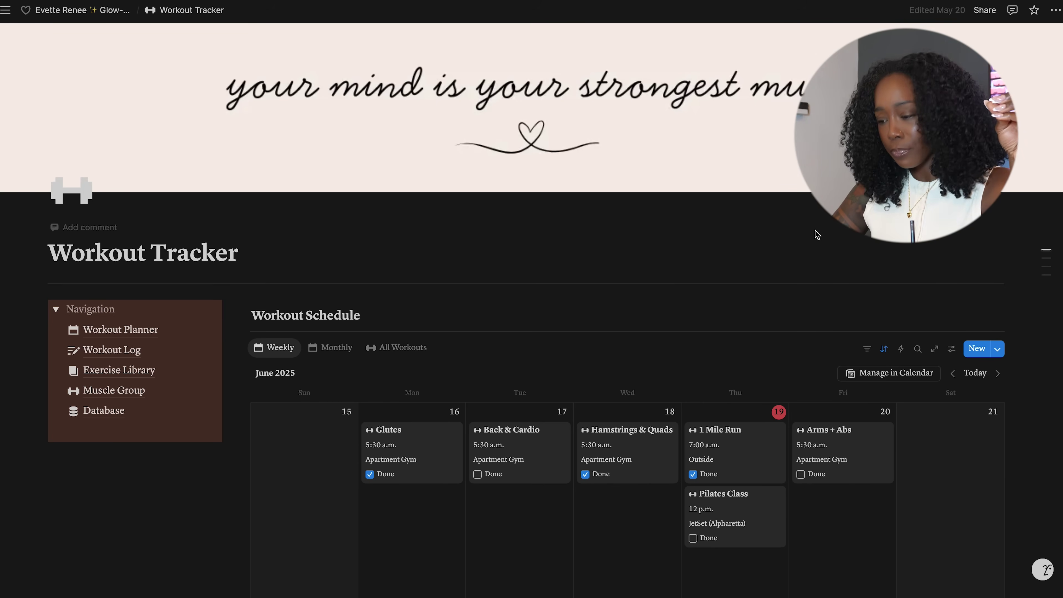
scroll(816, 235, down, 1)
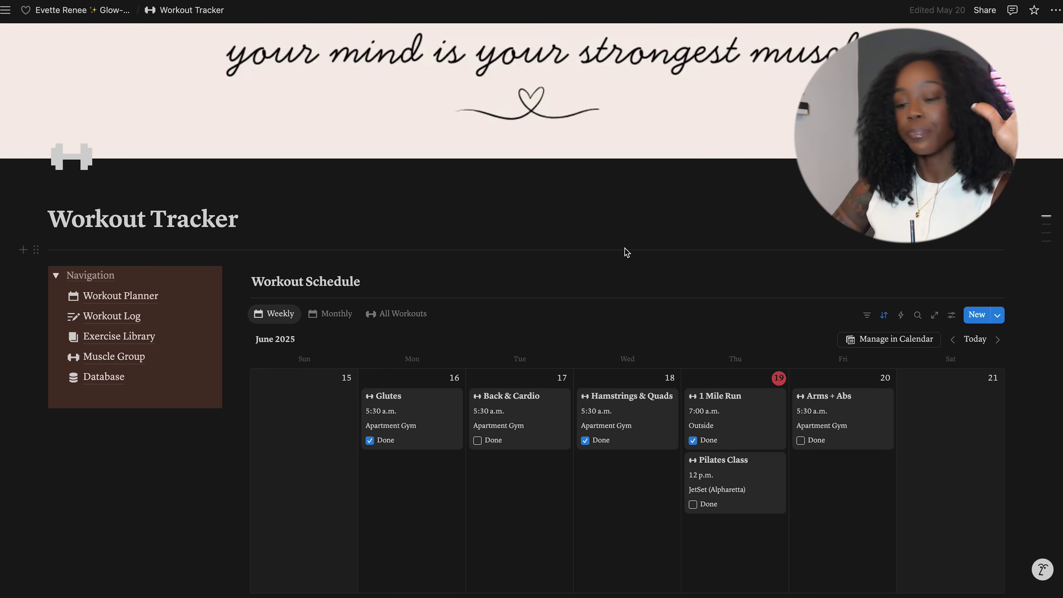
scroll(625, 251, up, 1)
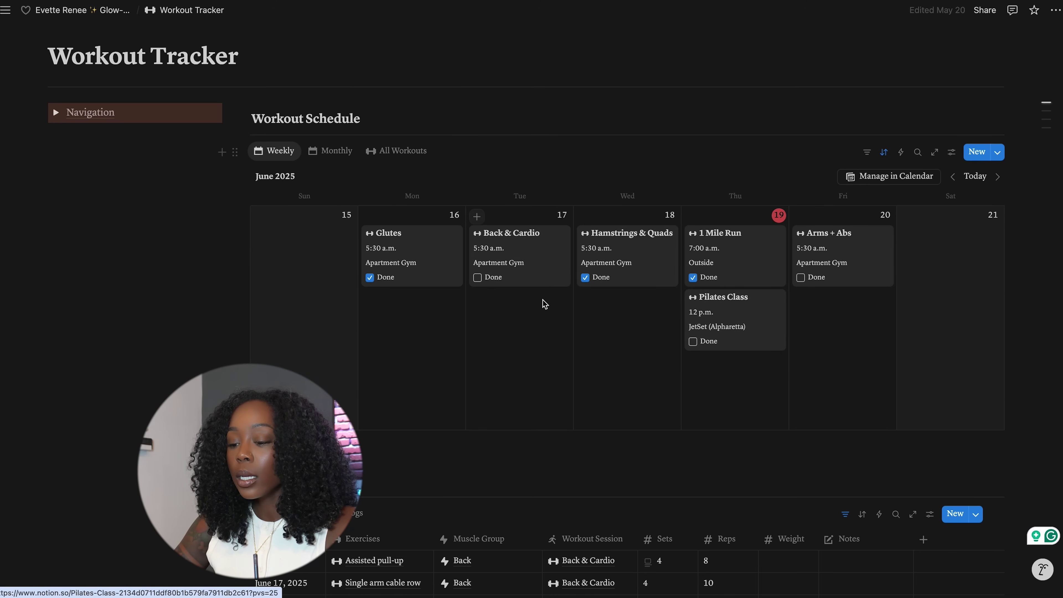
Examine the Glutes workout of June 16, including its exercises, sets, reps, weights and notes, and close its page
click(420, 250)
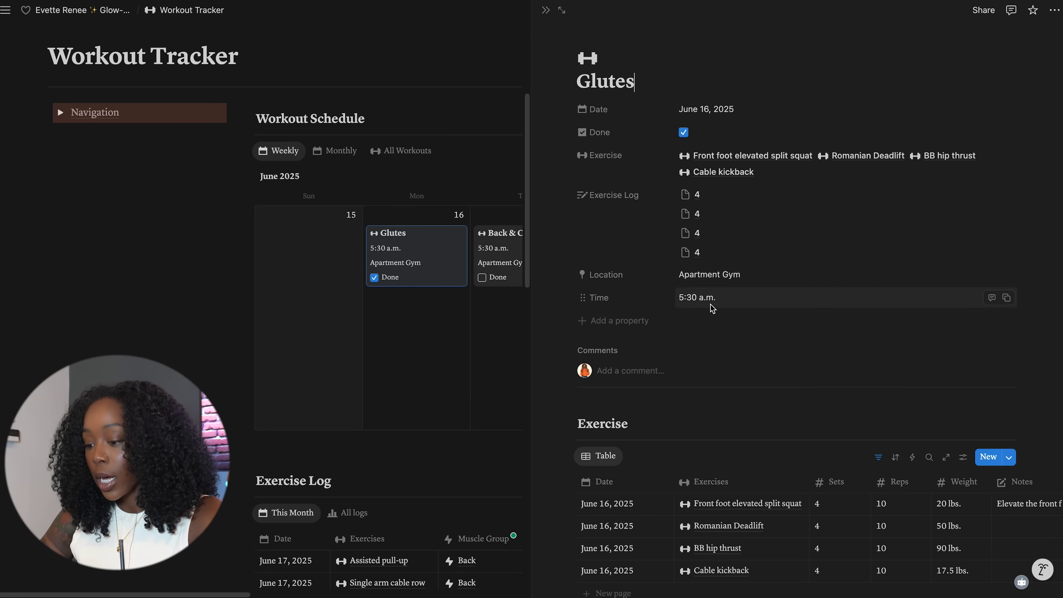
scroll(713, 308, down, 3)
scroll(791, 438, right, 1)
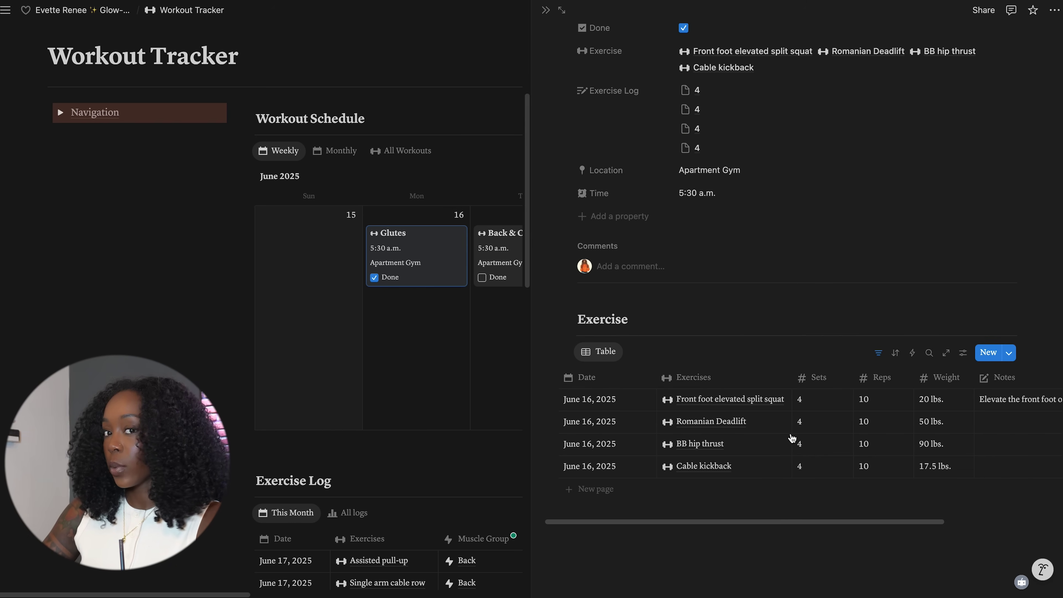
scroll(791, 438, right, 1)
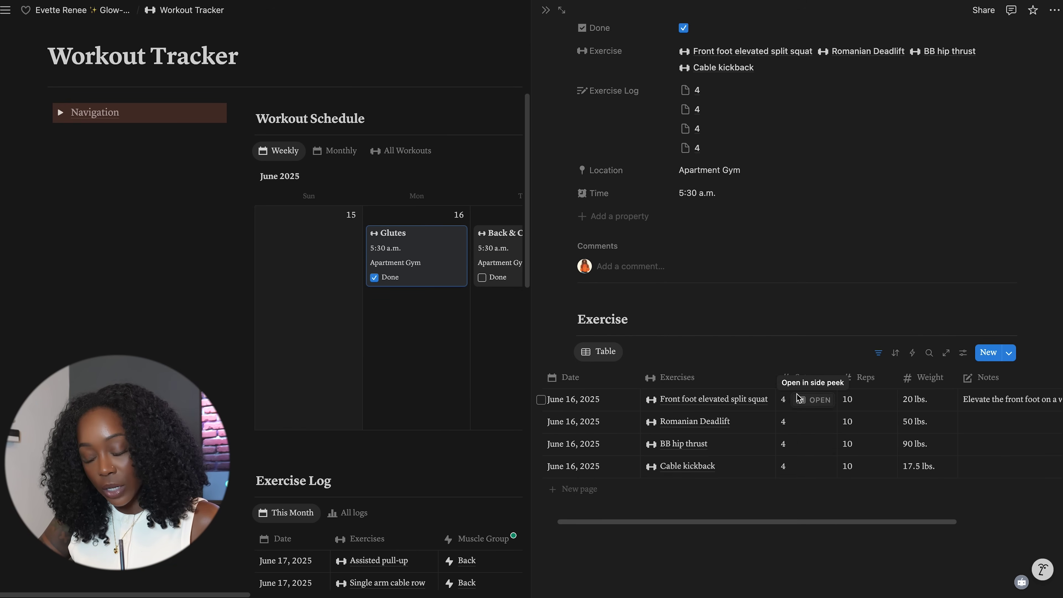
scroll(833, 423, right, 4)
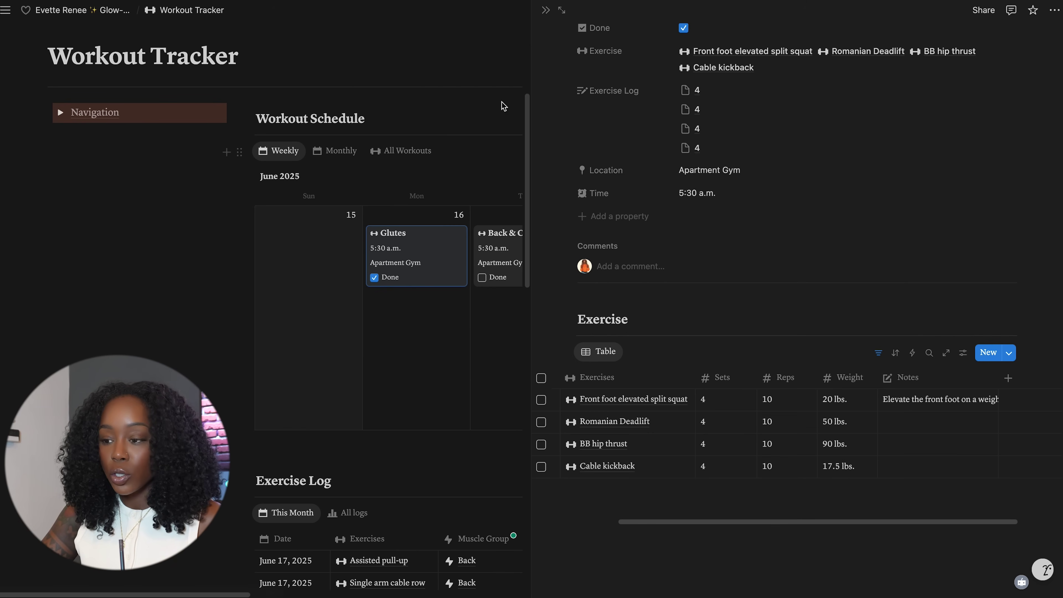
click(546, 11)
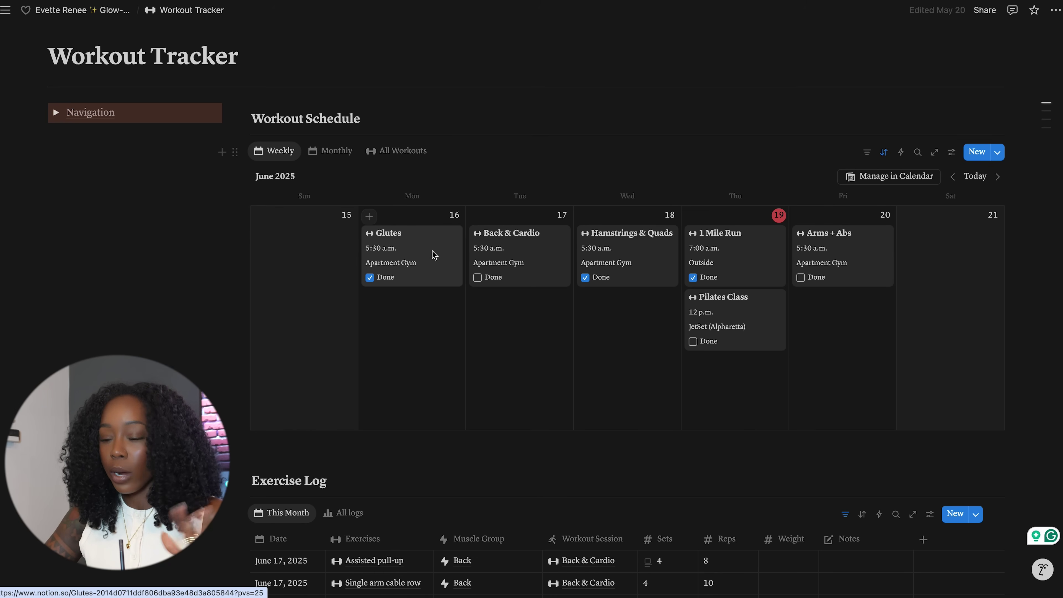
Show the Workout Schedule by month and look at the Glutes workout page from that view
click(336, 152)
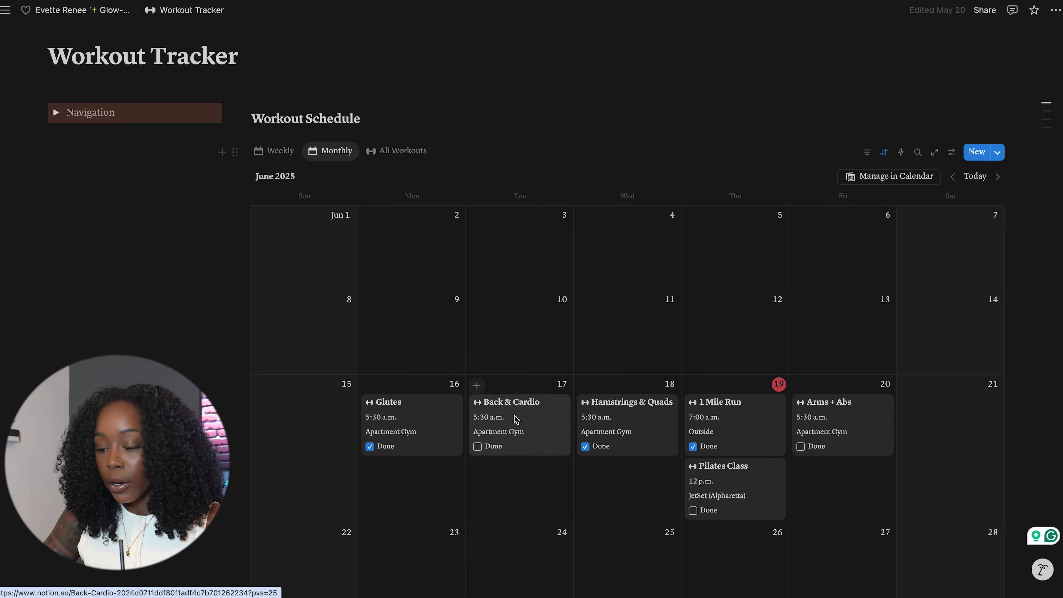
click(431, 423)
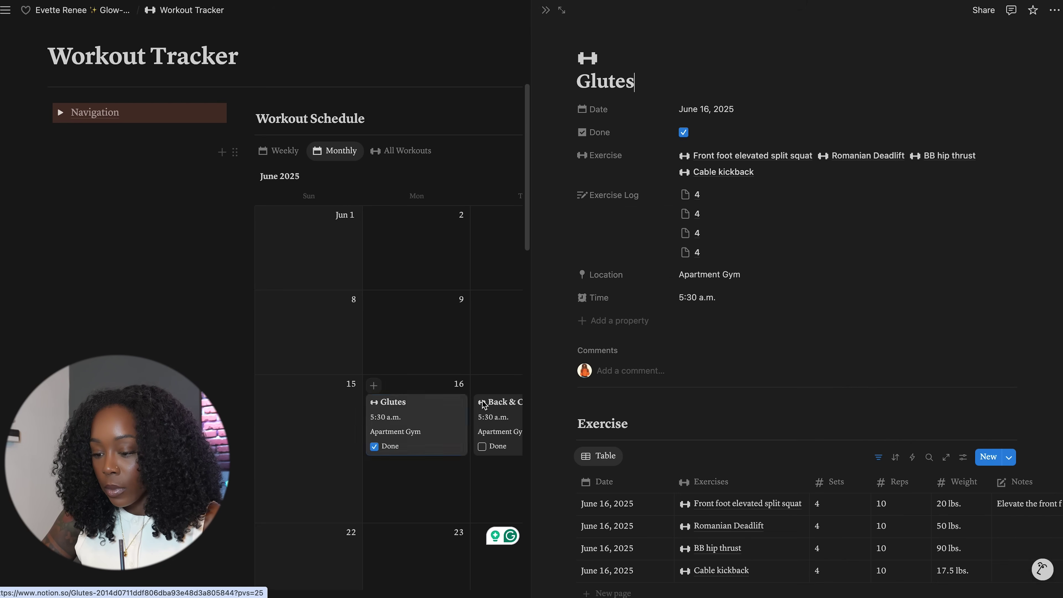
click(545, 10)
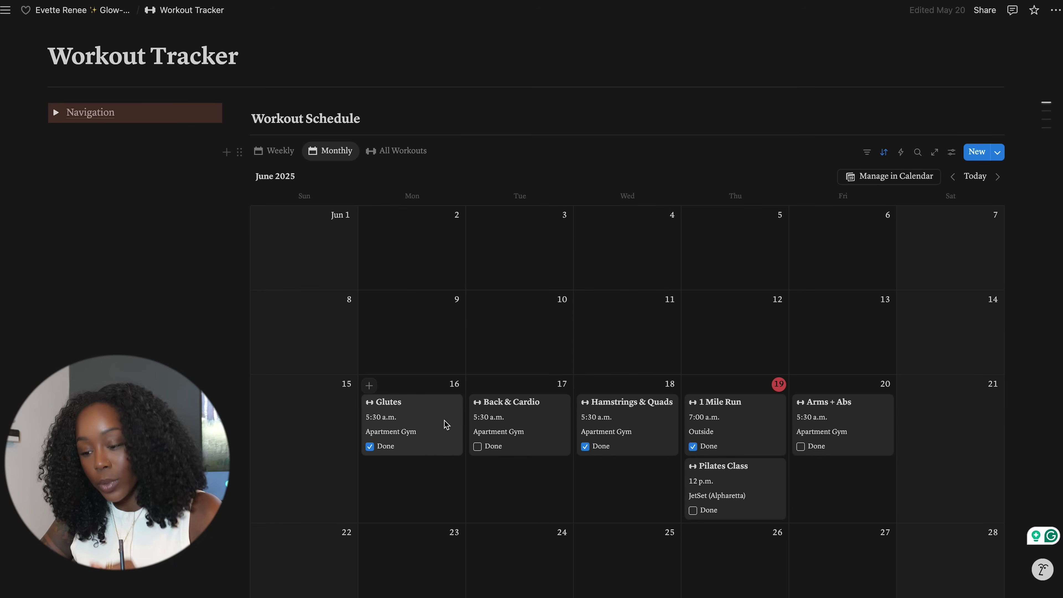
Duplicate the Glutes workout on June 16 and move the original to June 23
right_click(425, 432)
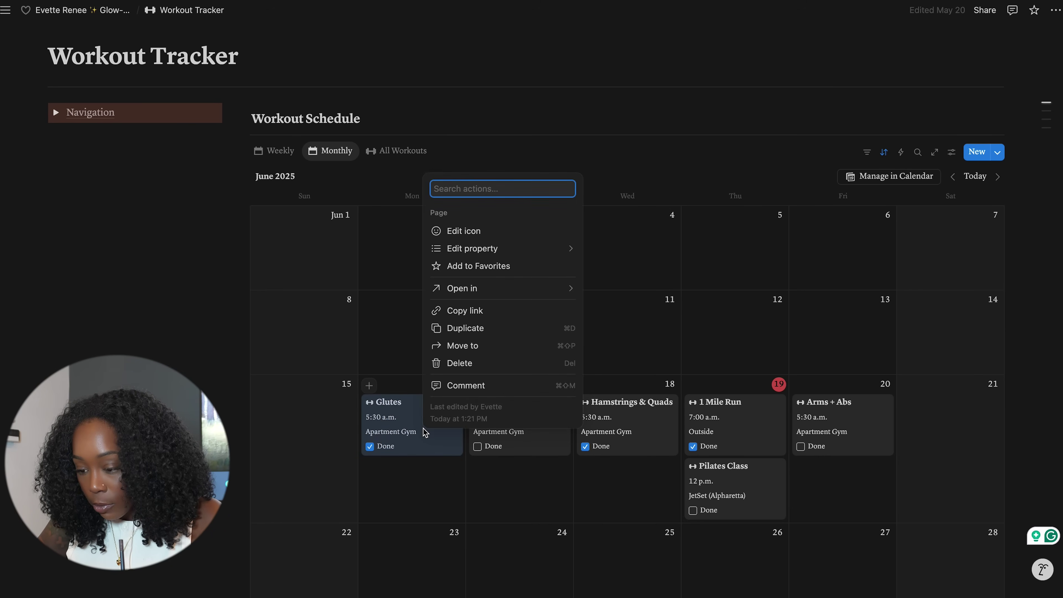
click(483, 328)
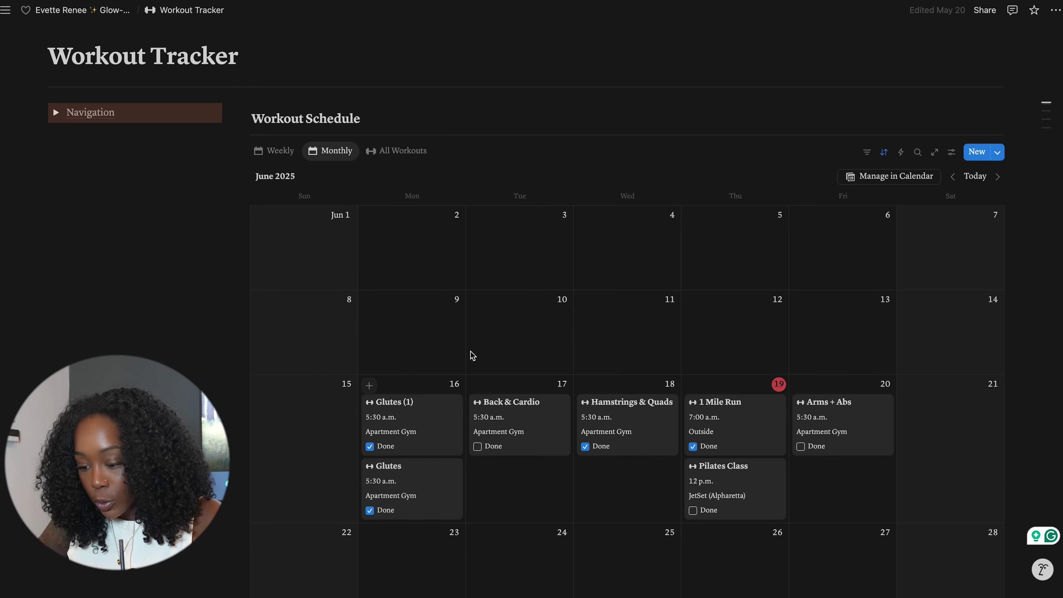
mouse_move(434, 480)
mouse_down()
mouse_move(435, 564)
mouse_move(422, 500)
mouse_move(433, 479)
mouse_up()
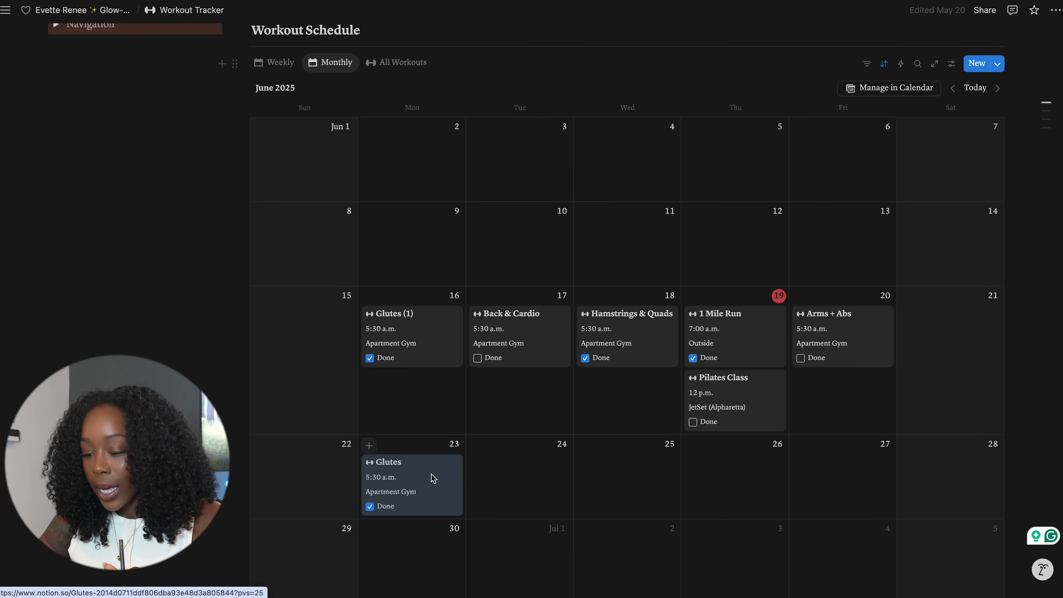
Delete the Glutes workout on June 23, and check the Workout Schedule's weekly and monthly views
key(BackSpace)
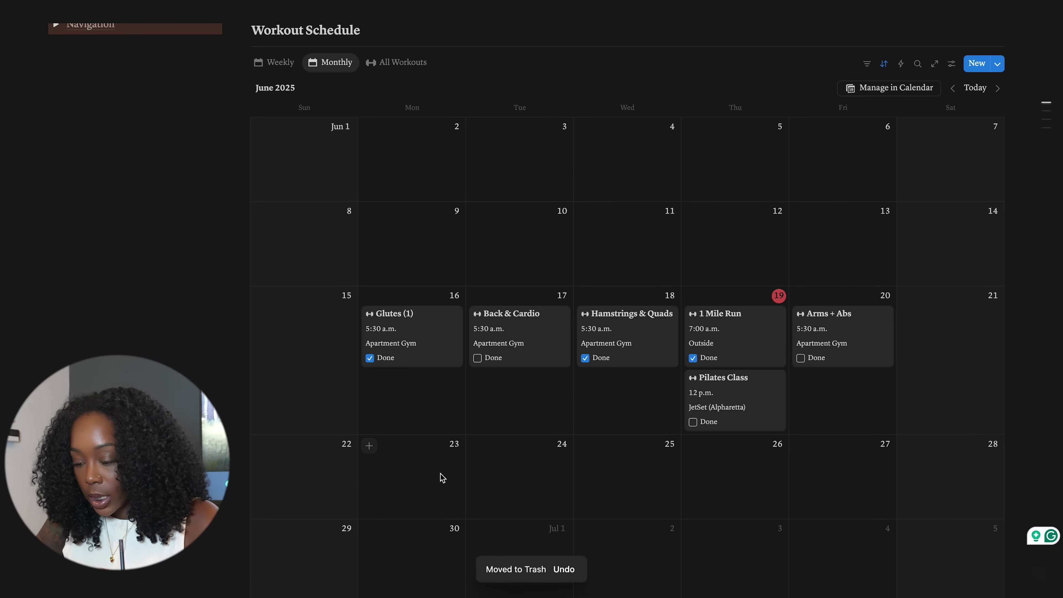
click(277, 63)
click(315, 69)
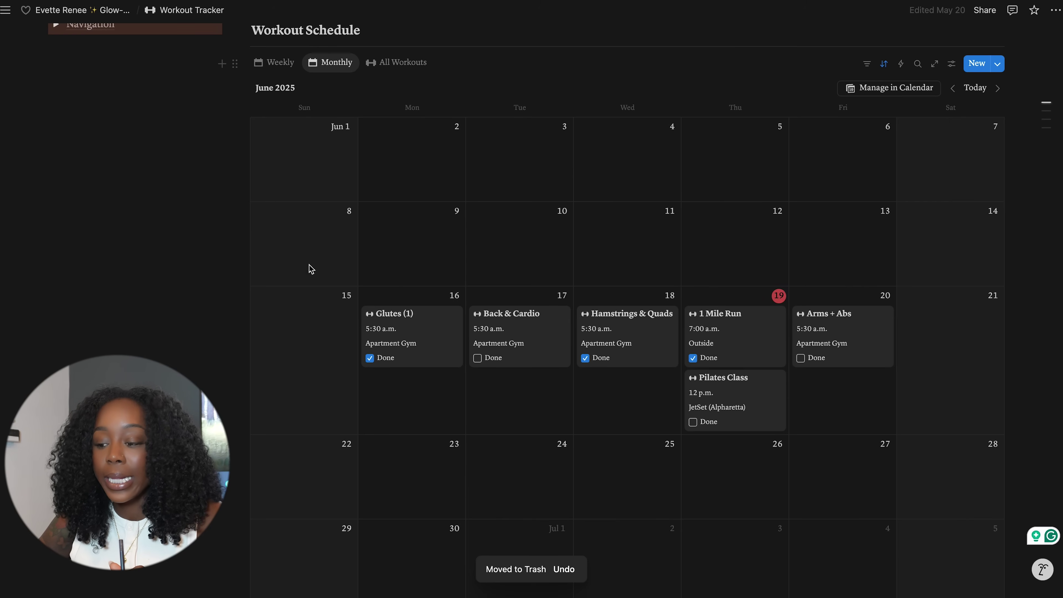
mouse_move(423, 331)
mouse_down()
mouse_move(423, 256)
mouse_move(432, 340)
mouse_up()
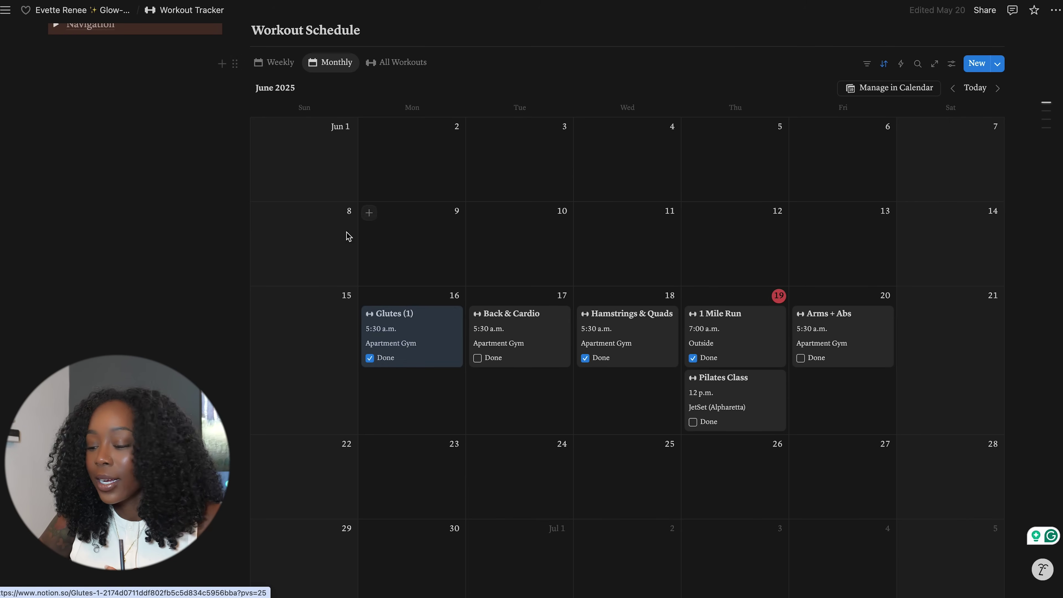
Look through the Workout Schedule's All Workouts and calendar views, and move the Back & Cardio workout to June 21 in the weekly one
click(391, 64)
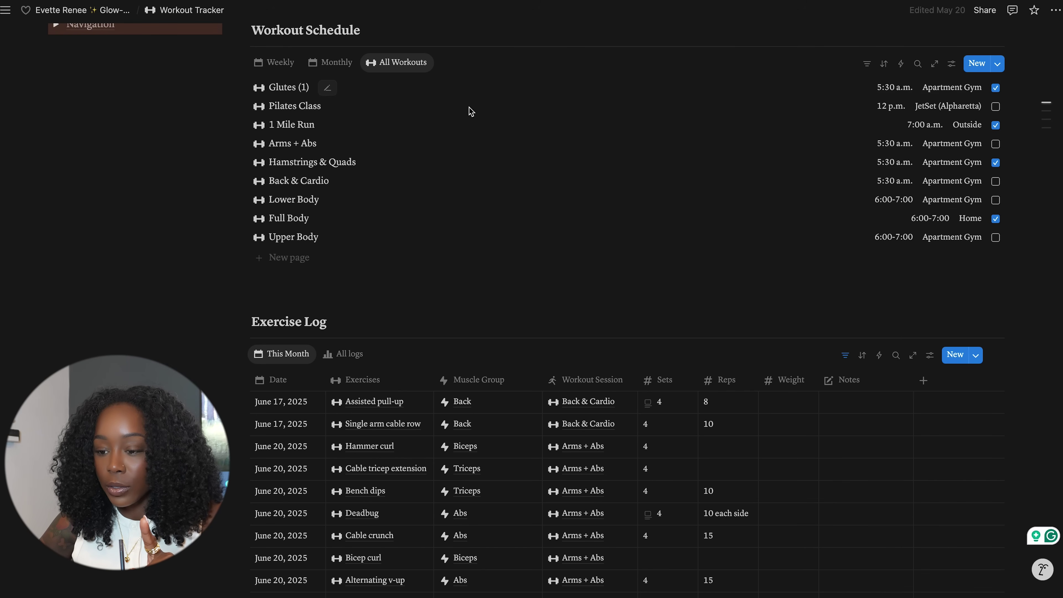
click(280, 64)
click(318, 64)
click(275, 66)
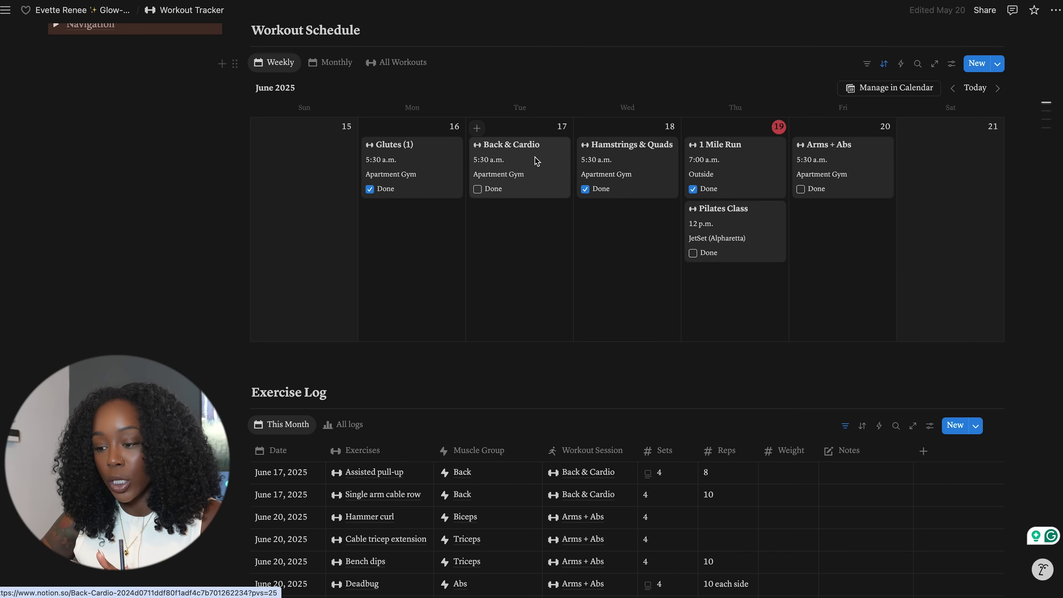
drag(534, 171, 943, 188)
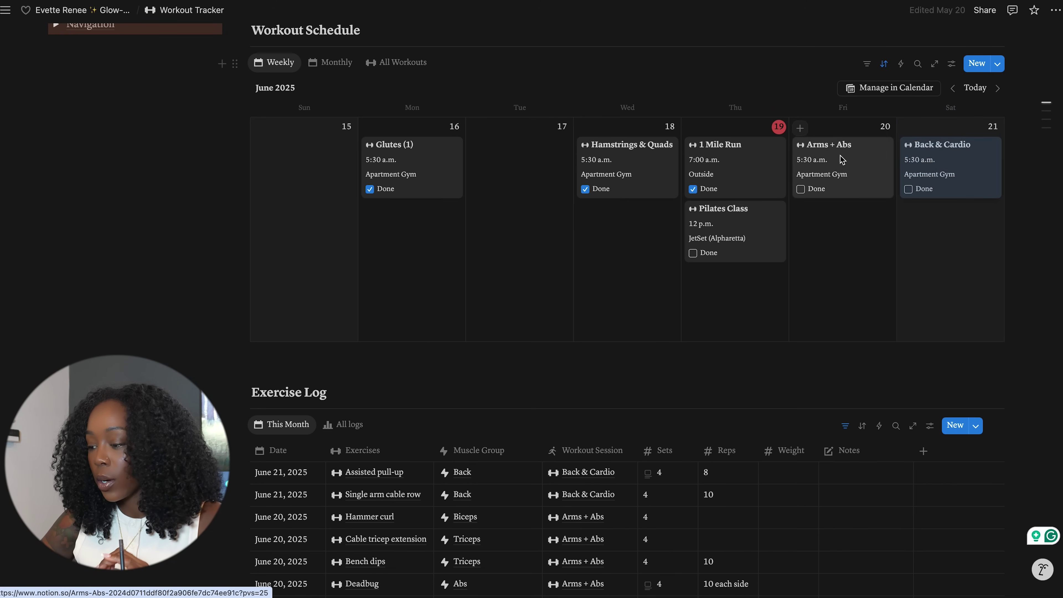
Look at the Pilates Class page and delete that workout from June 19
click(769, 225)
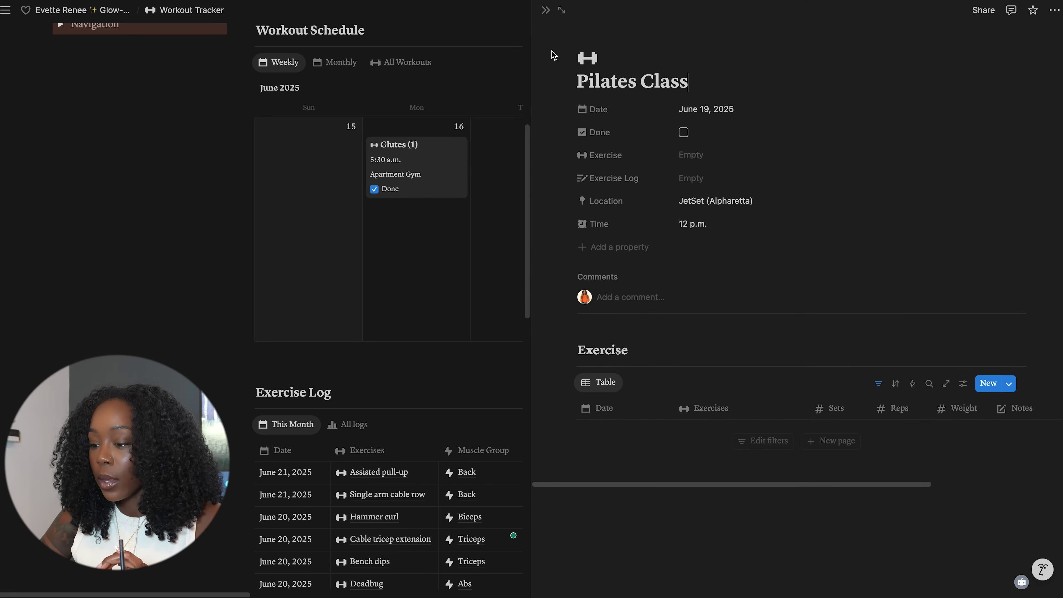
click(545, 10)
drag(720, 285, 754, 234)
key(BackSpace)
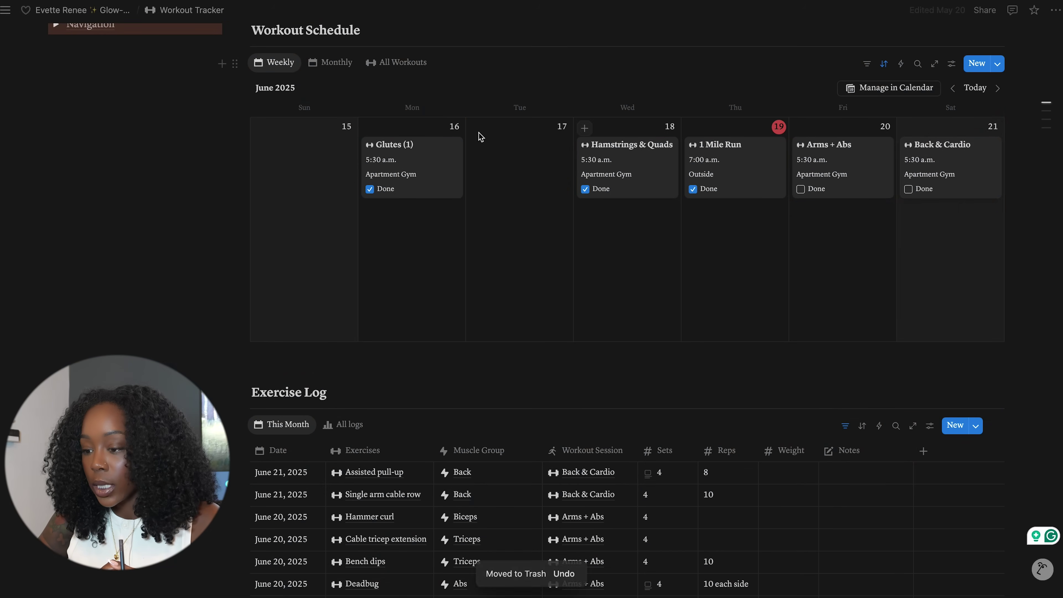
Add a new workout on June 17 in the weekly schedule and name it "Cardio + Back"
click(478, 128)
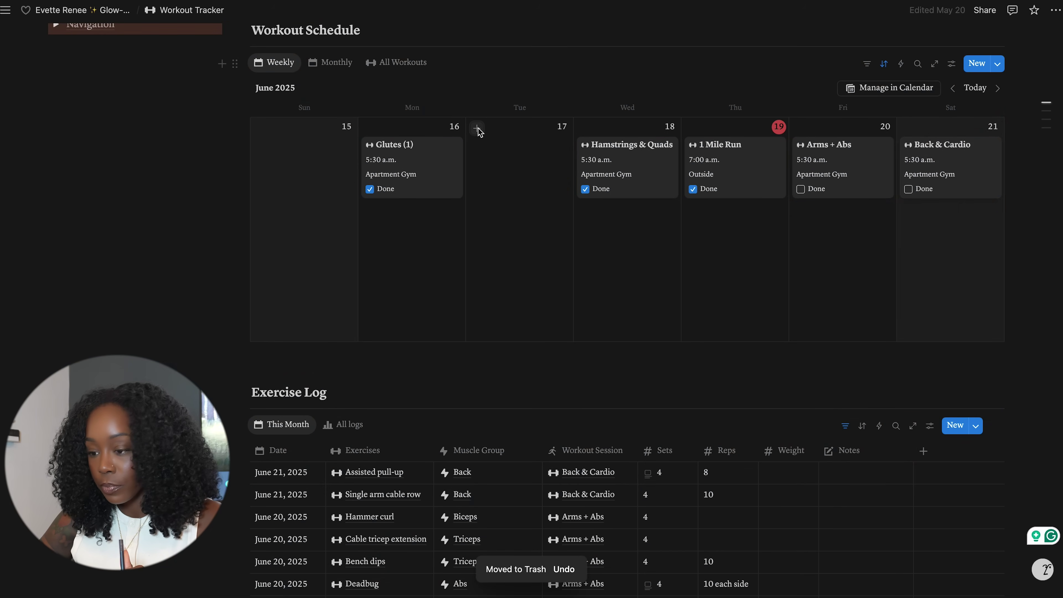
double_click(628, 84)
click(628, 84)
triple_click(628, 84)
text(Ca)
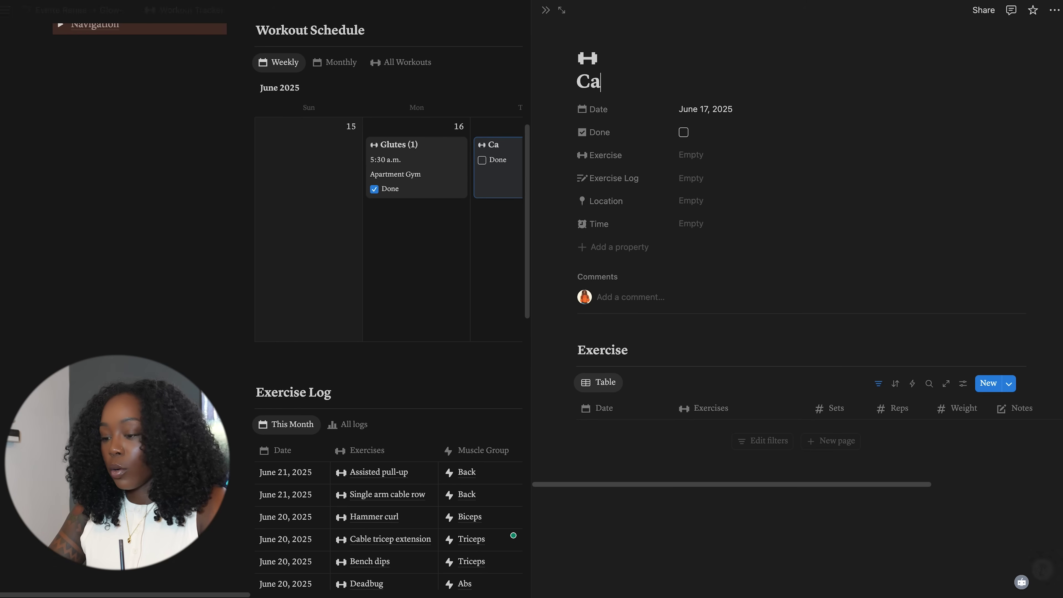
text(rdio + Back)
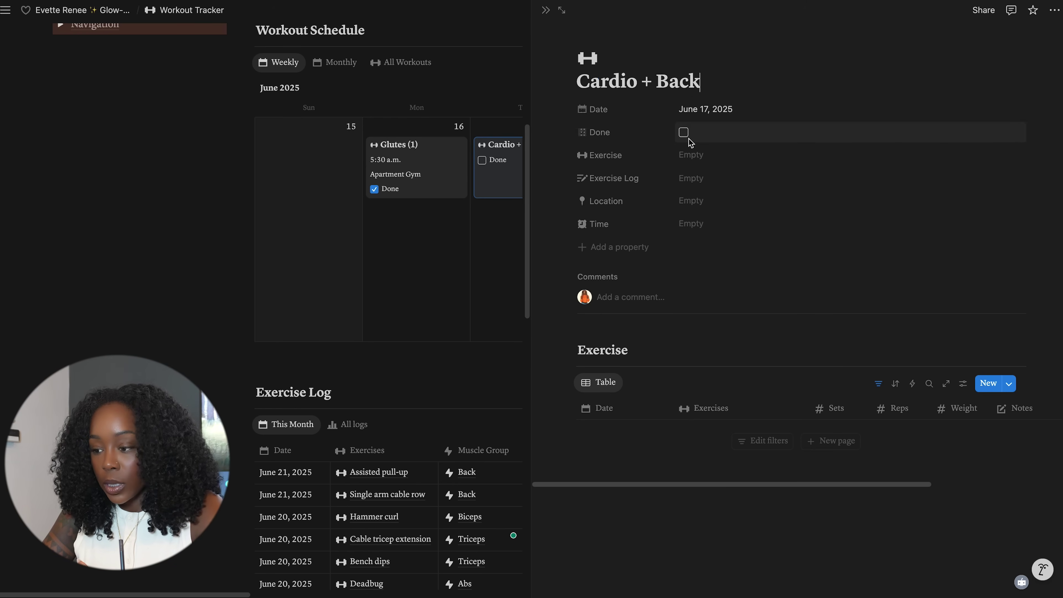
Set the Cardio + Back workout's location to "LA Fitness" and its time to "6pm"
click(701, 201)
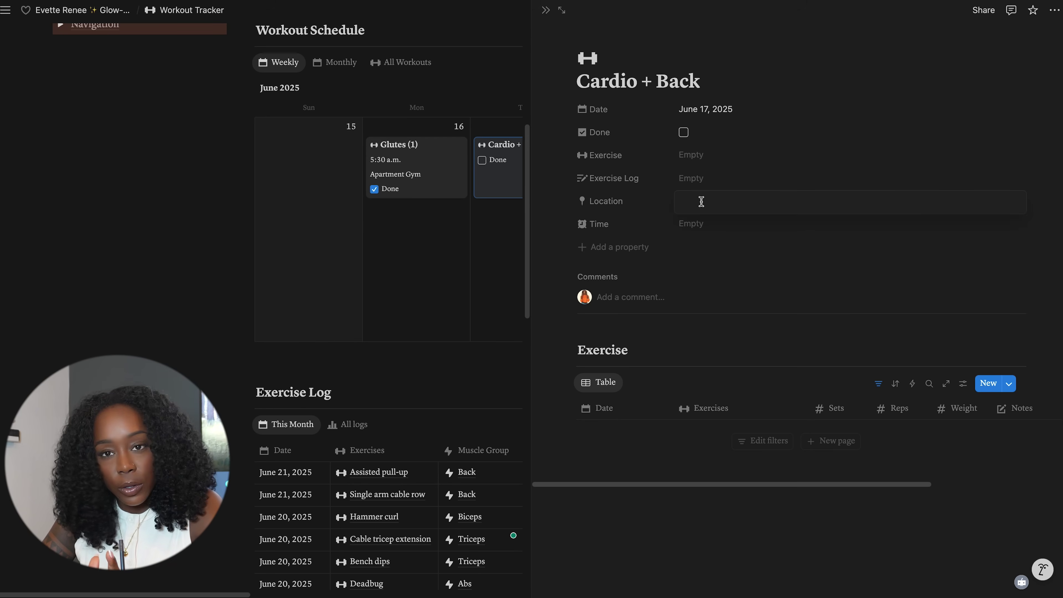
text(LA Fitness)
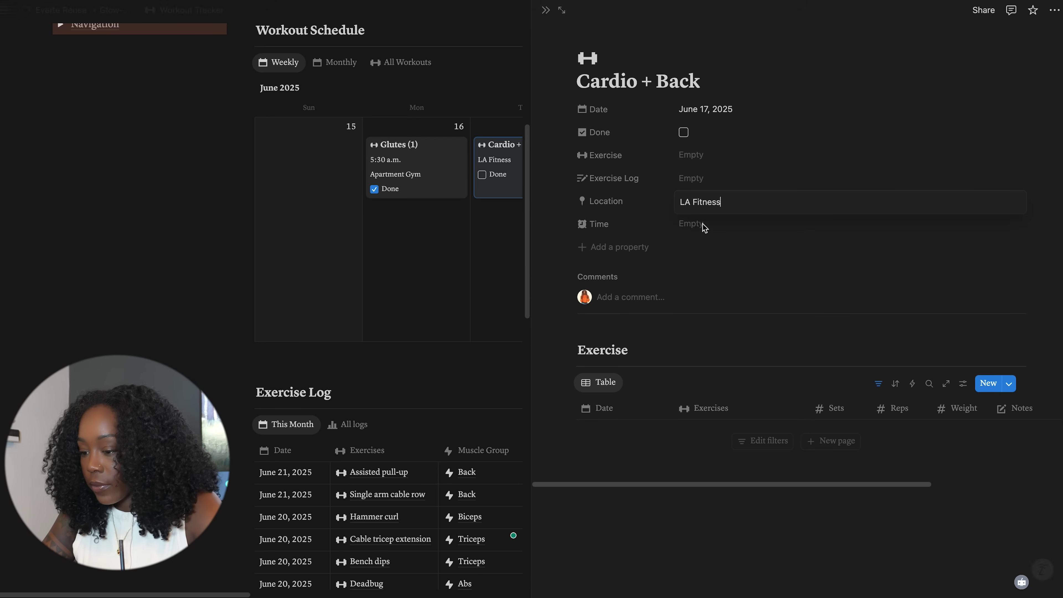
click(687, 227)
click(693, 225)
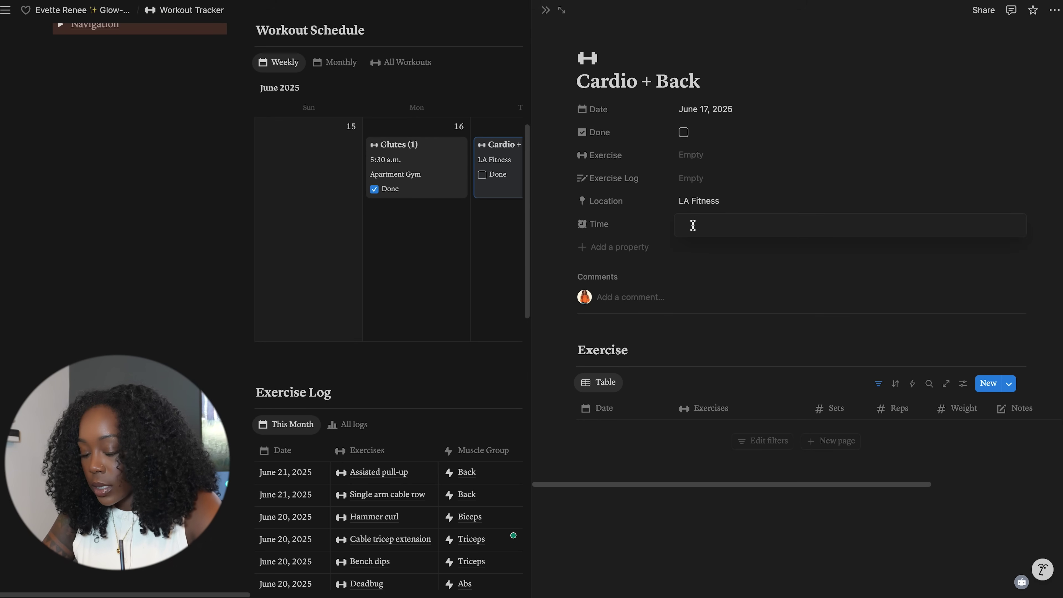
text(6pm)
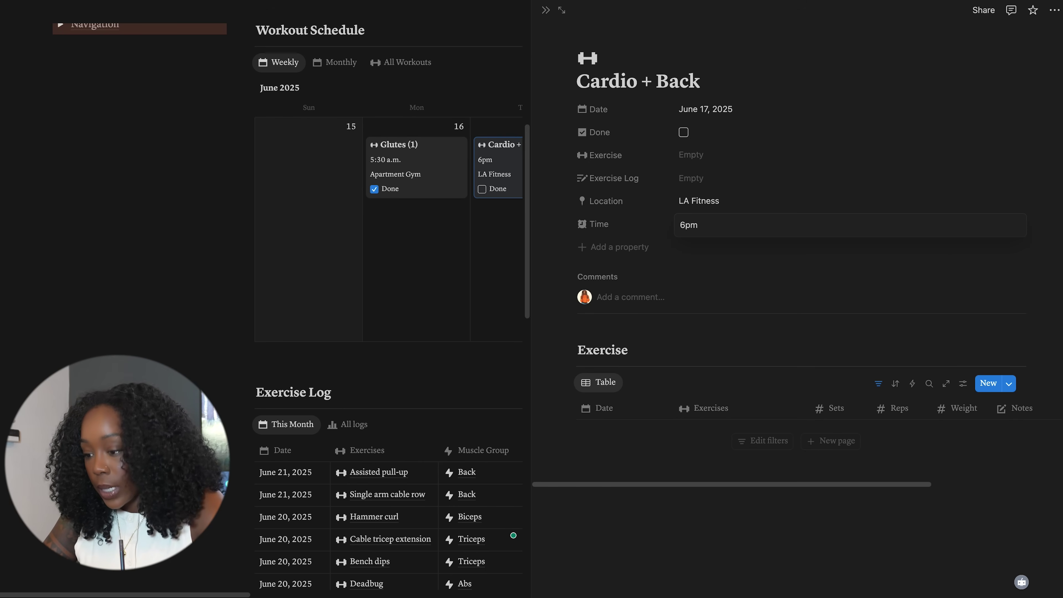
click(622, 439)
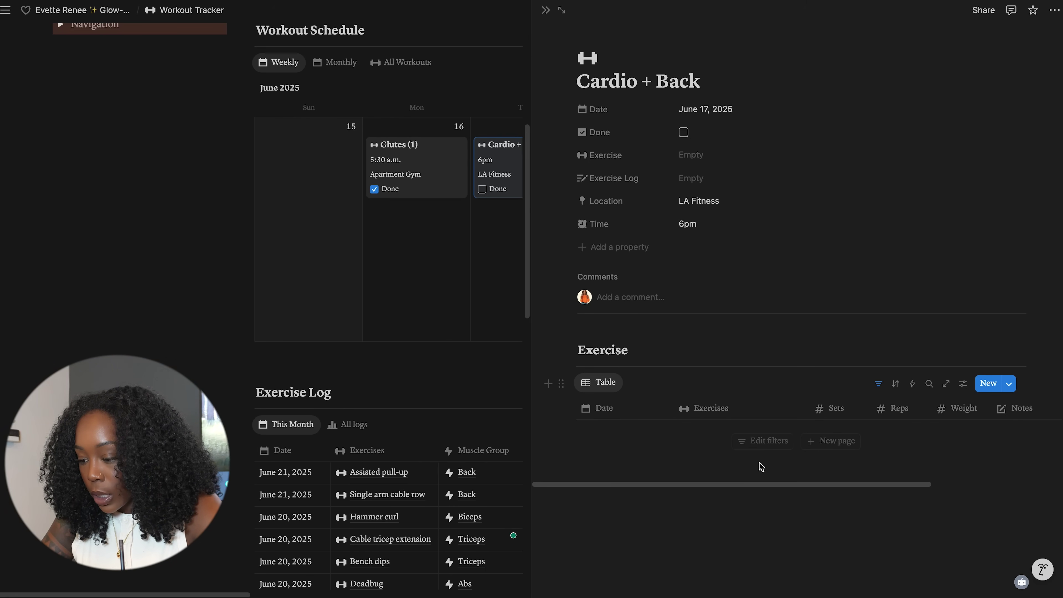
Add an entry to the workout's Exercise table and link it to the Lat Pull Down exercise
click(820, 441)
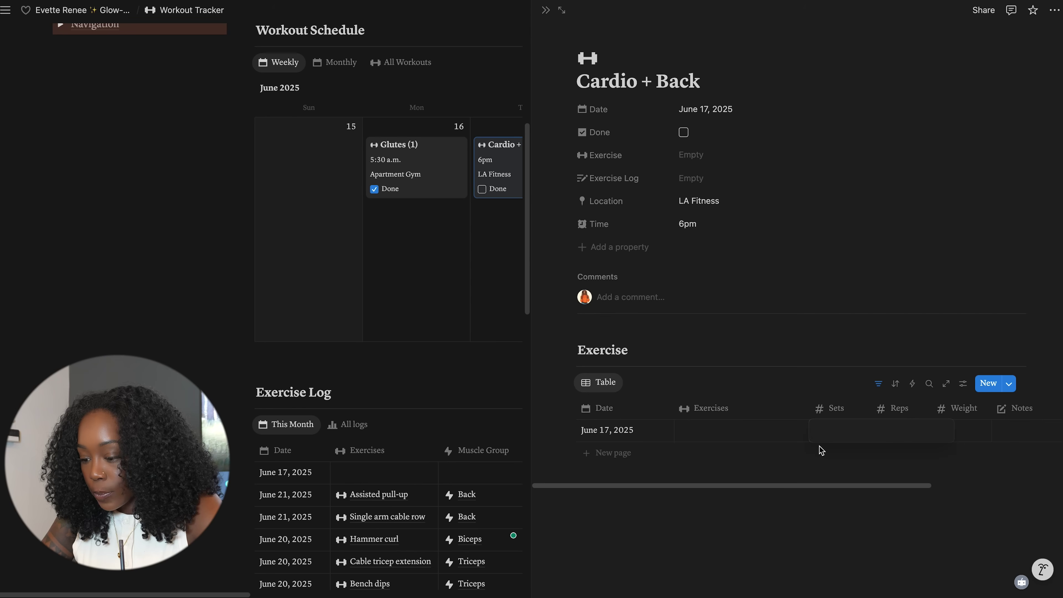
click(683, 435)
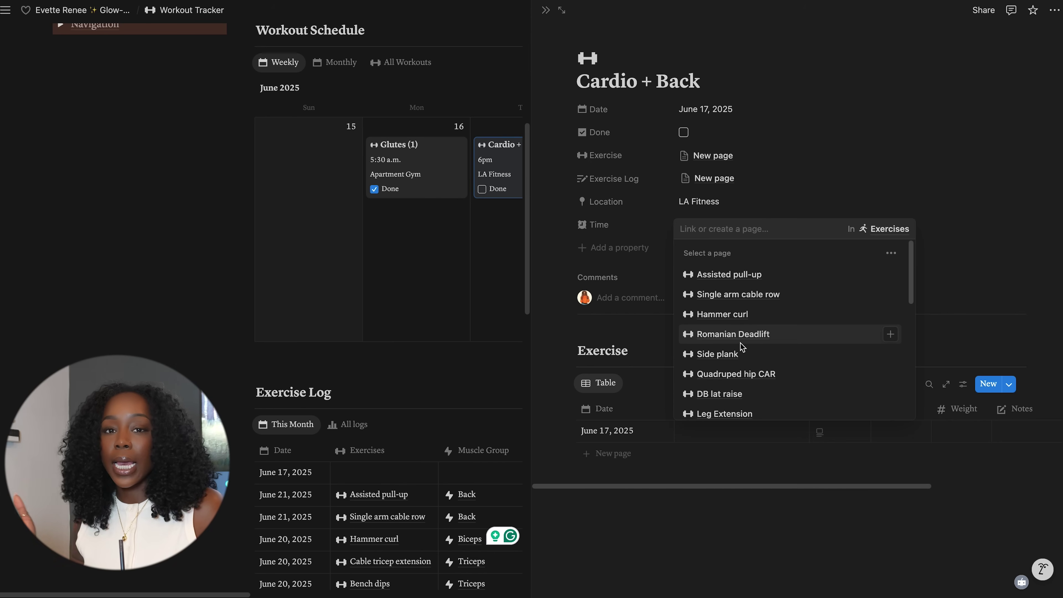
text(Lat pull)
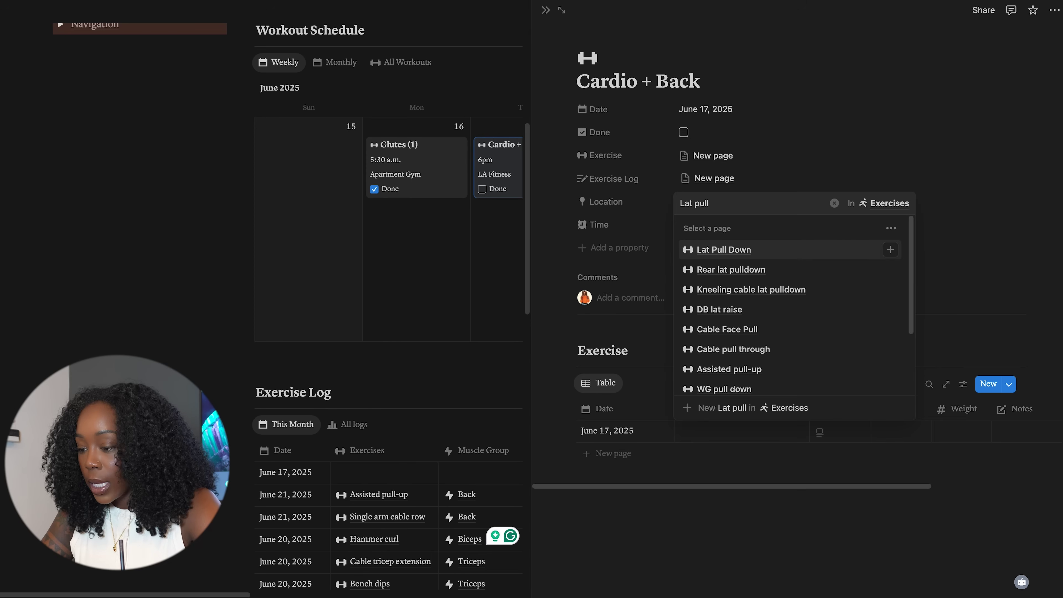
click(729, 249)
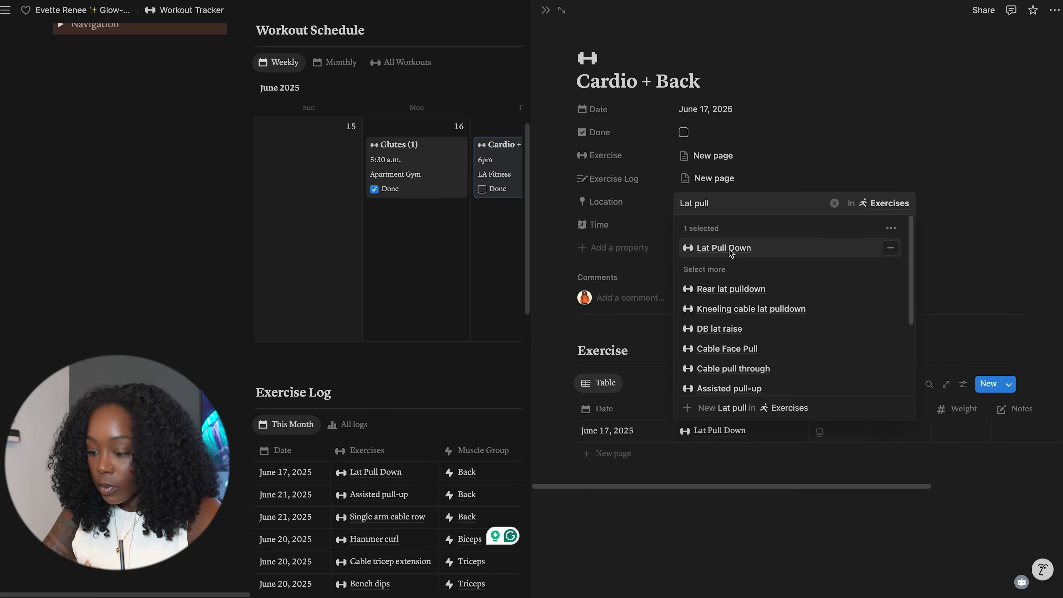
Set the Lat Pull Down entry to 4 sets, 15 reps and a weight of "15 lbs."
click(837, 437)
click(822, 440)
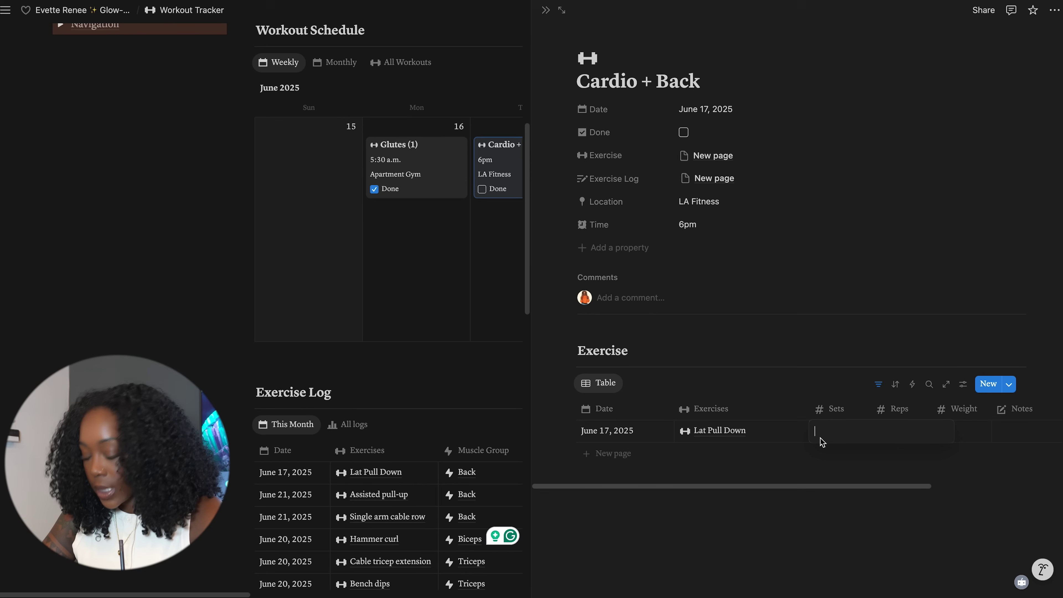
text(4)
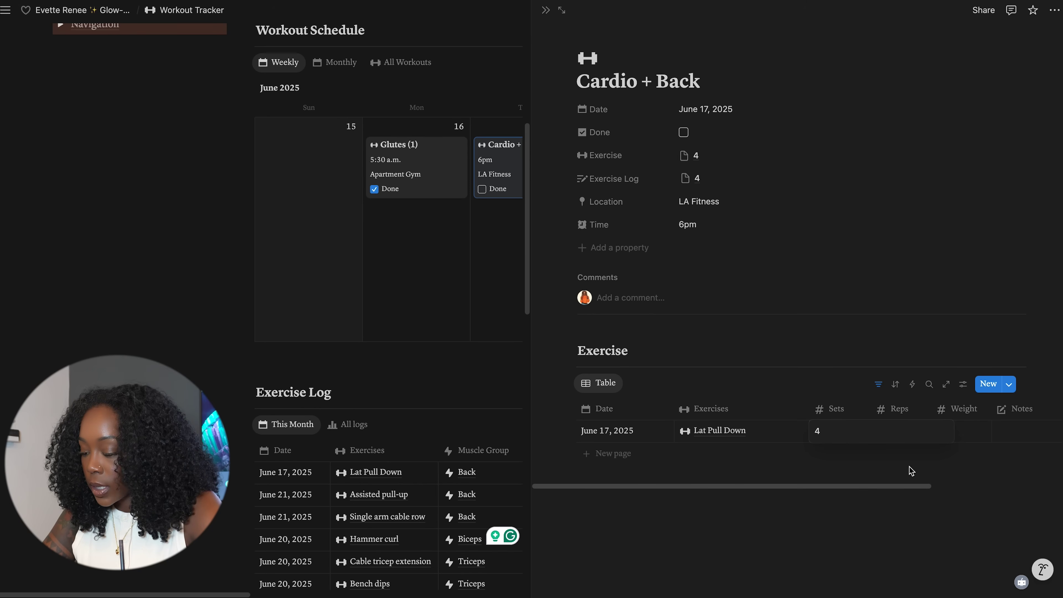
click(890, 432)
text(15)
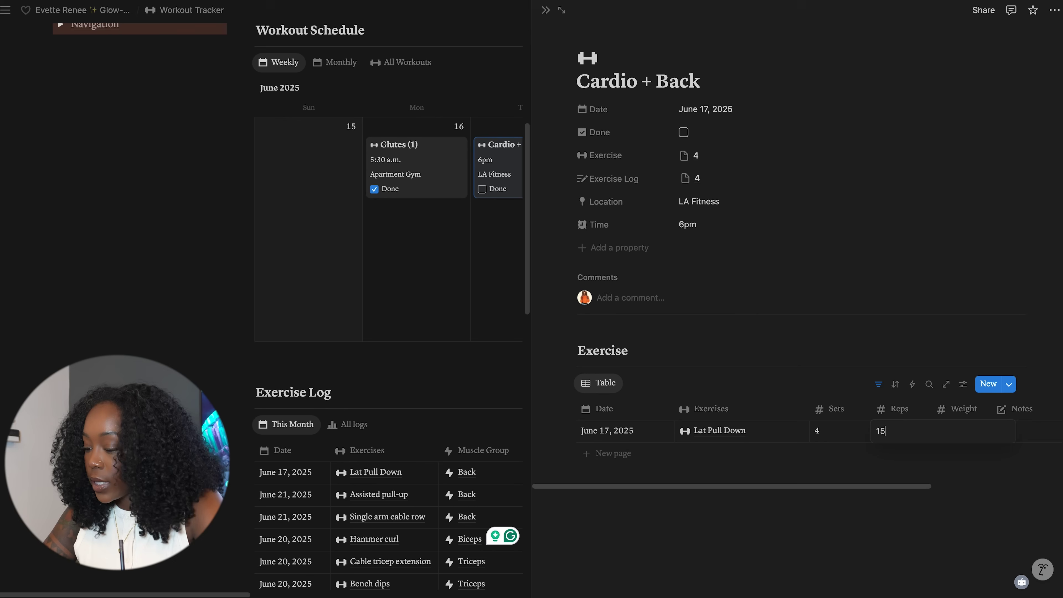
click(956, 437)
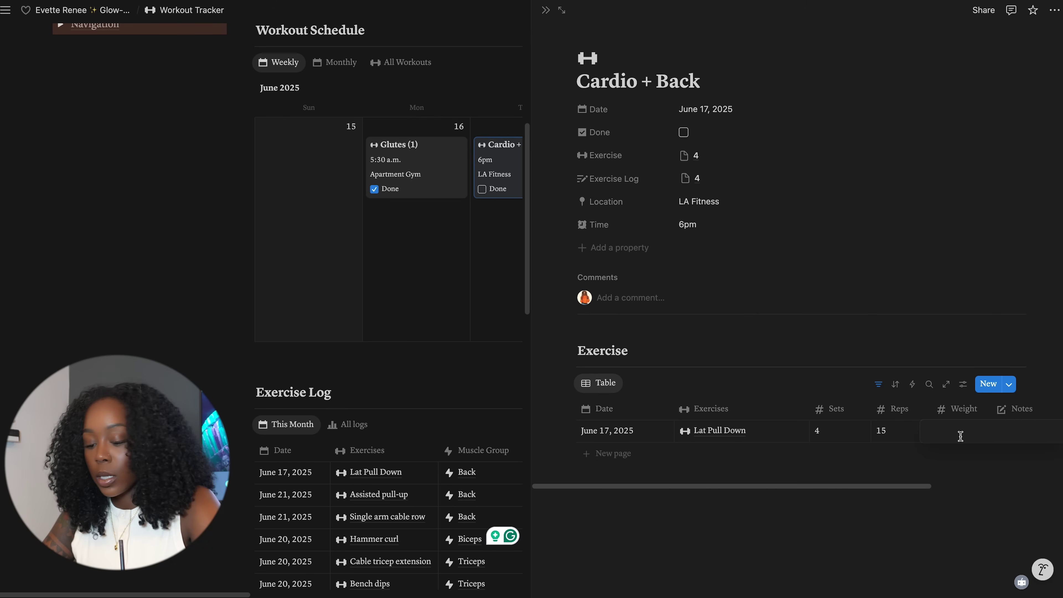
text(15 lbs.)
click(924, 449)
Write the note "Make sure to bring weight lifting gloves" on the Lat Pull Down entry, and clear it again
click(1012, 430)
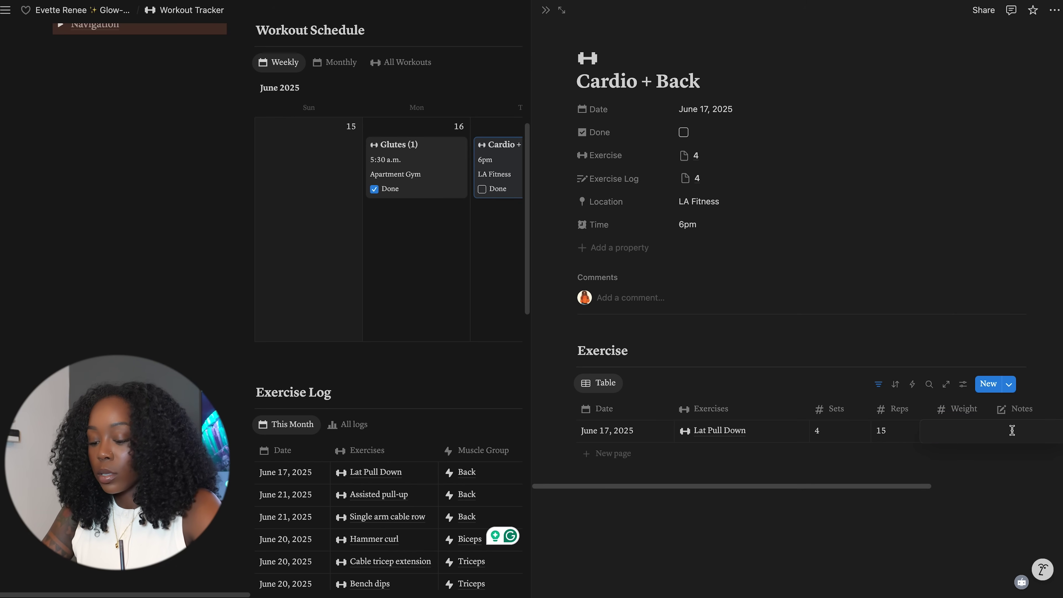
text(Make sure to bri)
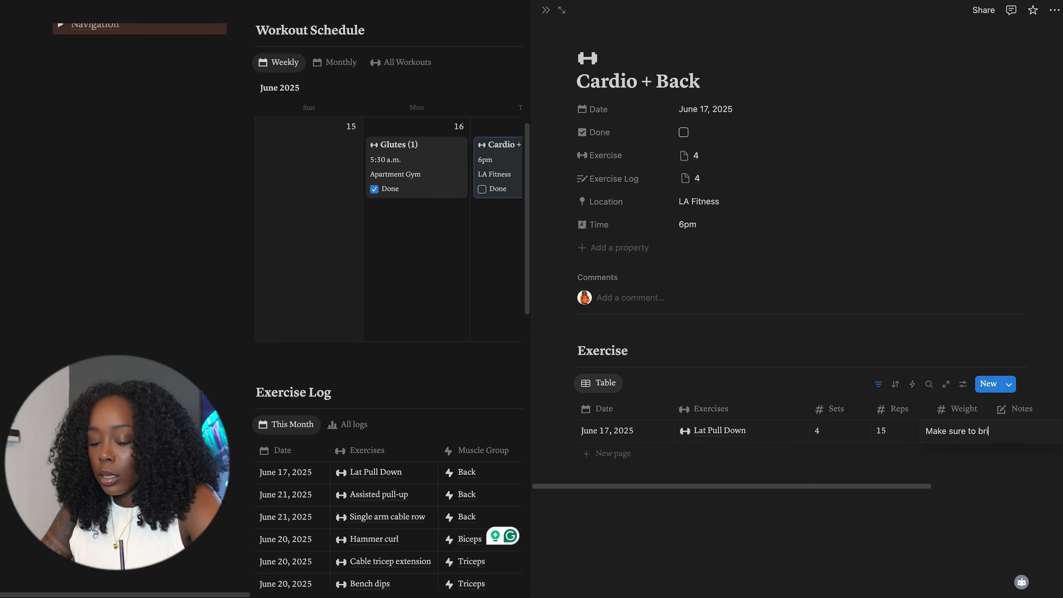
text(ng weight liftinggloves)
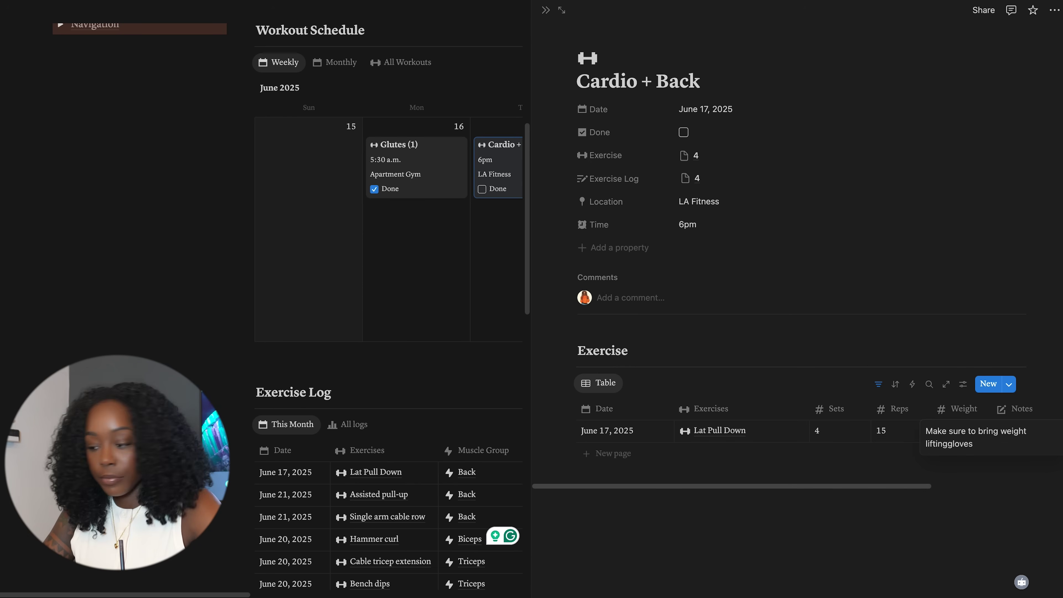
key(Left)
click(951, 443)
key(ctrl+a)
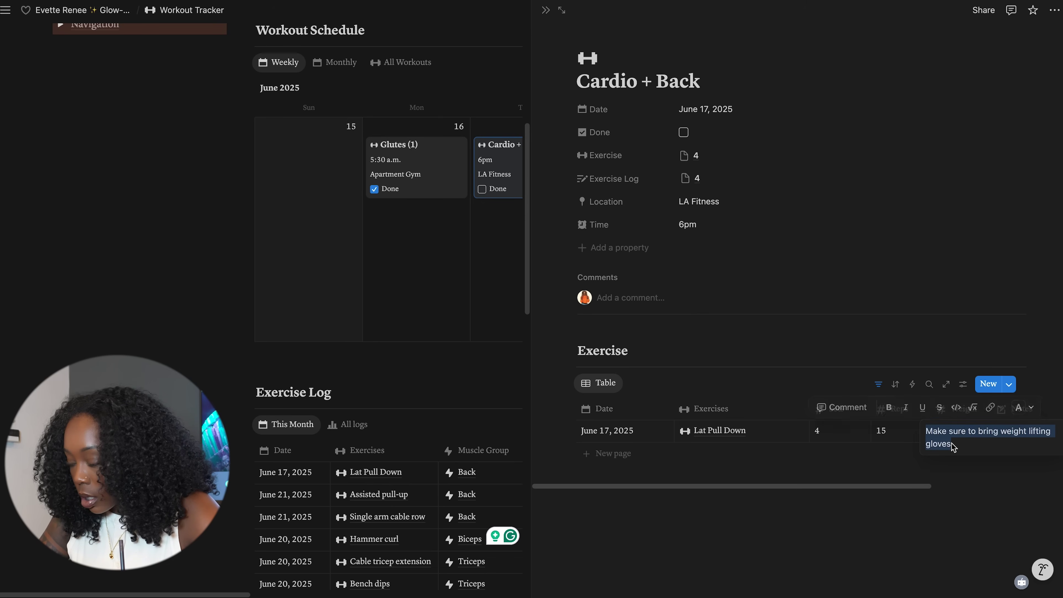
key(BackSpace)
key(Escape)
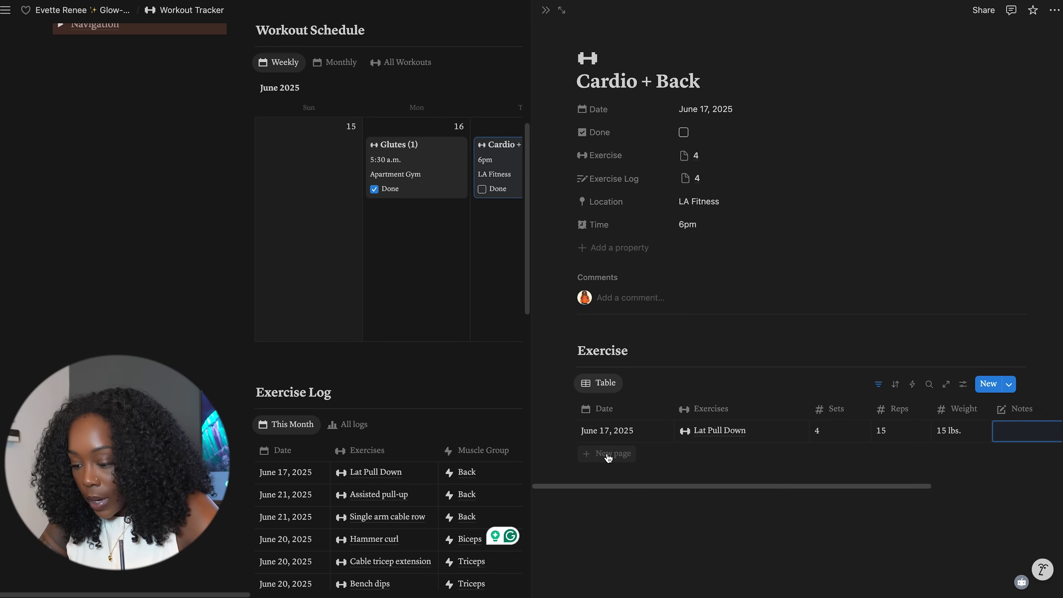
Add a second entry to the workout's Exercise table and link it to the Assisted pull-up exercise
click(603, 454)
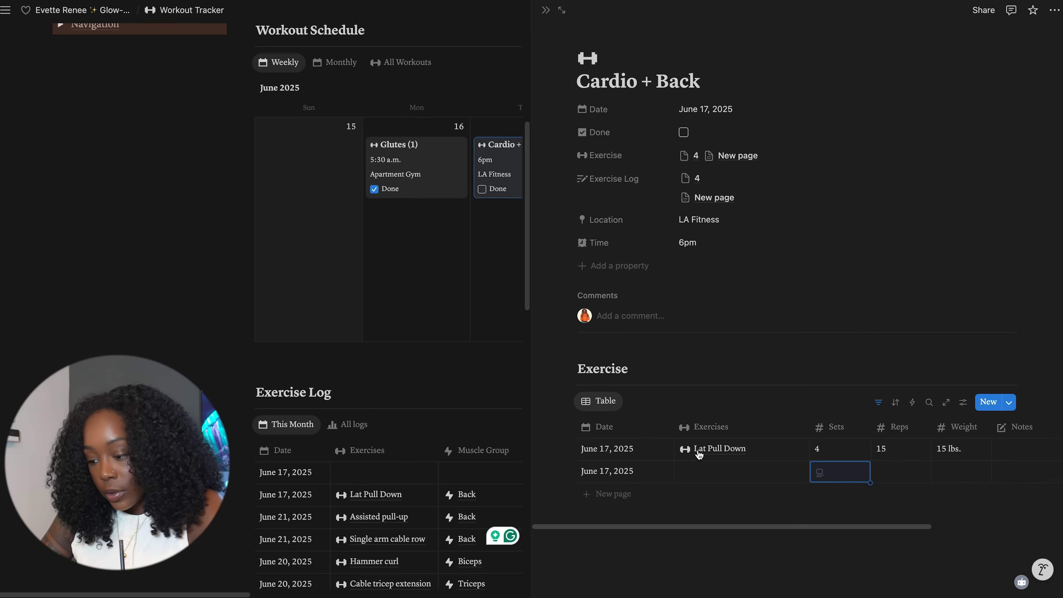
click(703, 471)
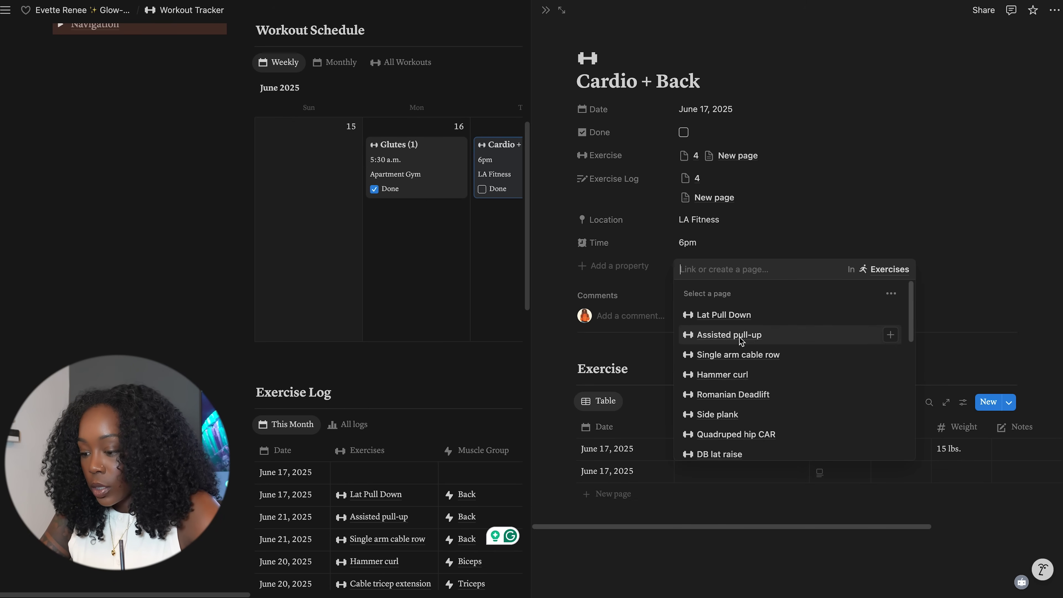
click(740, 340)
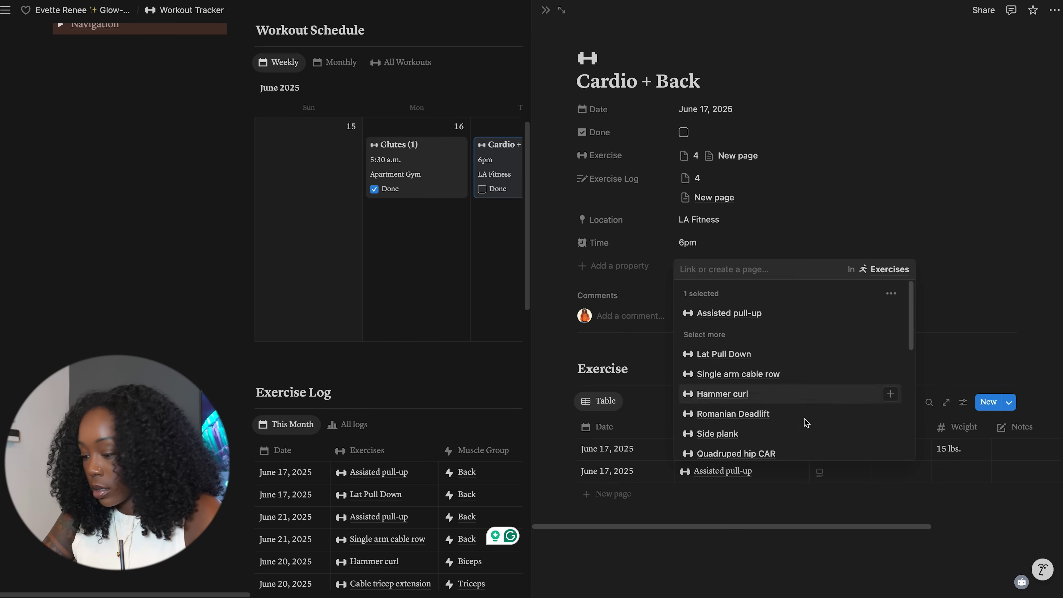
Set the Assisted pull-up entry to 4 sets and 20 reps, with "body weight" as the weight
click(822, 472)
text(4)
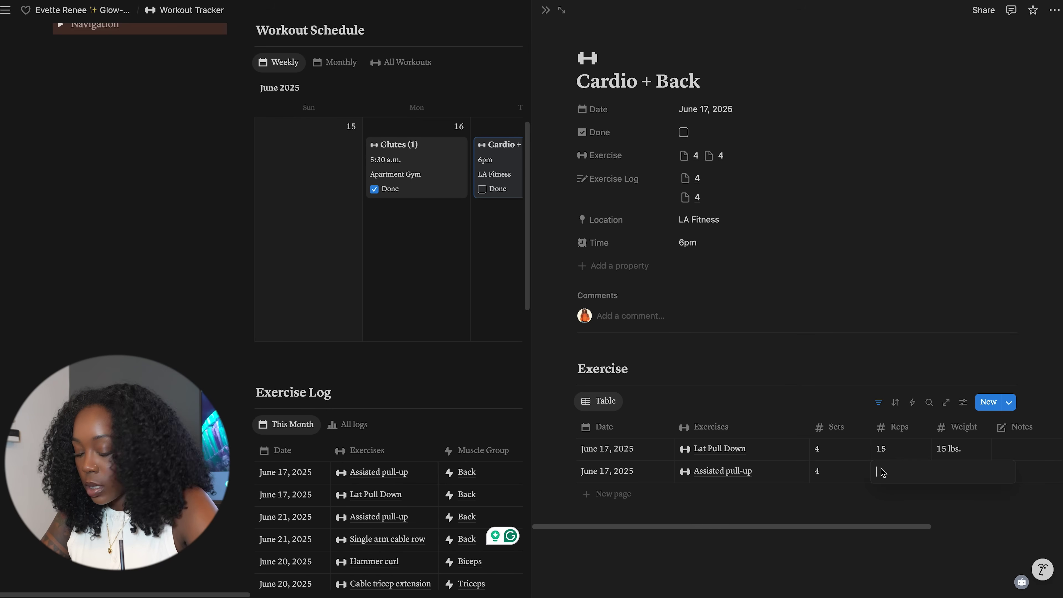
text(20)
key(Return)
key(Escape)
click(952, 474)
text(body weight)
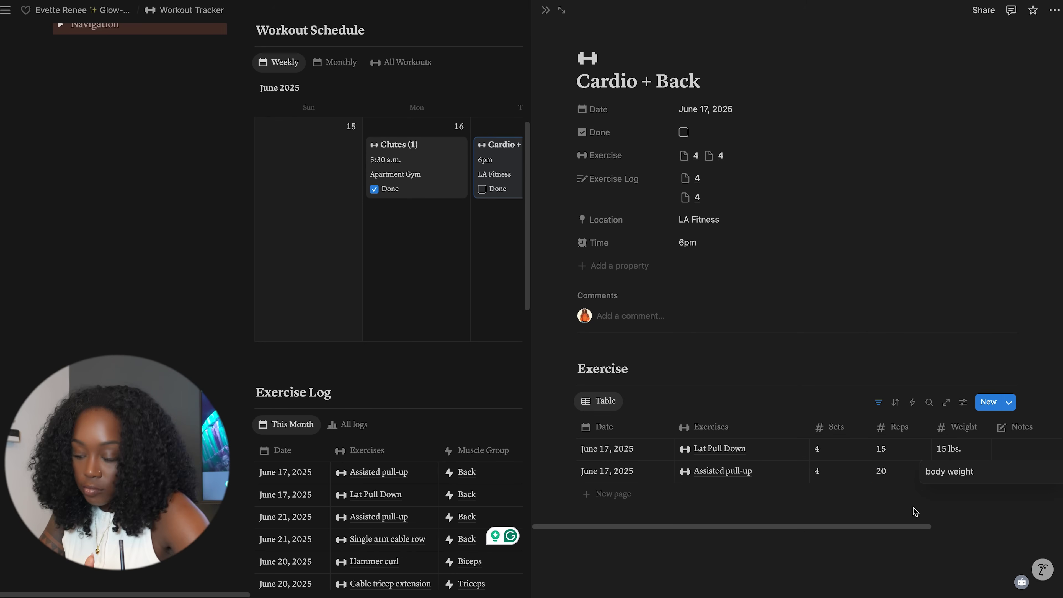
key(Return)
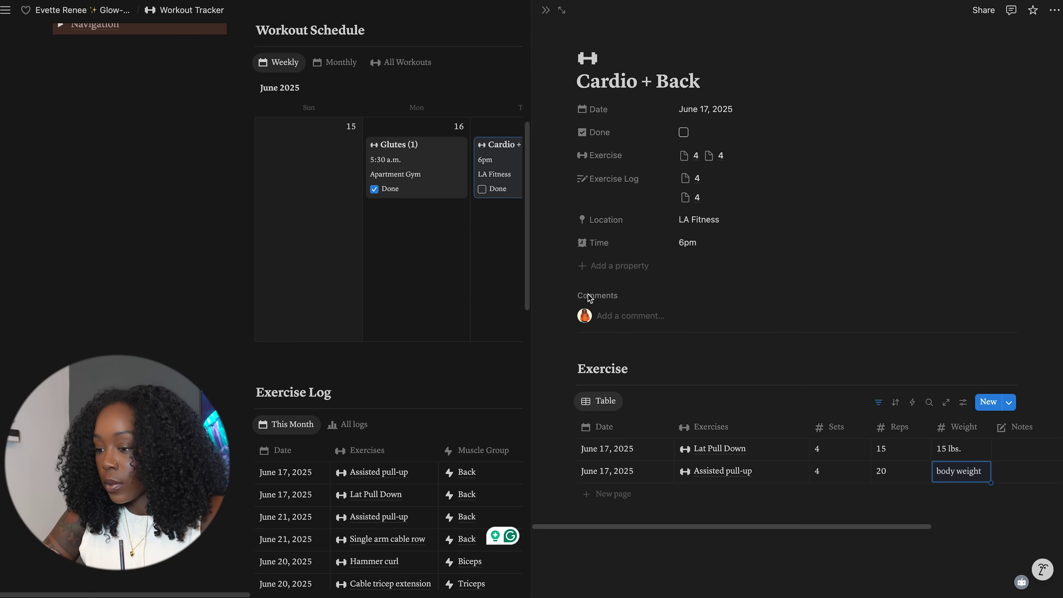
Review the exercises on the Cardio + Back workout's page, close it, and delete the workout from June 17
click(545, 11)
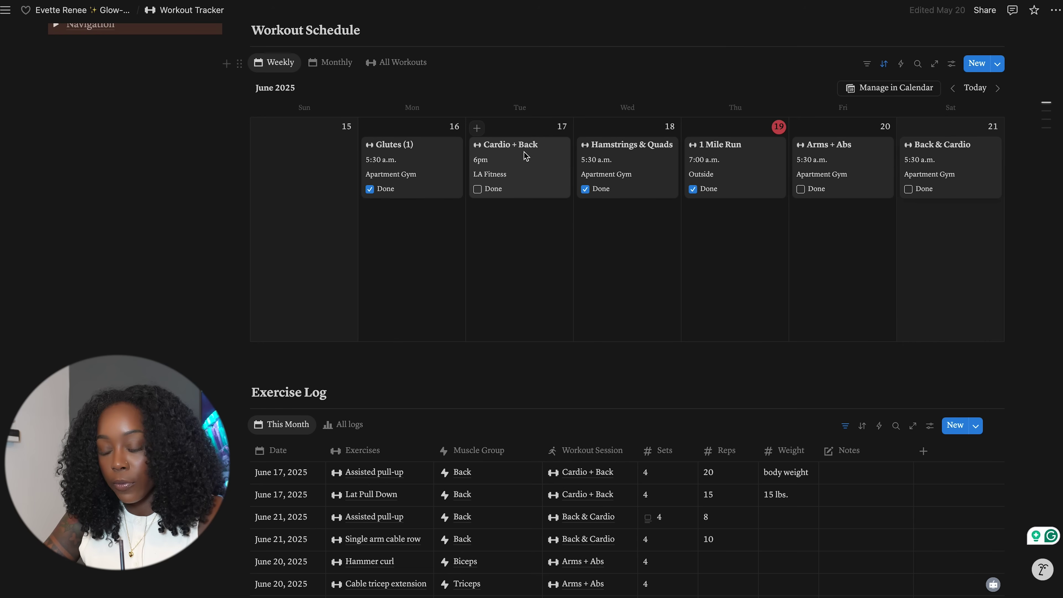
click(531, 180)
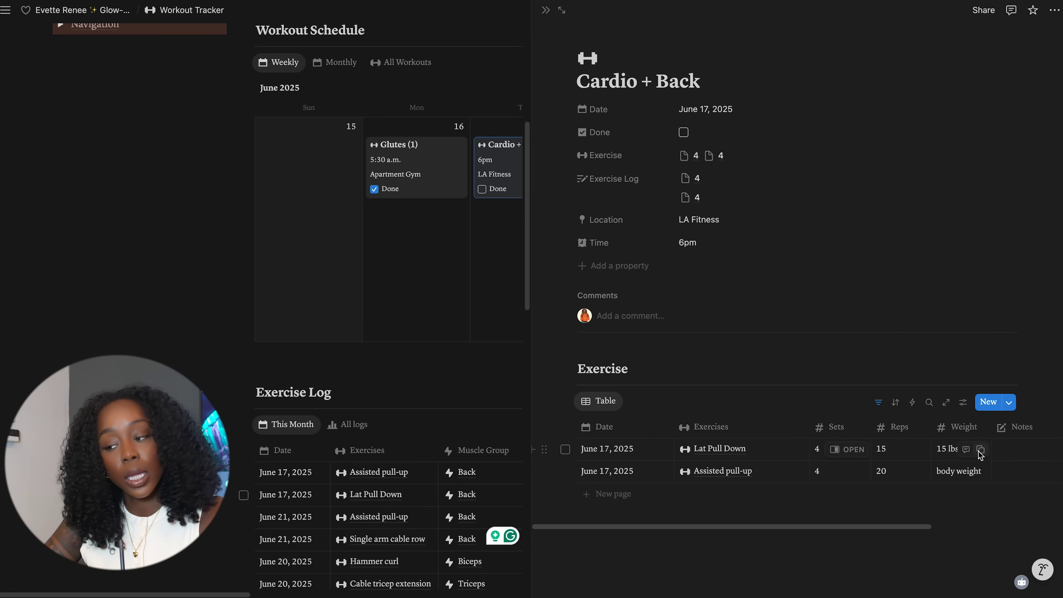
click(546, 10)
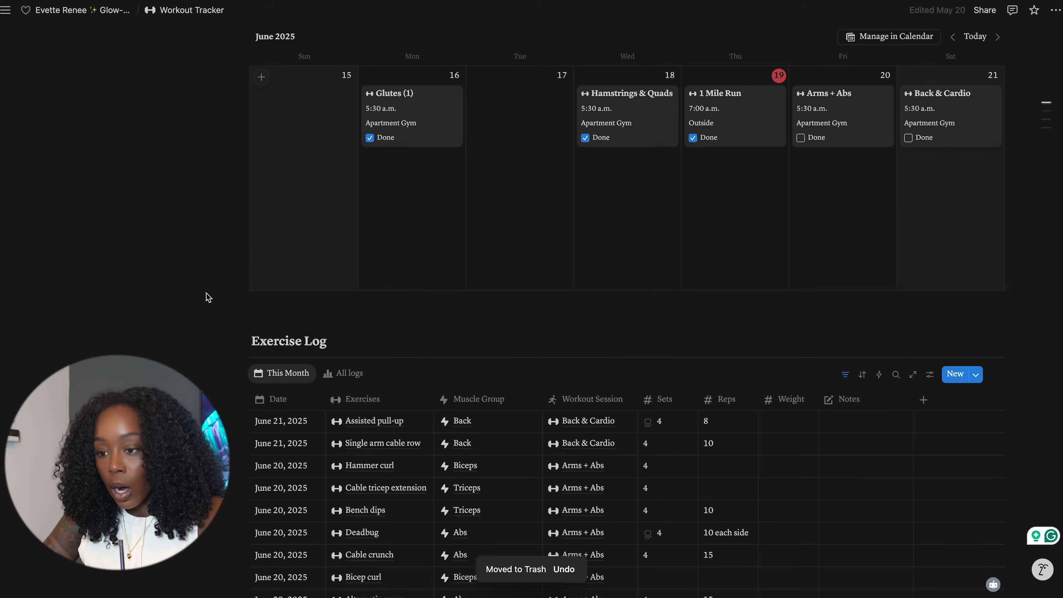
Review the Exercise Log table on the Workout Tracker page, including its muscle group, workout session, sets, reps and weight columns
scroll(206, 297, down, 7)
scroll(207, 297, up, 15)
scroll(208, 297, down, 12)
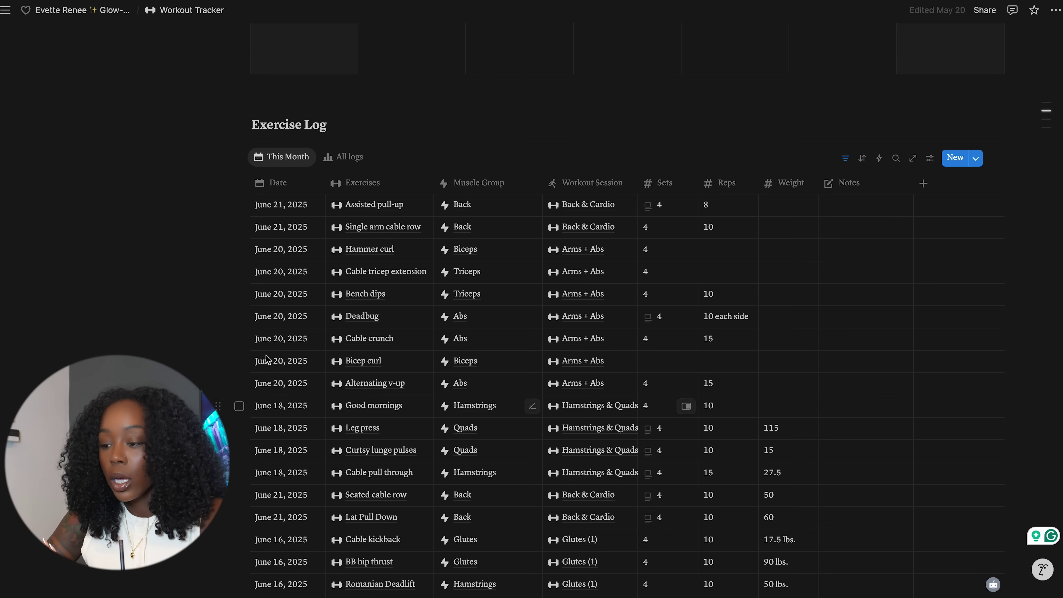
mouse_move(282, 590)
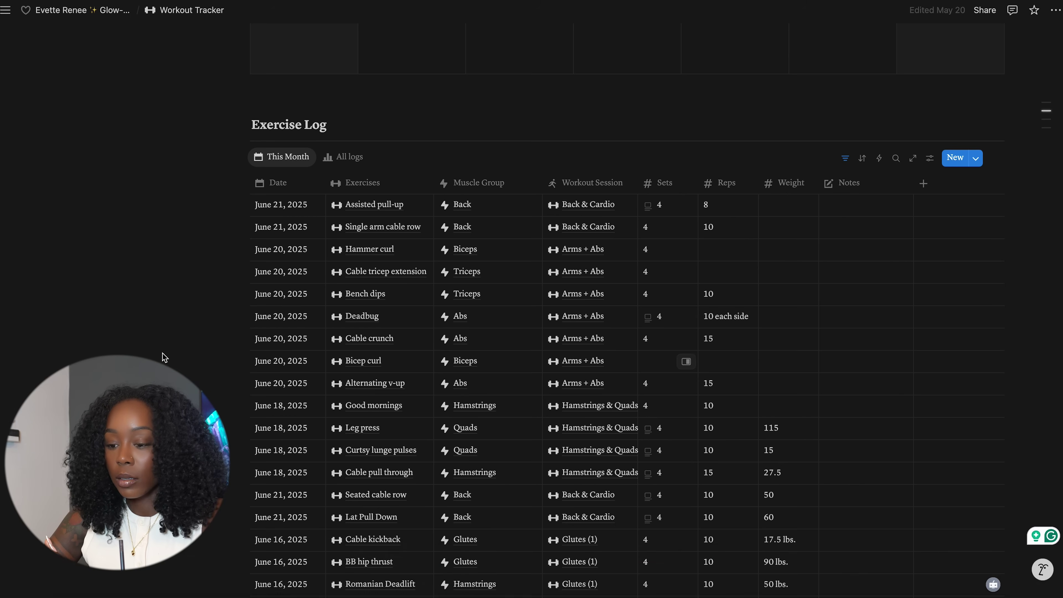
scroll(163, 356, down, 4)
scroll(163, 357, up, 3)
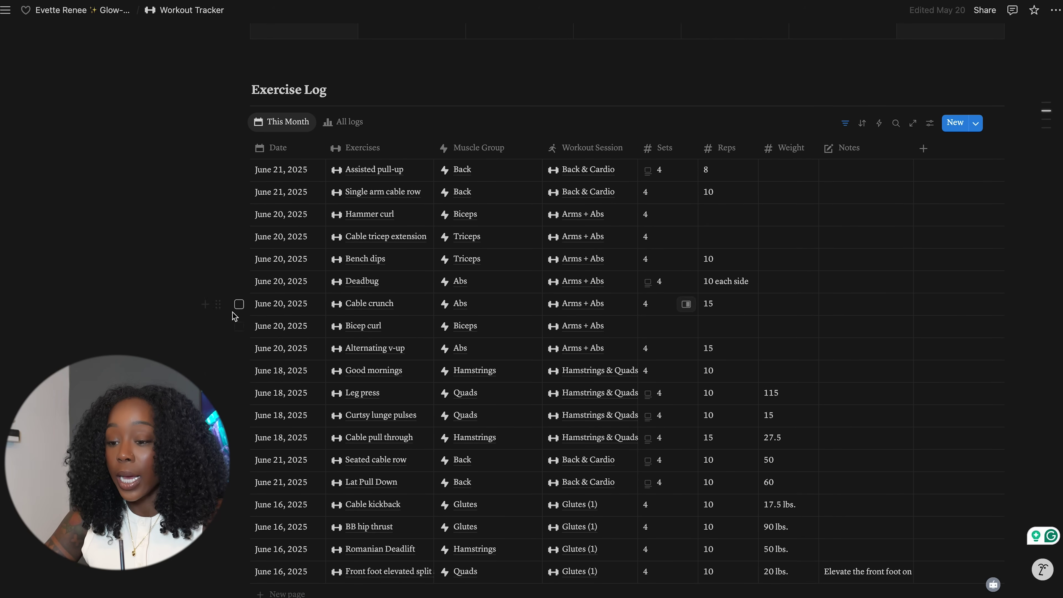
scroll(237, 309, down, 2)
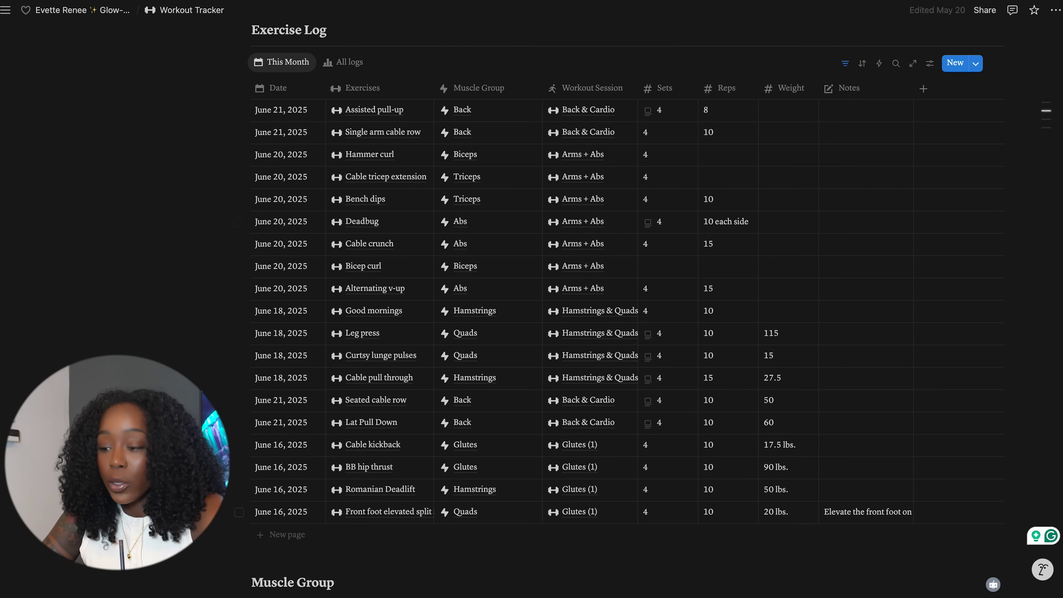
Look through the Muscle Group gallery and the Exercise Library gallery below the Exercise Log
scroll(101, 207, down, 10)
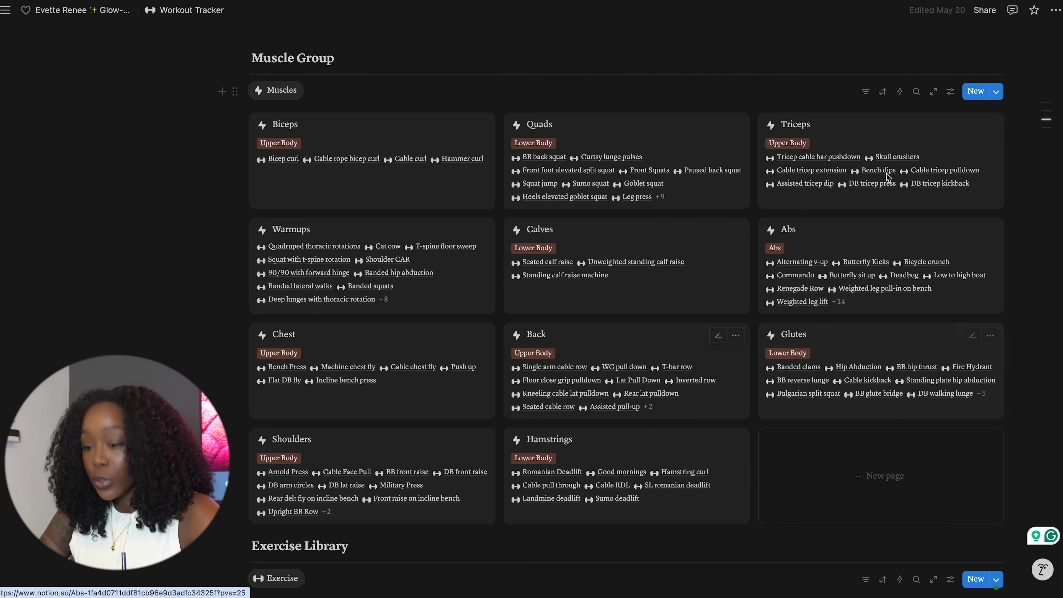
scroll(182, 300, down, 10)
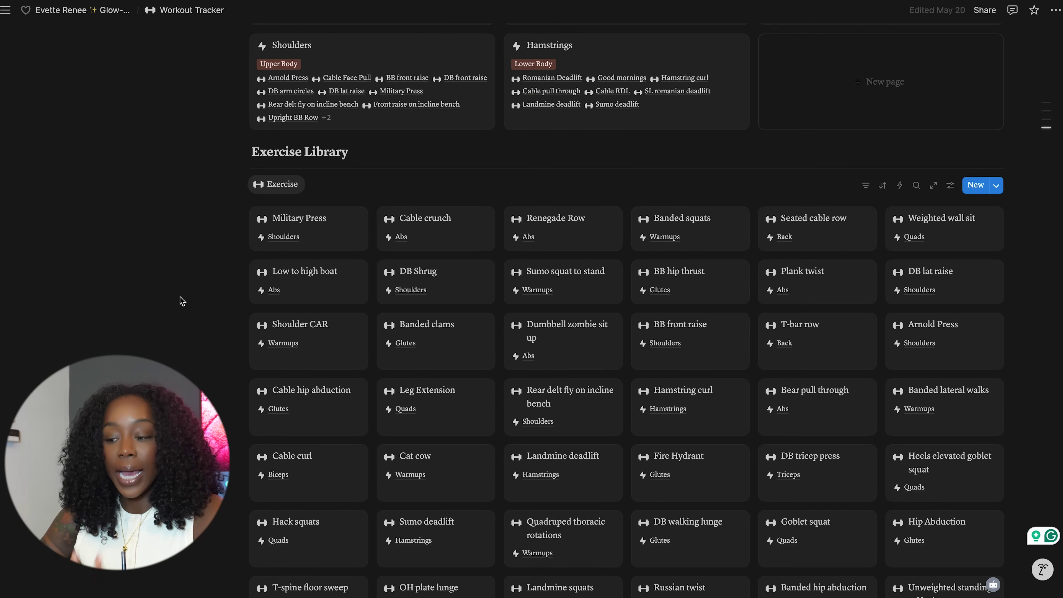
scroll(605, 510, down, 1)
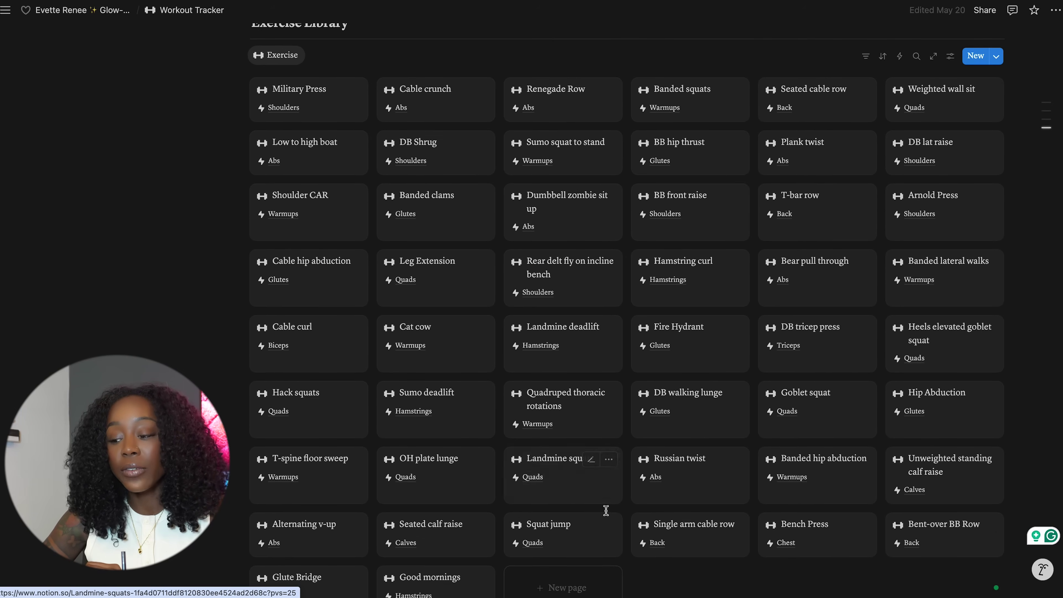
scroll(607, 515, up, 8)
scroll(606, 515, up, 5)
scroll(544, 502, down, 3)
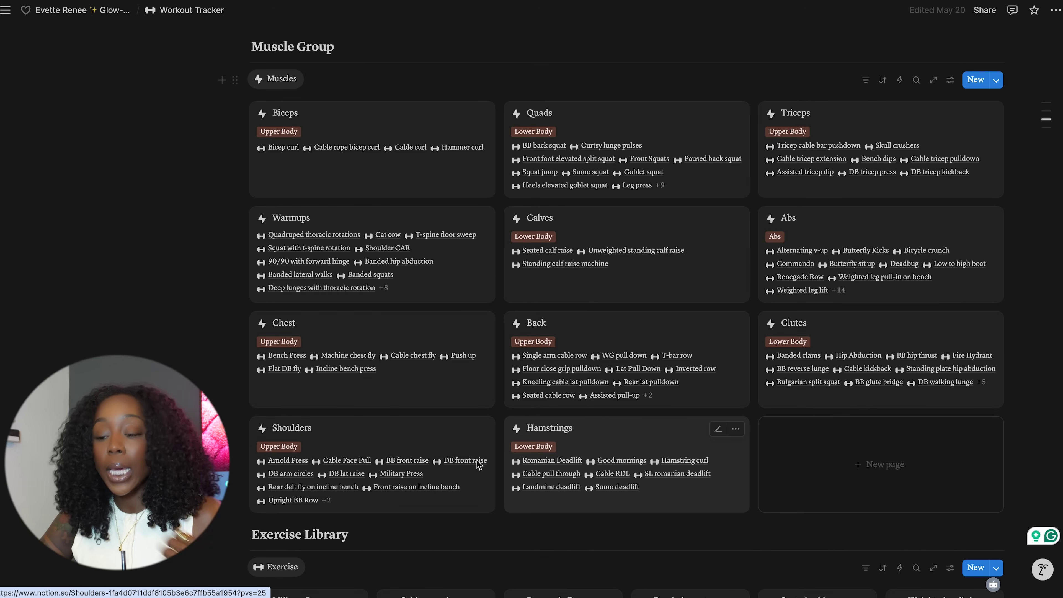
Open the Biceps card in the Muscle Group gallery, check its body part and linked exercises, and close it
mouse_move(473, 459)
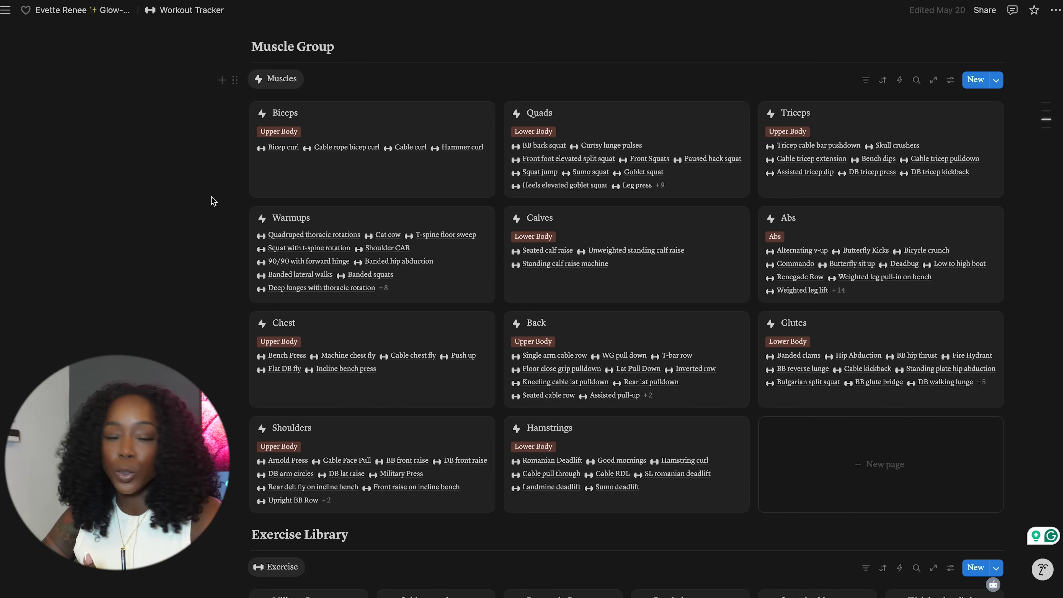
click(403, 163)
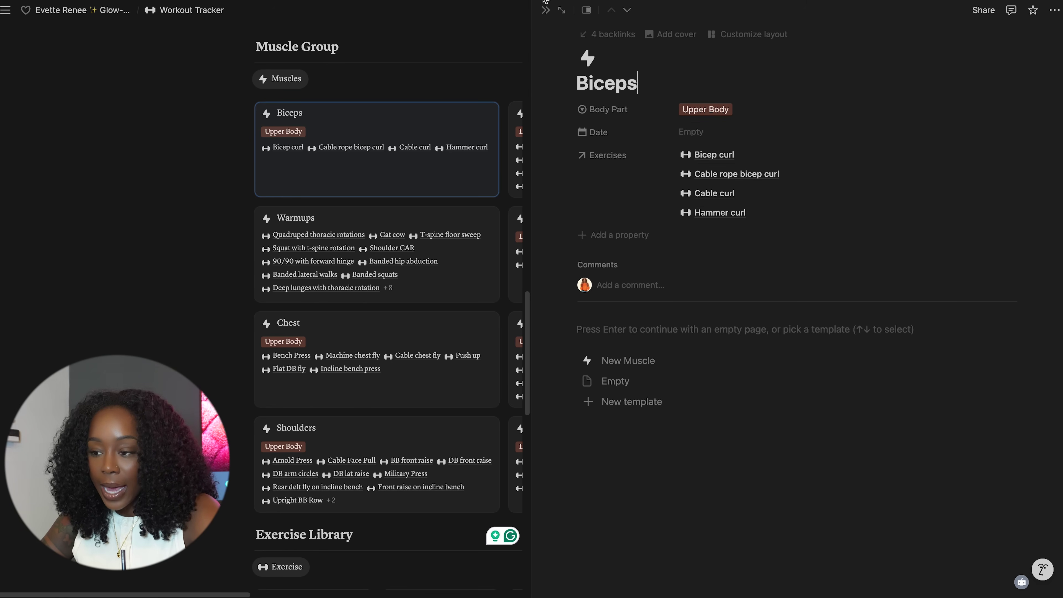
click(546, 10)
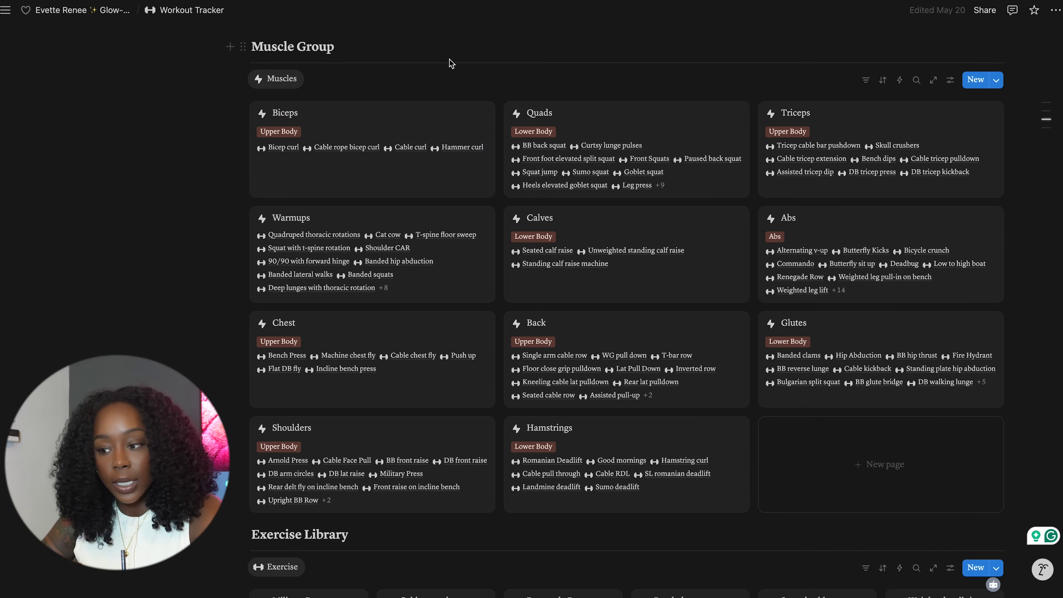
Open the Renegade Row exercise in the Exercise Library, examine its properties including the URL field, and close it
scroll(263, 298, down, 10)
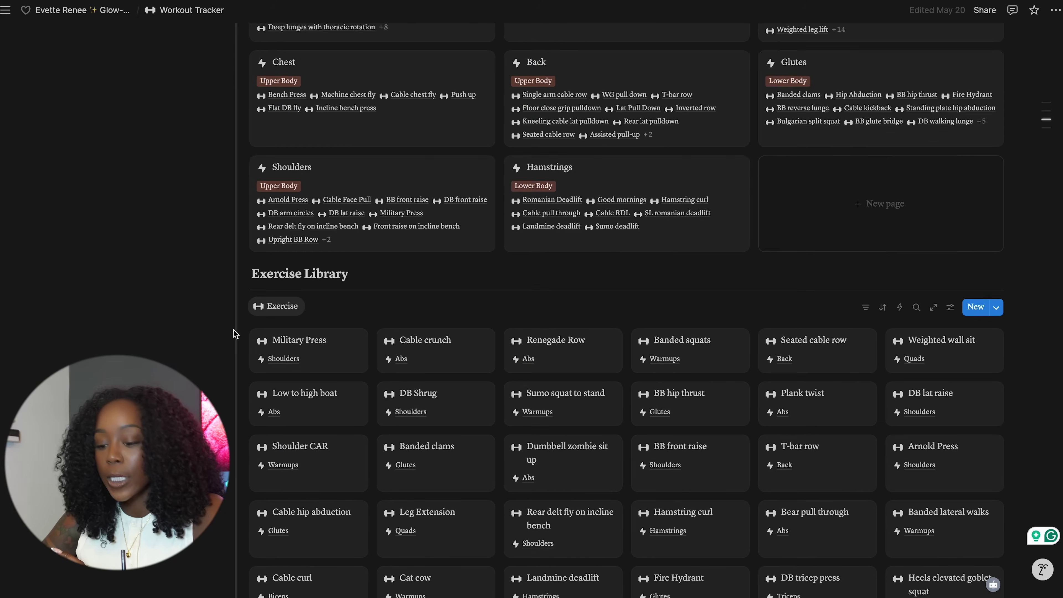
scroll(356, 298, down, 2)
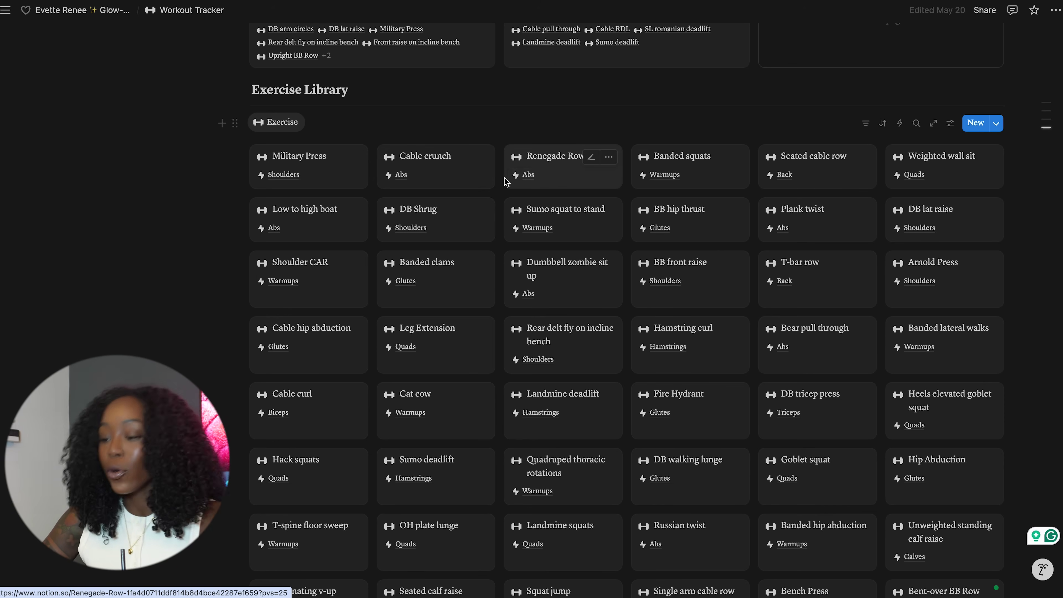
click(561, 185)
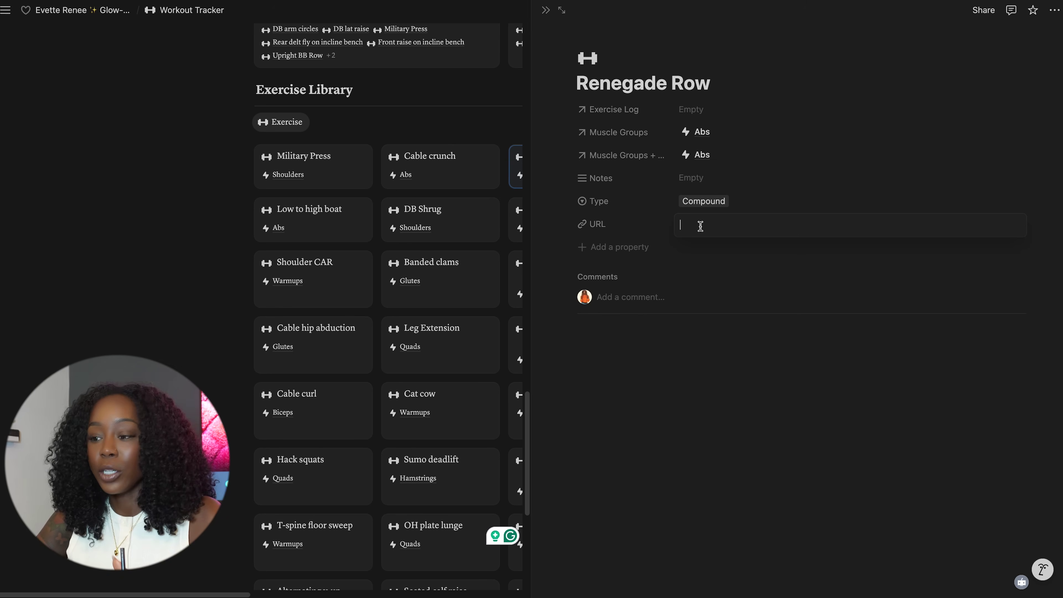
click(546, 12)
Expand the Navigation toggle on the Workout Tracker page and view the Workout Planner page's schedule and history
scroll(547, 476, up, 20)
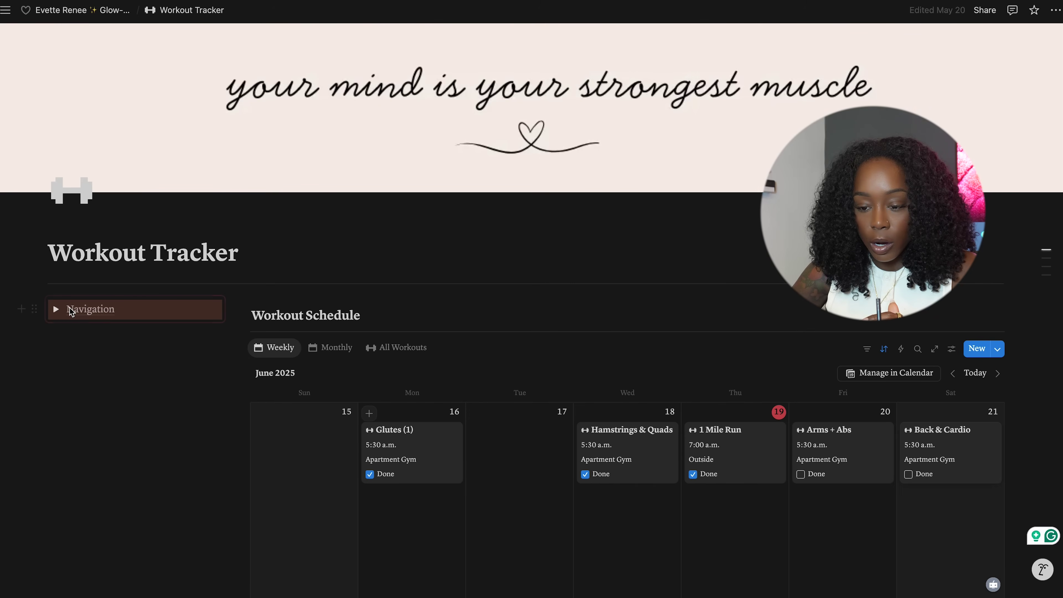
click(56, 309)
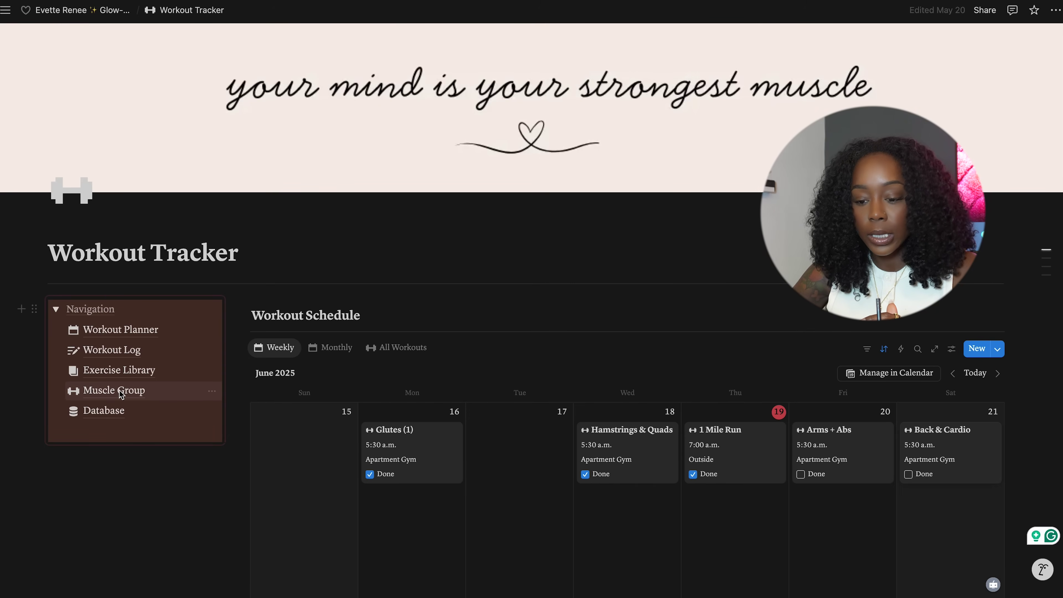
mouse_move(106, 415)
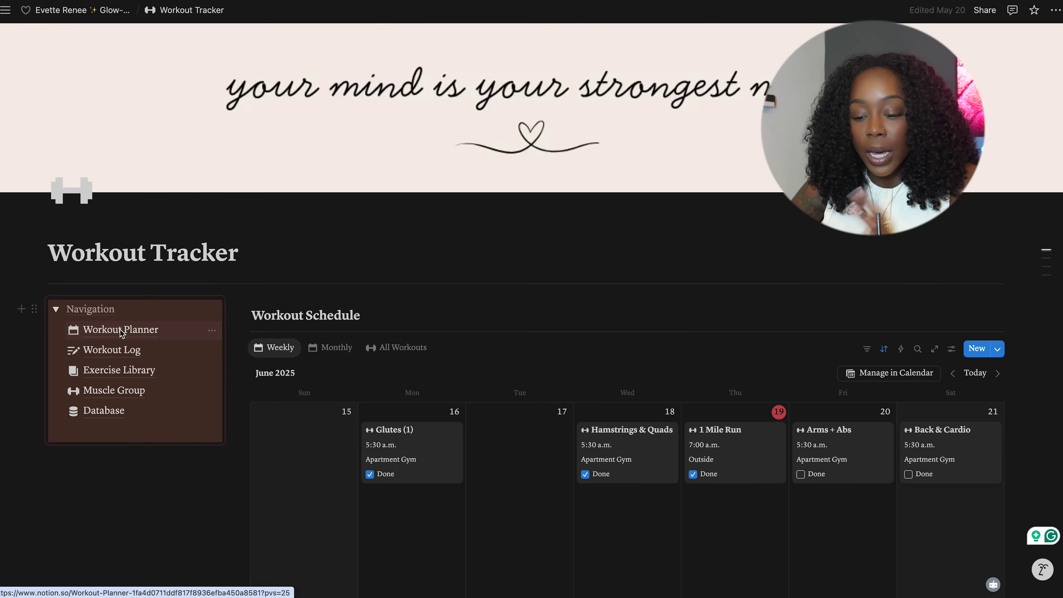
click(120, 329)
scroll(282, 362, down, 8)
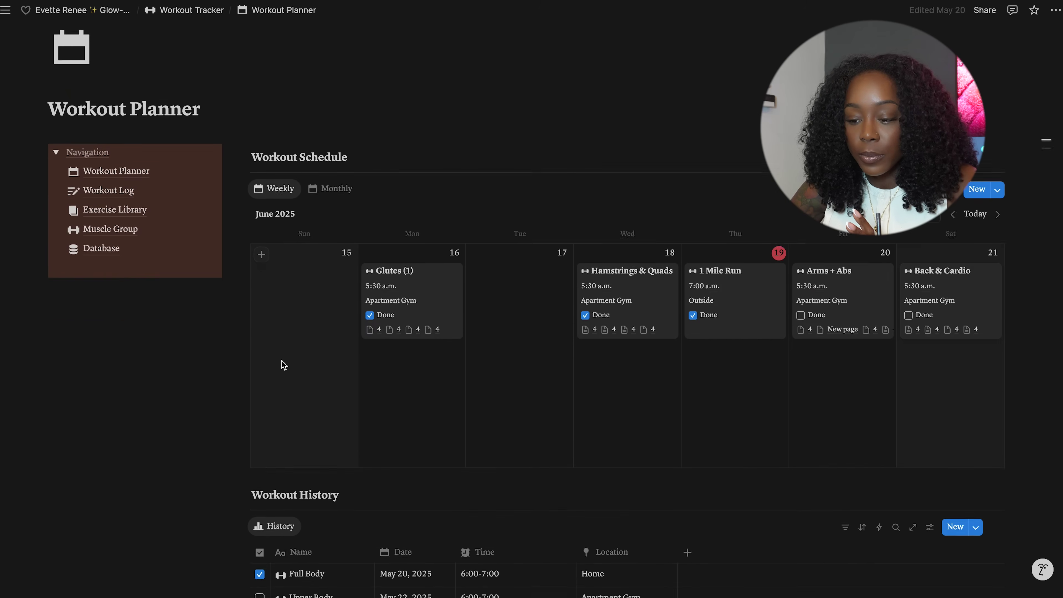
scroll(282, 360, up, 5)
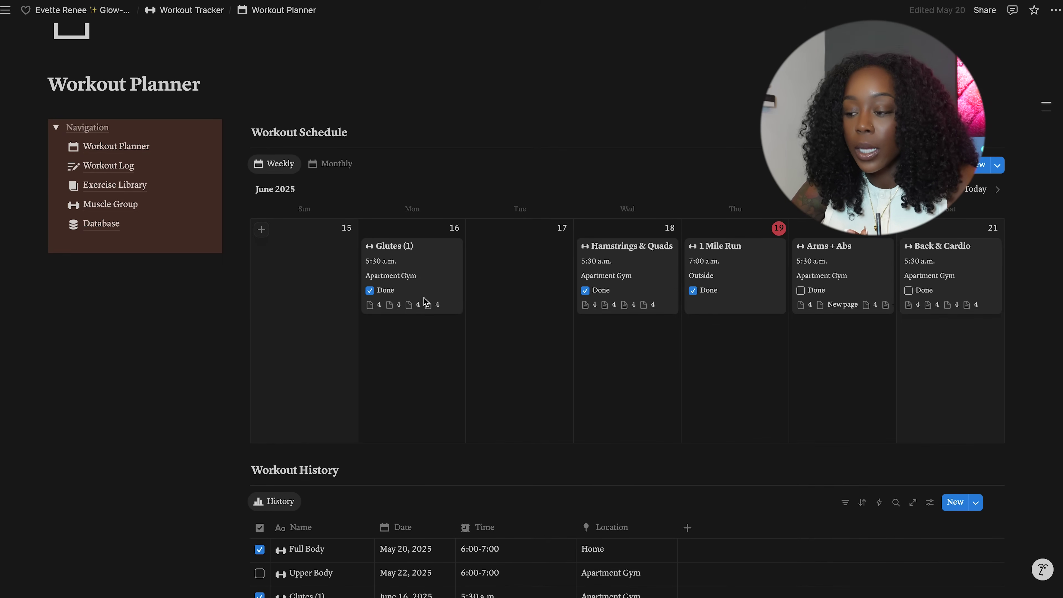
Go to the Workout Log page and review this month's Exercise Log and the All logs history
click(122, 166)
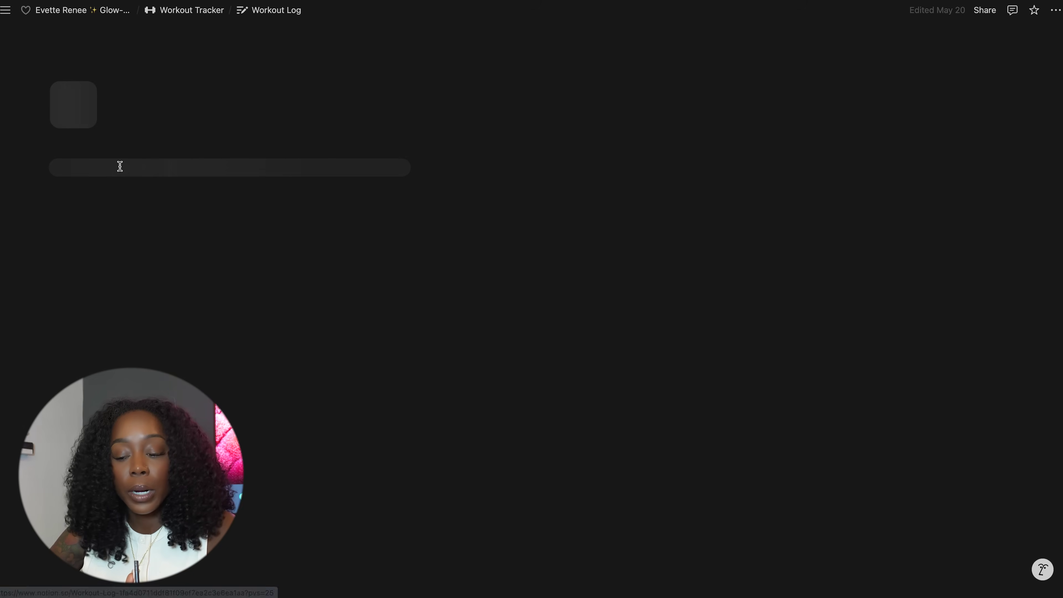
scroll(441, 103, down, 15)
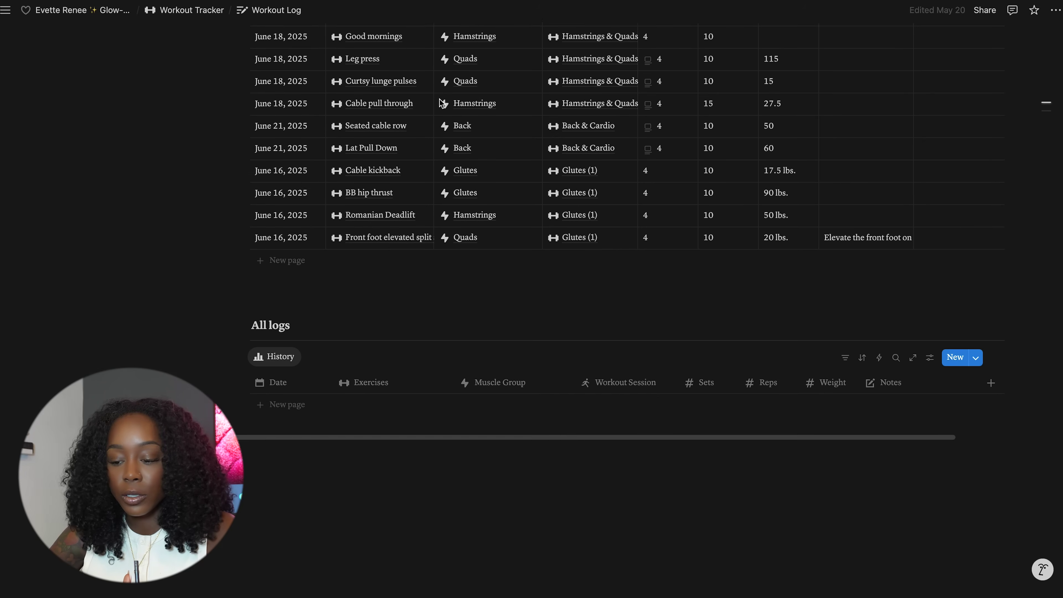
scroll(439, 99, down, 13)
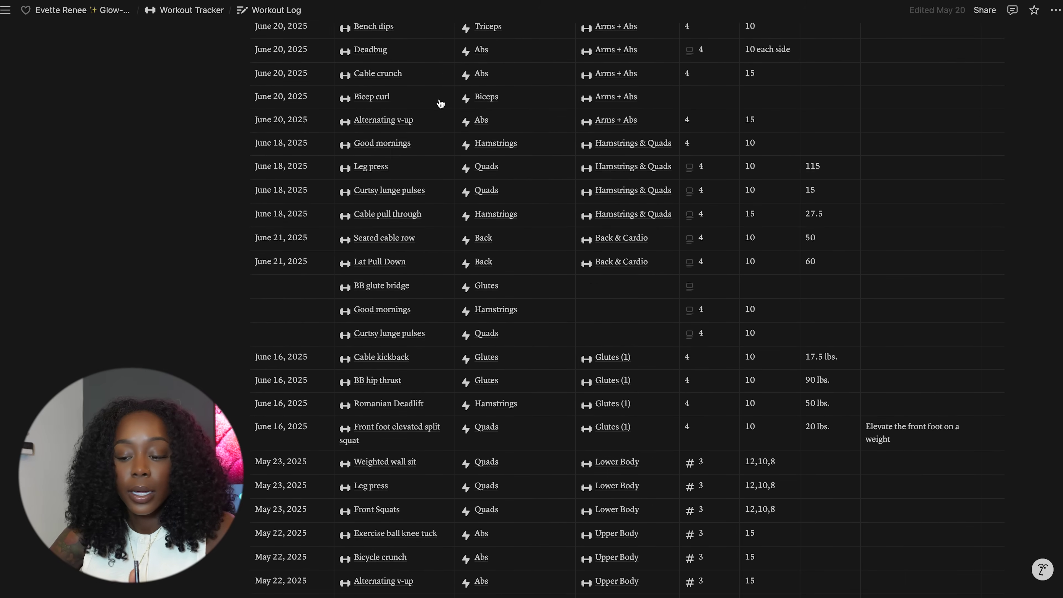
scroll(441, 104, up, 20)
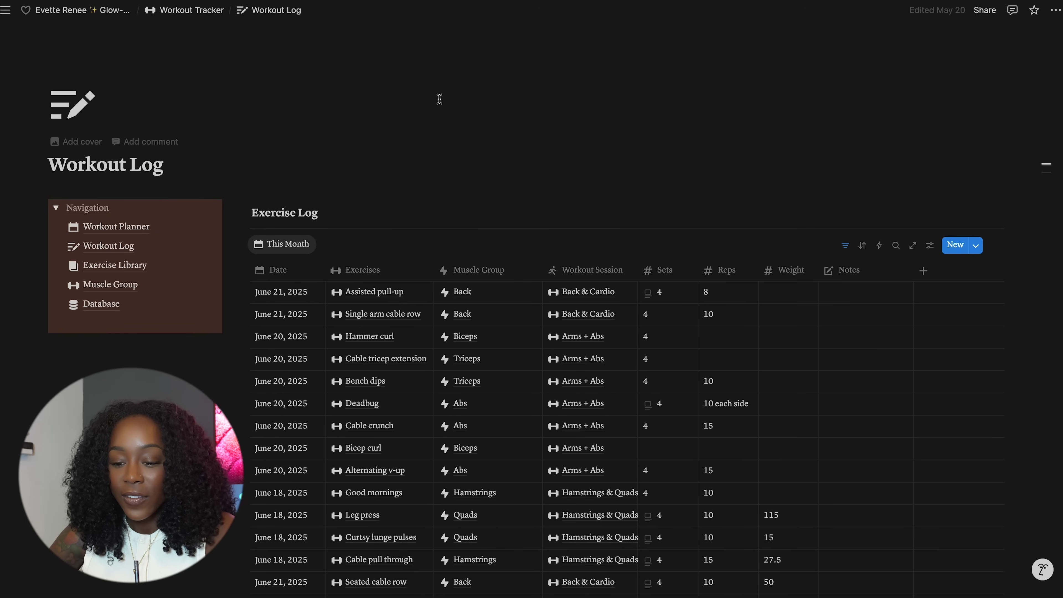
Go to the Exercise Library page and review its exercise gallery and the Muscle Exercise board
click(117, 268)
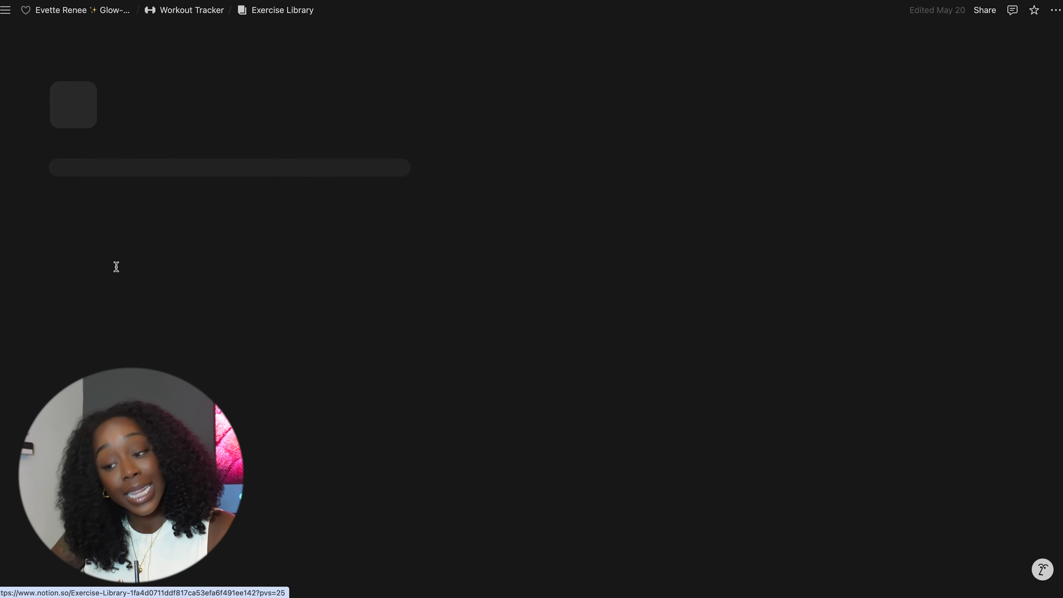
scroll(569, 322, down, 10)
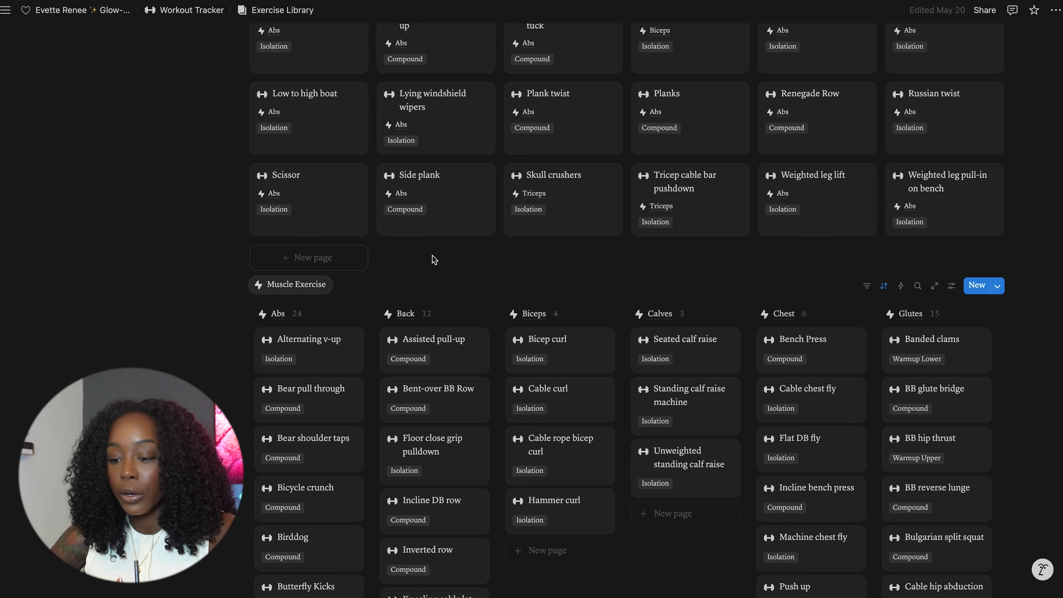
scroll(433, 259, up, 8)
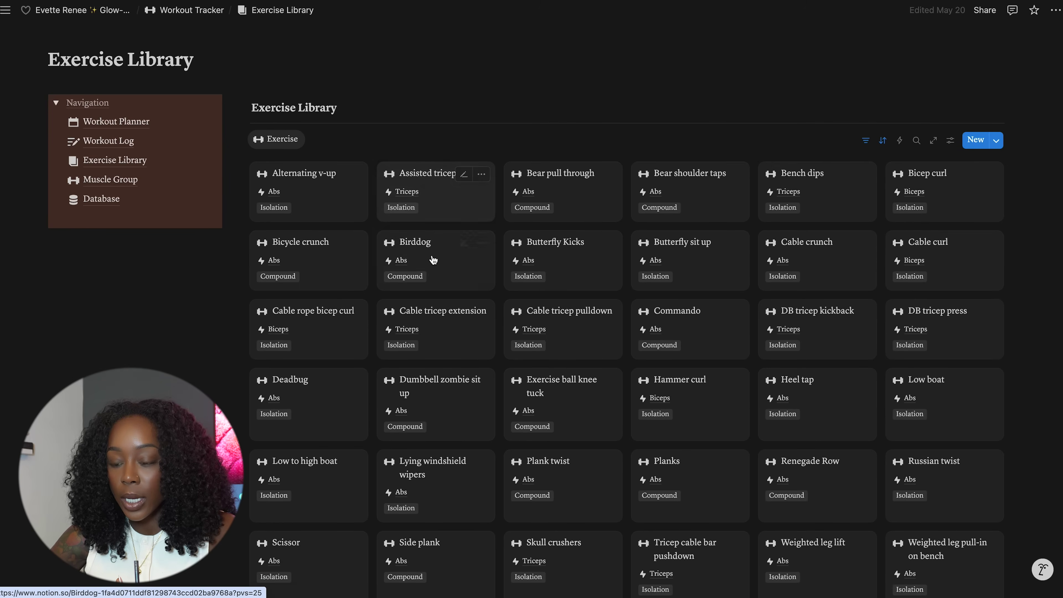
scroll(434, 259, down, 7)
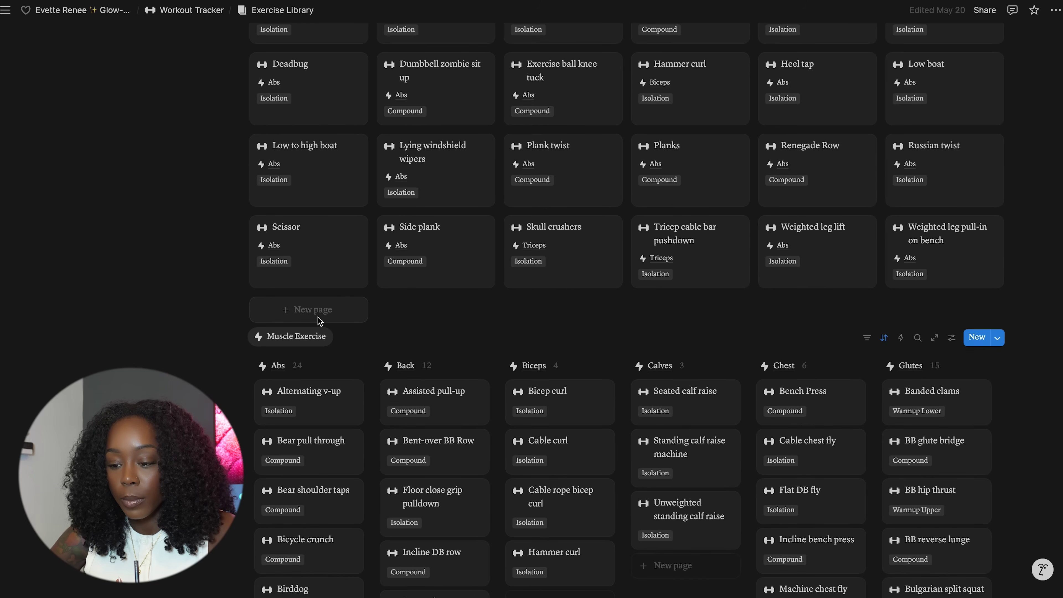
Add a new exercise to the Exercise Library gallery and name it "Push Ups"
click(320, 320)
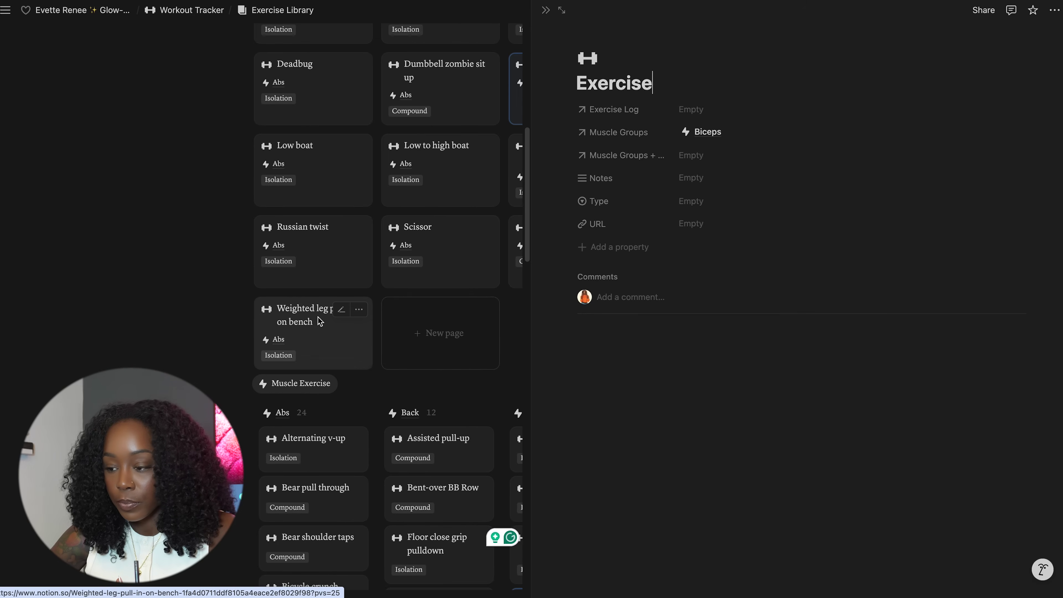
double_click(636, 82)
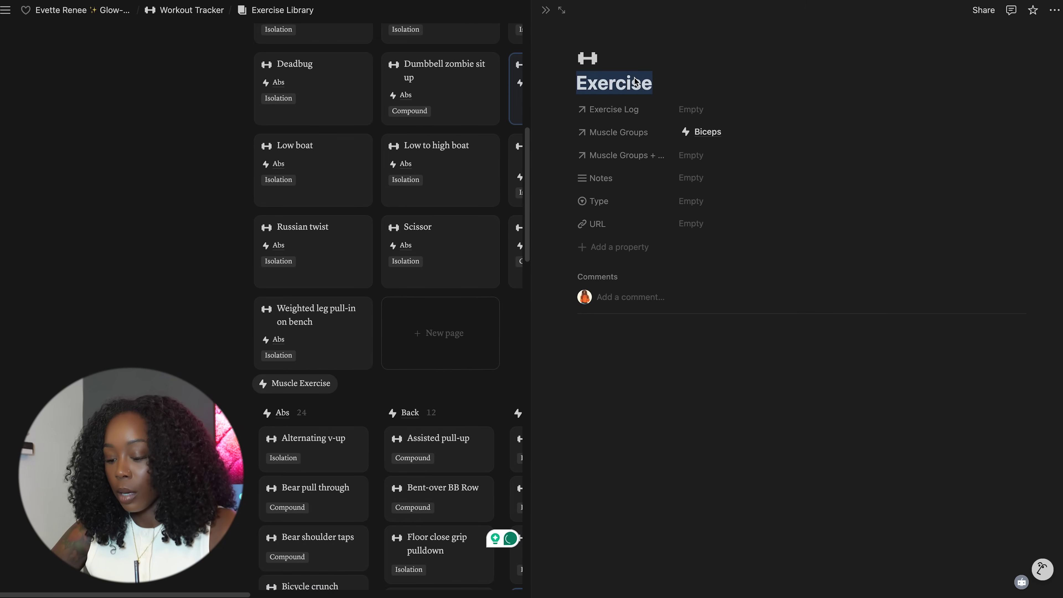
text(Push Ups)
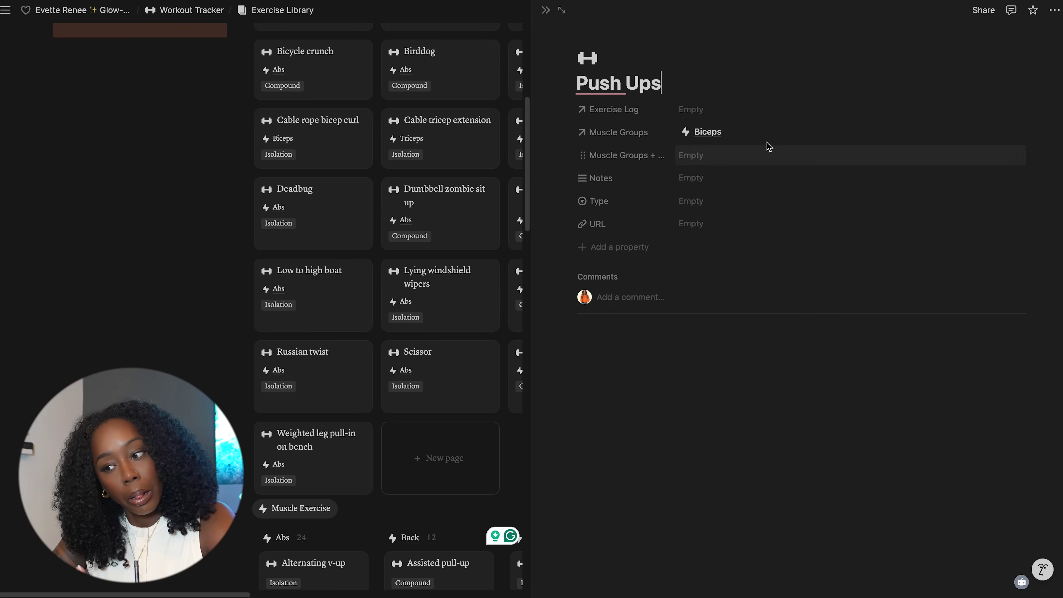
Add Abs to the Push Ups exercise's Muscle Groups alongside Biceps, and close its page
click(1017, 132)
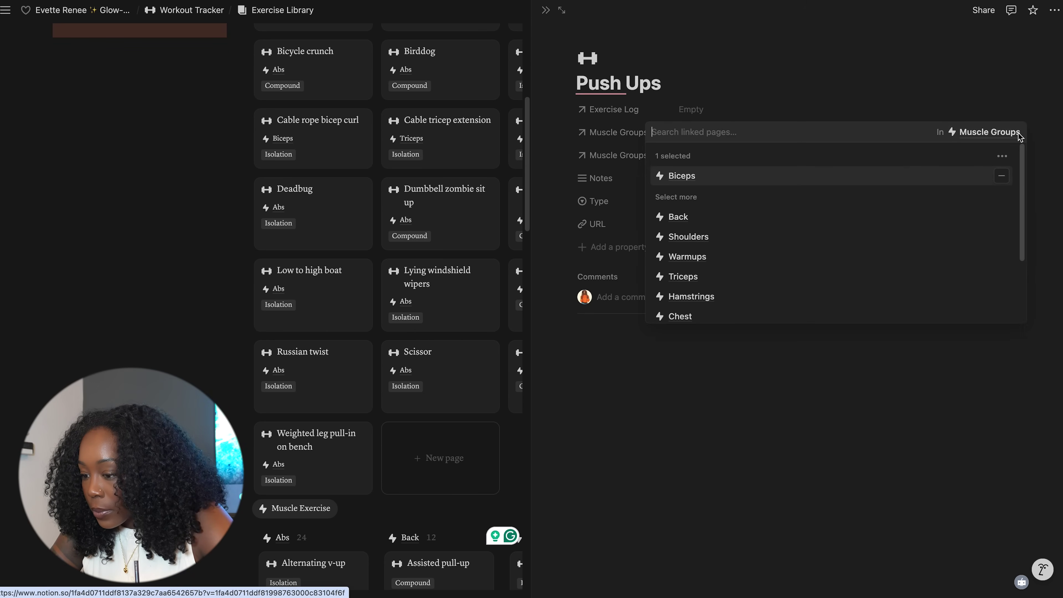
scroll(698, 246, down, 2)
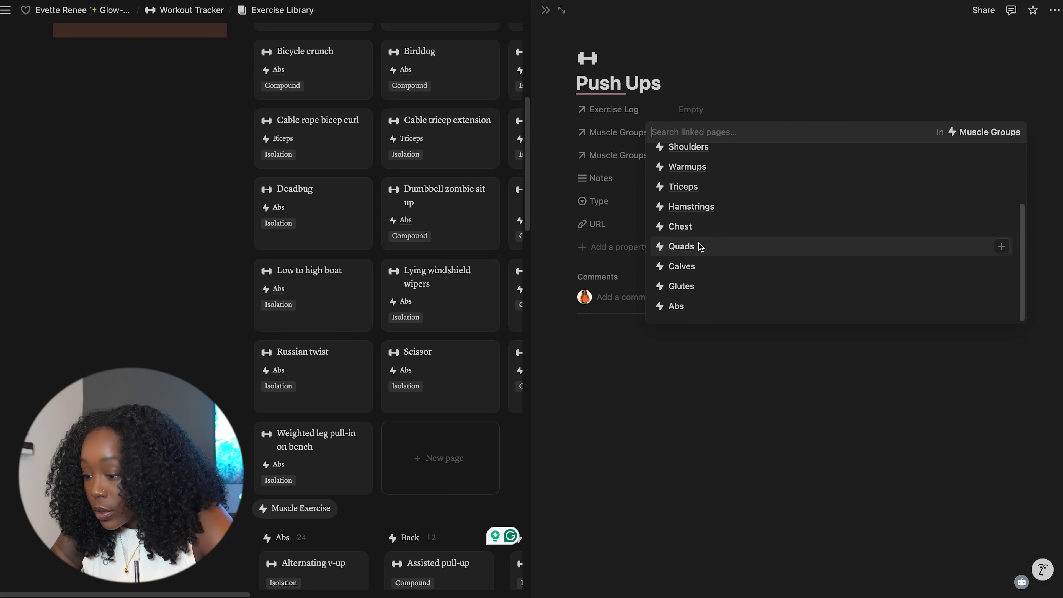
click(692, 311)
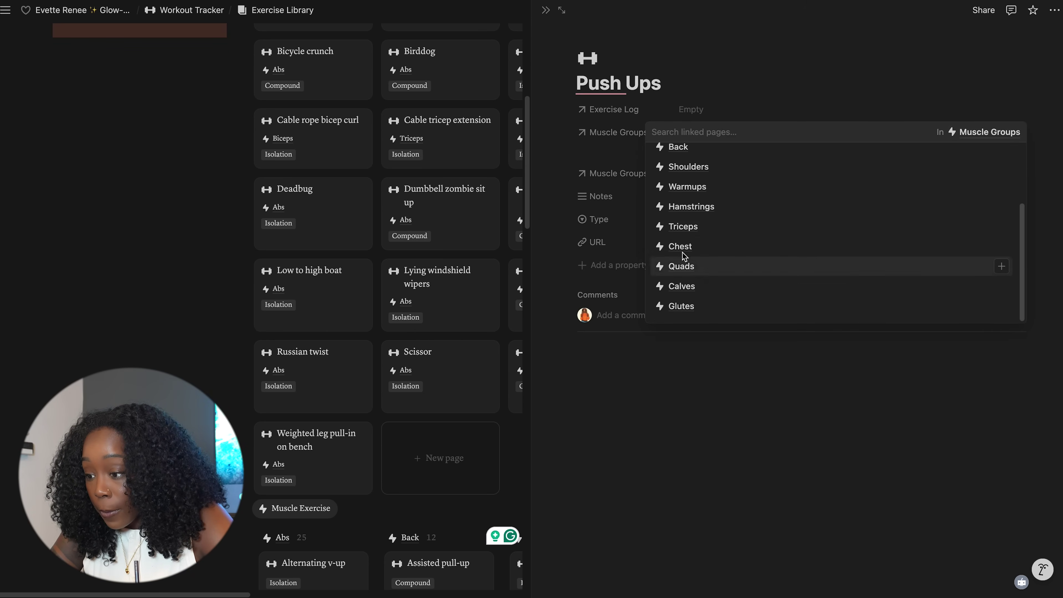
click(750, 101)
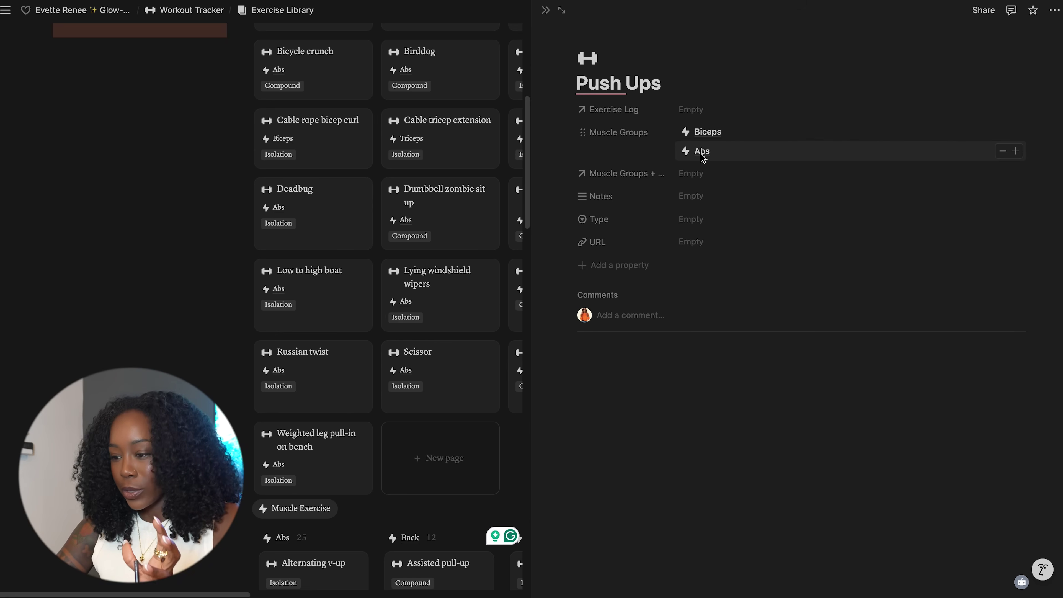
click(545, 9)
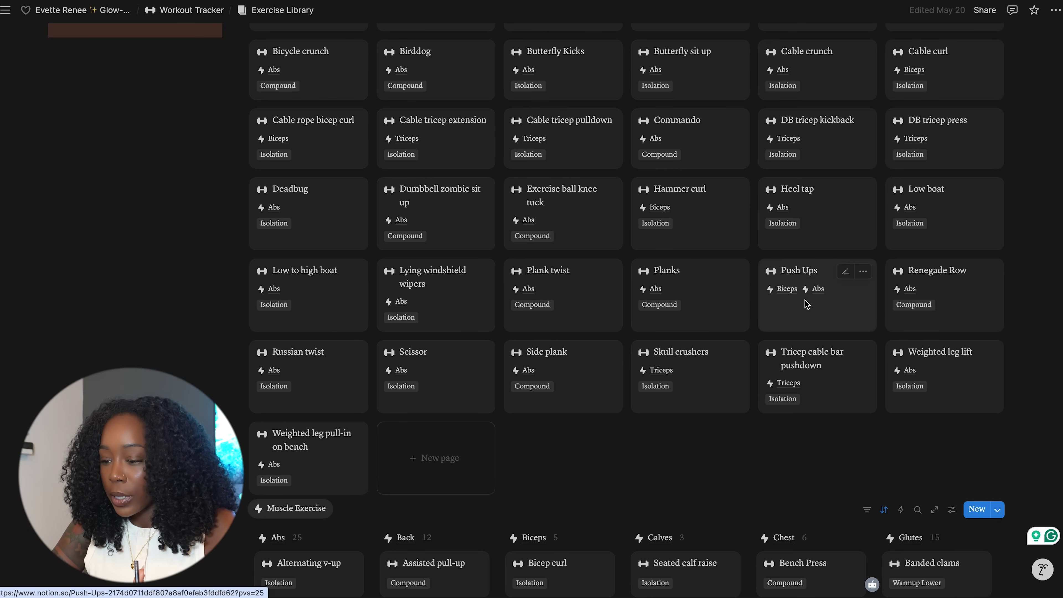
Delete the Push Ups exercise from the Exercise Library gallery
click(862, 271)
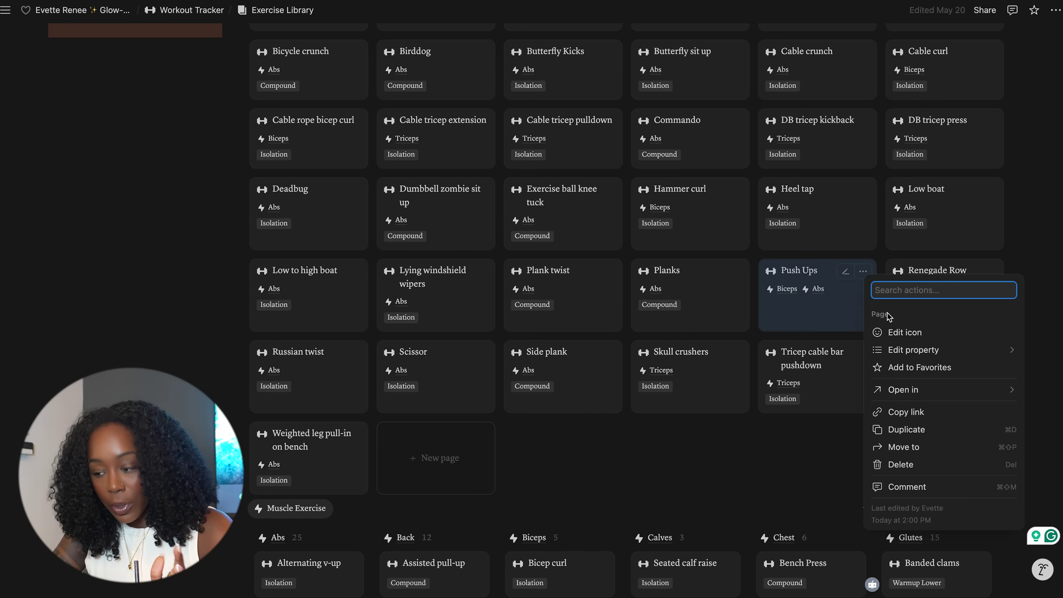
mouse_move(875, 356)
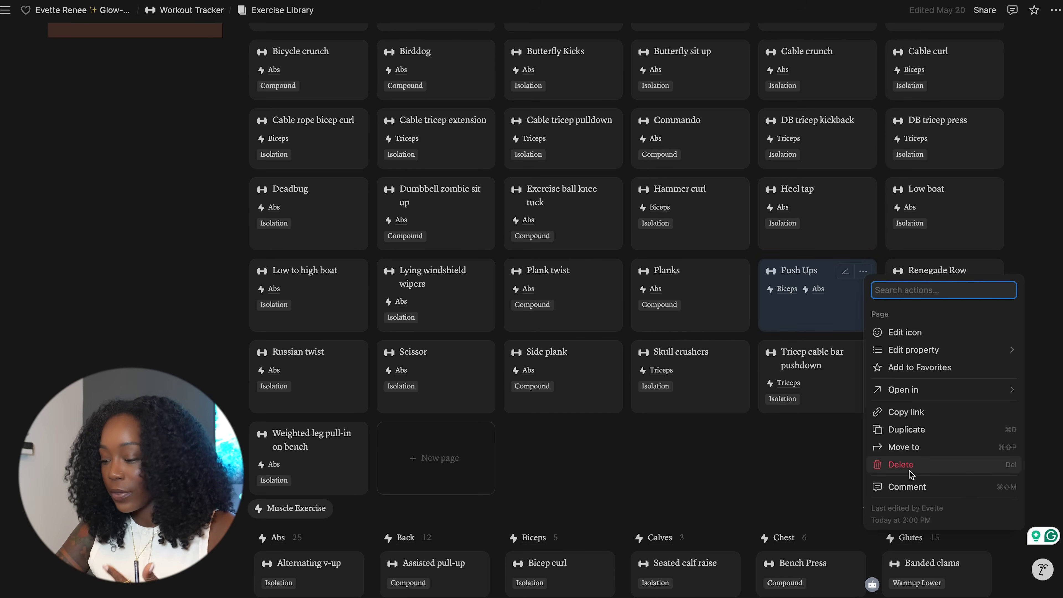
click(900, 464)
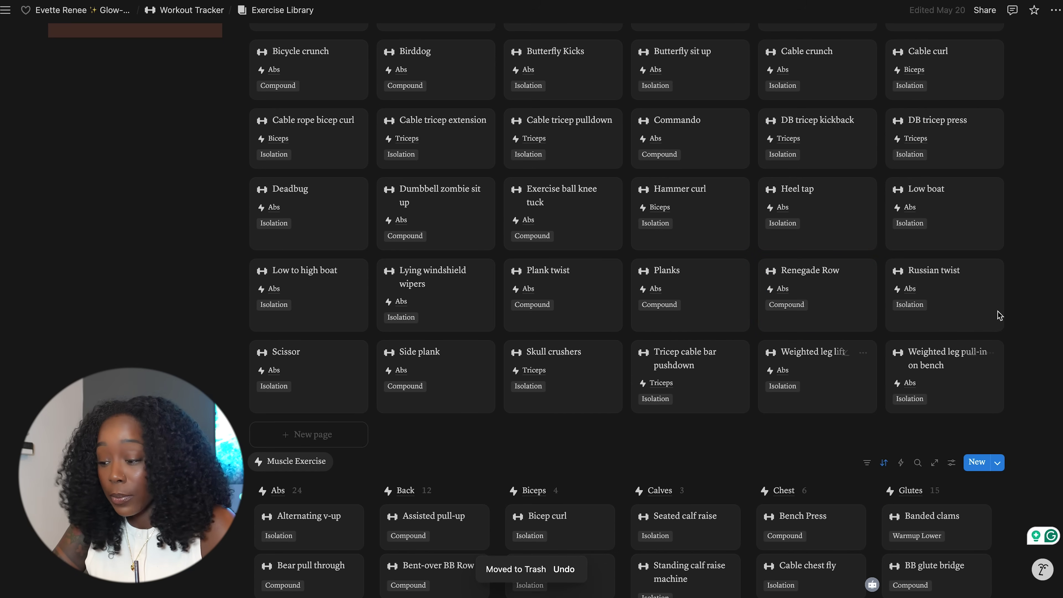
Look through the Muscle Exercise board, and go to the Muscle Group page to review its muscle cards and their exercises
scroll(1016, 357, down, 10)
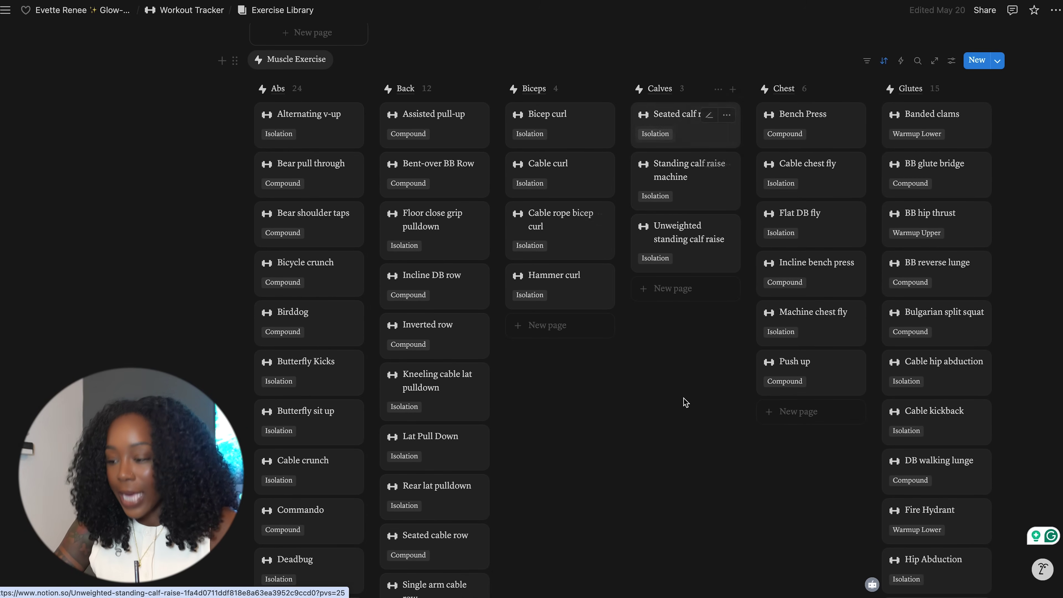
scroll(571, 349, down, 13)
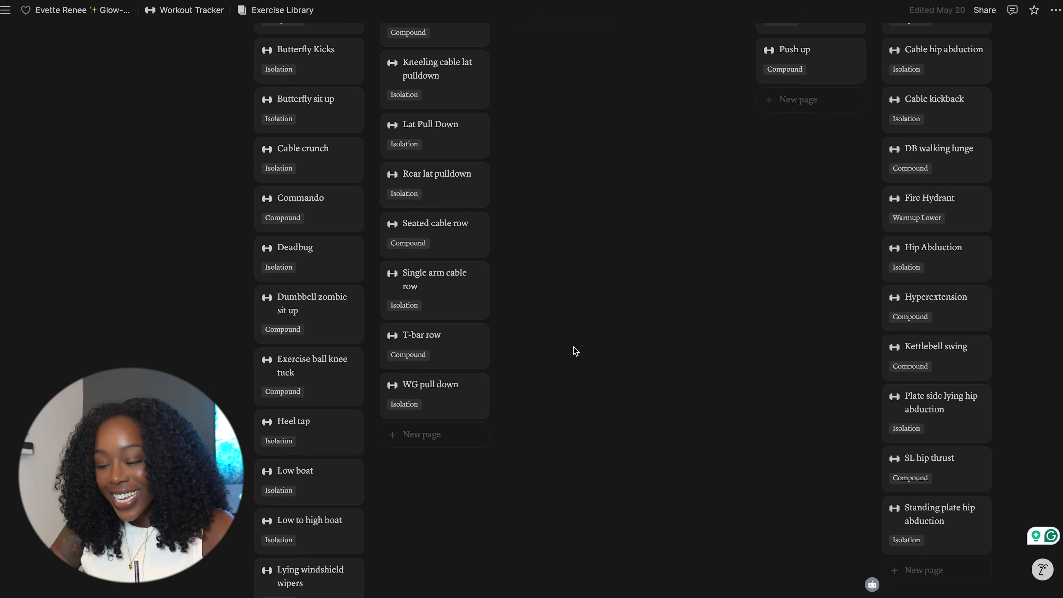
scroll(576, 351, down, 12)
scroll(575, 351, up, 10)
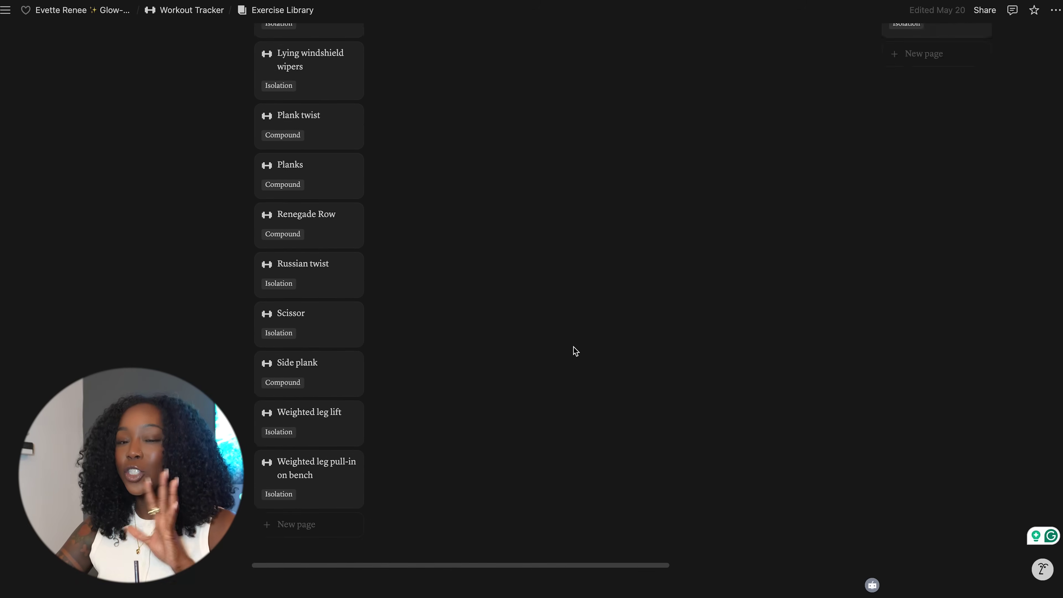
scroll(573, 350, up, 20)
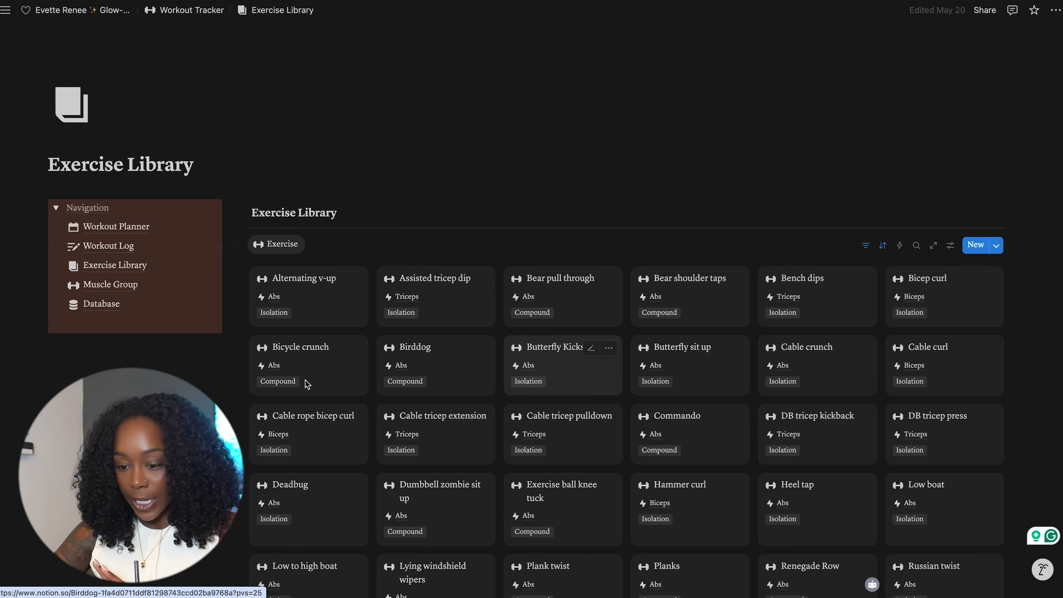
click(105, 284)
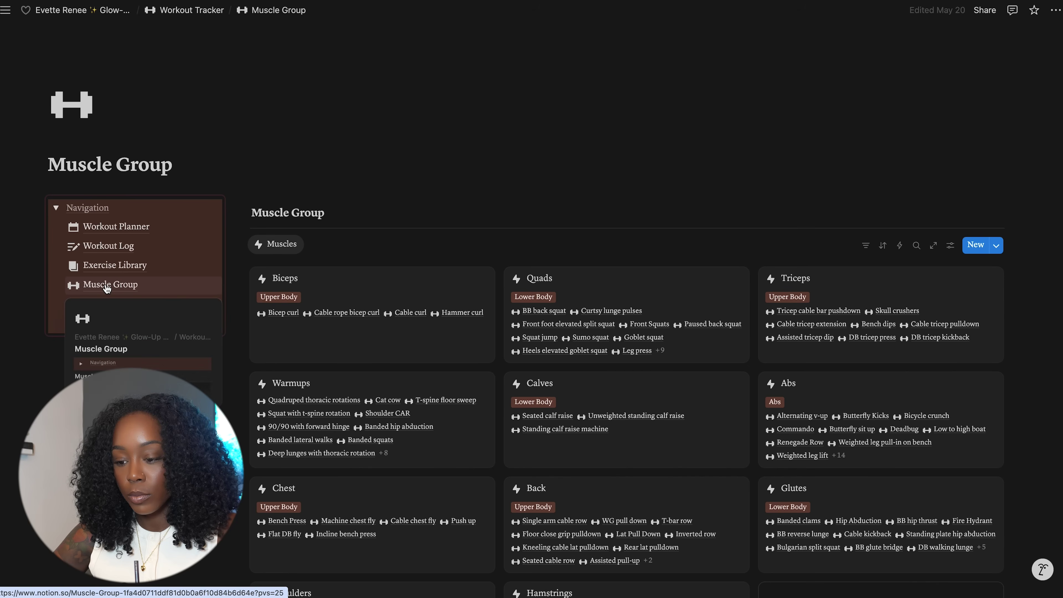
scroll(958, 327, down, 7)
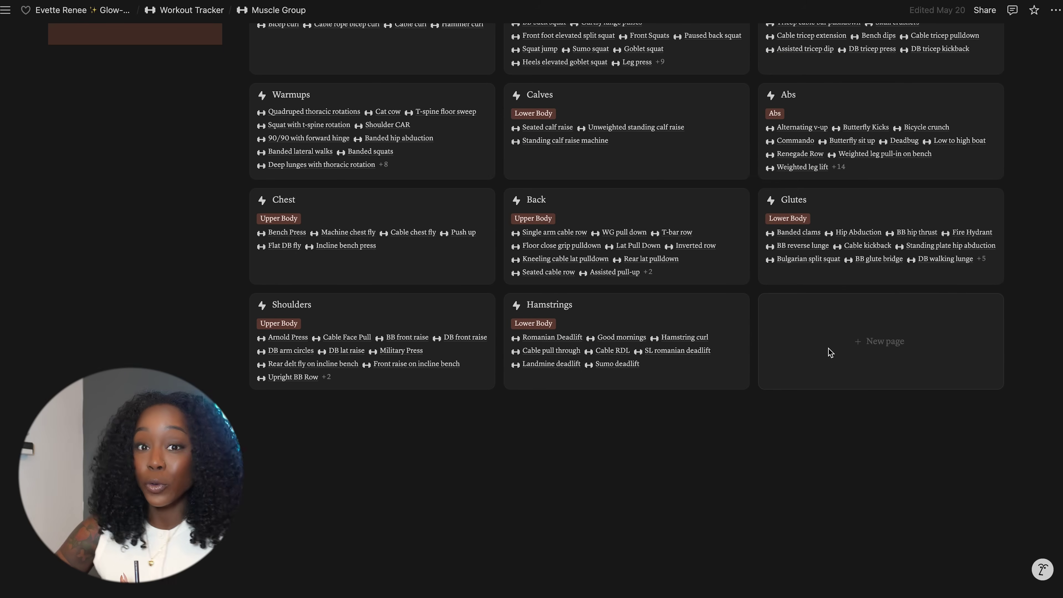
scroll(831, 353, up, 7)
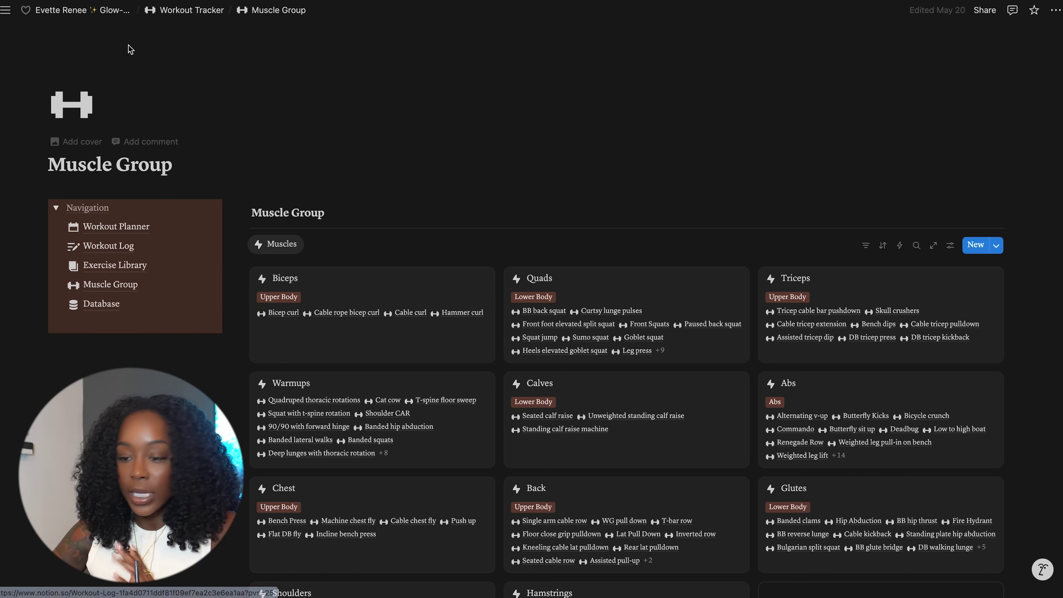
Return to the personalized Glow-Up Lifestyle dashboard and review its Priorities, Personal section and Weekly To Do List
click(72, 16)
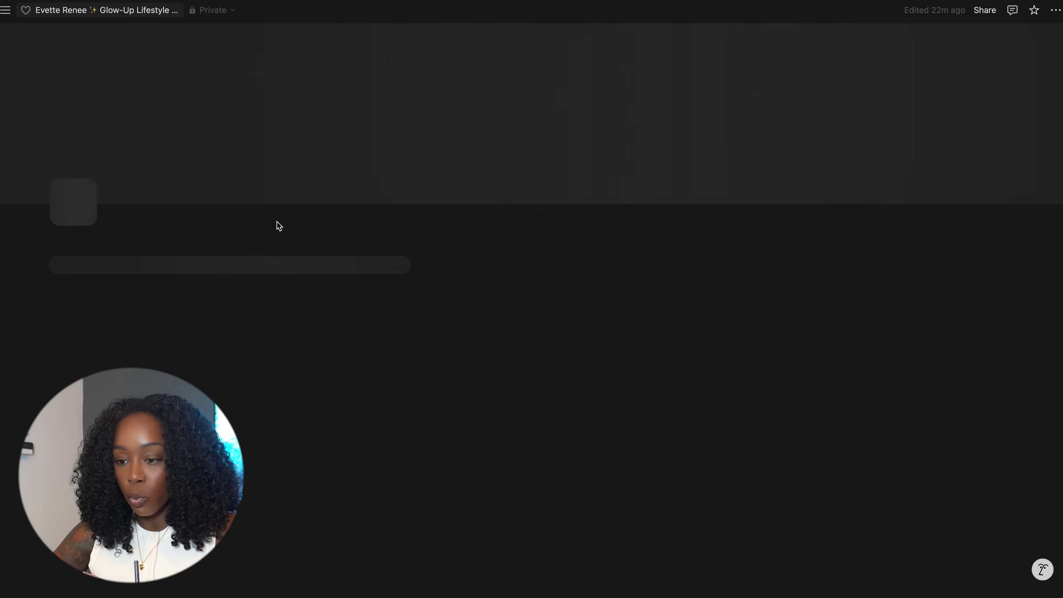
scroll(450, 353, down, 15)
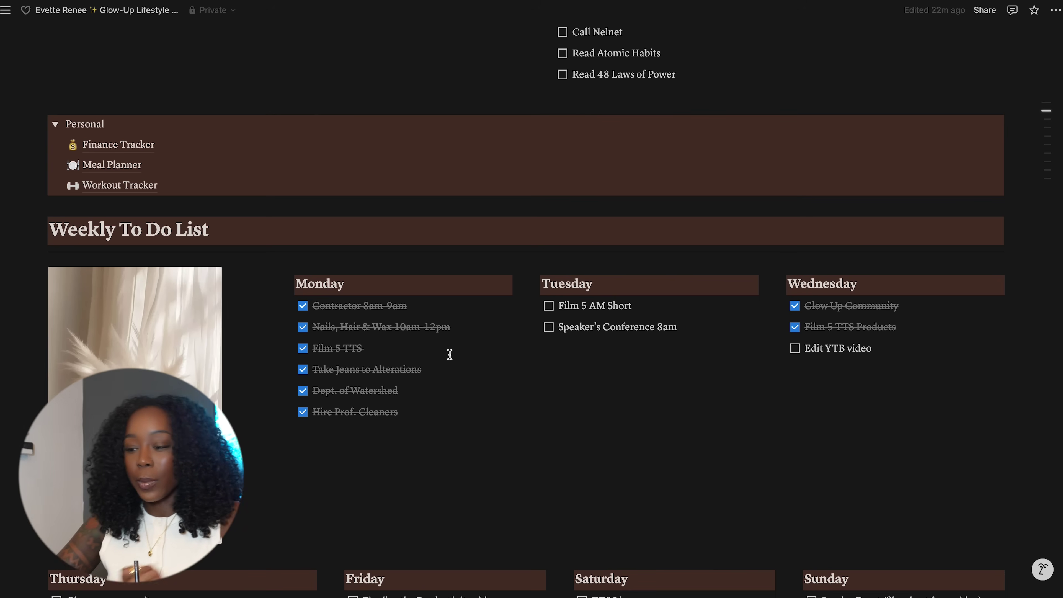
scroll(450, 354, up, 5)
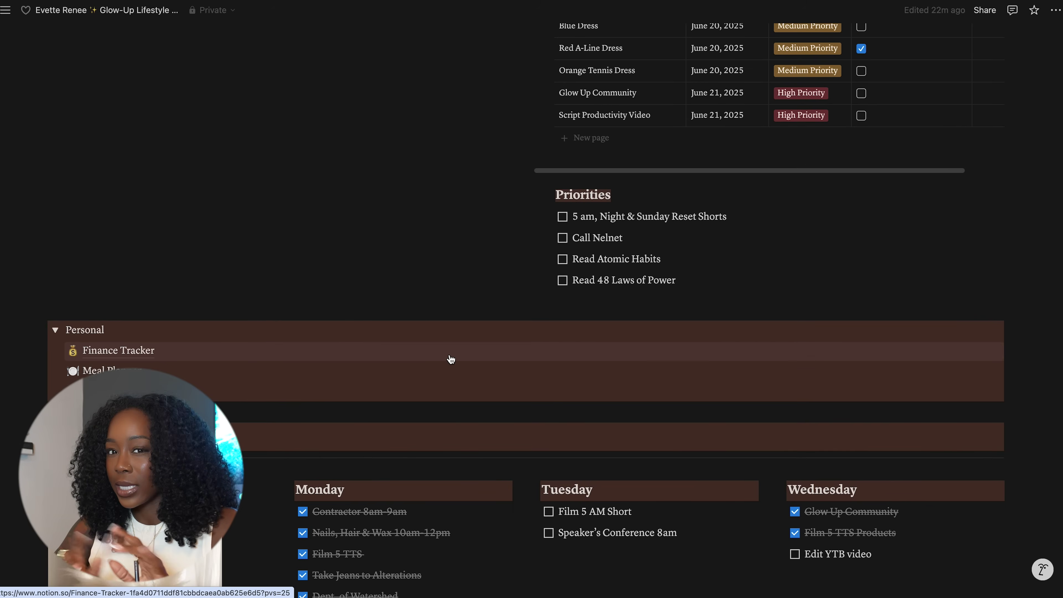
scroll(449, 356, up, 2)
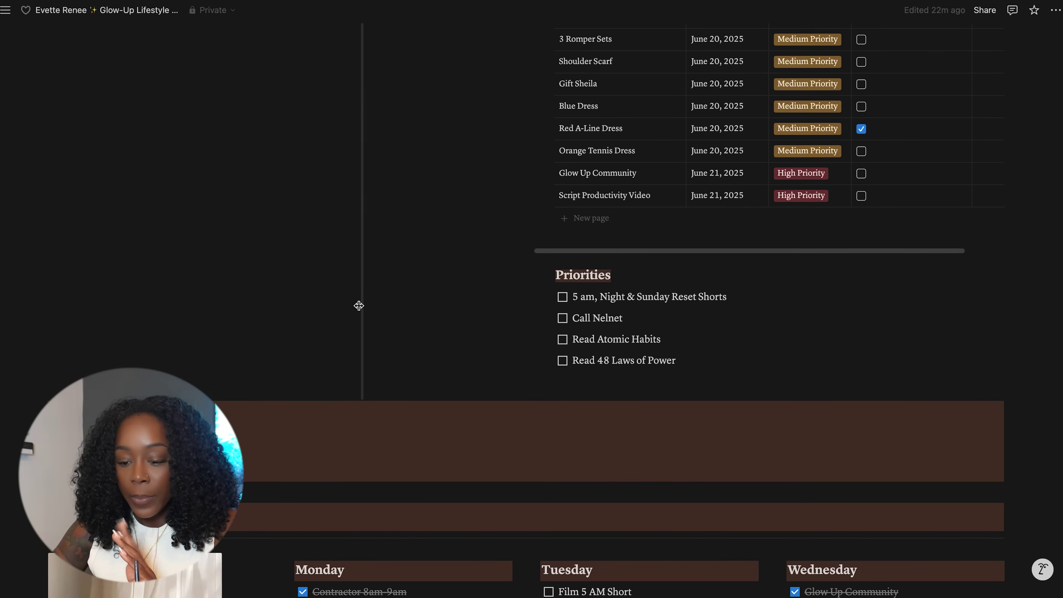
scroll(359, 306, up, 15)
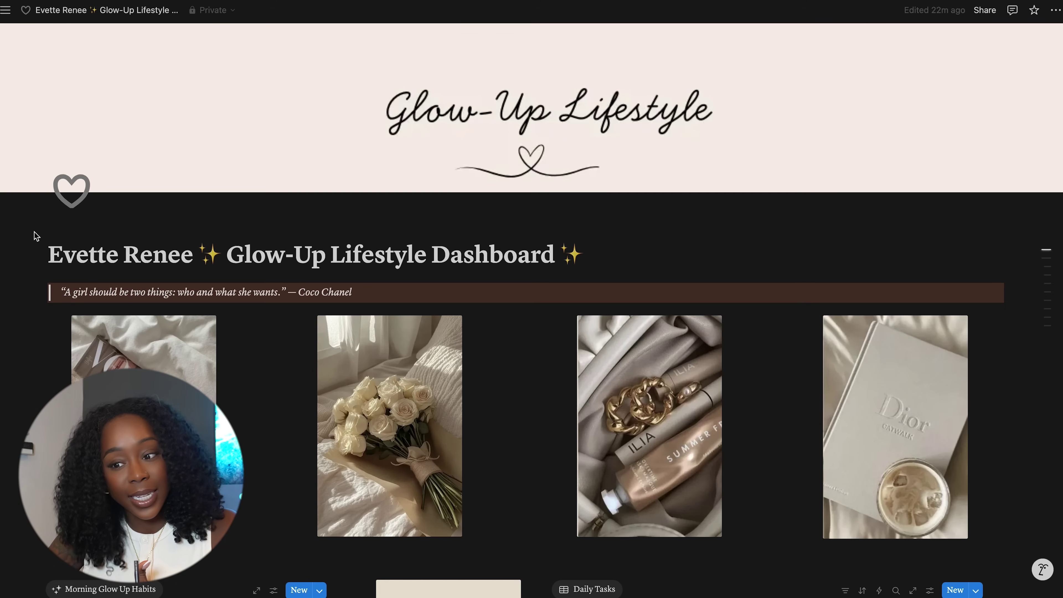
Switch to the blank Glow-Up Lifestyle Dashboard template and open the Finance Tracker from its Personal section
click(4, 8)
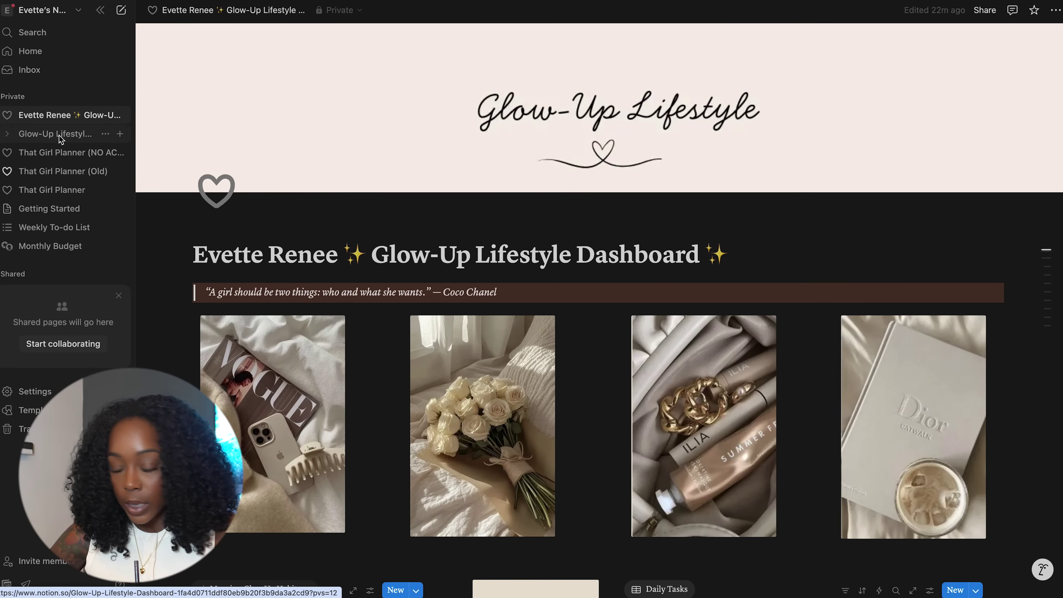
click(55, 134)
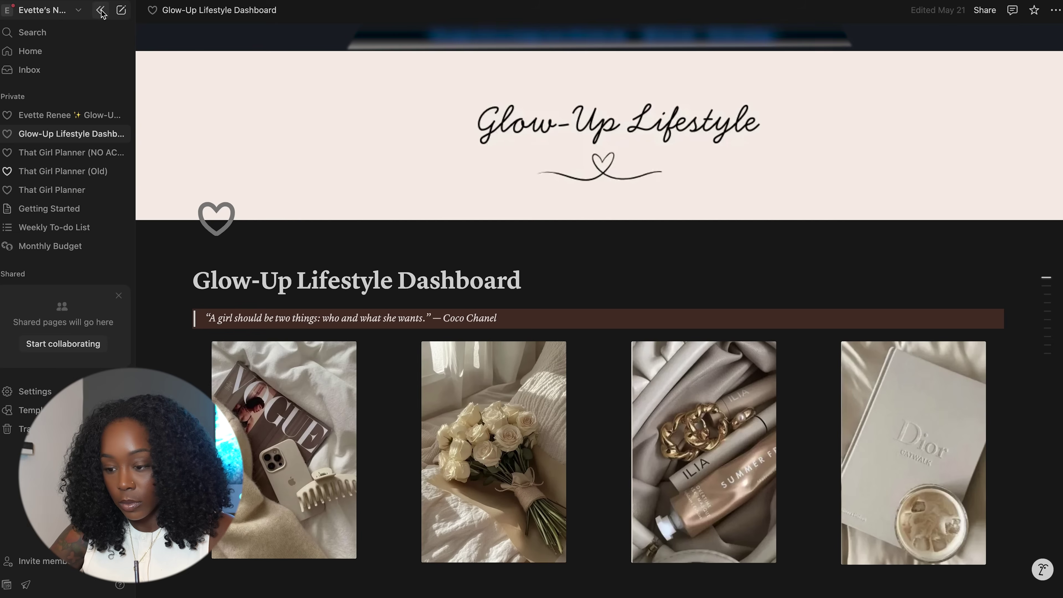
click(100, 11)
scroll(315, 355, down, 20)
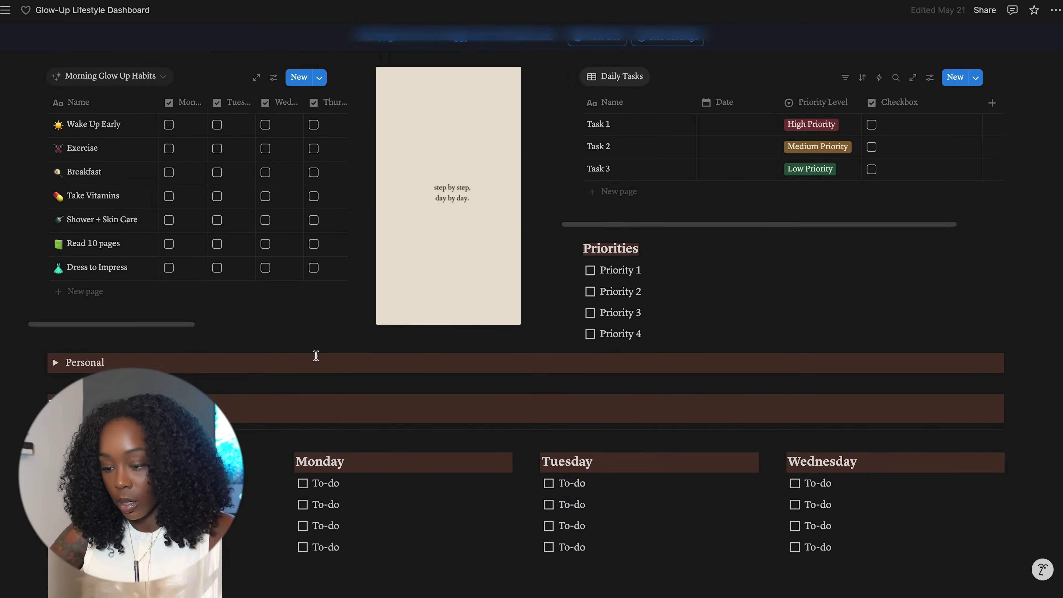
click(56, 113)
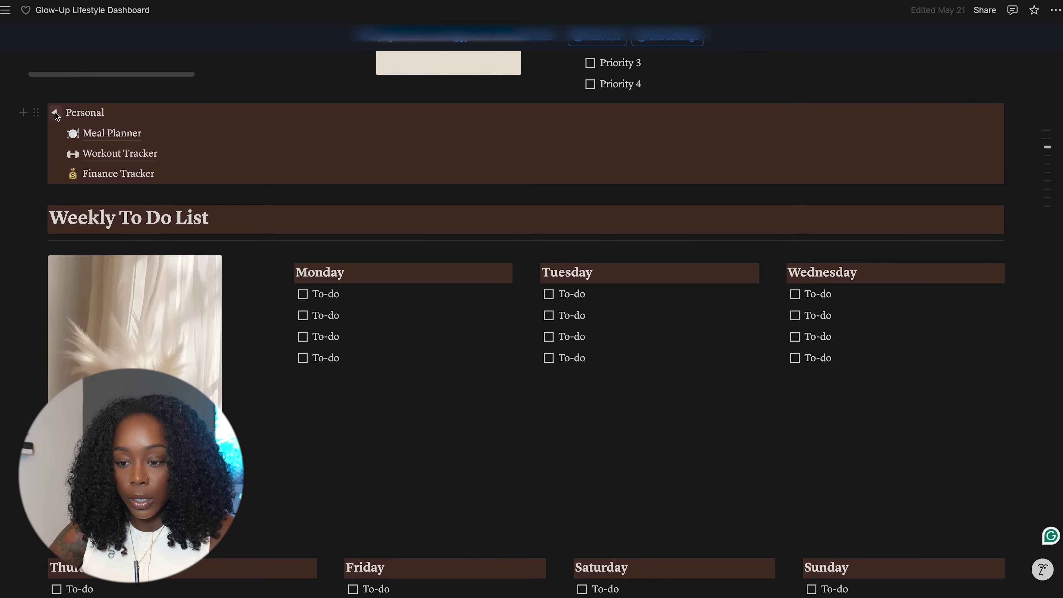
click(125, 176)
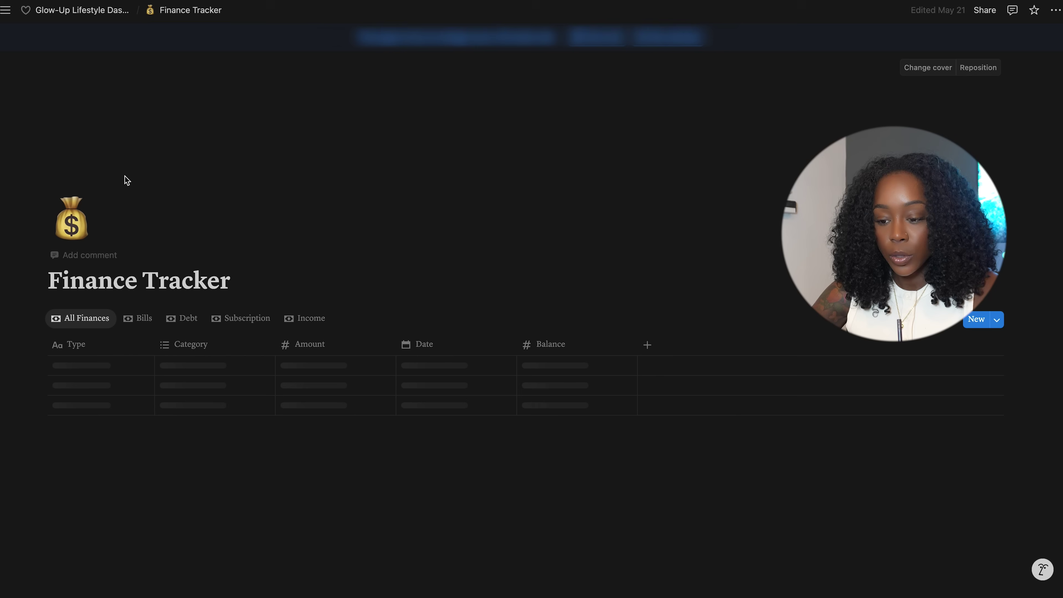
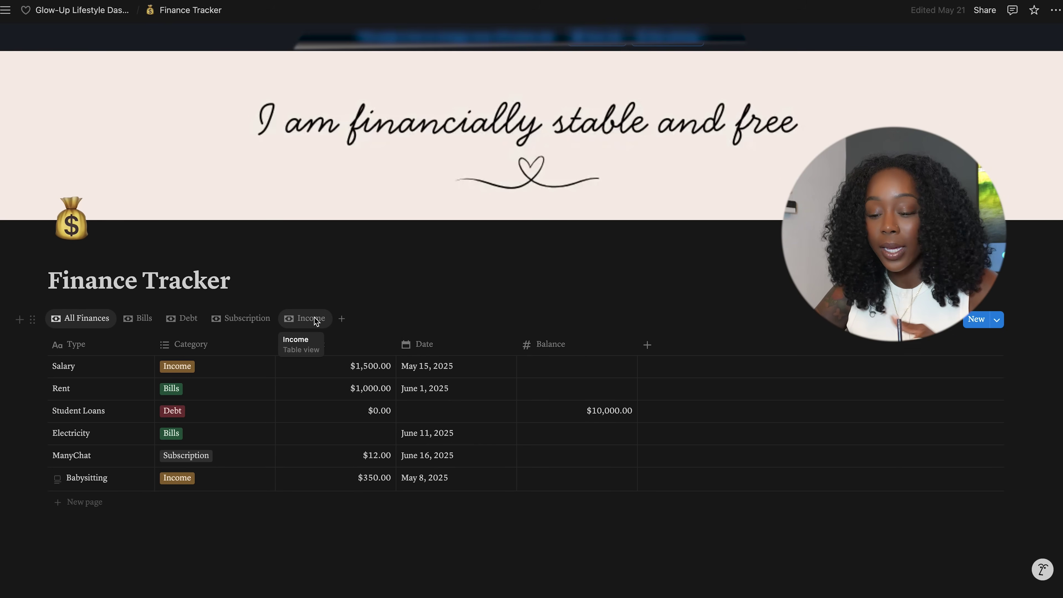
Add a new entry to the Finance Tracker's Bills view and name it "Water"
click(134, 323)
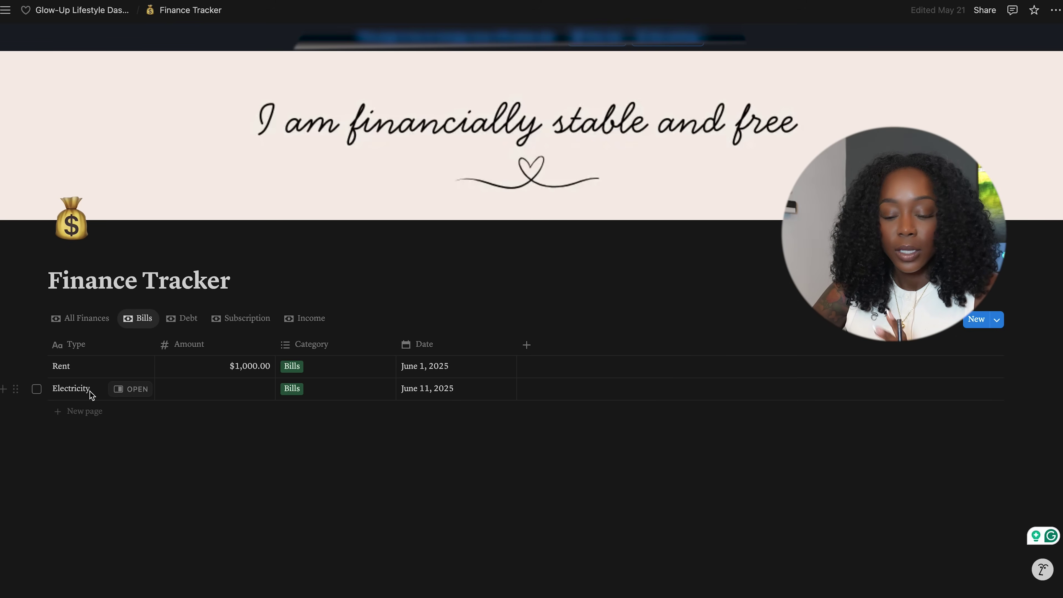
click(69, 409)
text(New Type)
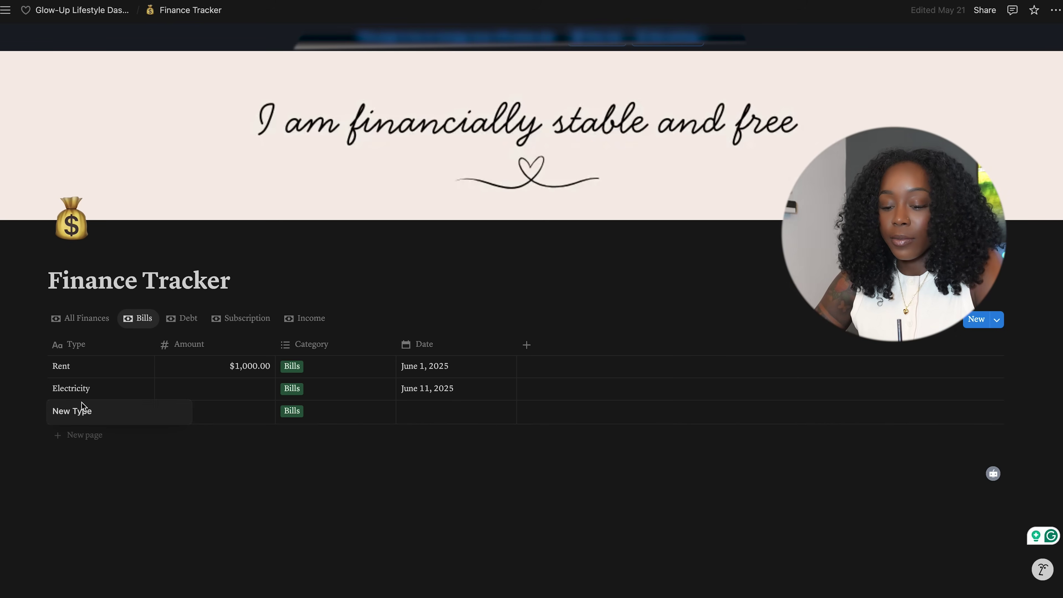
triple_click(85, 409)
text(Water)
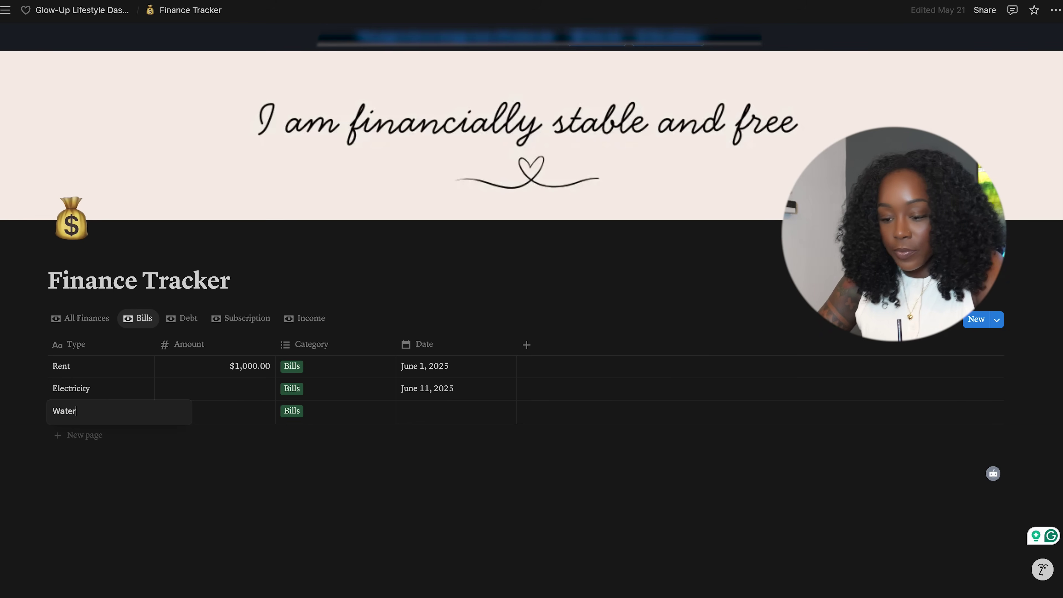
Set the Water bill's amount to $40 and its date to June 28, 2025
click(251, 413)
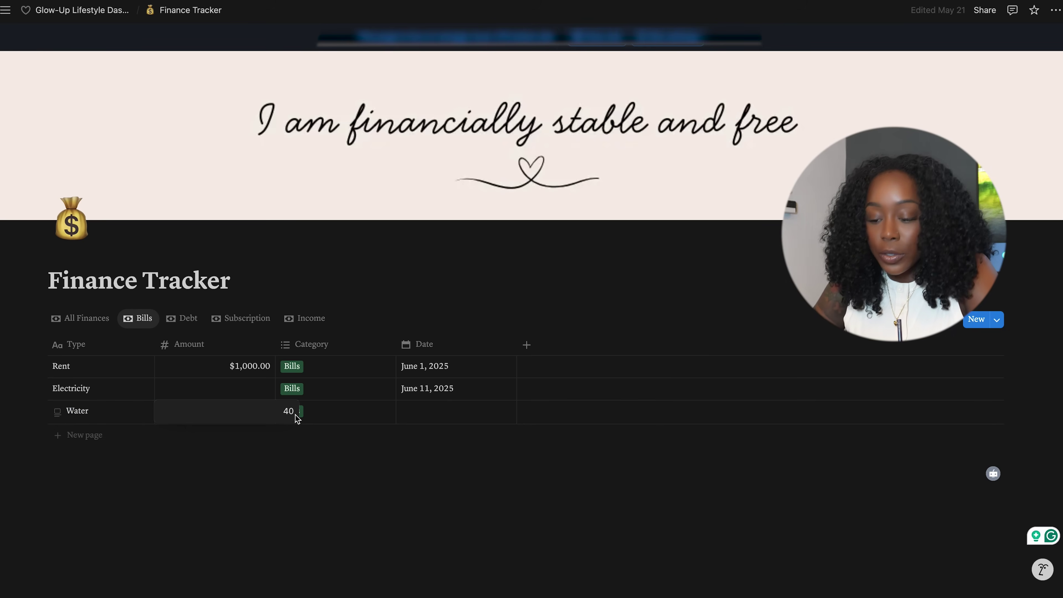
key(Return)
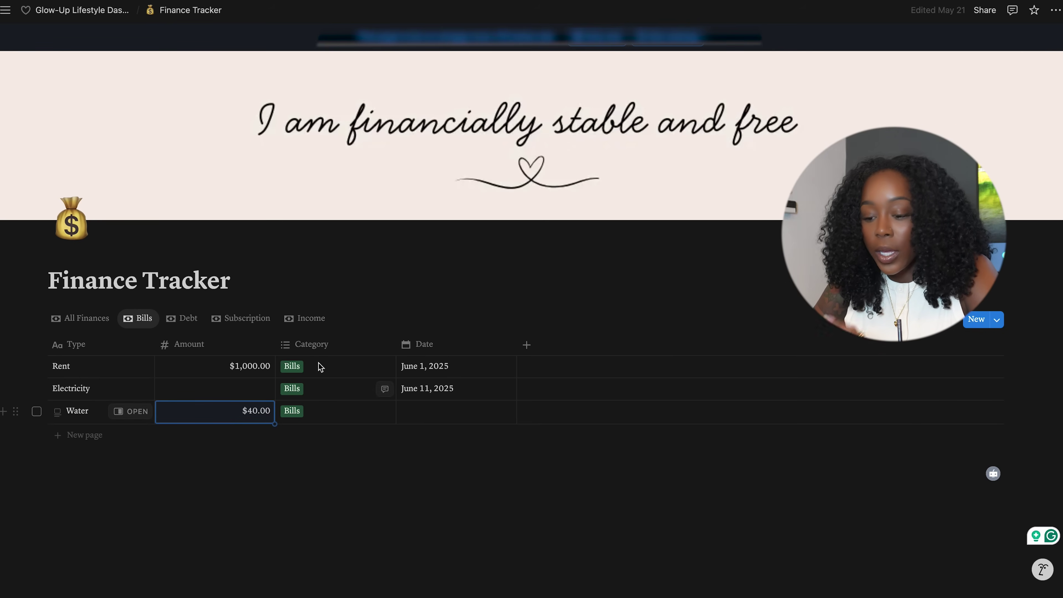
click(447, 412)
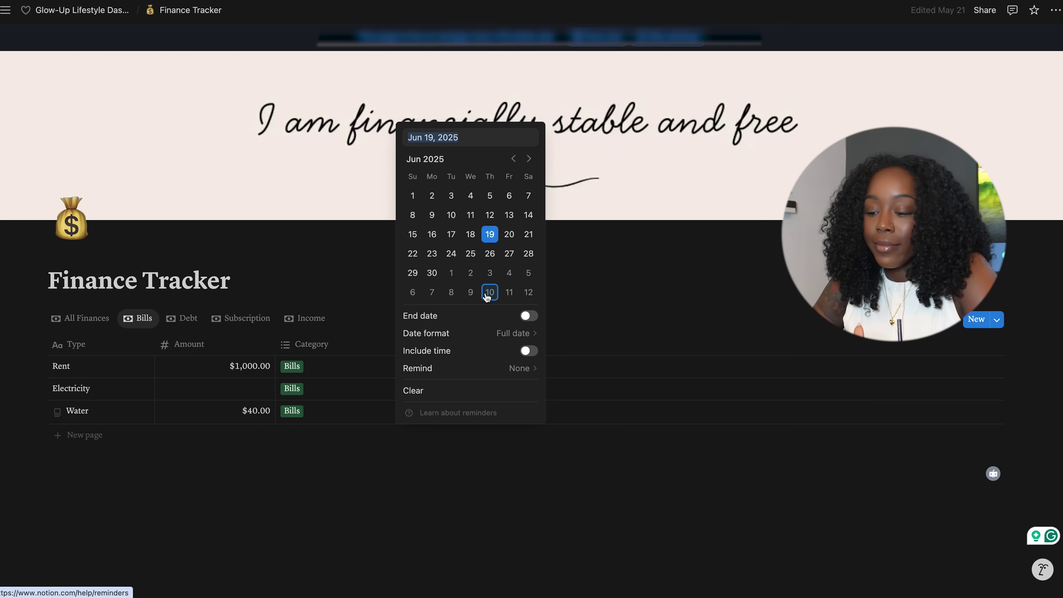
click(528, 253)
click(391, 496)
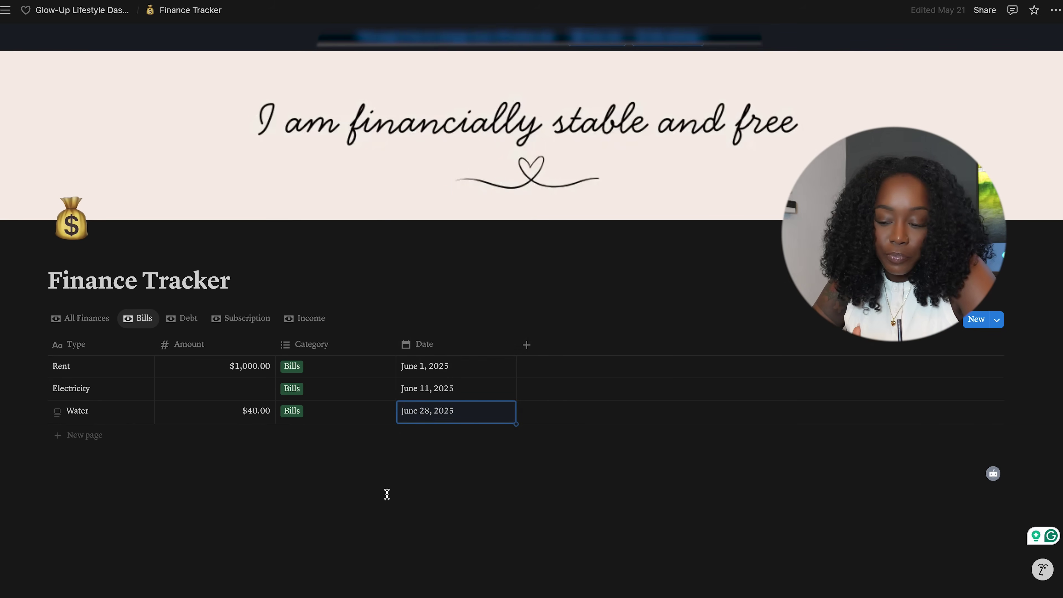
Add a new entry named "Discover Card" to the Debt view, with an amount of $58
click(180, 318)
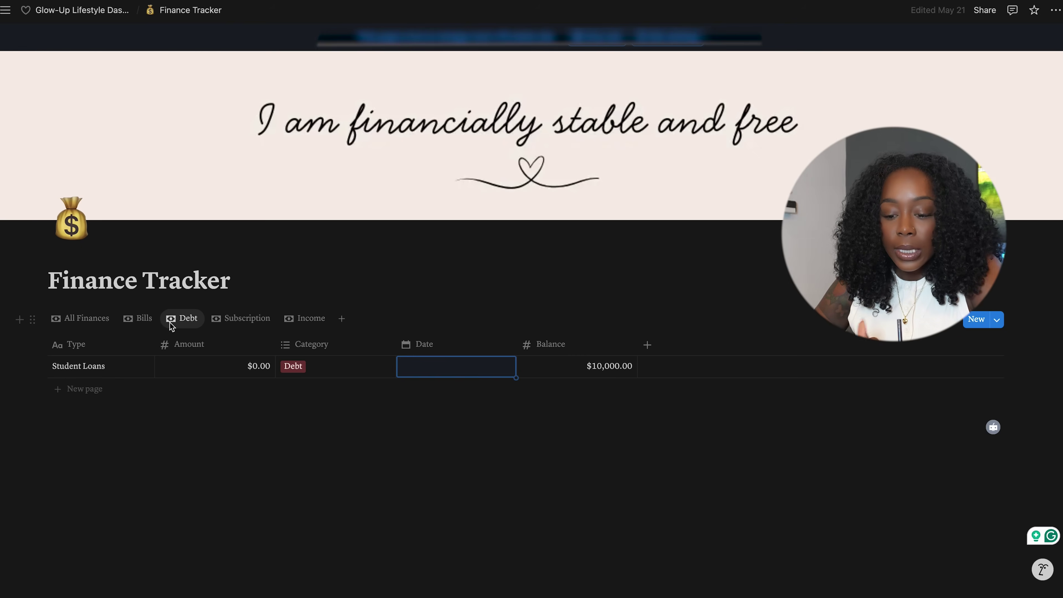
click(88, 392)
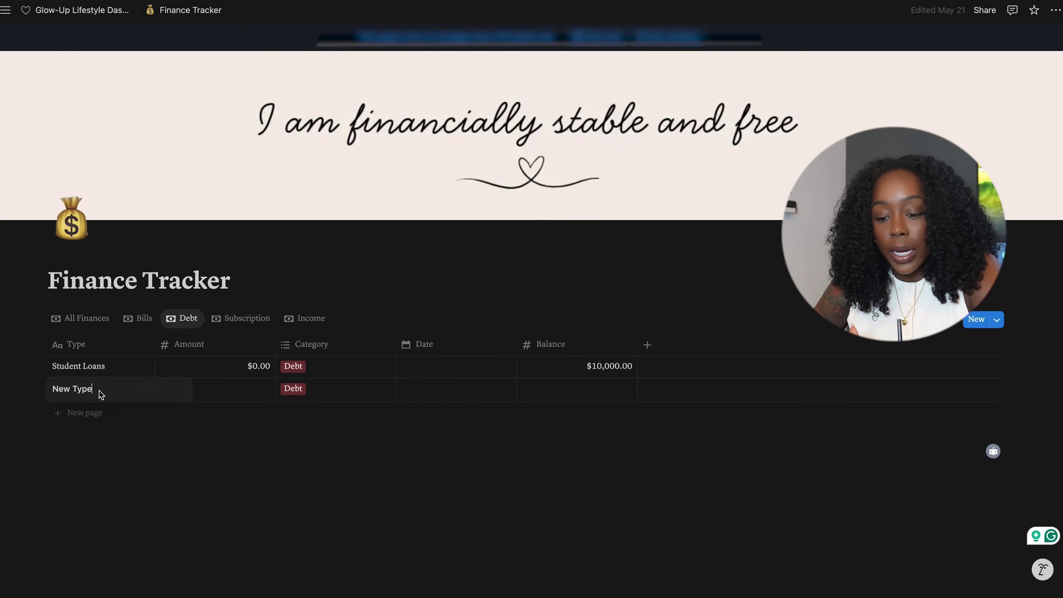
text(Discover Card)
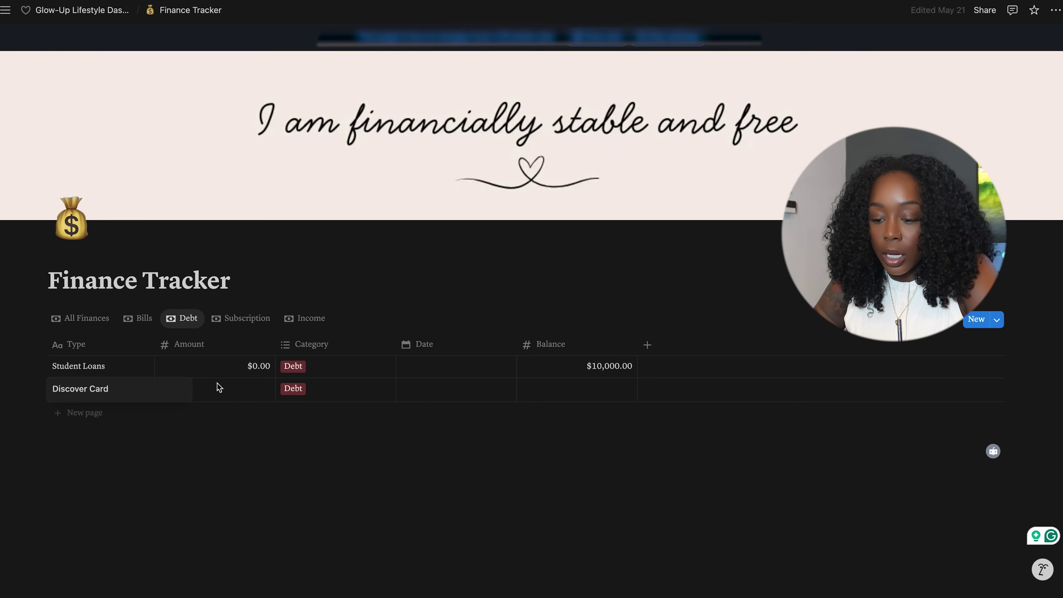
click(219, 388)
click(239, 391)
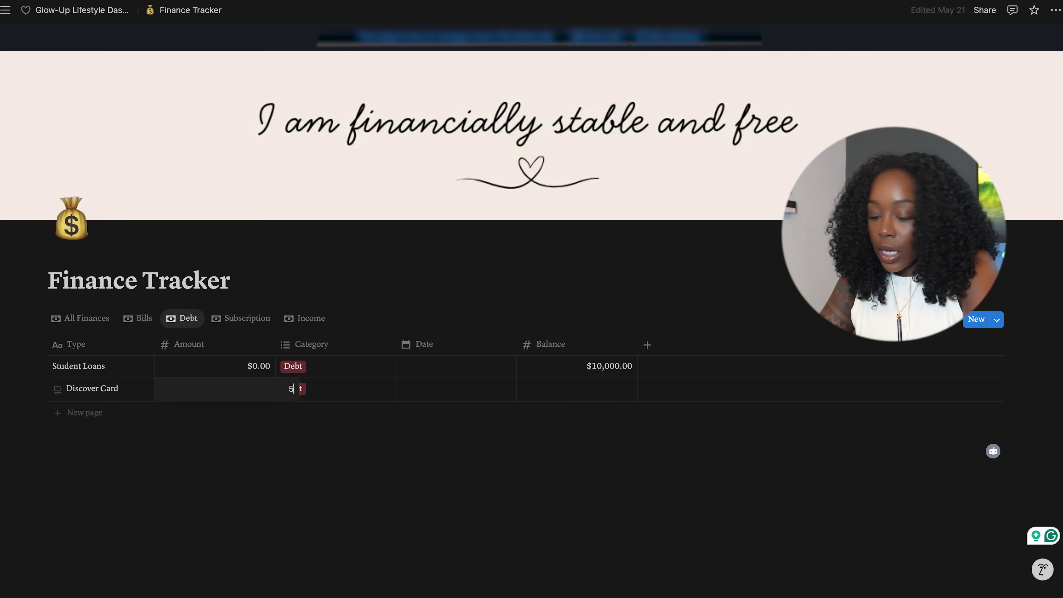
key(Return)
Set the Discover Card debt's date to June 21, 2025 and its balance to $5,000
click(425, 387)
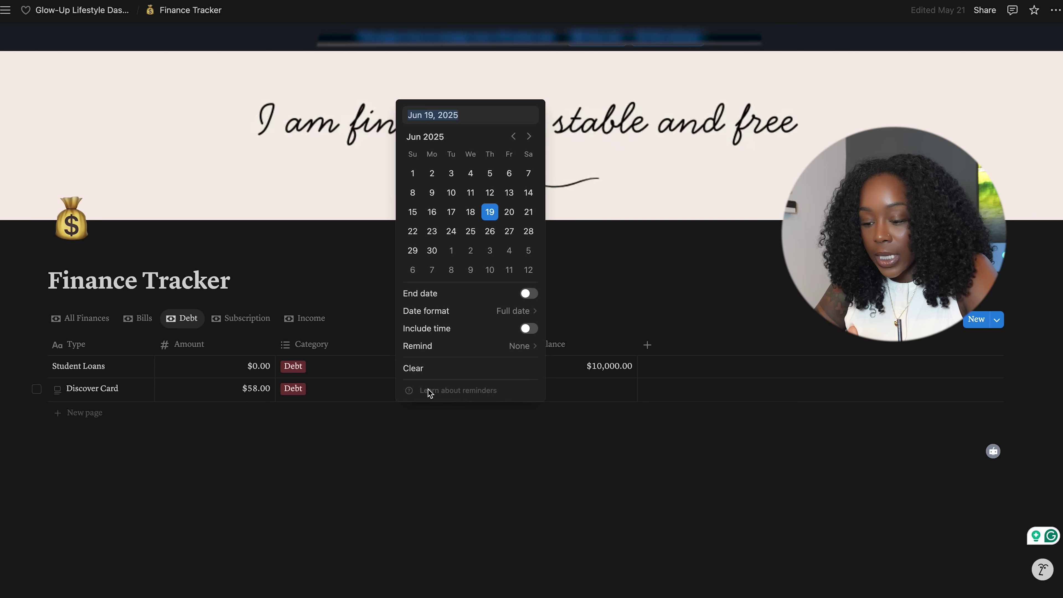
click(528, 212)
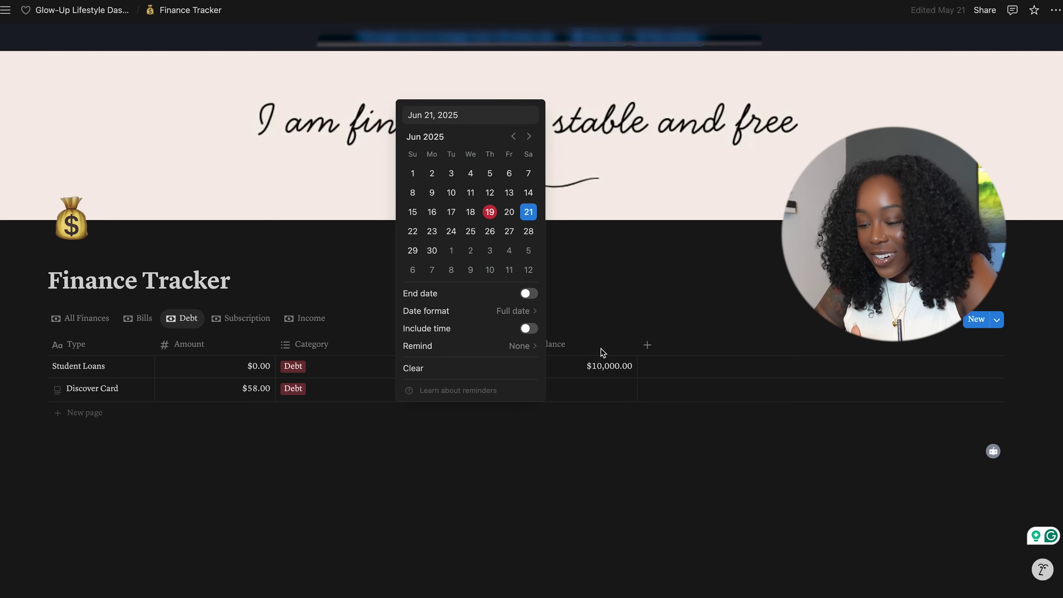
click(601, 393)
click(595, 393)
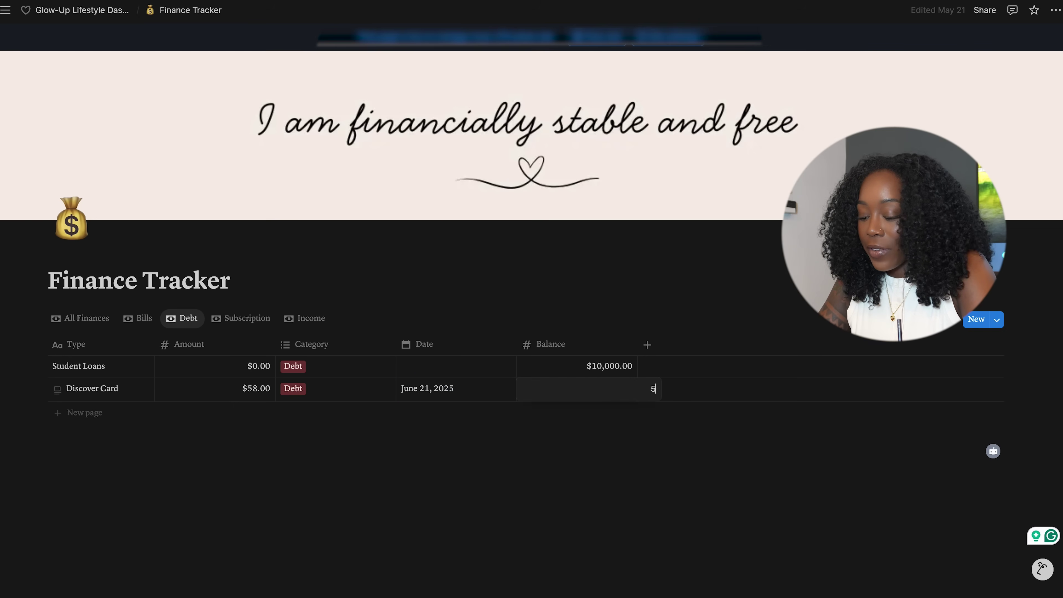
key(Return)
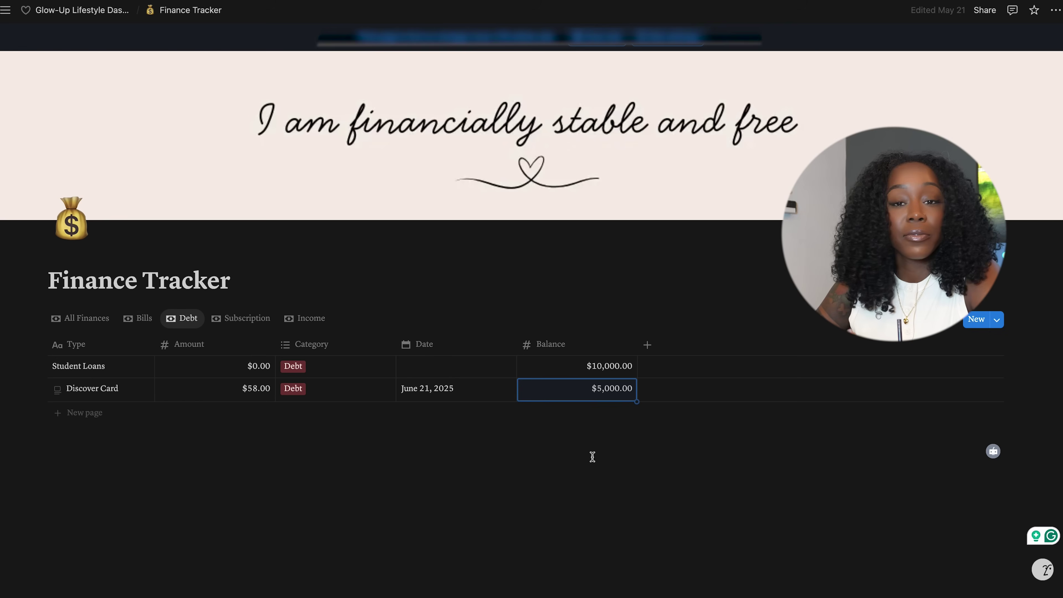
Add a new entry named "Netflix" to the Finance Tracker's Subscription view
click(244, 326)
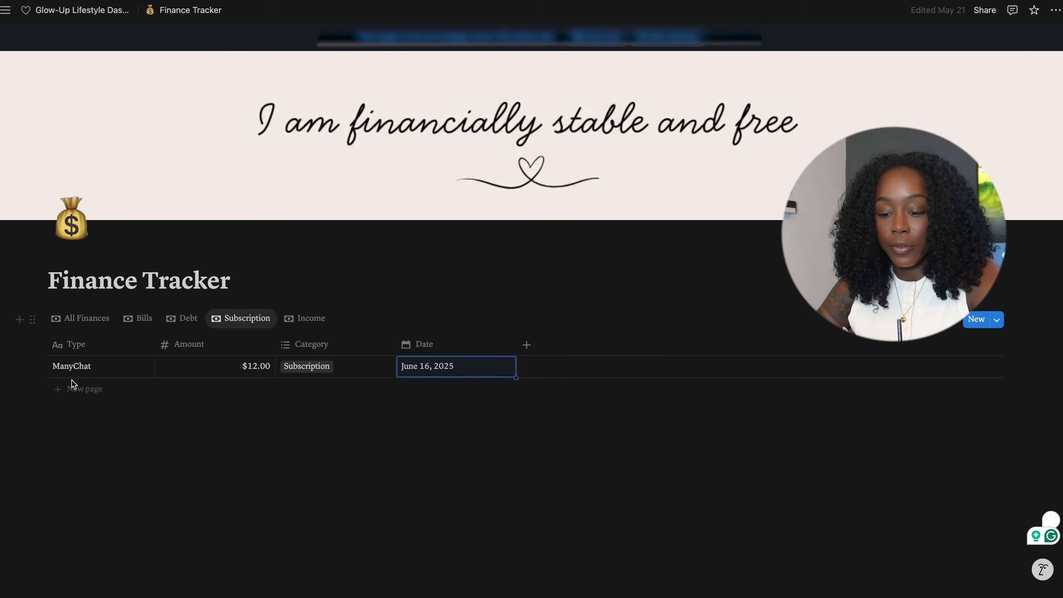
click(75, 387)
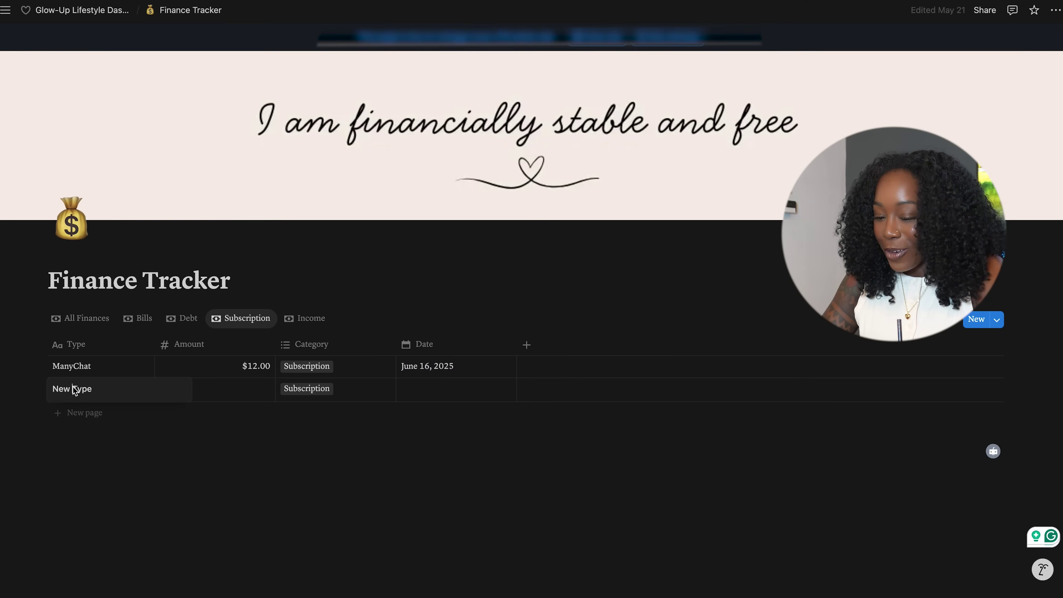
triple_click(73, 385)
text(Netflix)
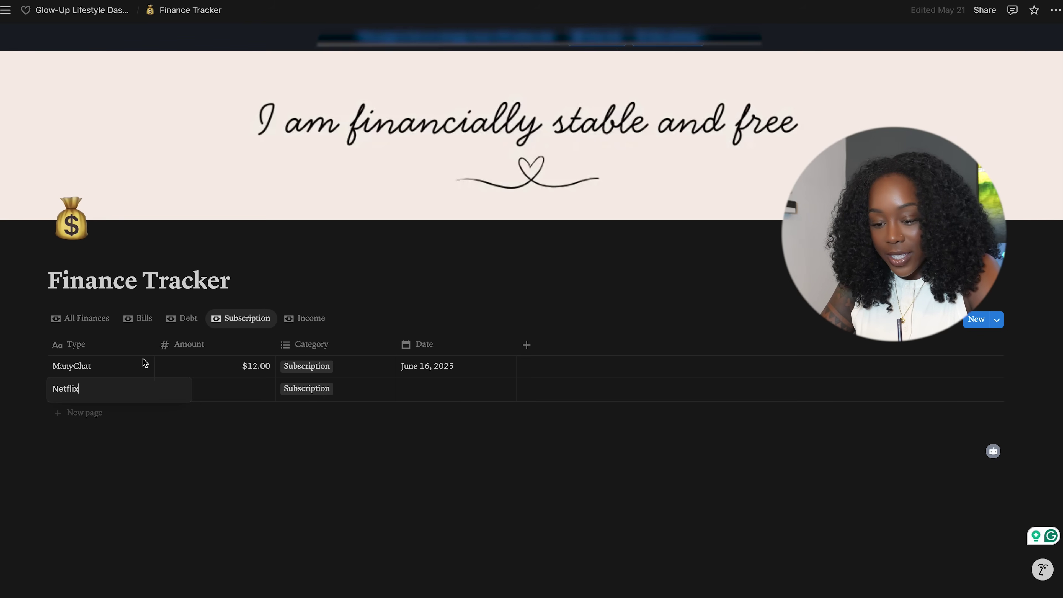
key(Return)
Set the Netflix subscription's amount to $27 and its date to June 29, 2025
click(235, 392)
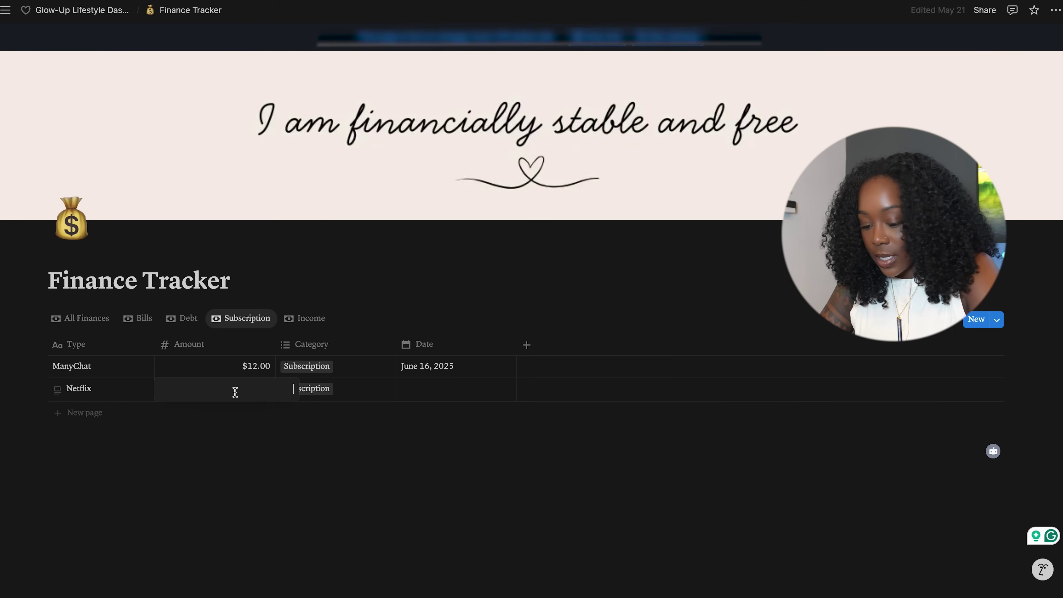
key(Return)
click(431, 388)
click(413, 251)
click(584, 404)
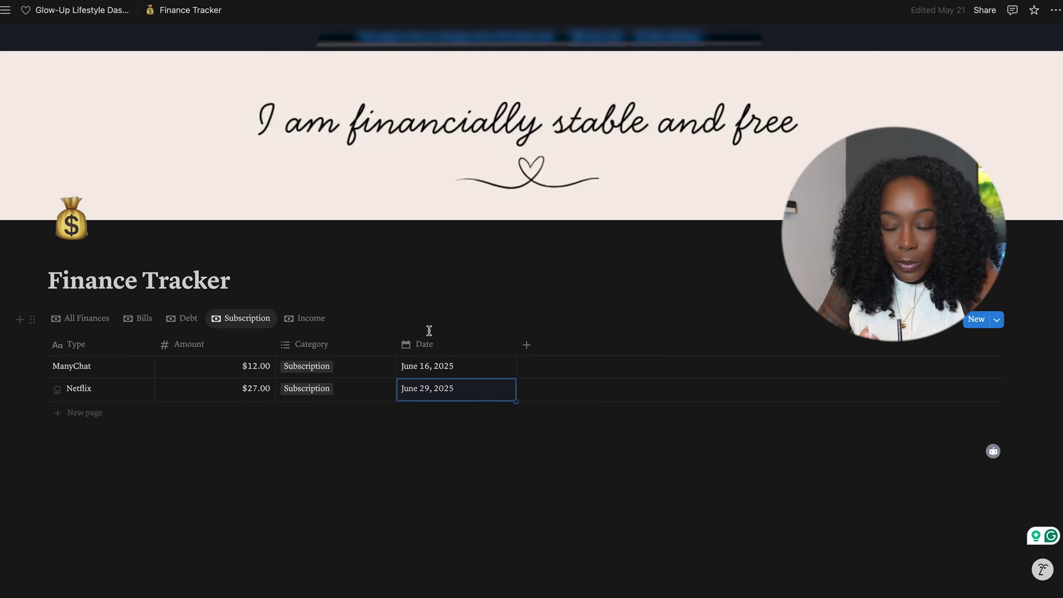
Try a baby emoji as the icon of the Babysitting entry in All Finances and remove it again
click(303, 319)
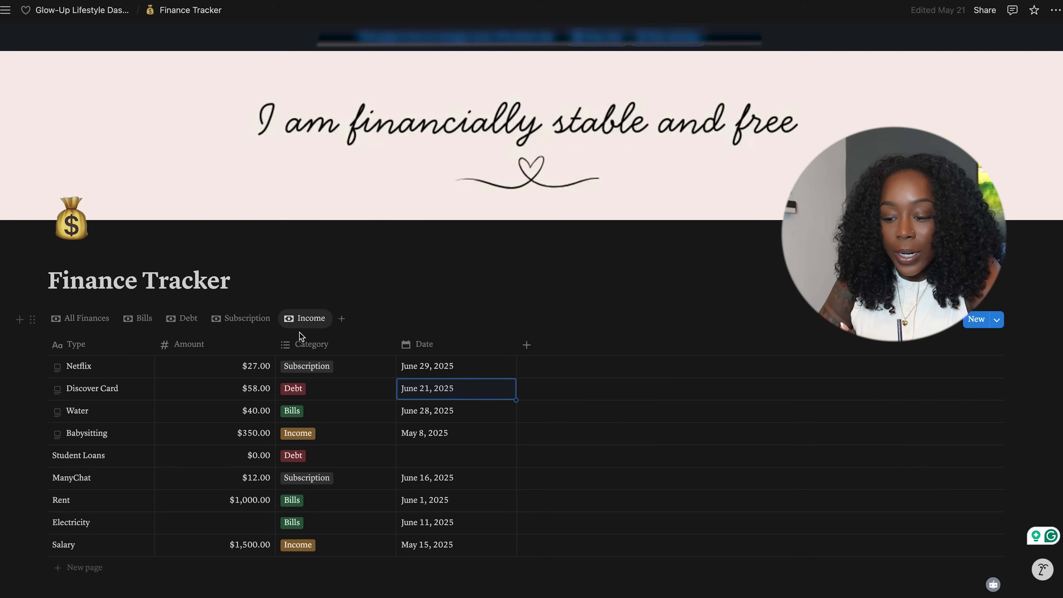
scroll(339, 283, down, 3)
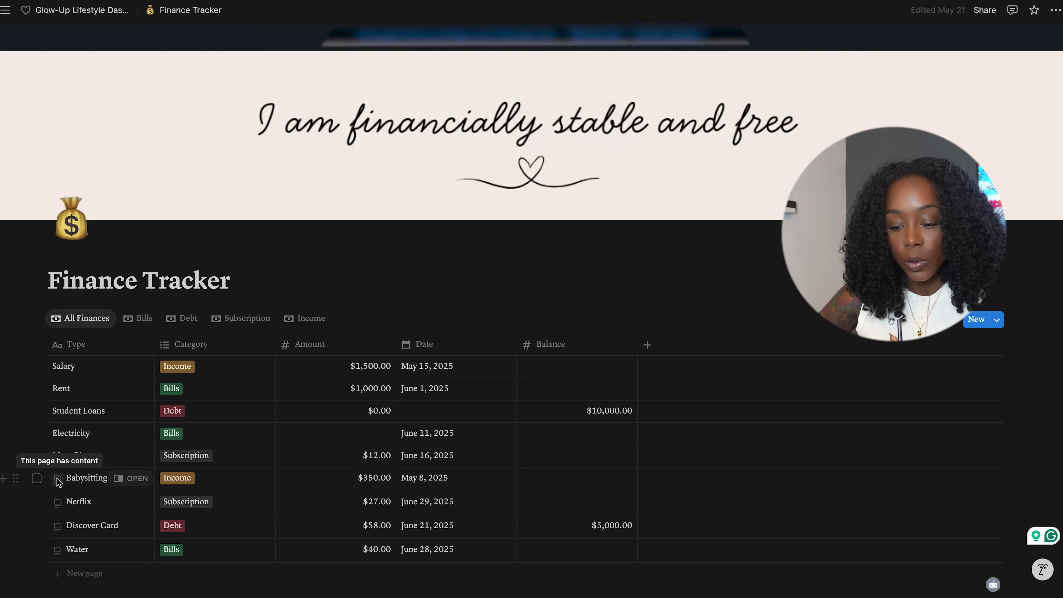
click(57, 479)
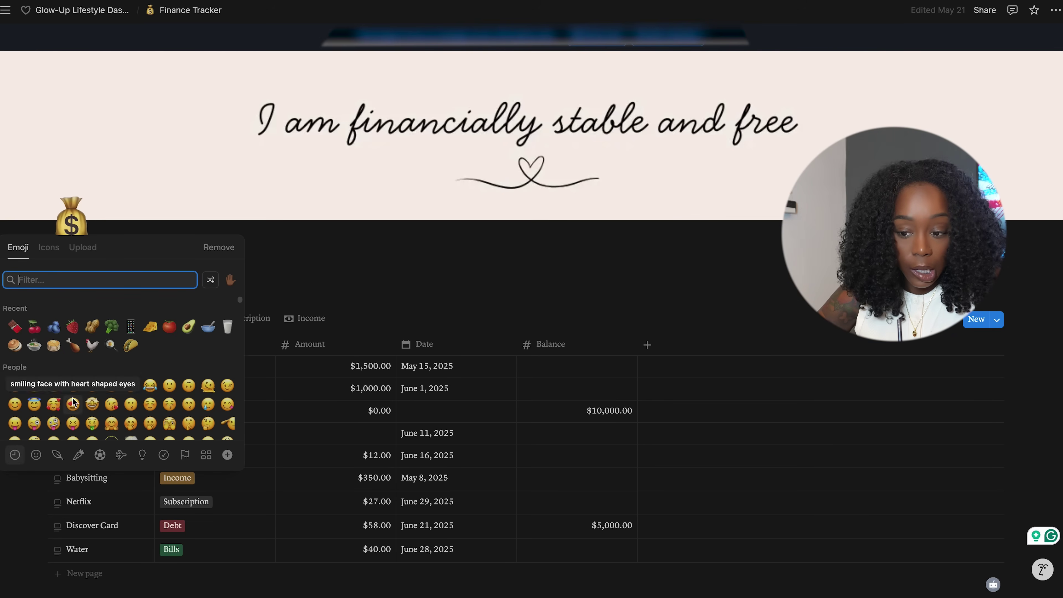
text(baby)
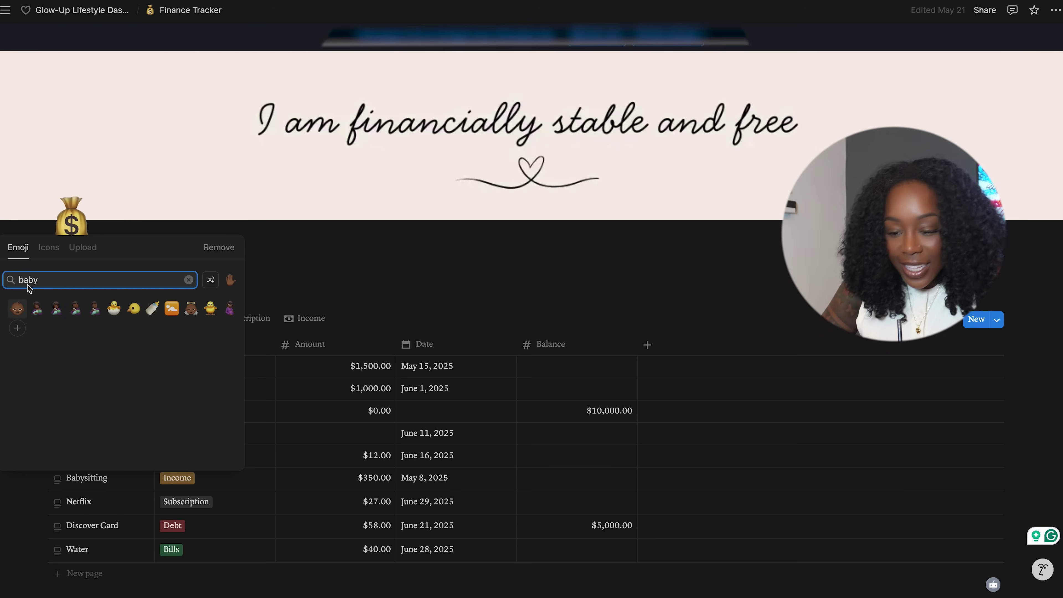
click(17, 308)
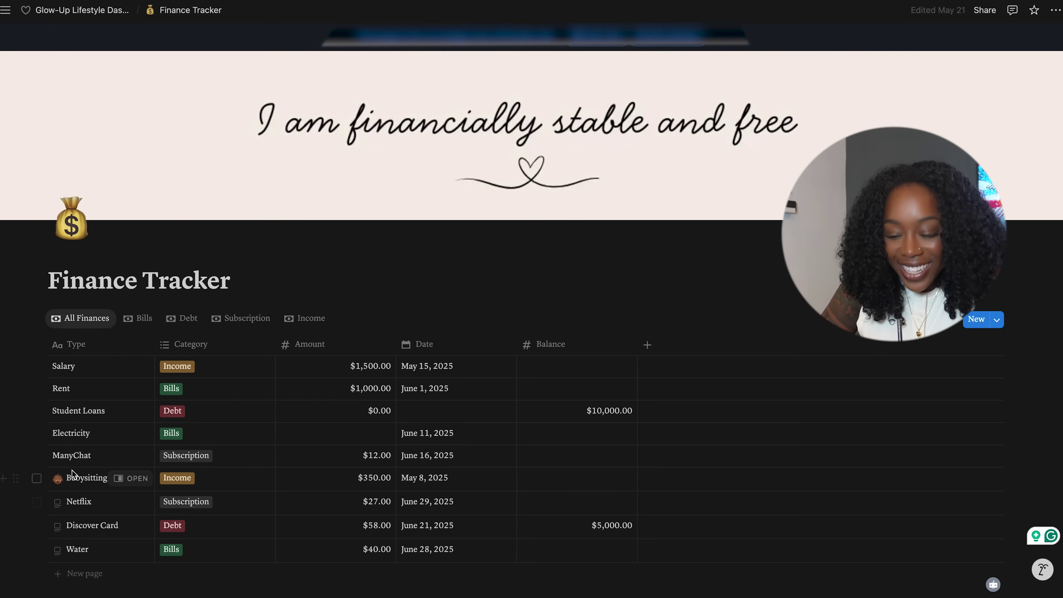
click(60, 481)
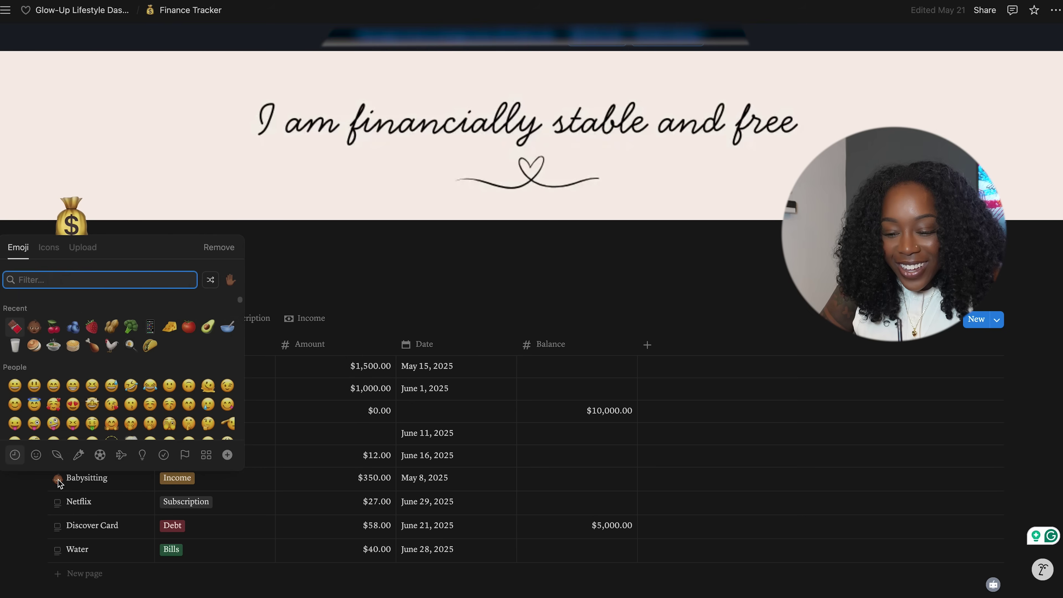
click(218, 248)
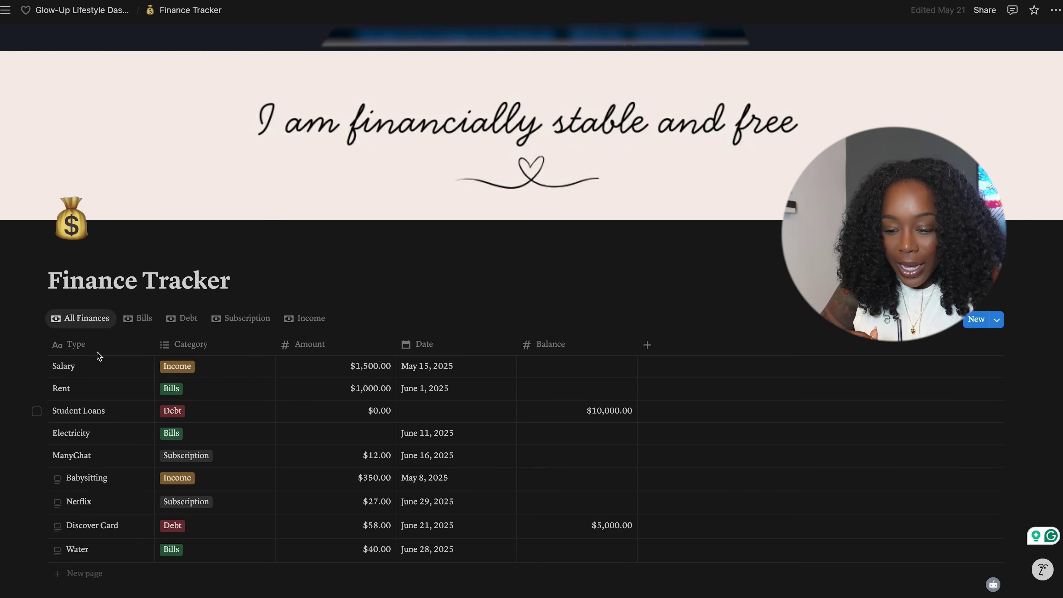
Look through the Finance Tracker's Bills, Debt, Subscription, Income and All Finances views to compare which entries each one lists
scroll(81, 421, down, 2)
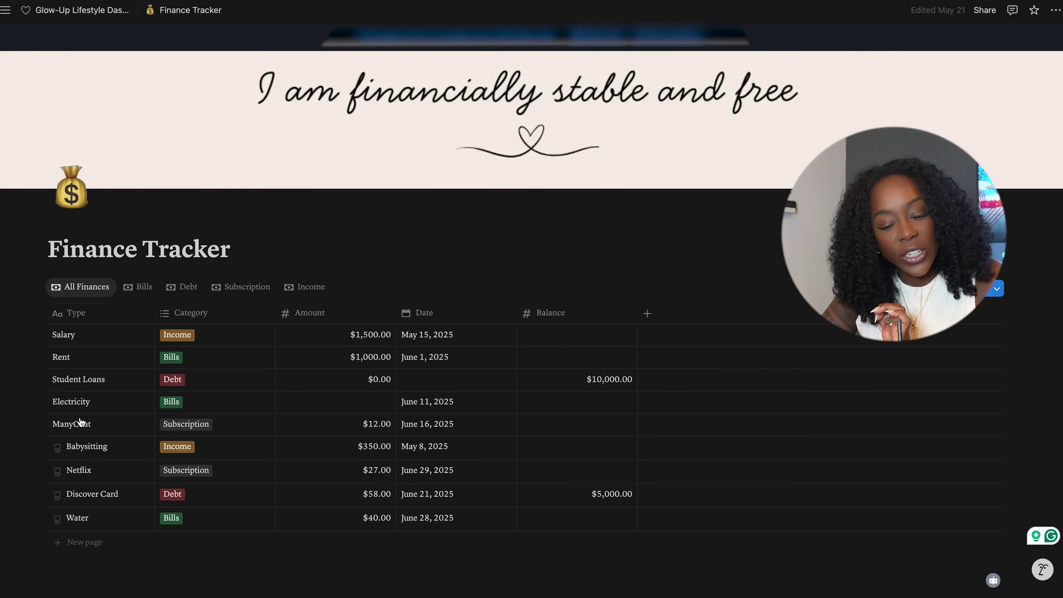
click(146, 293)
click(197, 293)
click(246, 289)
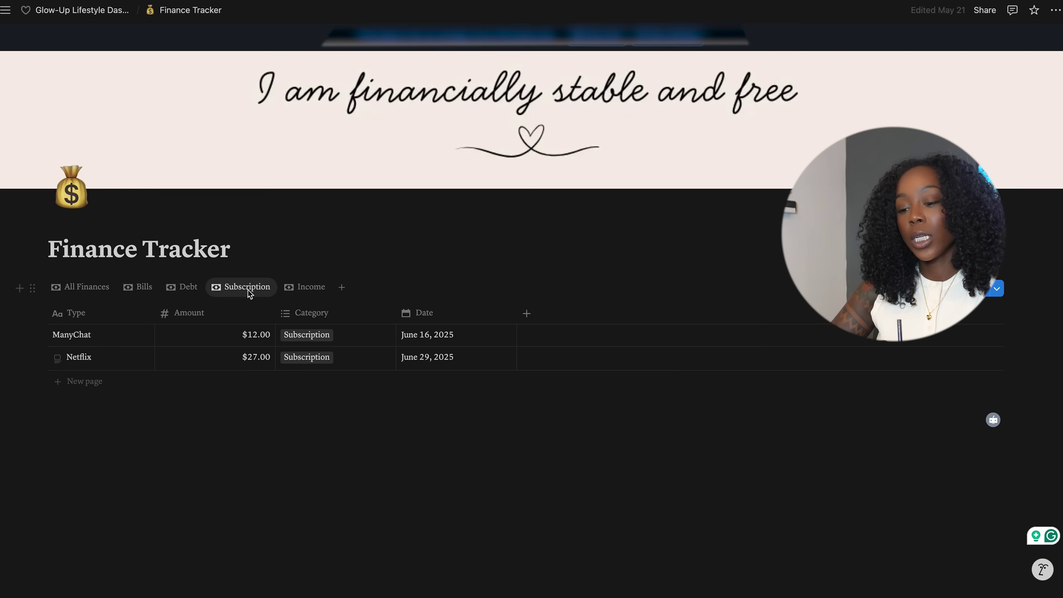
click(304, 291)
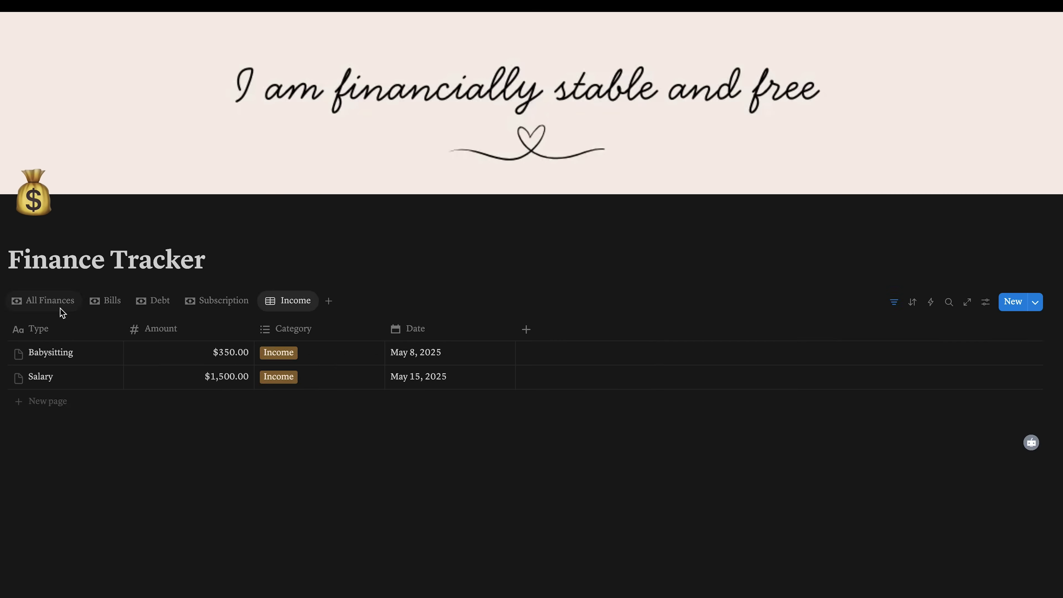
click(60, 309)
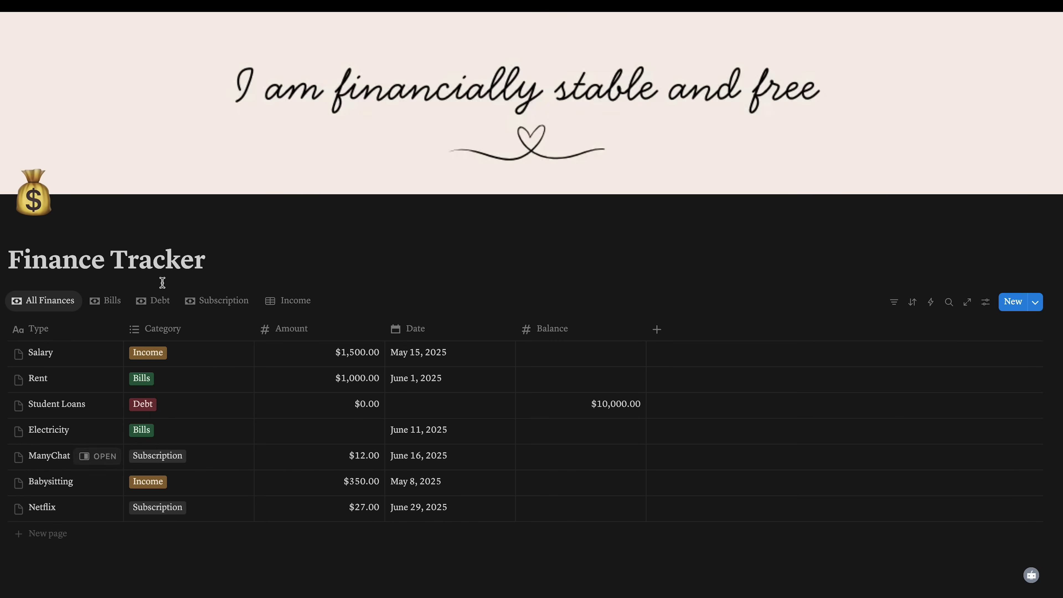
click(115, 304)
click(159, 305)
click(208, 309)
click(274, 306)
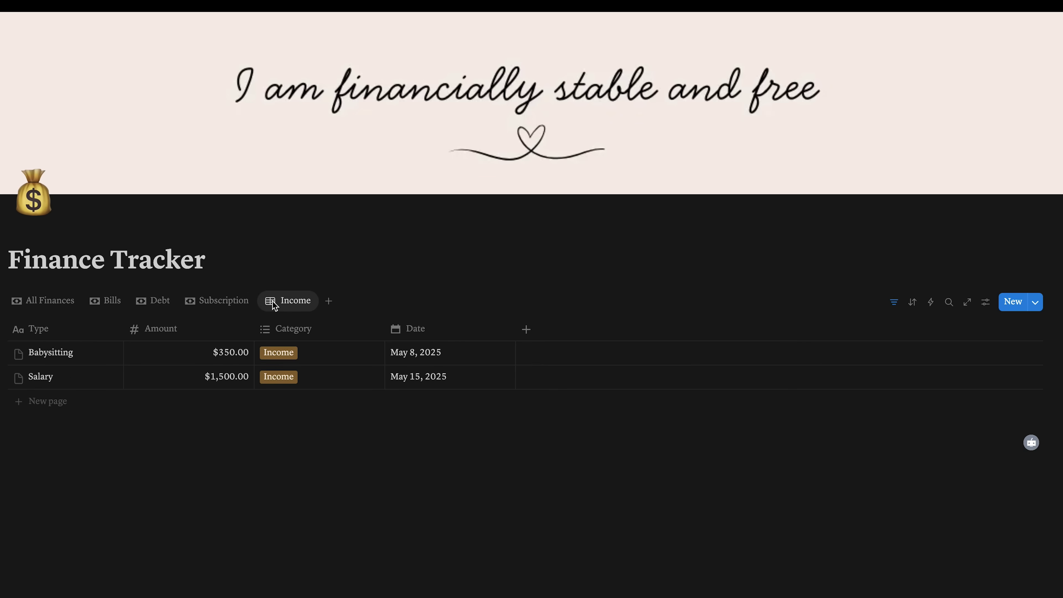
Examine the Income view's Category filter and its options, and compare the view with All Finances
click(894, 303)
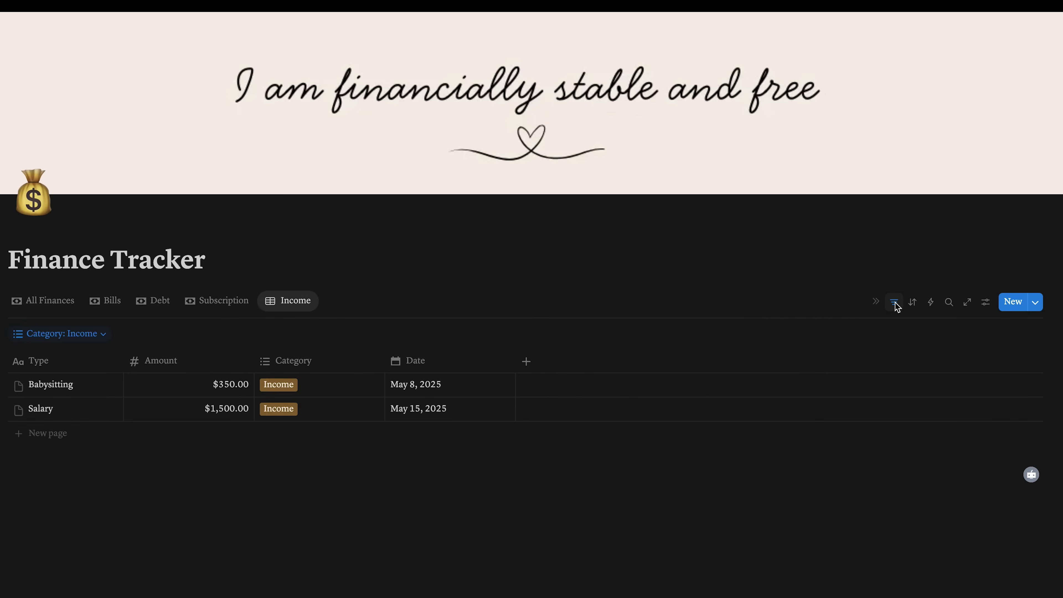
click(895, 303)
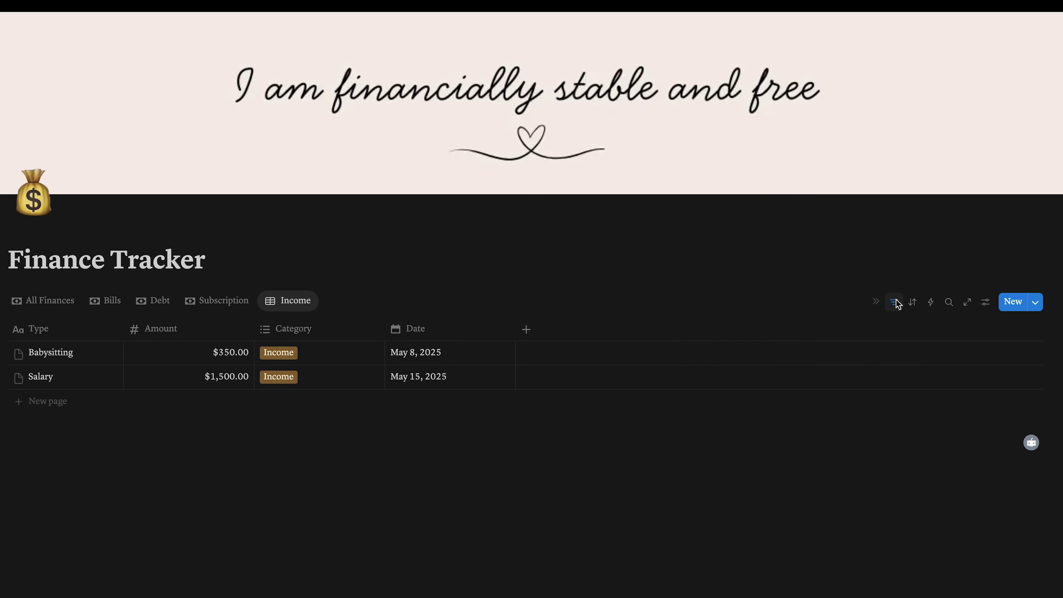
click(895, 303)
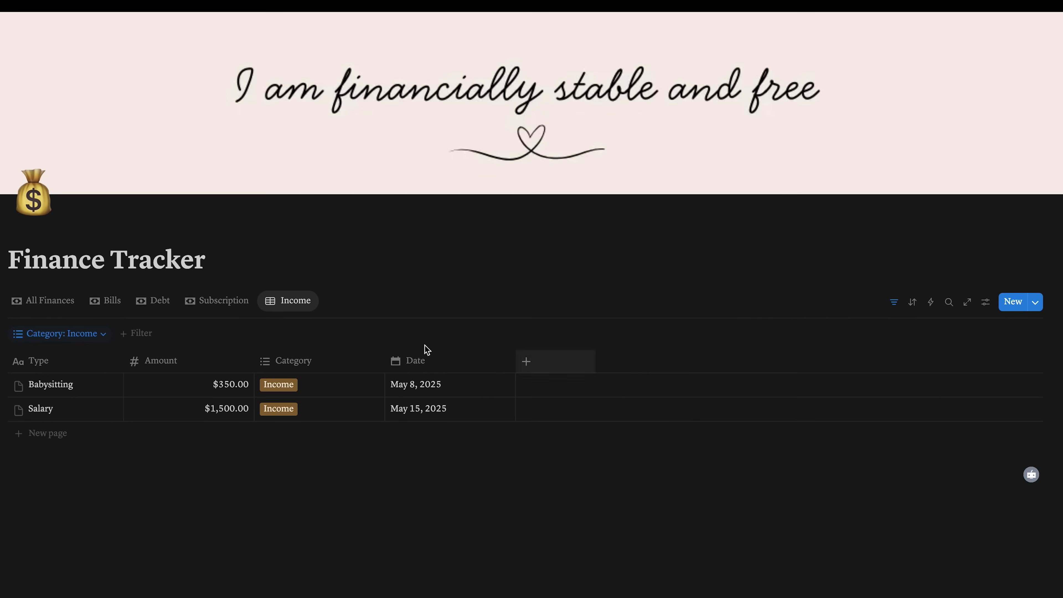
click(105, 335)
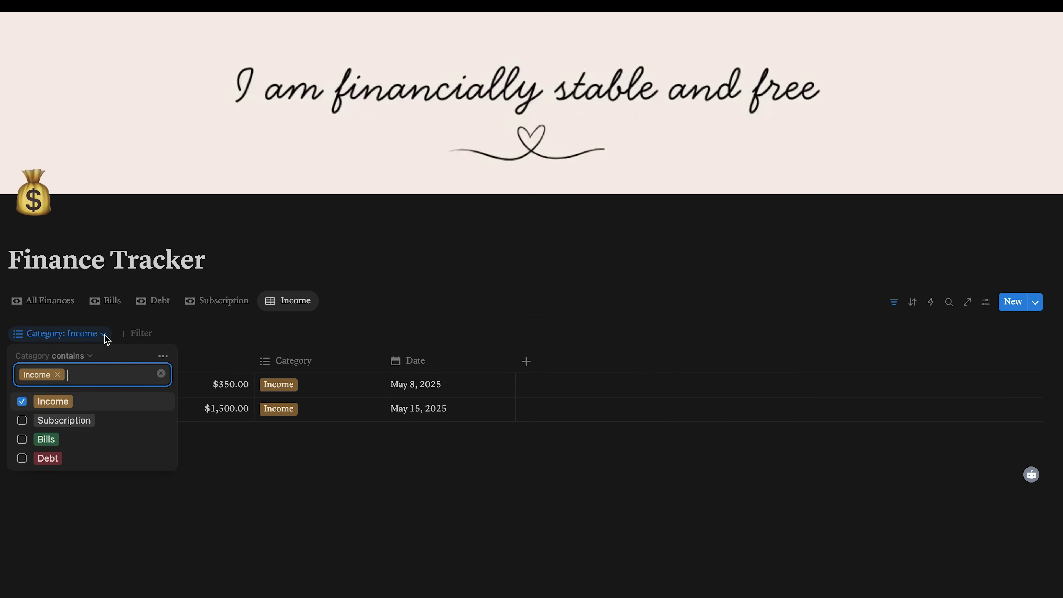
click(22, 421)
click(22, 434)
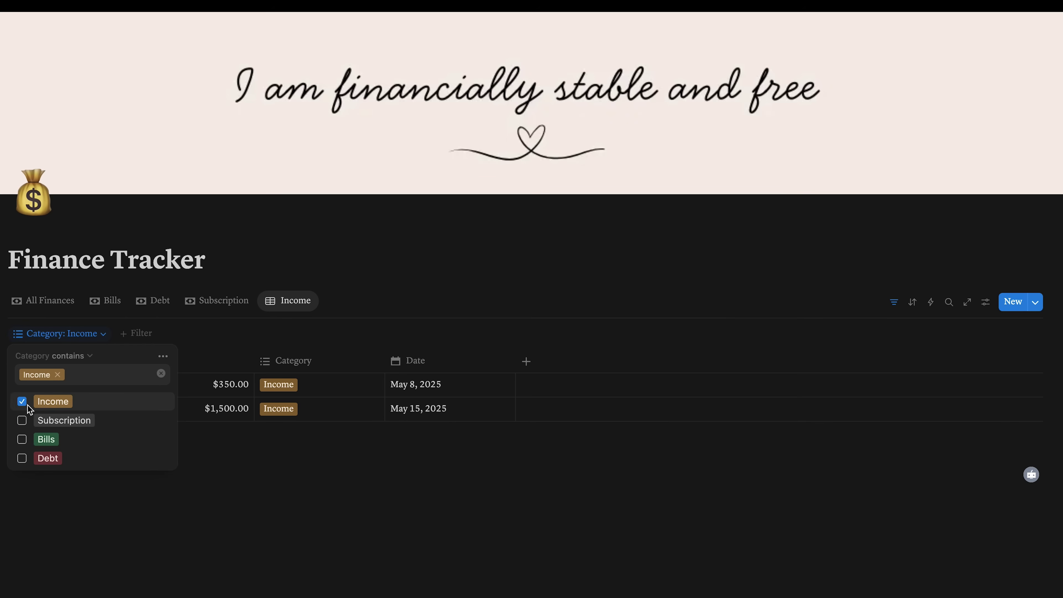
click(229, 333)
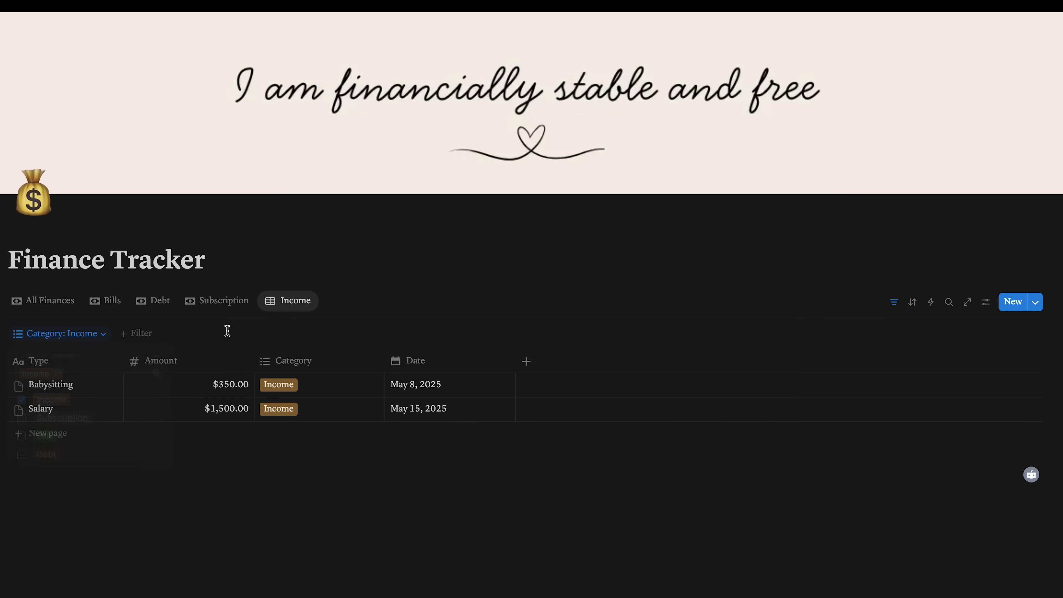
click(62, 308)
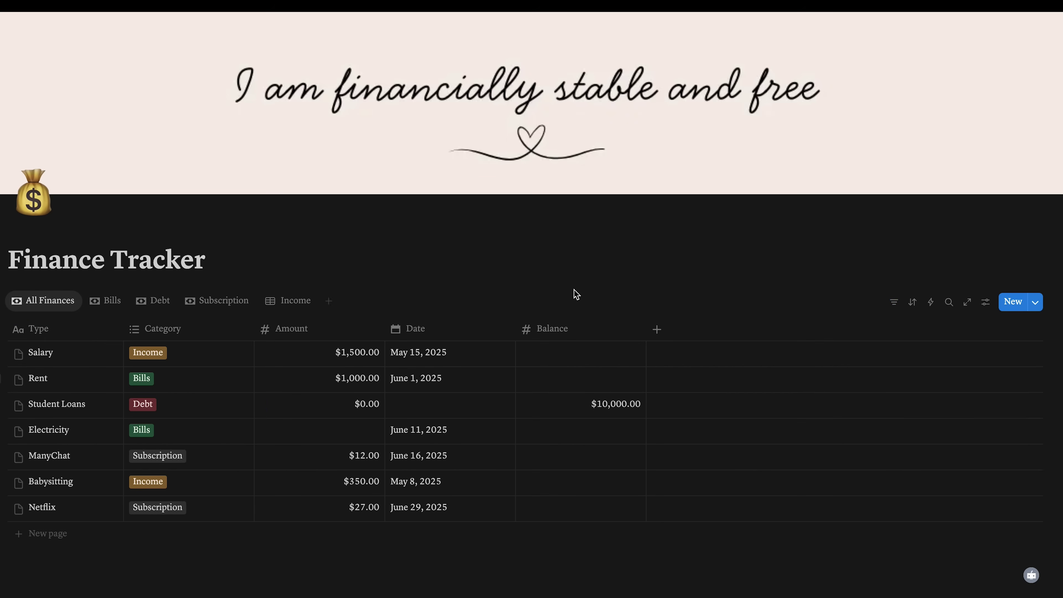
click(274, 311)
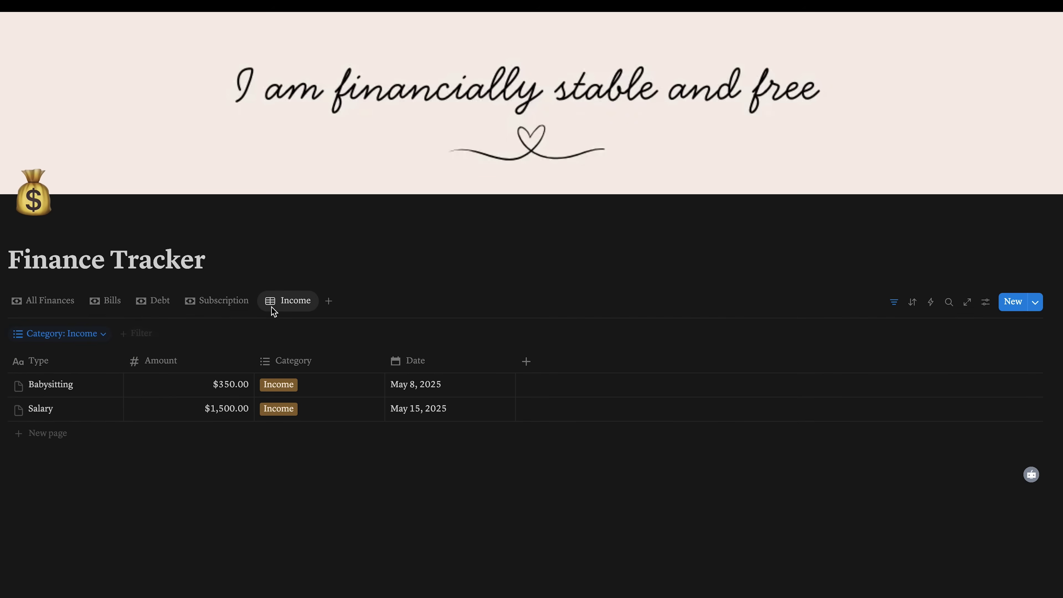
click(894, 303)
Filter the All Finances view by Category, including Income, Subscription and Bills but not Debt
click(66, 313)
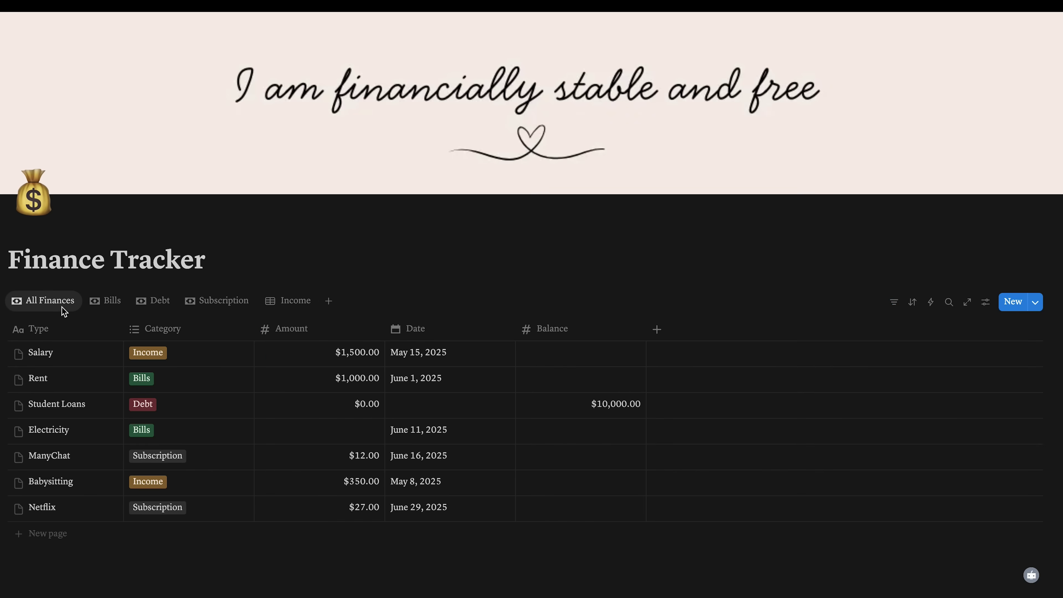
click(894, 302)
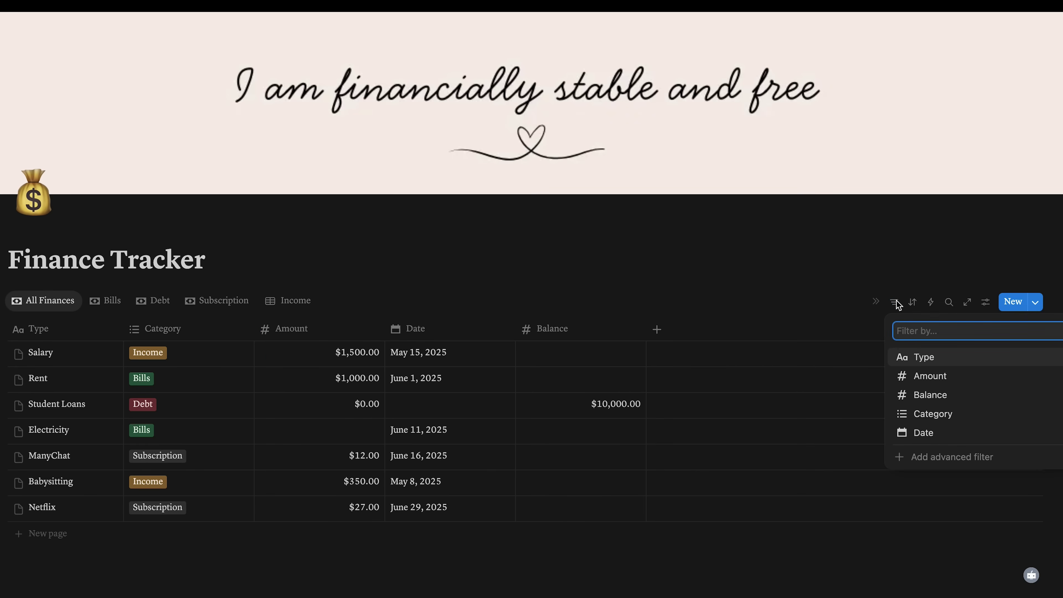
click(935, 413)
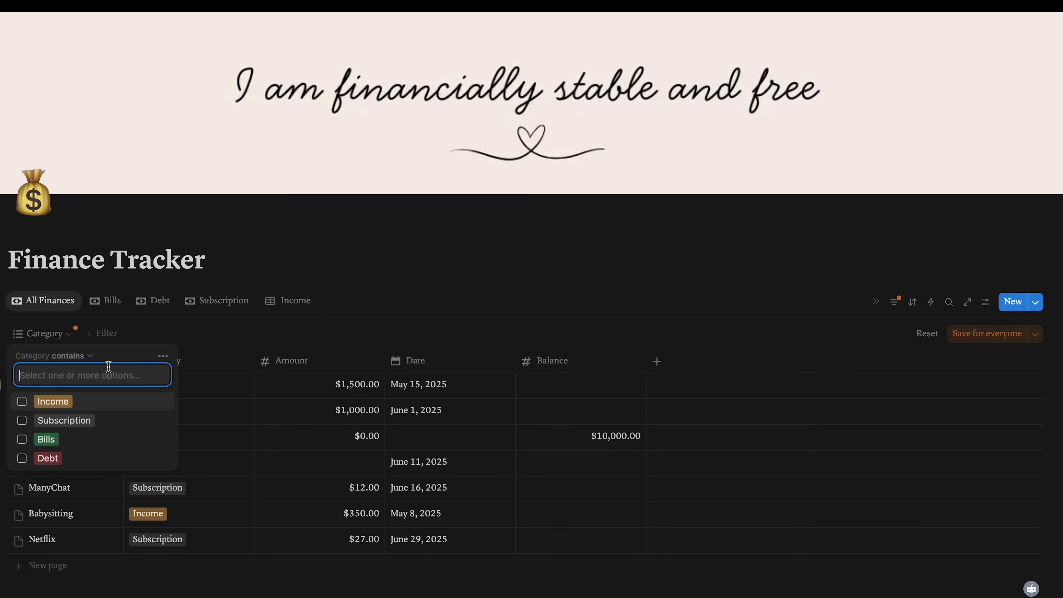
click(22, 402)
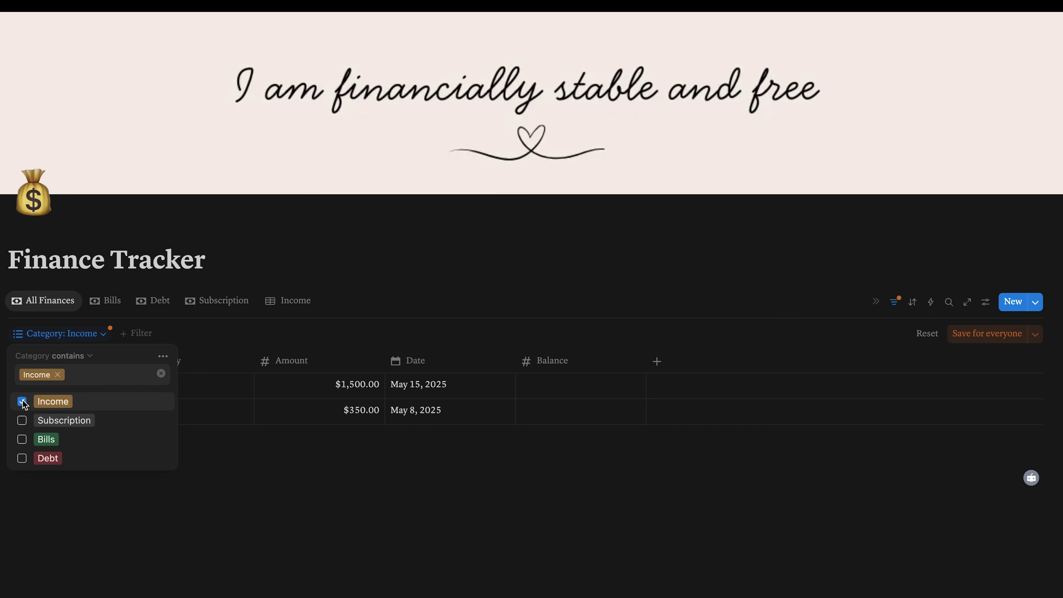
click(23, 419)
click(23, 453)
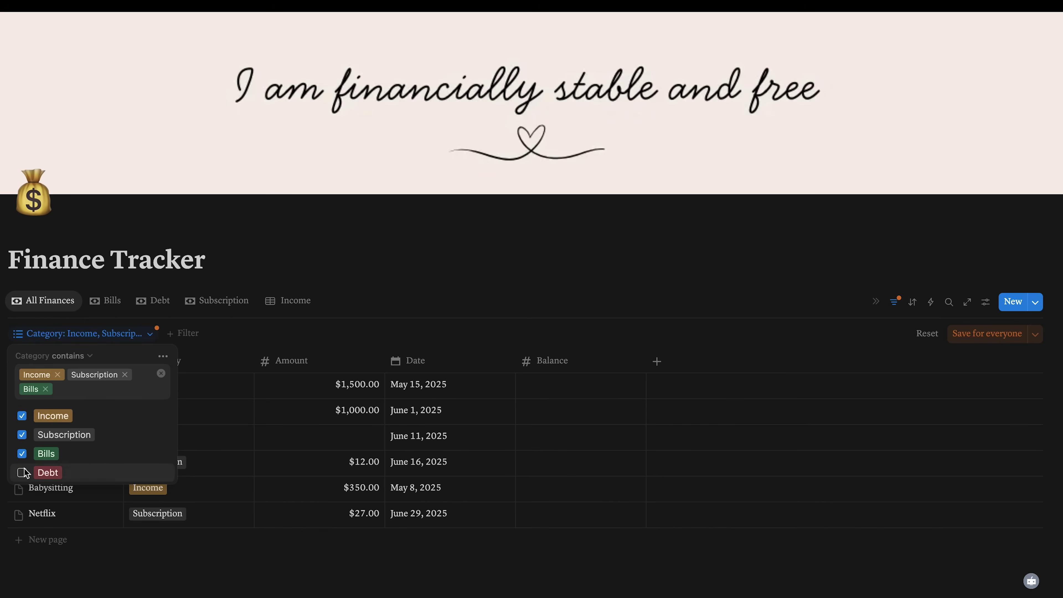
click(23, 472)
click(23, 472)
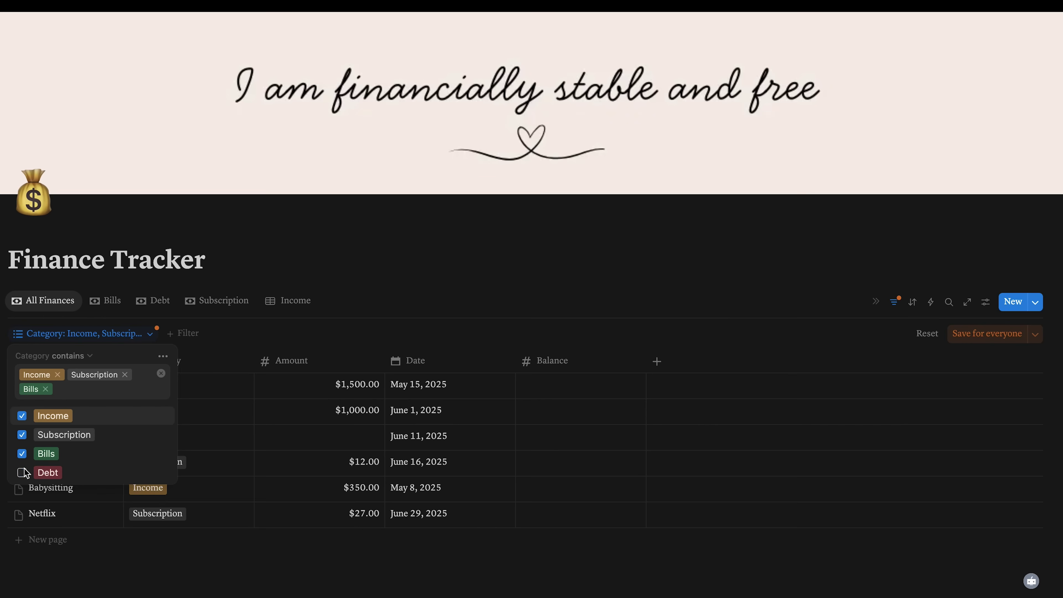
Deselect Bills, Subscription and Income in the All Finances view's Category filter
click(23, 453)
click(23, 435)
click(21, 420)
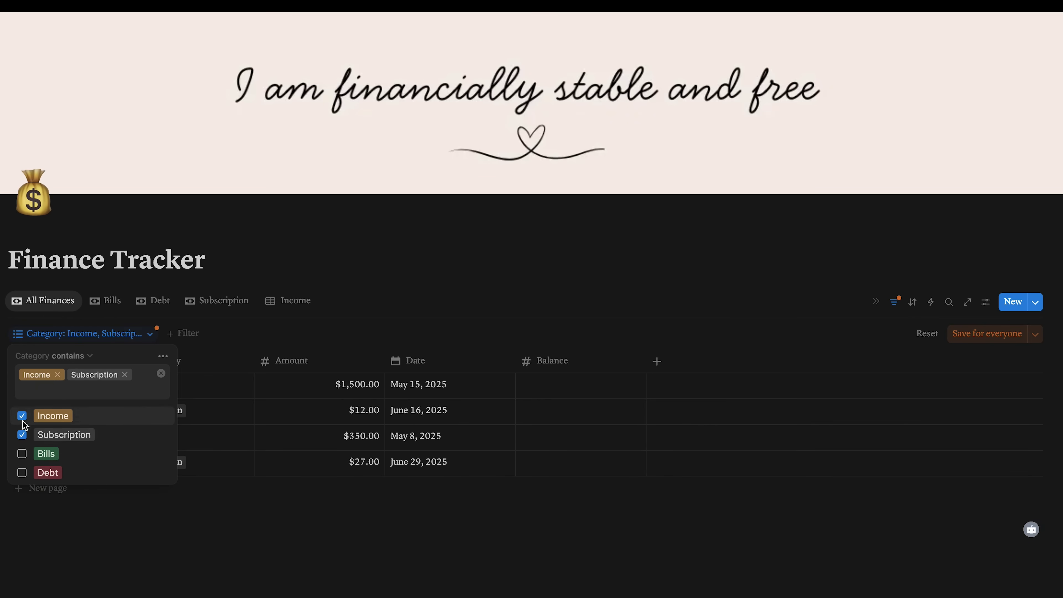
click(22, 401)
click(22, 420)
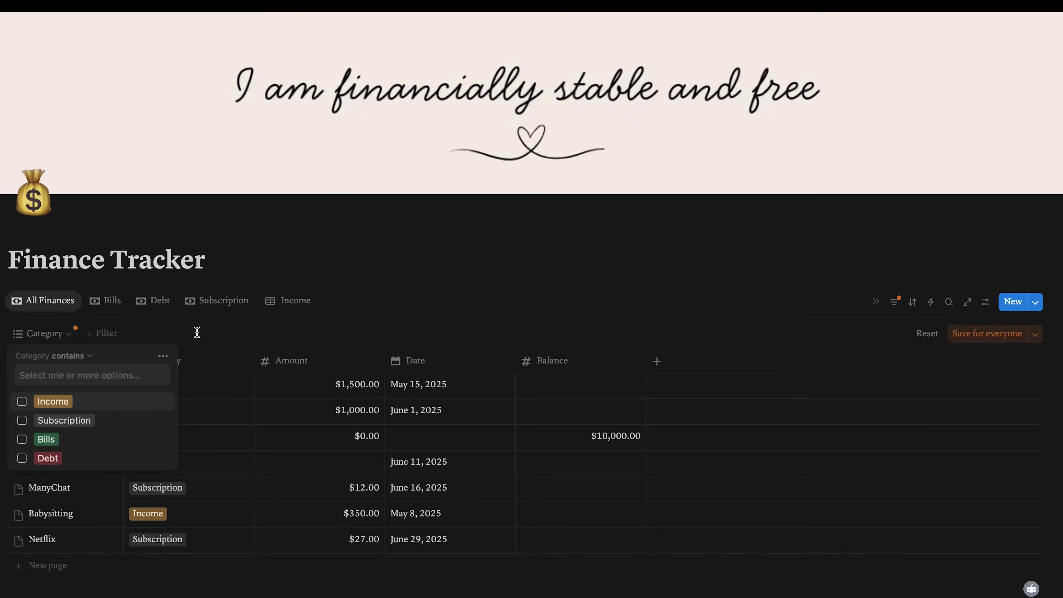
click(205, 342)
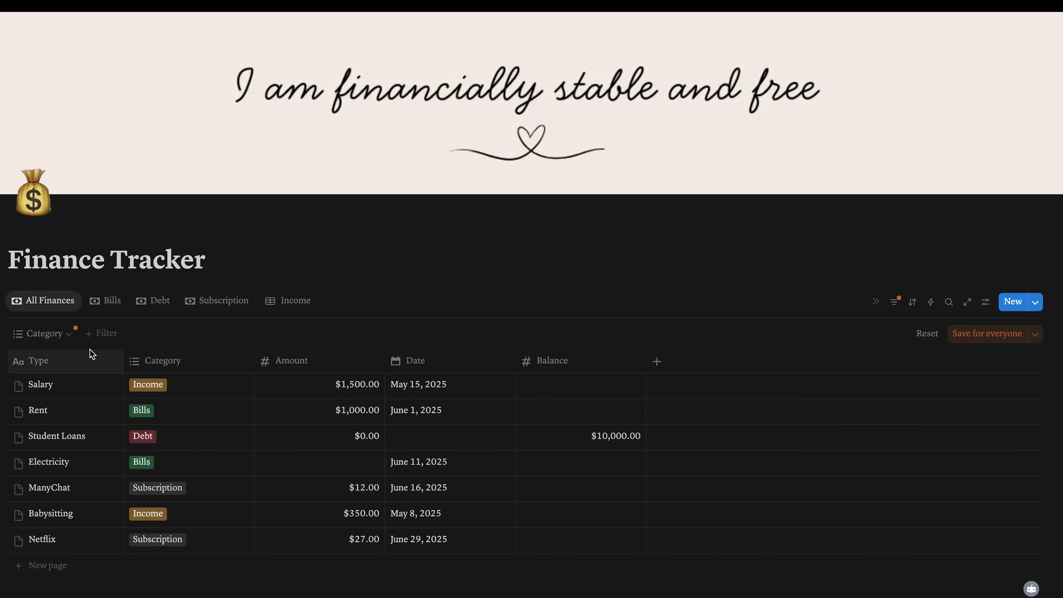
Remove the Category filter from the All Finances view and hide the filter bar
click(896, 302)
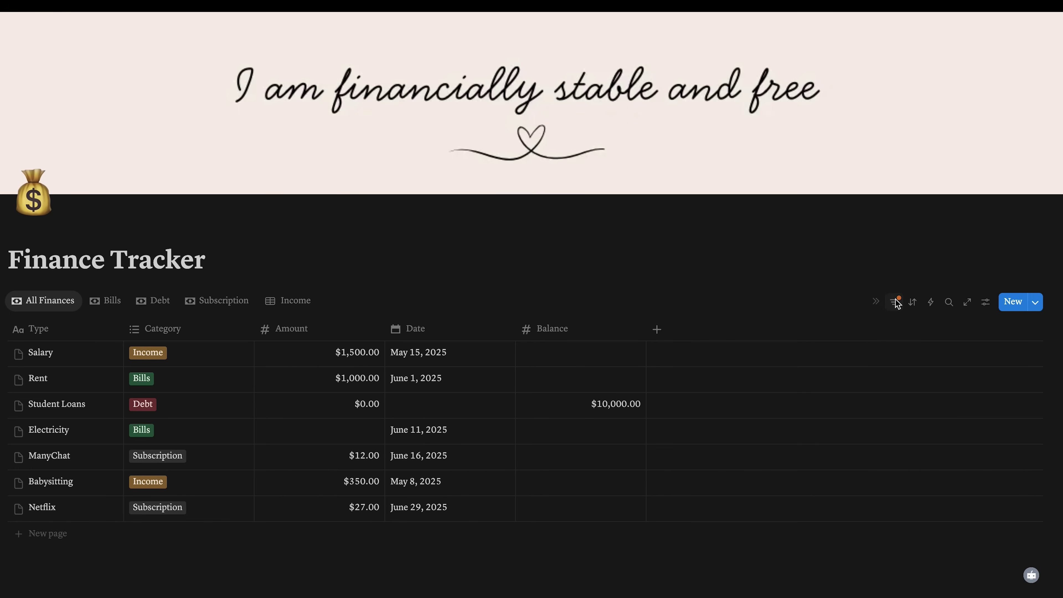
click(894, 302)
right_click(46, 336)
click(74, 275)
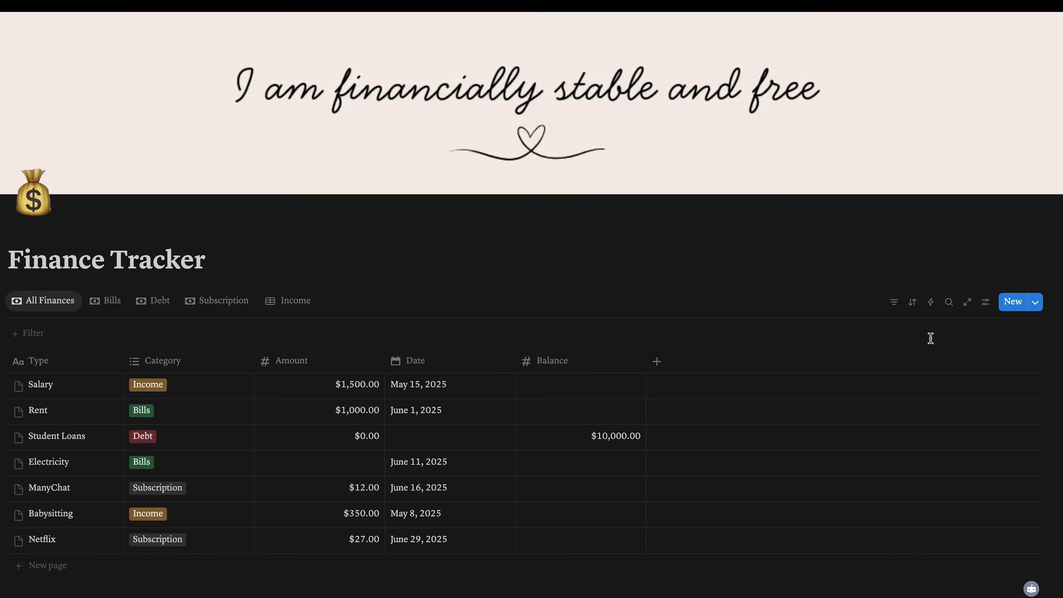
click(896, 309)
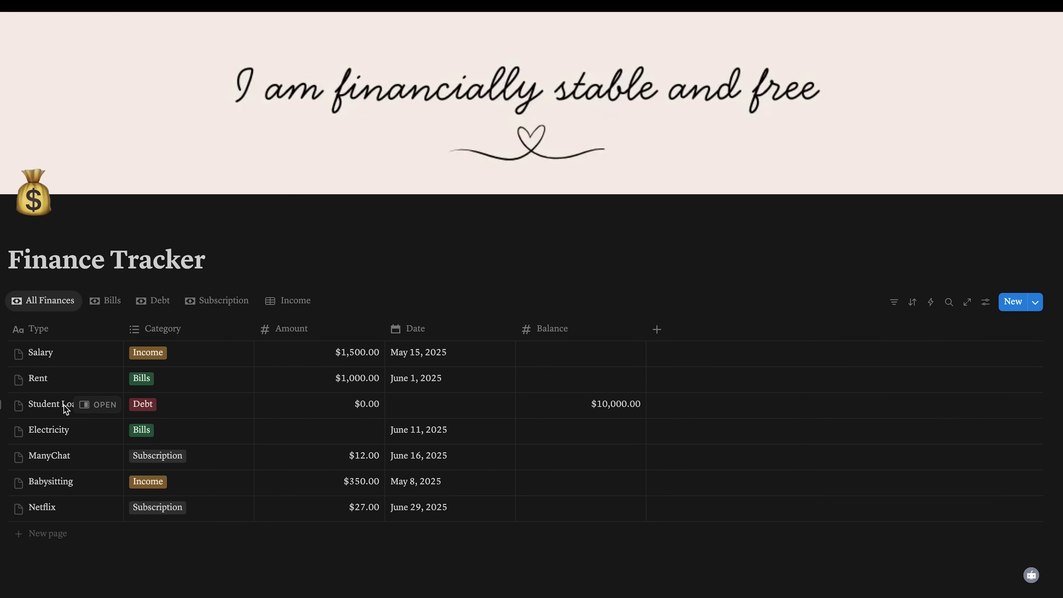
Look through the Bills, Debt, Subscription and Income views in turn, and return to All Finances
click(107, 302)
click(151, 305)
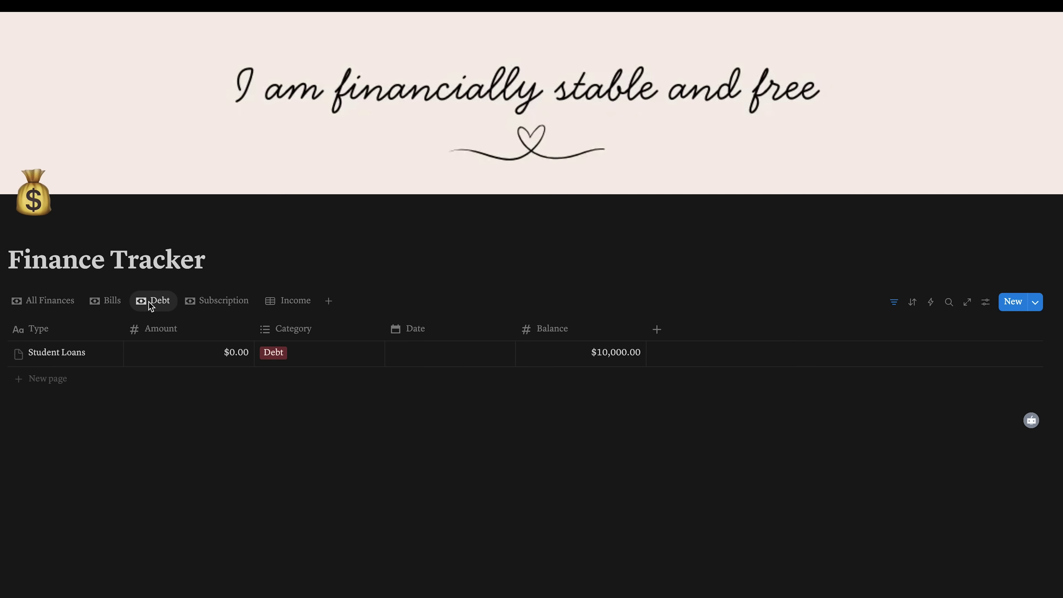
click(200, 303)
click(295, 295)
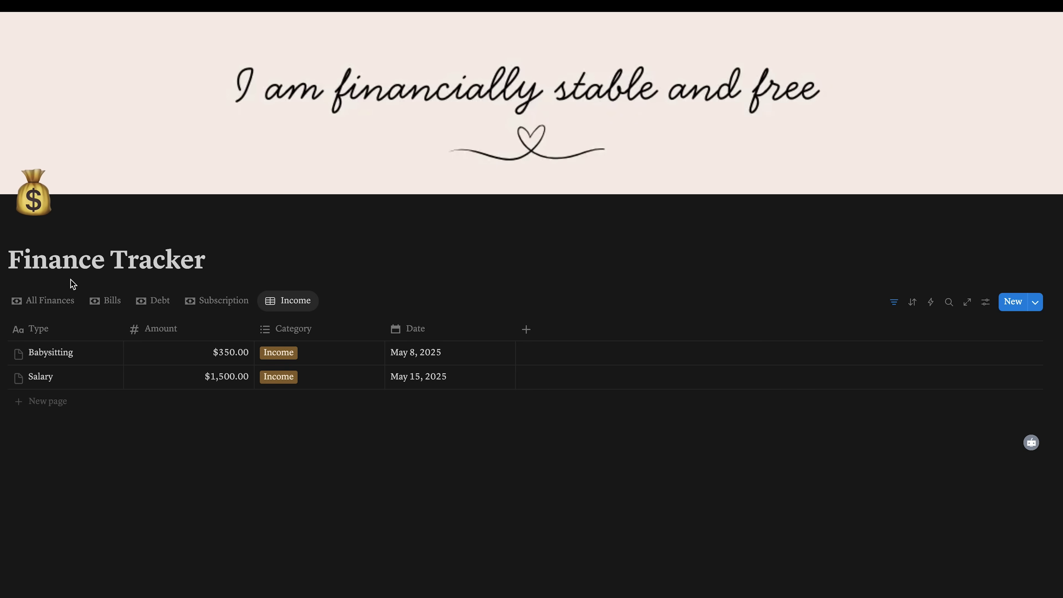
click(58, 297)
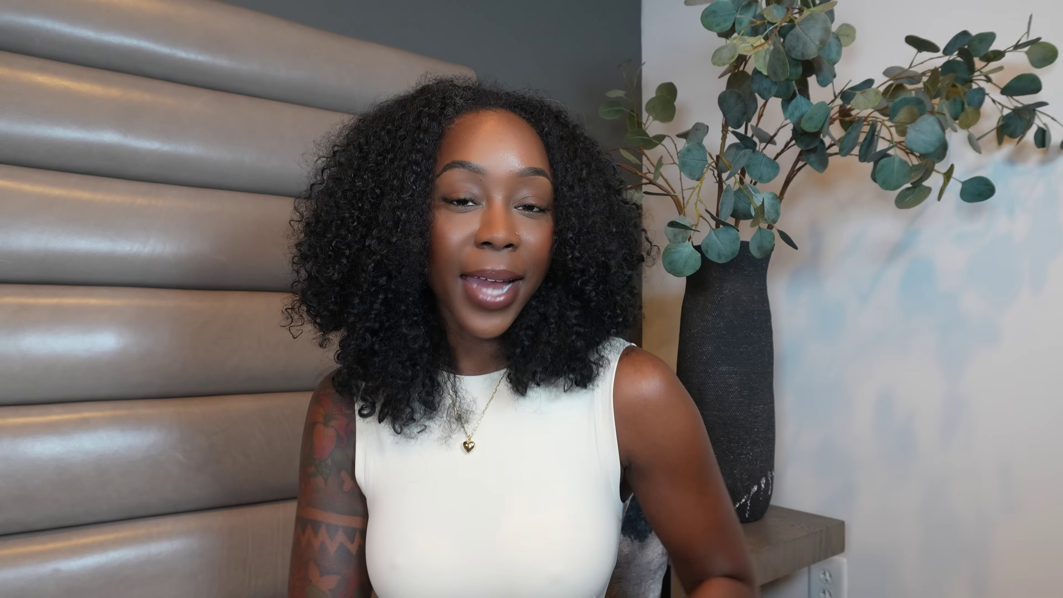